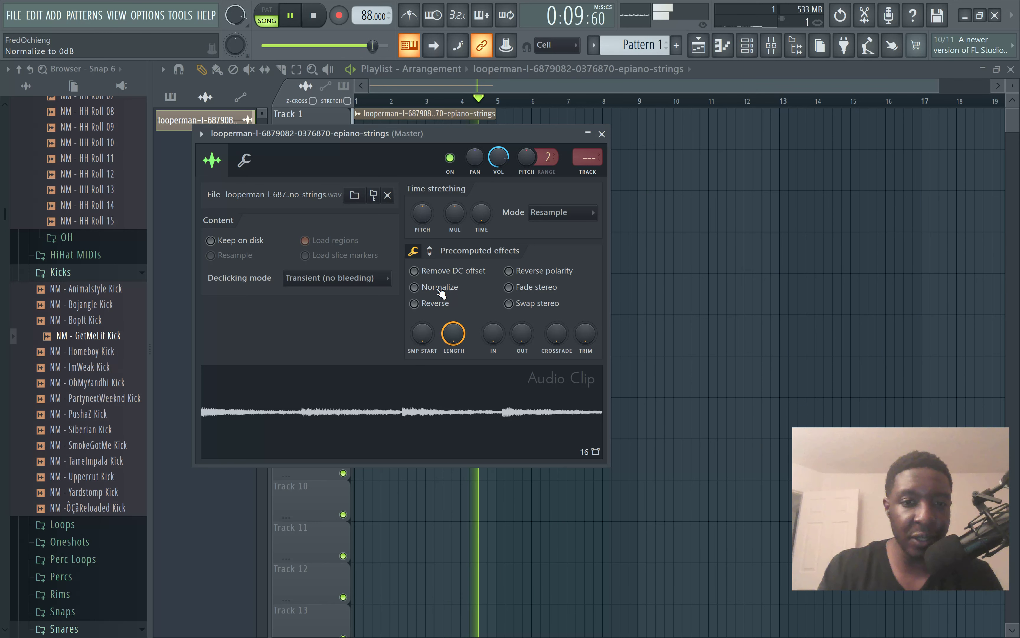
# Step: Normalize the epiano-strings audio clip and move its channel window clear of the clip on Track 1
pyautogui.click(440, 292)
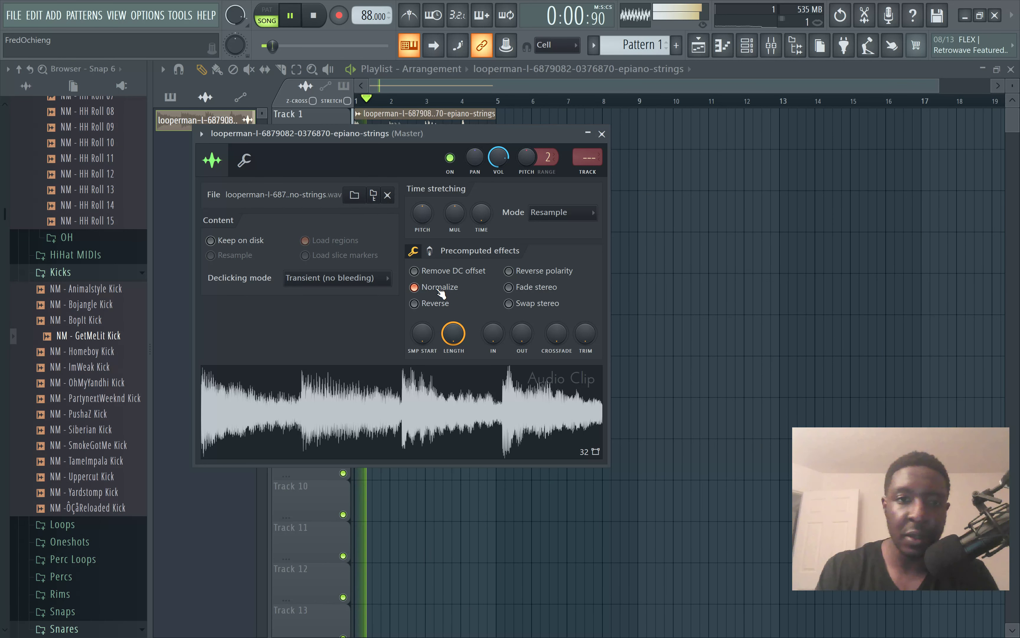
pyautogui.moveTo(531, 136); pyautogui.dragTo(673, 223)
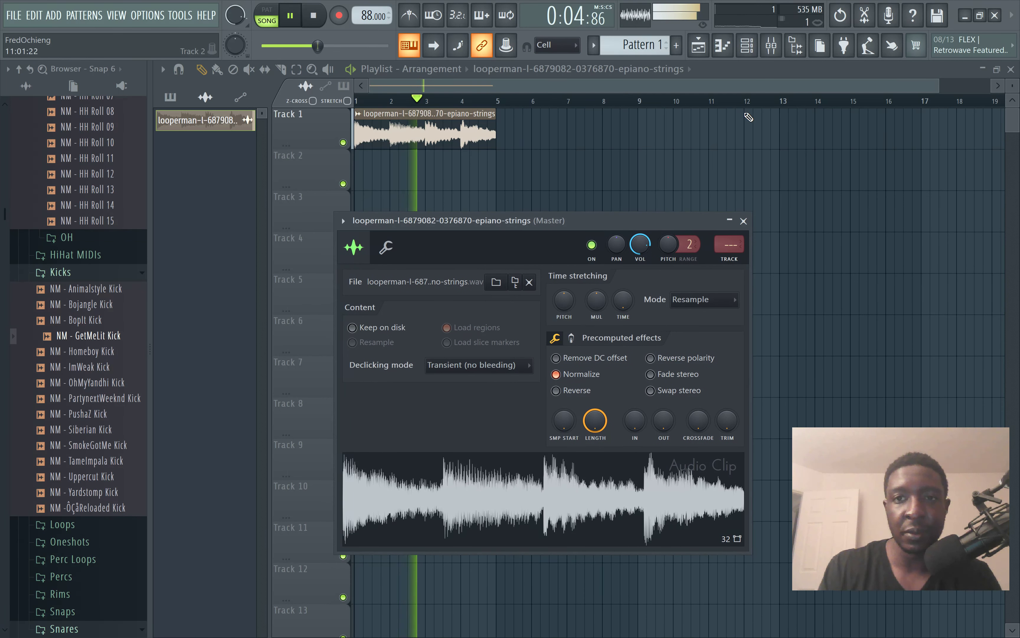
# Step: Route the epiano-strings clip to mixer Insert 1 and set its channel volume to 42%
pyautogui.click(771, 47)
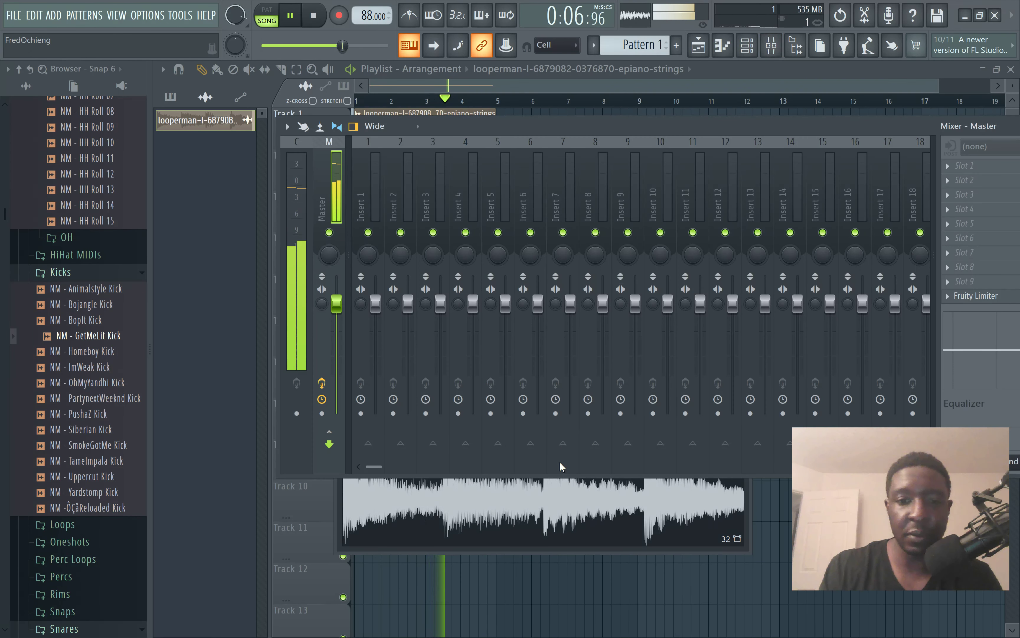
pyautogui.click(407, 552)
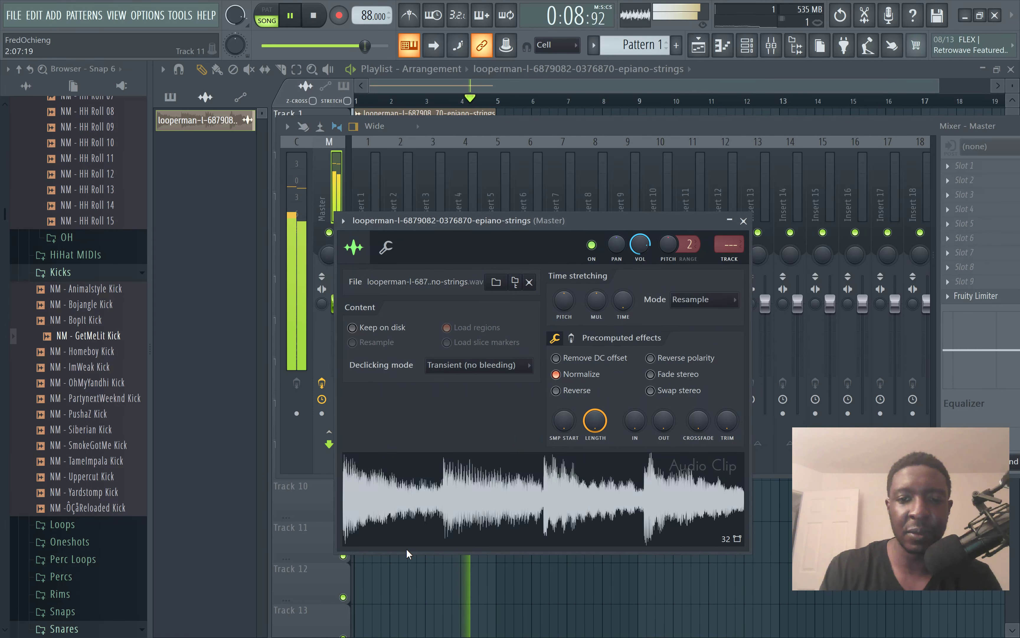
pyautogui.scroll(1, 724, 250)
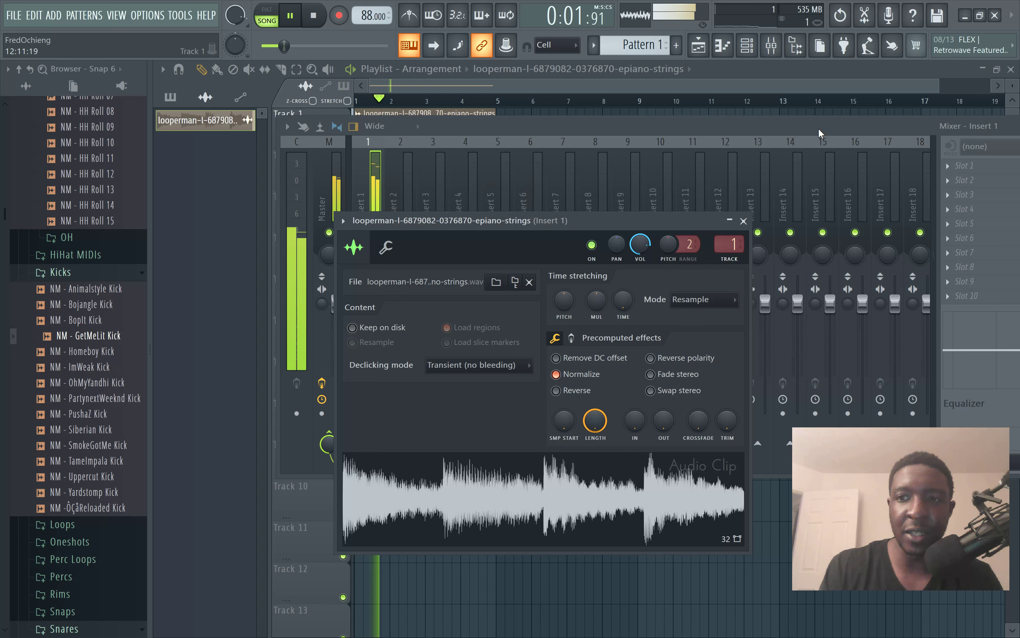
pyautogui.moveTo(640, 244); pyautogui.dragTo(640, 270)
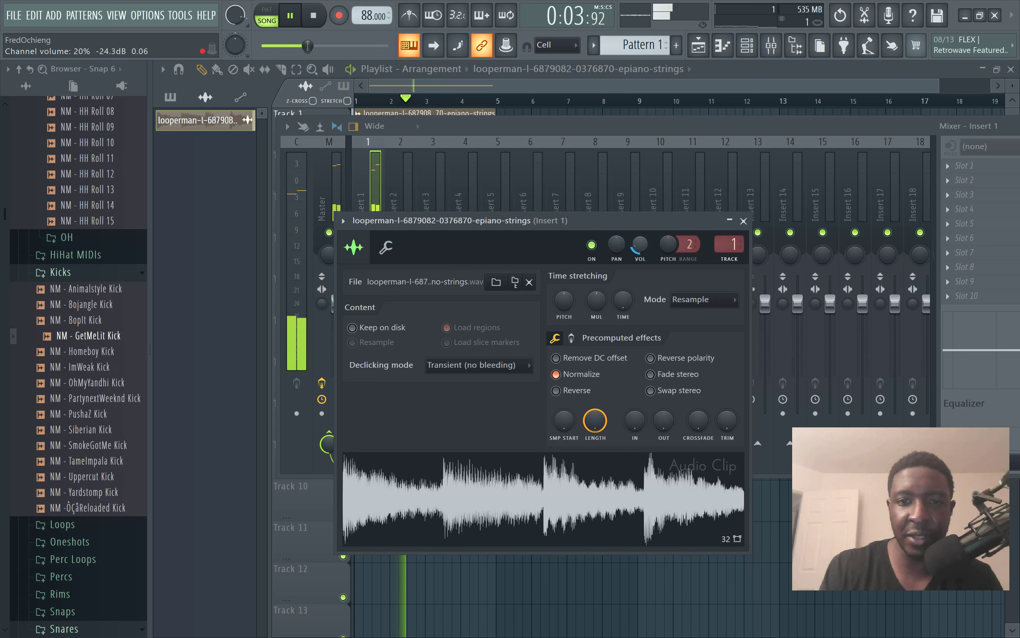
pyautogui.press('space')
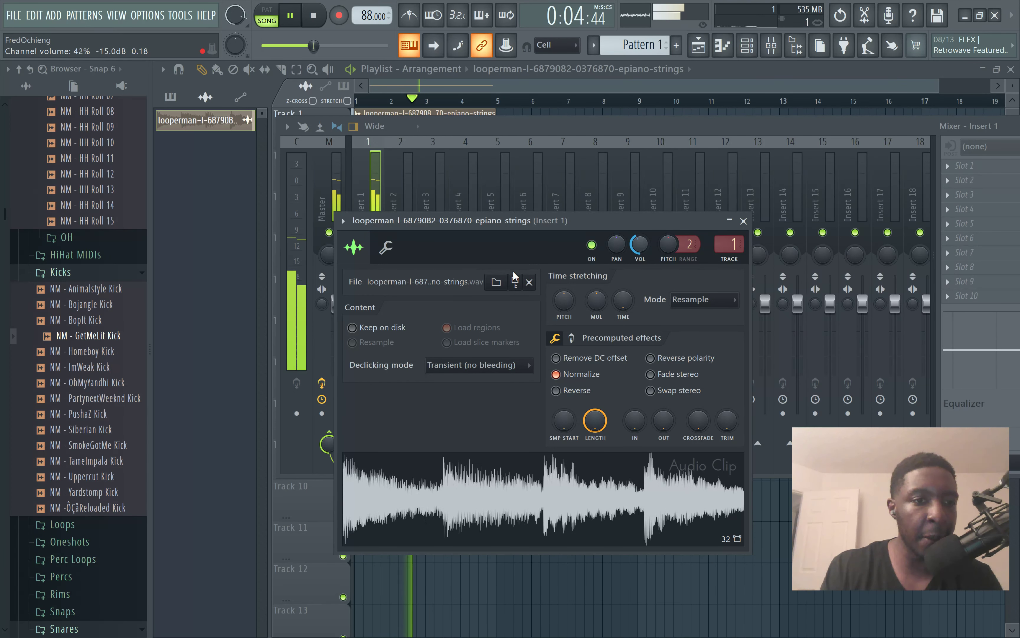
# Step: Find the Major Static 2021 kit in the sample browser and open its Perc folder at Afrobeat Perc - 1
pyautogui.scroll(-8, 111, 392)
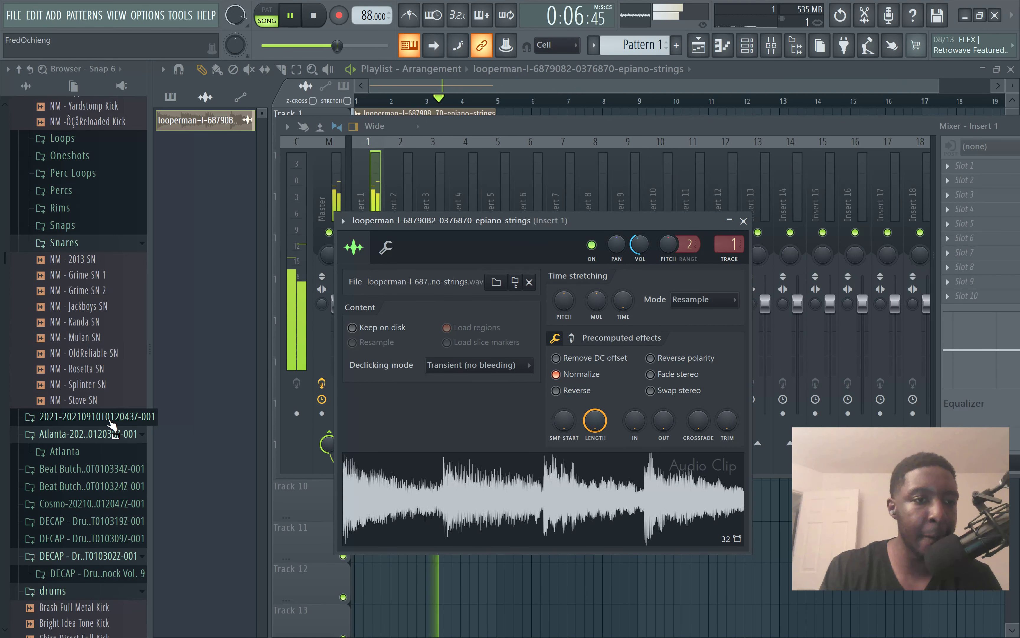
pyautogui.scroll(-20, 111, 422)
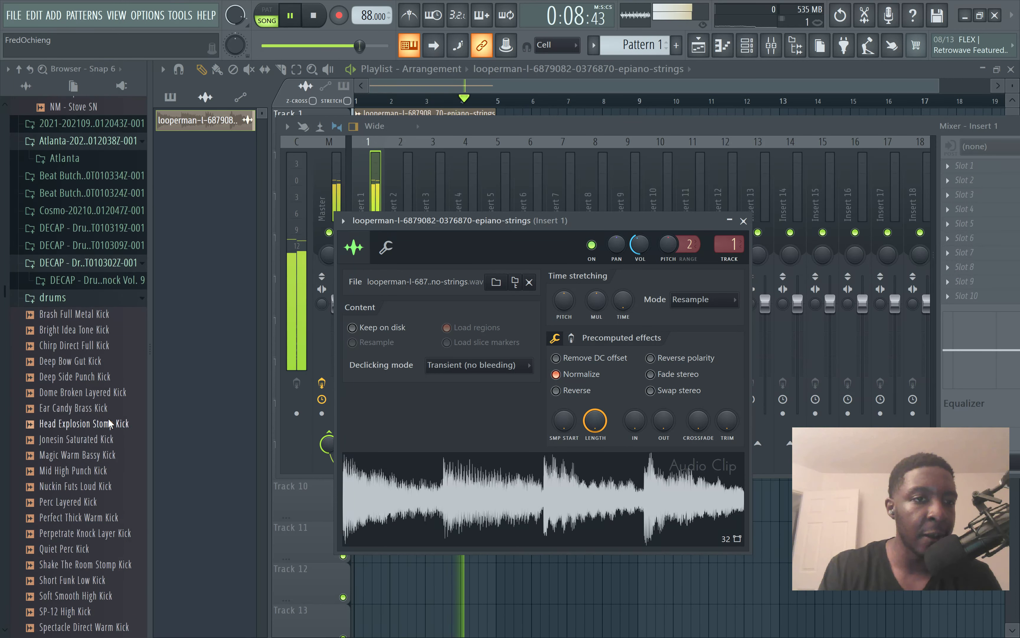
pyautogui.scroll(-15, 109, 422)
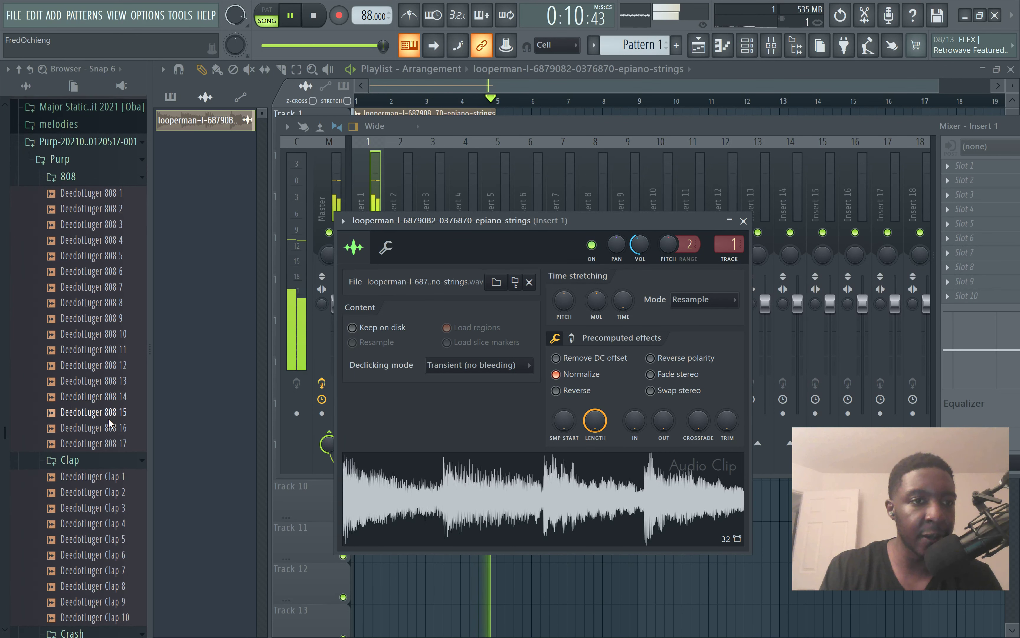
pyautogui.scroll(7, 110, 421)
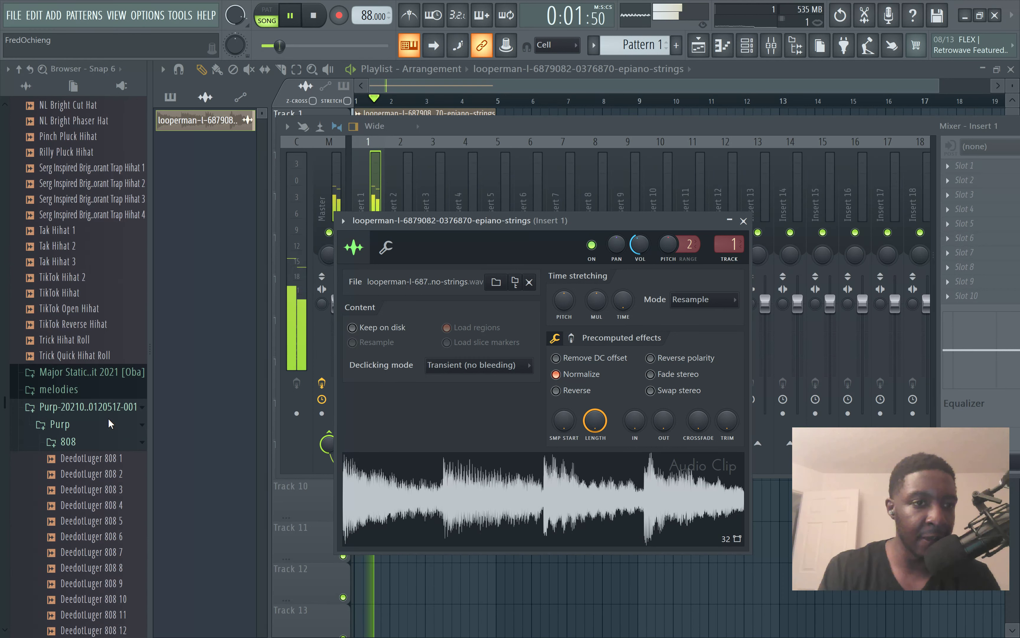
pyautogui.click(85, 372)
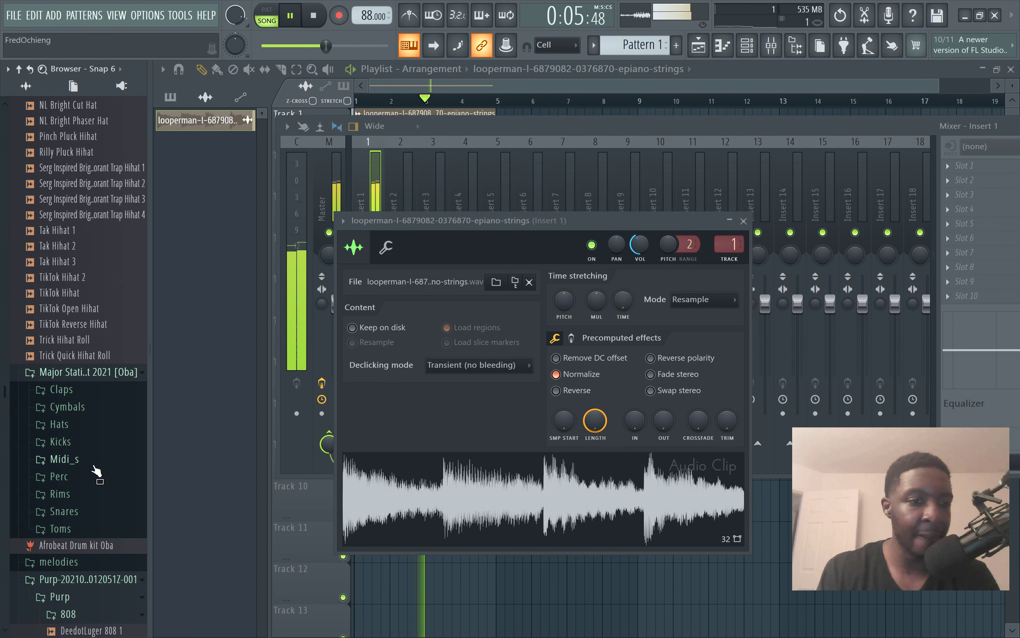
pyautogui.click(89, 484)
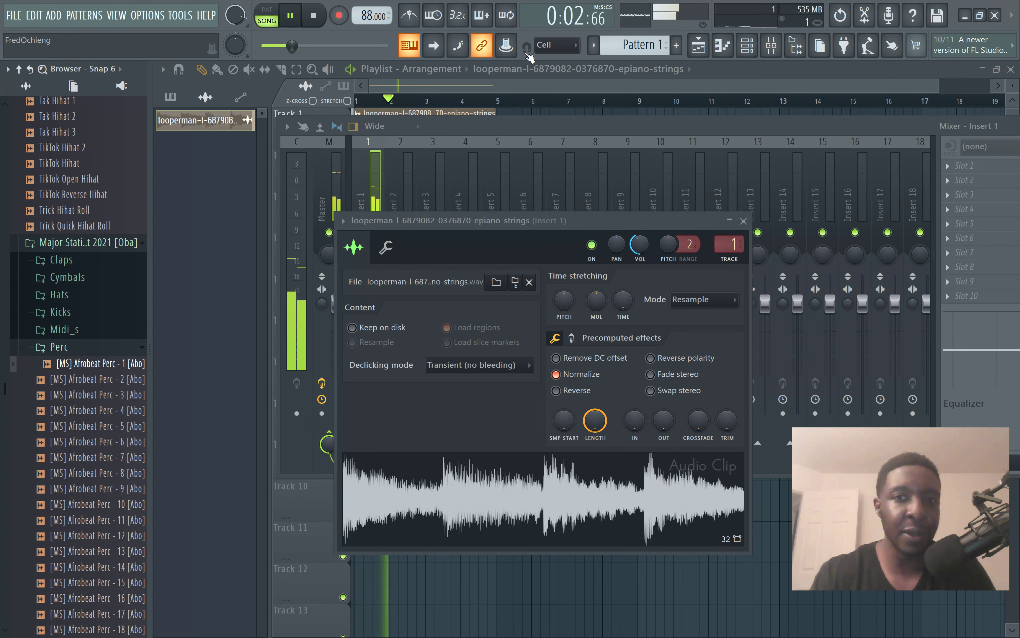
# Step: Switch to Pattern 2 and add the Afrobeat Perc - 1 sample as a new channel, showing all channels
pyautogui.scroll(-1, 642, 51)
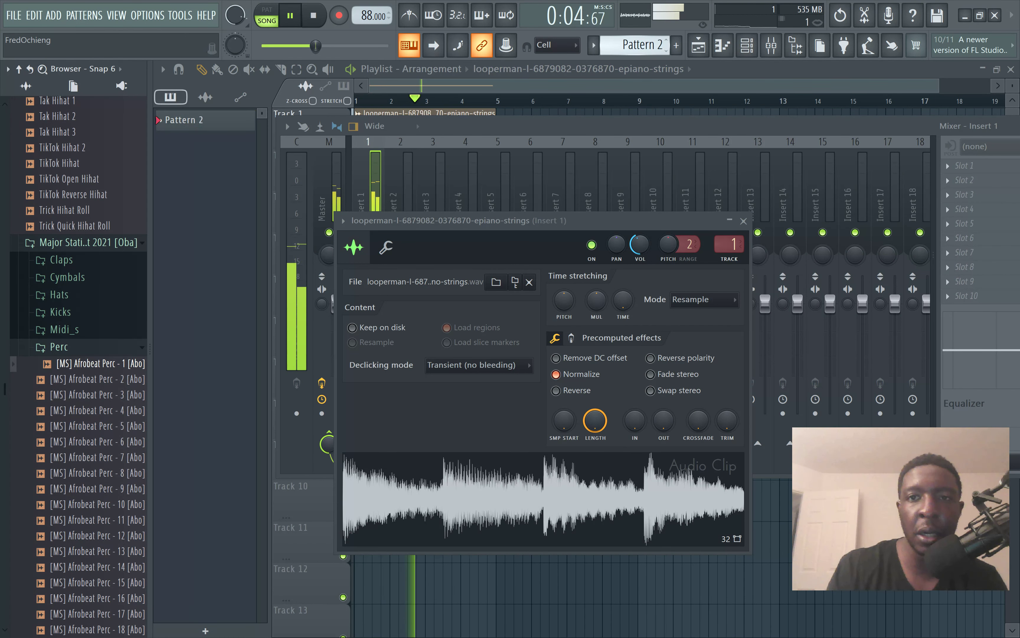
pyautogui.click(747, 45)
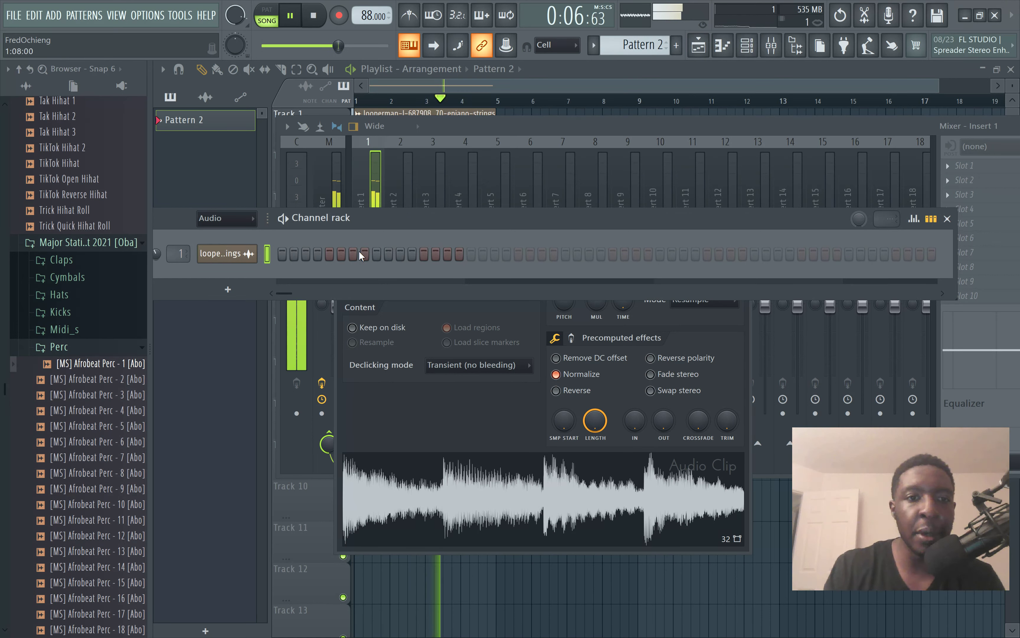
pyautogui.moveTo(114, 364); pyautogui.dragTo(218, 288)
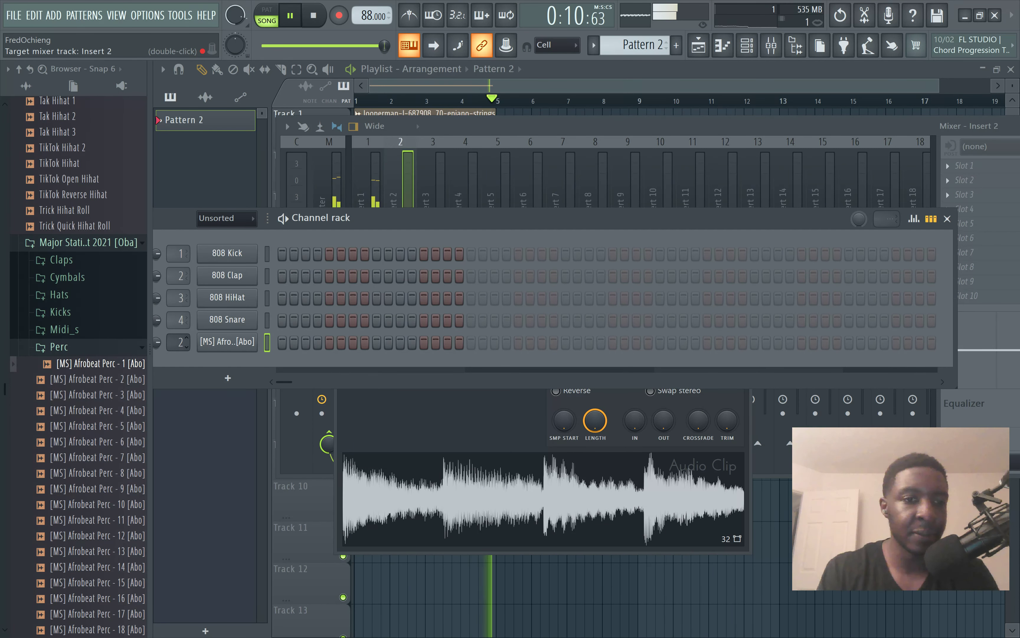
pyautogui.click(227, 218)
pyautogui.click(230, 230)
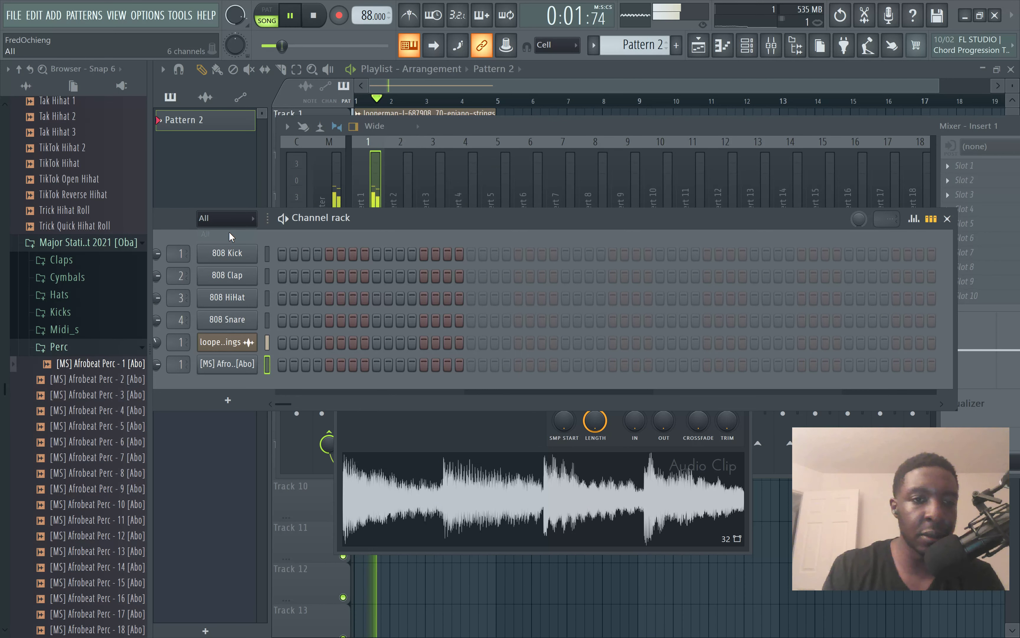
# Step: Enter an Afrobeat Perc - 1 hit on step 1 and place Pattern 2 at bar 1 of Track 2
pyautogui.click(282, 364)
pyautogui.press('space')
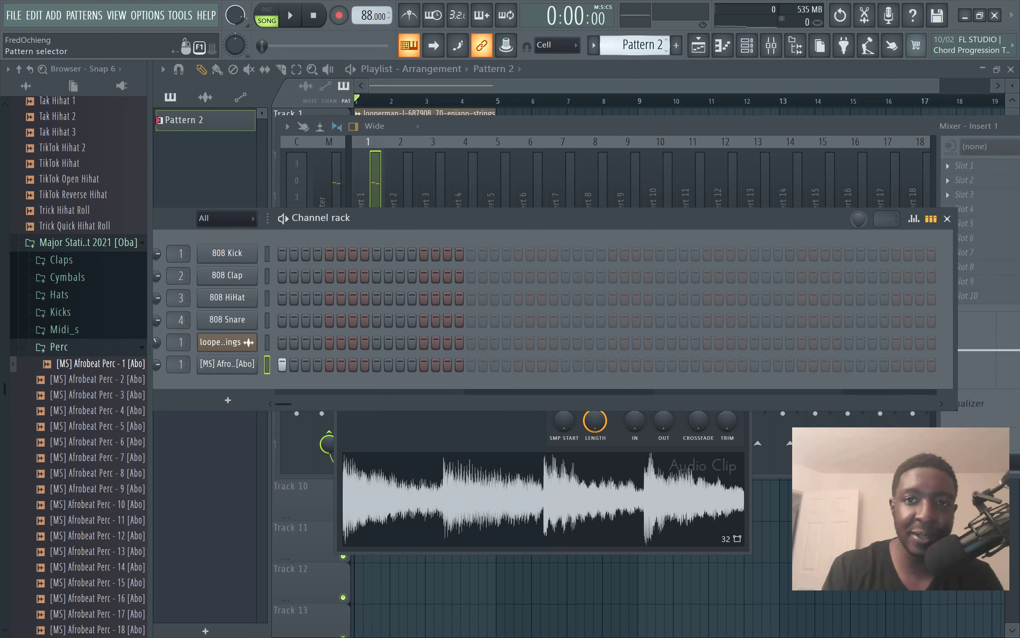
pyautogui.press('F12')
pyautogui.click(428, 179)
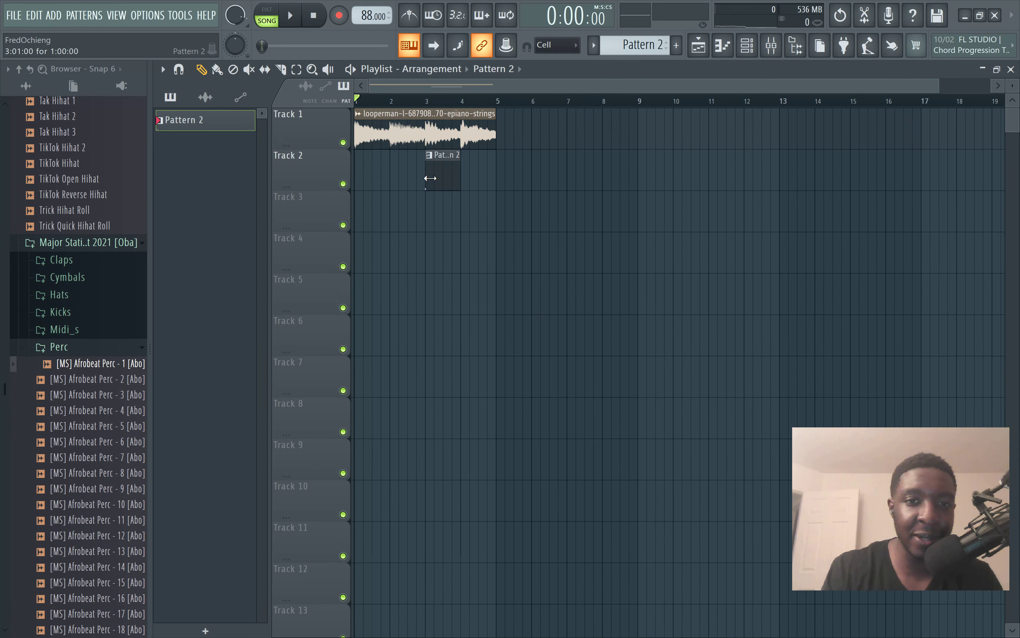
pyautogui.moveTo(442, 178); pyautogui.dragTo(371, 178)
# Step: Add Afrobeat Perc - 1 hits on steps 4 and 7 of Pattern 2 while the song plays
pyautogui.click(746, 45)
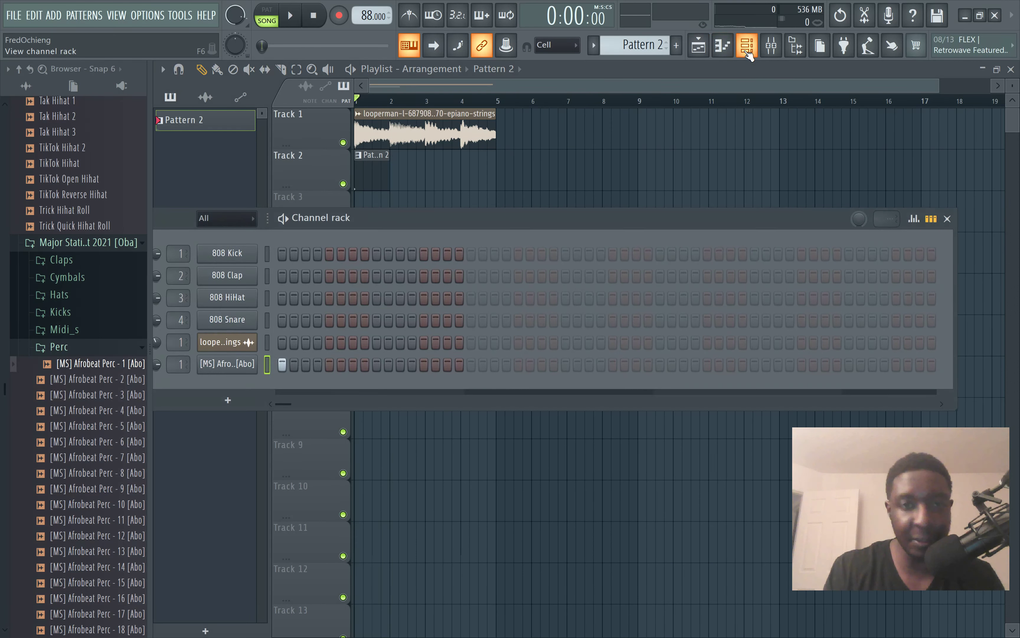
pyautogui.press('space')
pyautogui.click(309, 366)
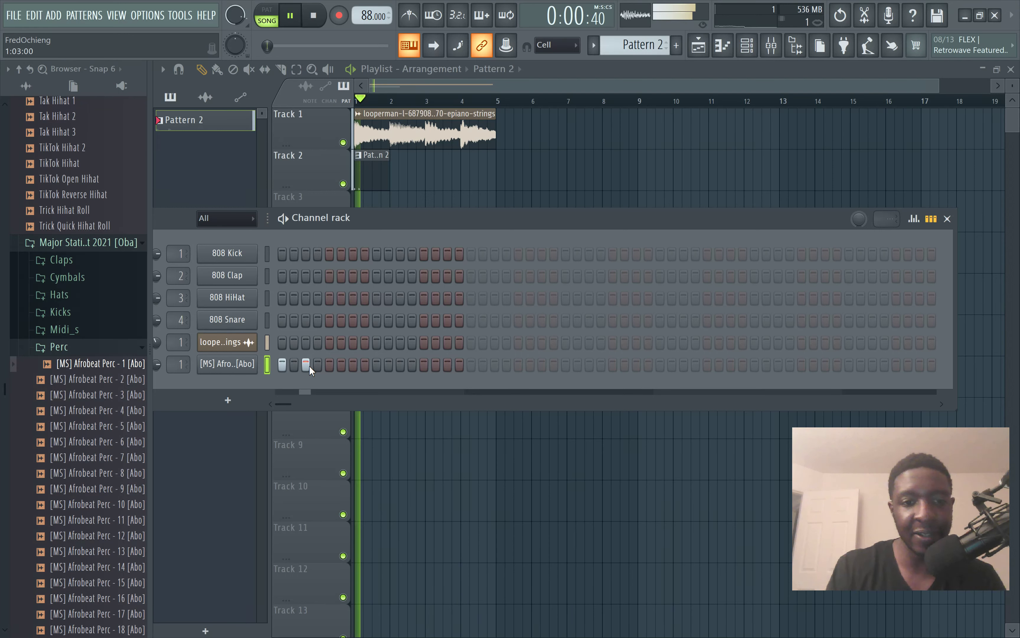
pyautogui.click(307, 364)
pyautogui.click(317, 364)
pyautogui.click(357, 365)
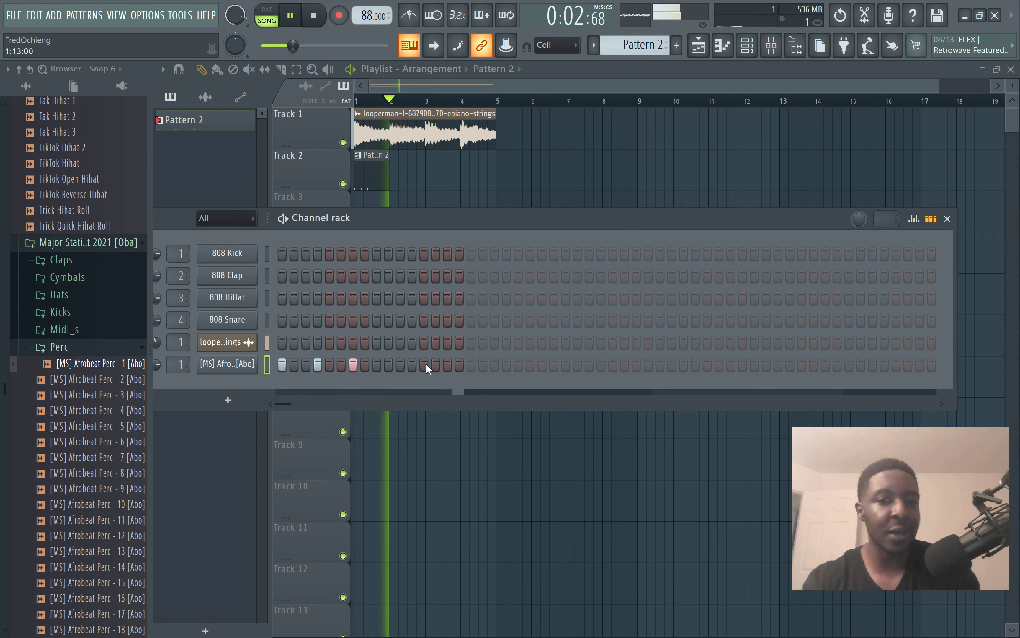
# Step: Duplicate the Afrobeat Perc - 1 notes in the piano roll until the three-hit rhythm fills four bars
pyautogui.rightClick(230, 364)
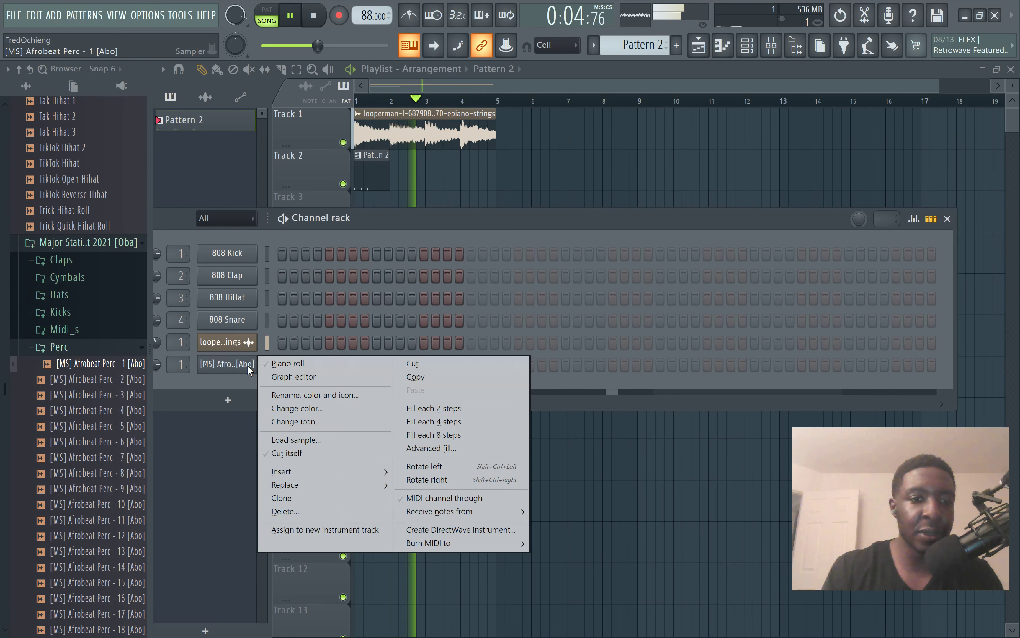
pyautogui.click(286, 363)
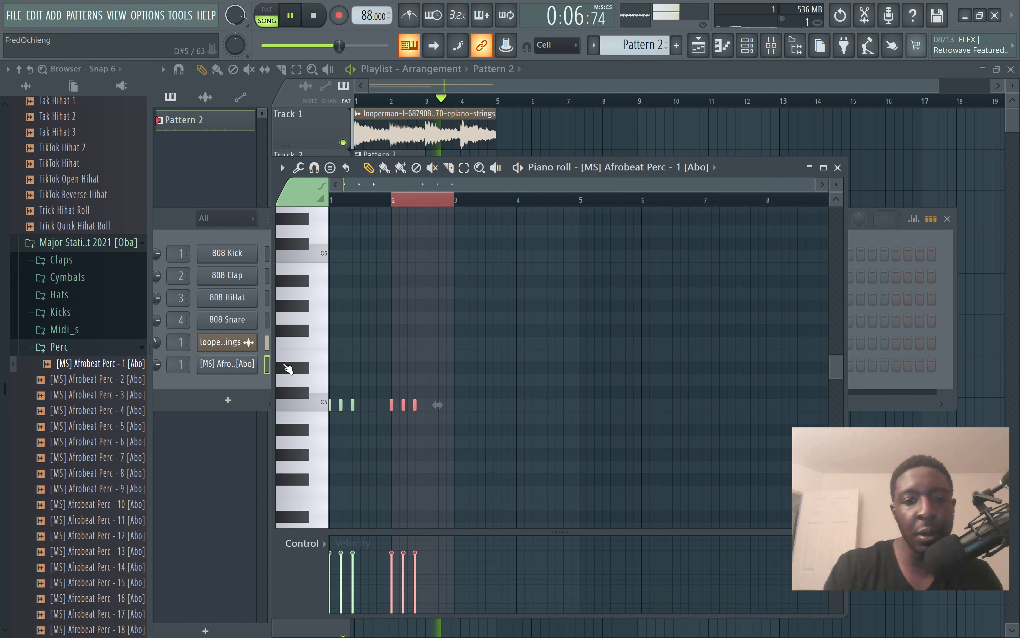
pyautogui.hotkey('ctrl', 'a')
pyautogui.hotkey('ctrl', 'b')
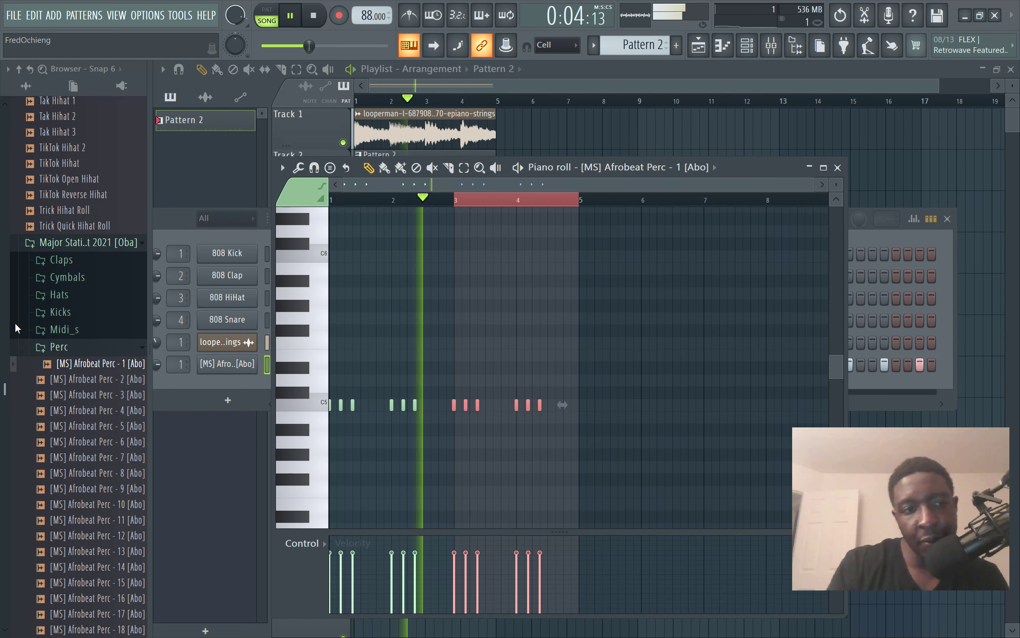
# Step: Open the kit's Rims folder and audition the Afrobeat Rim - 1 sample against the beat
pyautogui.scroll(-3, 95, 407)
pyautogui.scroll(-6, 95, 407)
pyautogui.scroll(3, 82, 479)
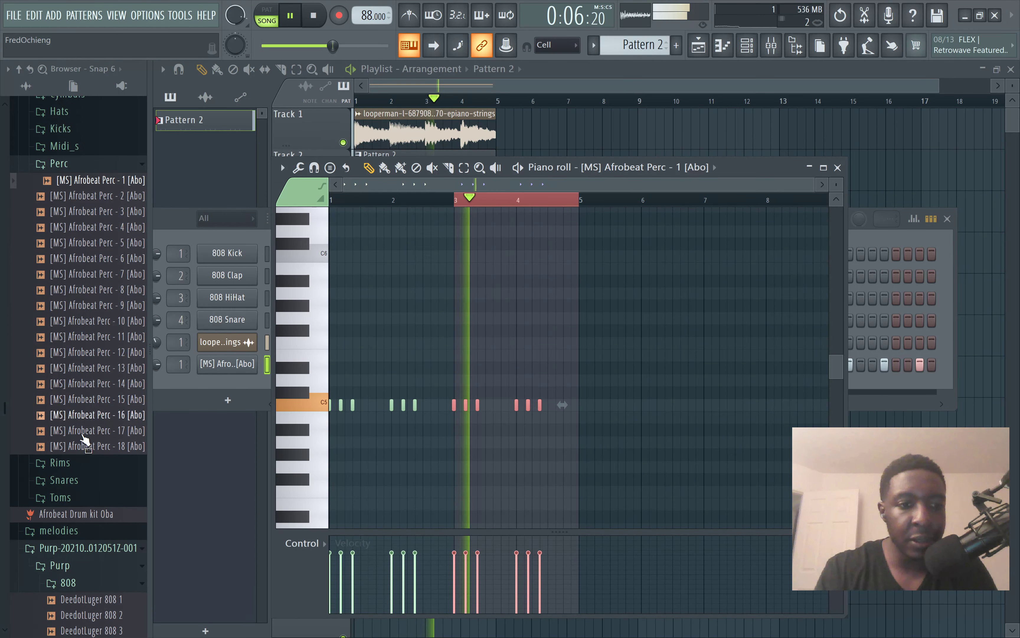
pyautogui.click(59, 462)
pyautogui.click(87, 479)
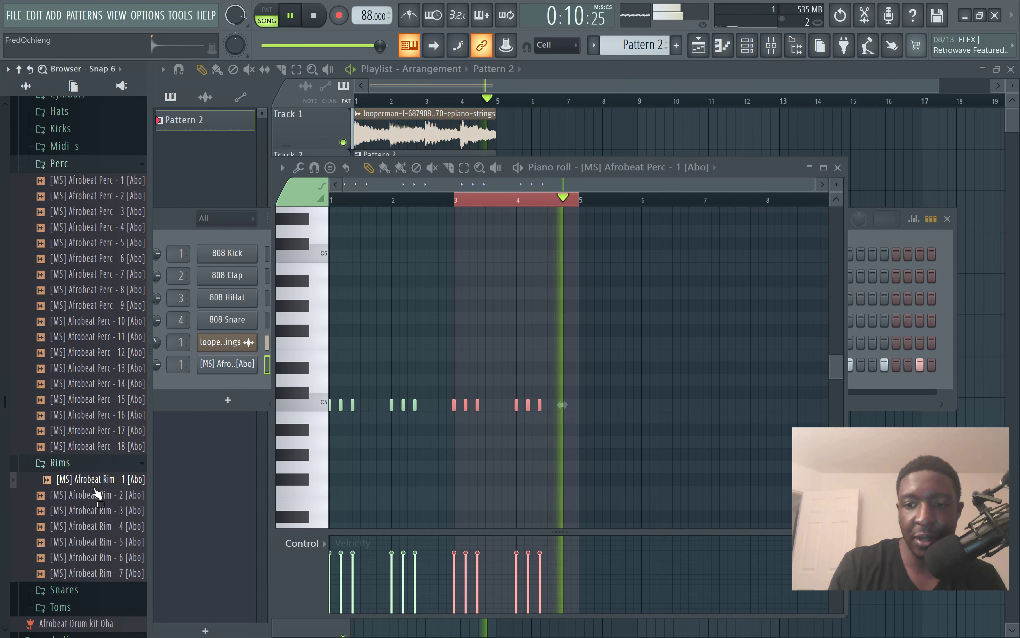
pyautogui.click(95, 494)
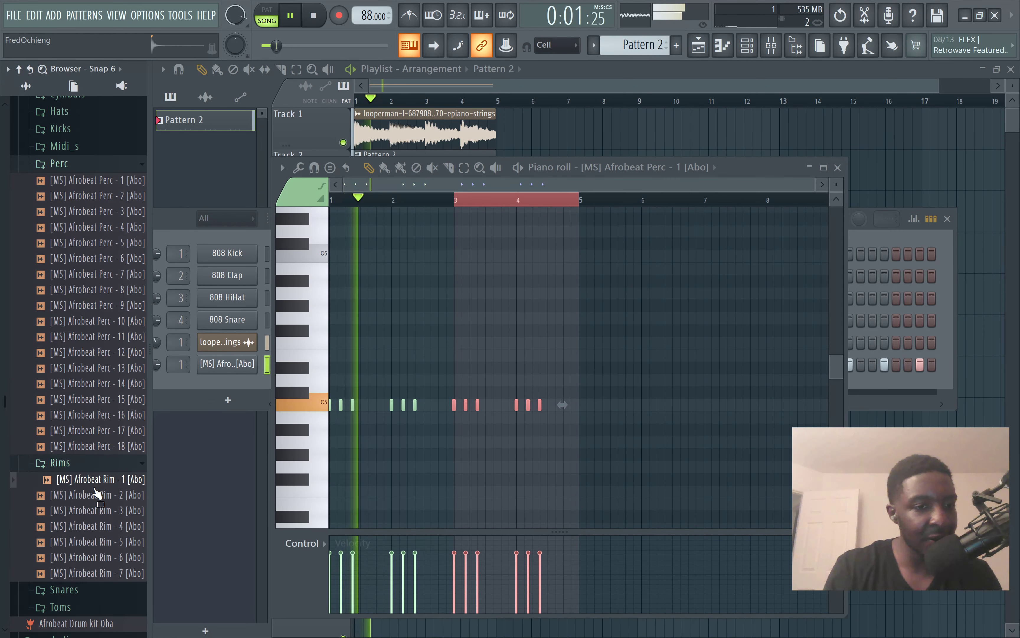
pyautogui.press('Up')
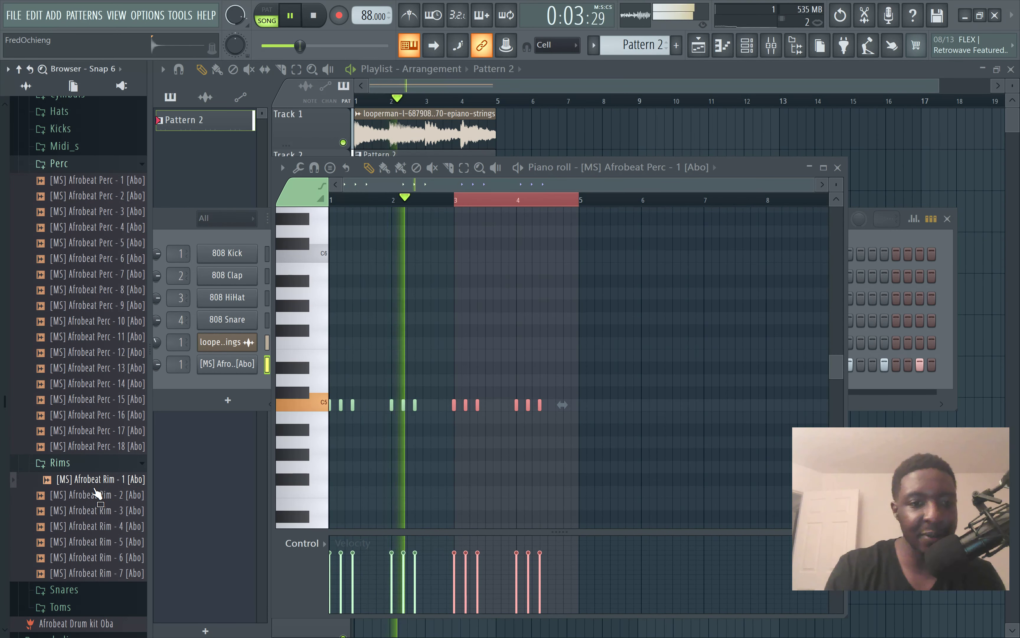
# Step: Add Afrobeat Rim - 1 as a new channel, routing the perc to mixer Insert 2 and the rim to Insert 3
pyautogui.moveTo(94, 489); pyautogui.dragTo(211, 388)
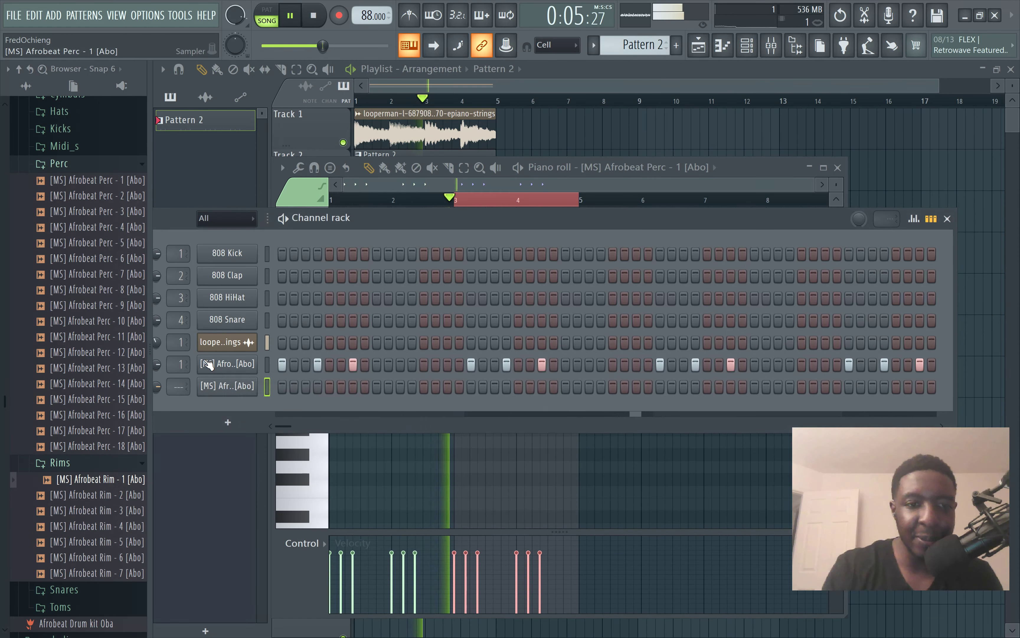
pyautogui.scroll(1, 188, 359)
pyautogui.scroll(3, 185, 385)
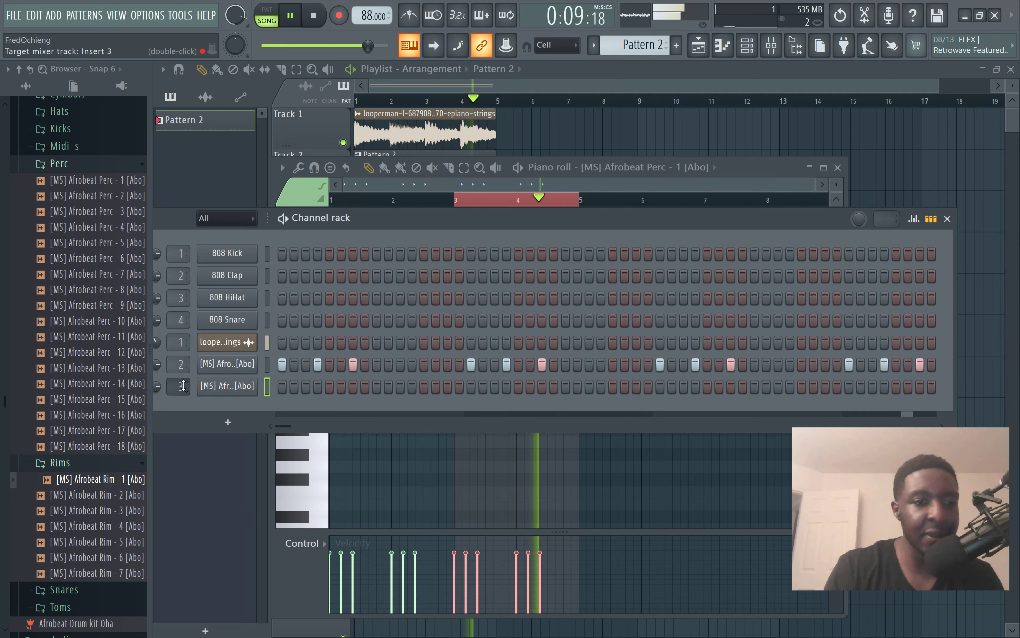
# Step: Create an empty Pattern 3 and place it at bar 1 of Track 3, ready for steps in the channel rack
pyautogui.press('F4')
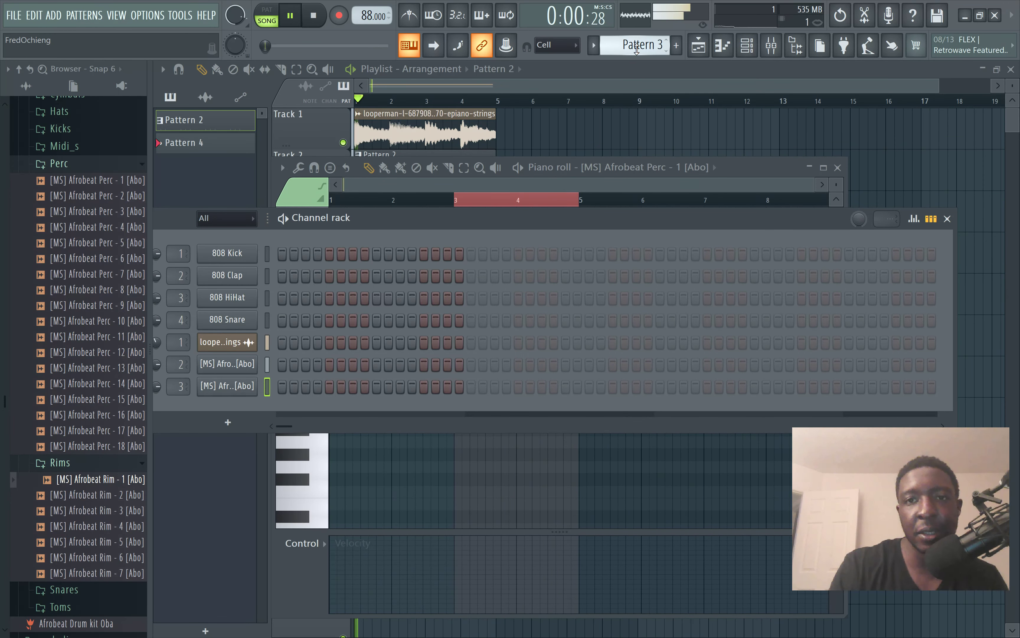
pyautogui.press('F5')
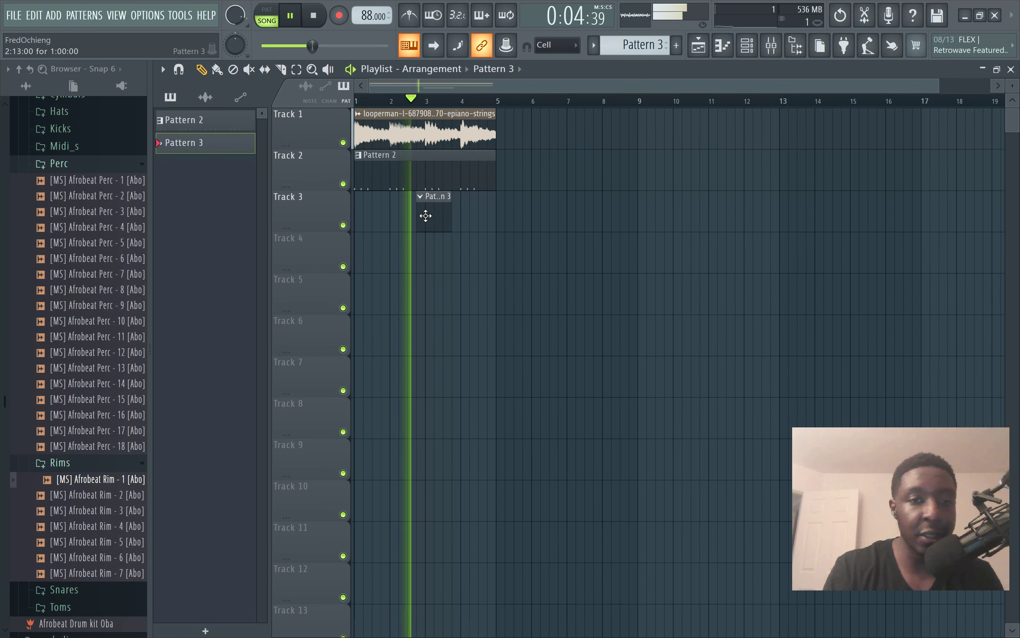
pyautogui.click(368, 212)
pyautogui.press('space')
pyautogui.press('F6')
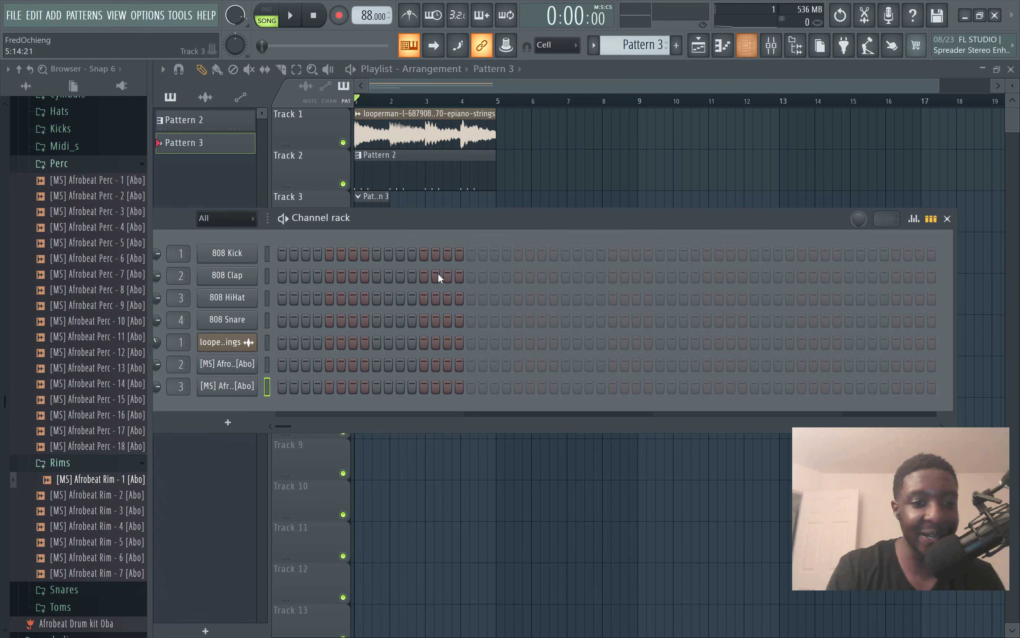
pyautogui.press('space')
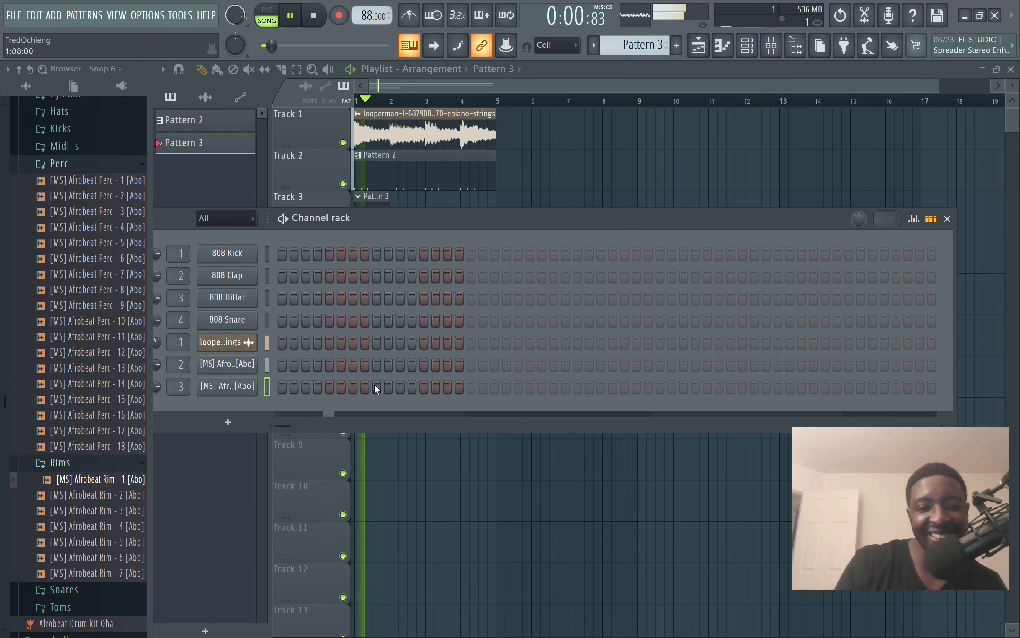
# Step: Activate steps 14 and 16 for the Afrobeat Rim - 1 channel in Pattern 3 and play it against the loop
pyautogui.click(424, 387)
pyautogui.click(427, 386)
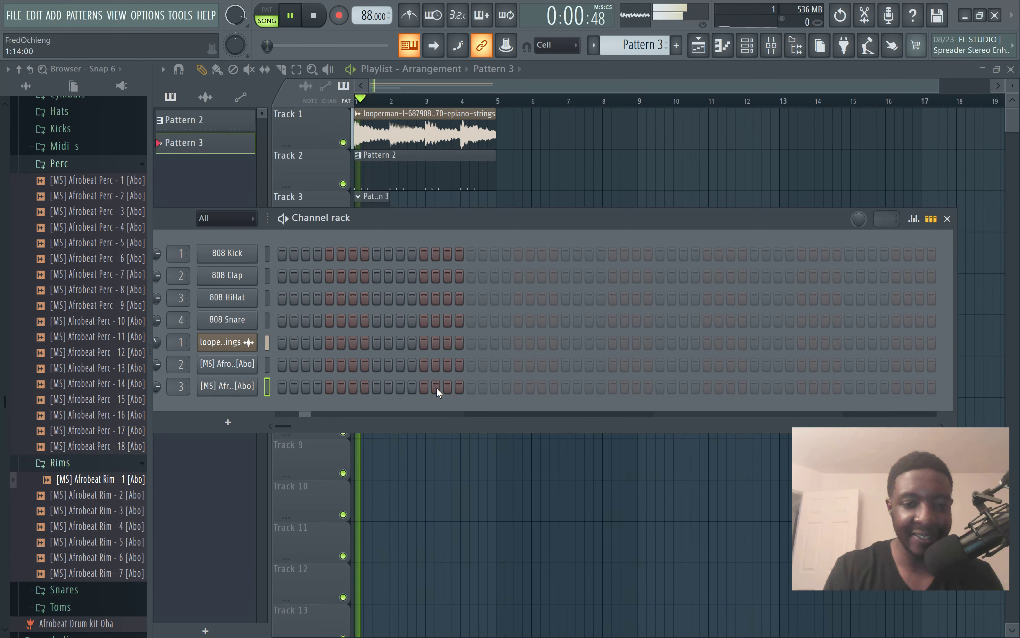
pyautogui.click(435, 387)
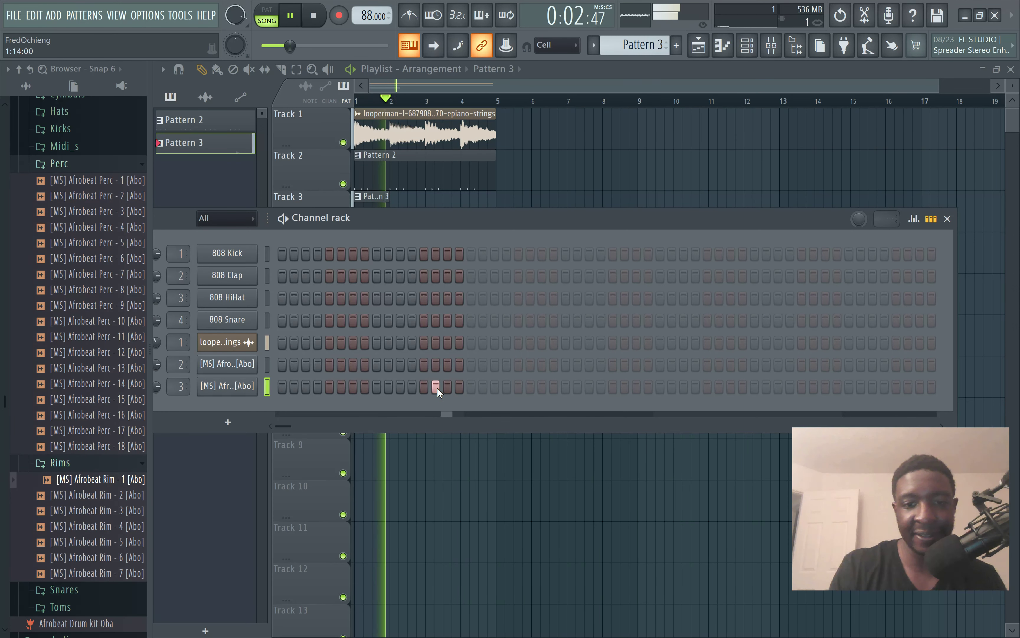
pyautogui.press('space')
pyautogui.click(459, 387)
pyautogui.press('space')
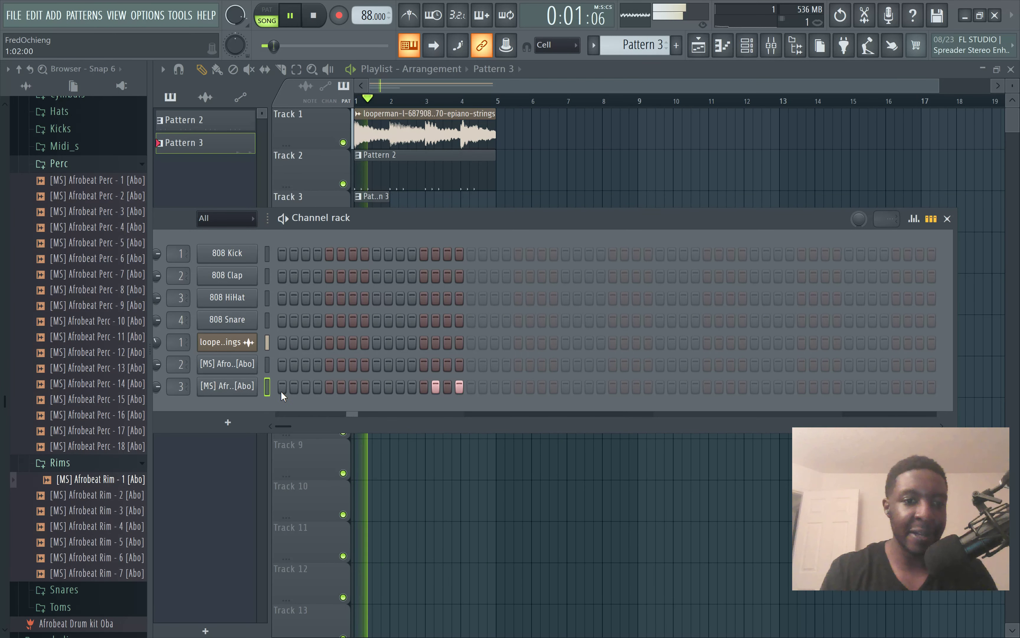
# Step: Move both rim notes one step earlier in the piano roll and place a second Pattern 3 clip at bar 3 of Track 3
pyautogui.rightClick(253, 386)
pyautogui.click(288, 386)
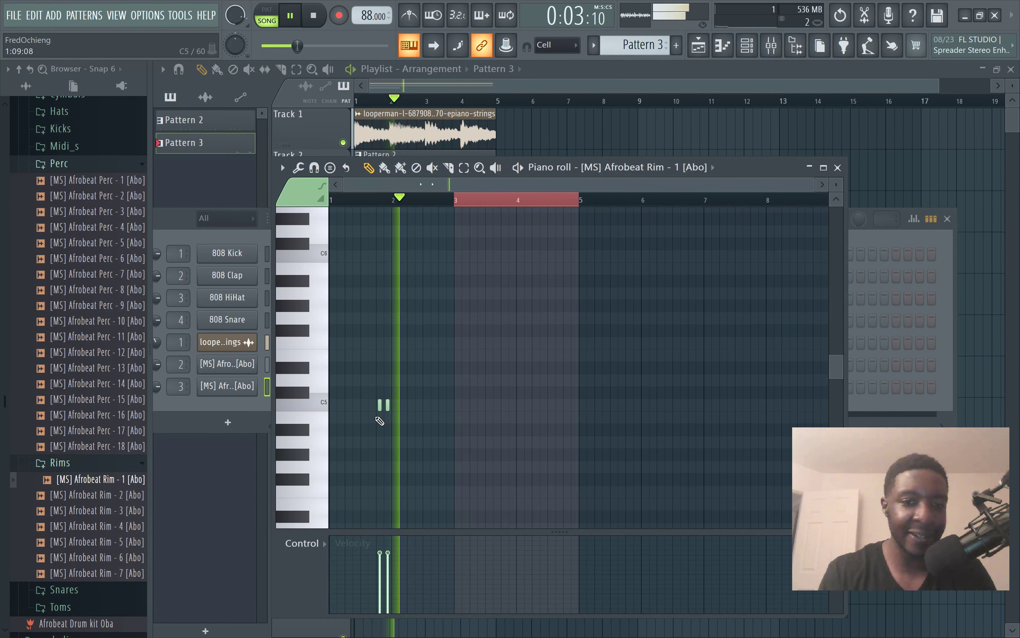
pyautogui.press('space')
pyautogui.press('space')
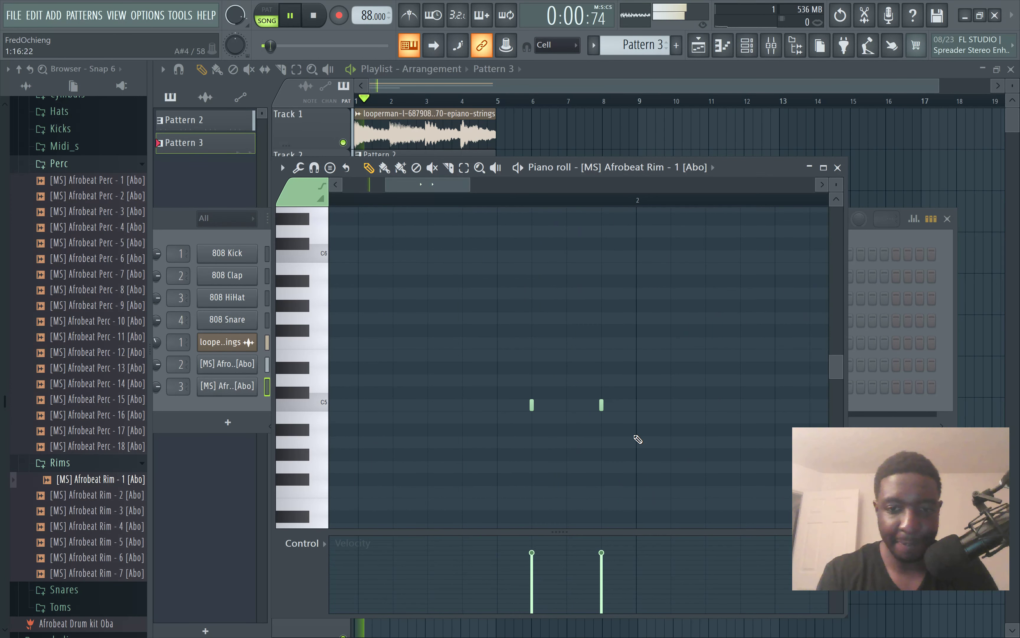
pyautogui.moveTo(626, 432); pyautogui.dragTo(494, 405)
pyautogui.press('space')
pyautogui.press('space')
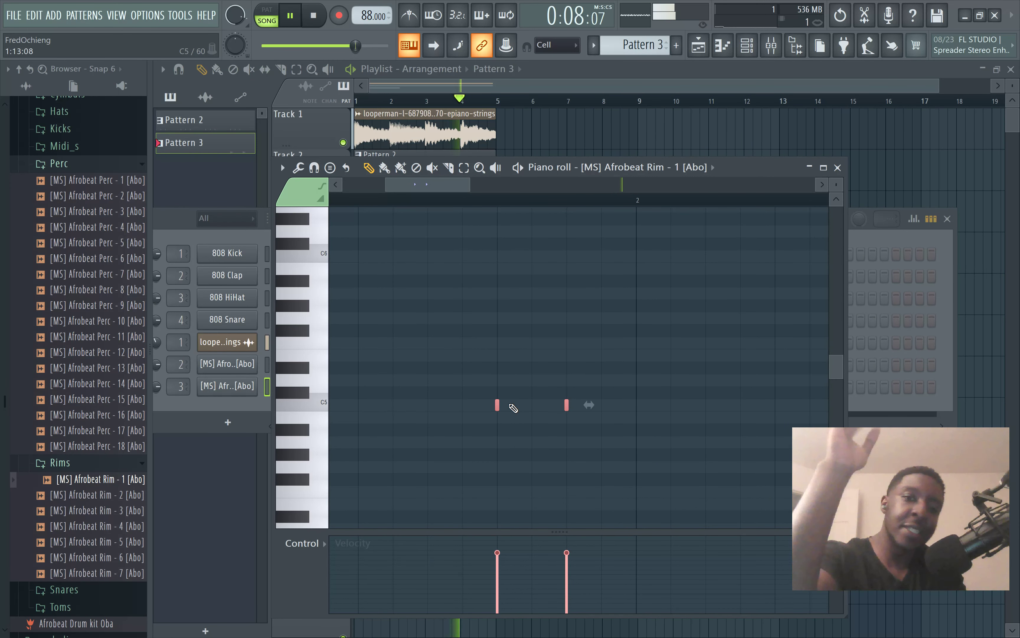
pyautogui.click(611, 77)
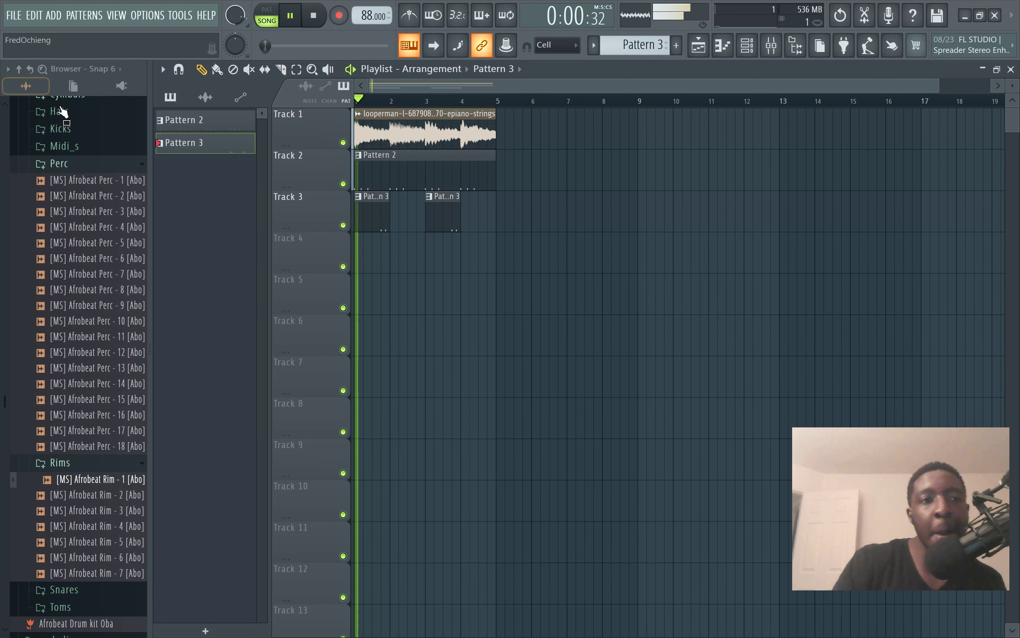
# Step: Open the kit's Kicks folder and audition the Afrobeat Kick samples through Afrobeat Kick - 6 against the beat
pyautogui.click(83, 129)
pyautogui.click(86, 162)
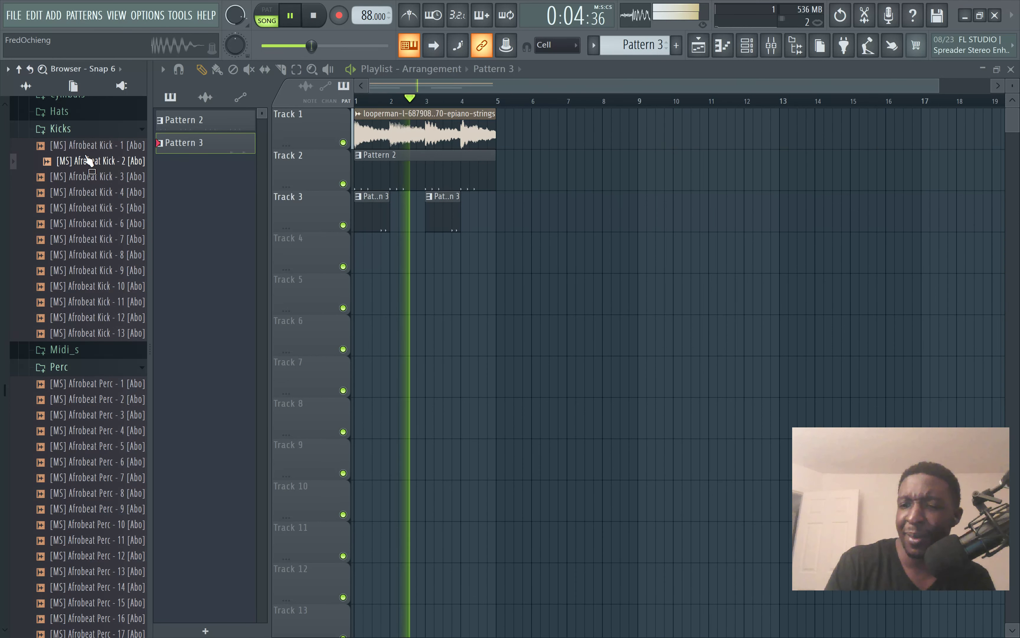
pyautogui.press('Down')
pyautogui.press('Down')
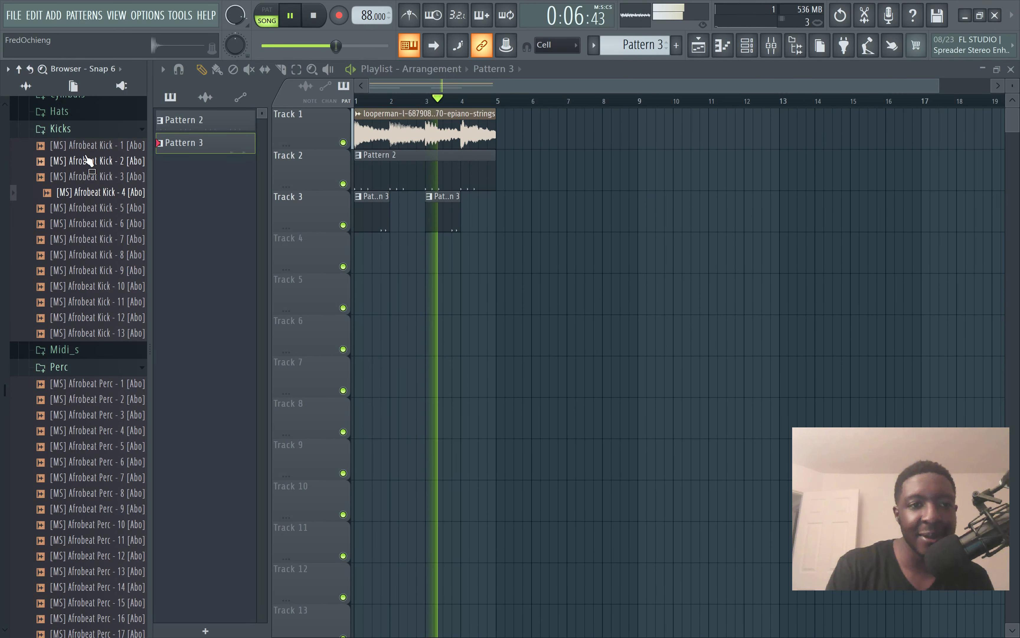
pyautogui.press('Down')
pyautogui.press('Down')
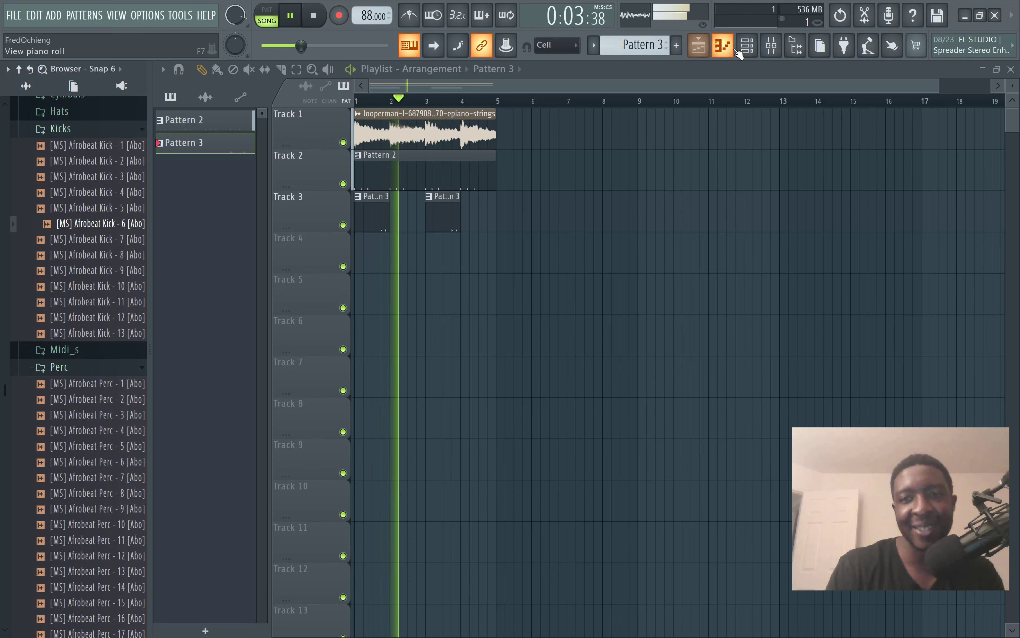
# Step: Create an empty Pattern 4 and add Afrobeat Kick - 6 as a new channel routed to mixer Insert 4
pyautogui.click(747, 45)
pyautogui.press('F4')
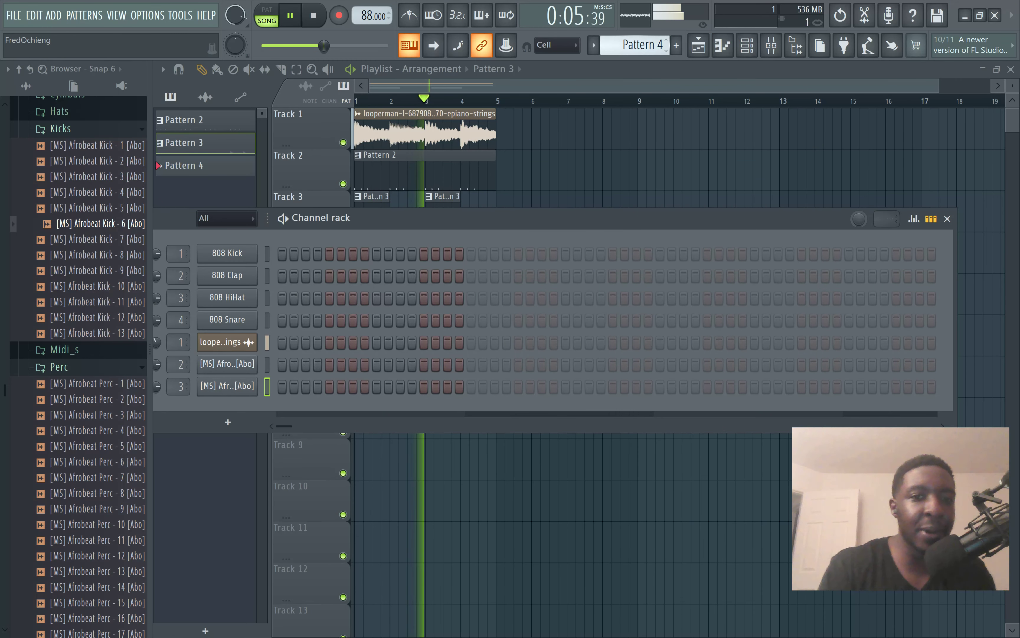
pyautogui.moveTo(117, 228); pyautogui.dragTo(235, 411)
pyautogui.scroll(4, 179, 412)
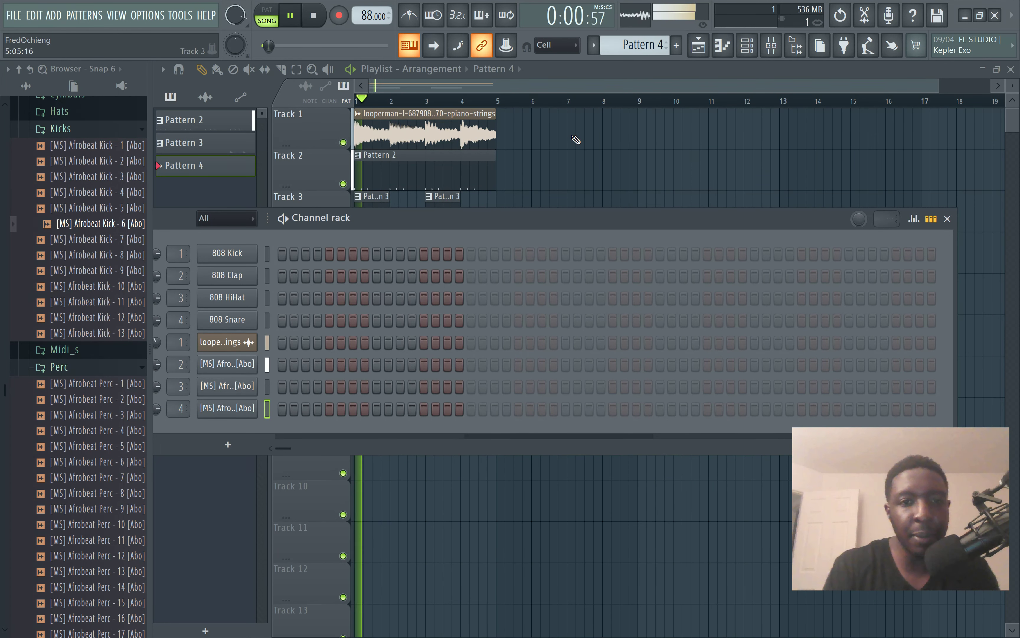
# Step: Place a Pattern 4 clip at bar 1 of Track 4 in the playlist
pyautogui.press('F6')
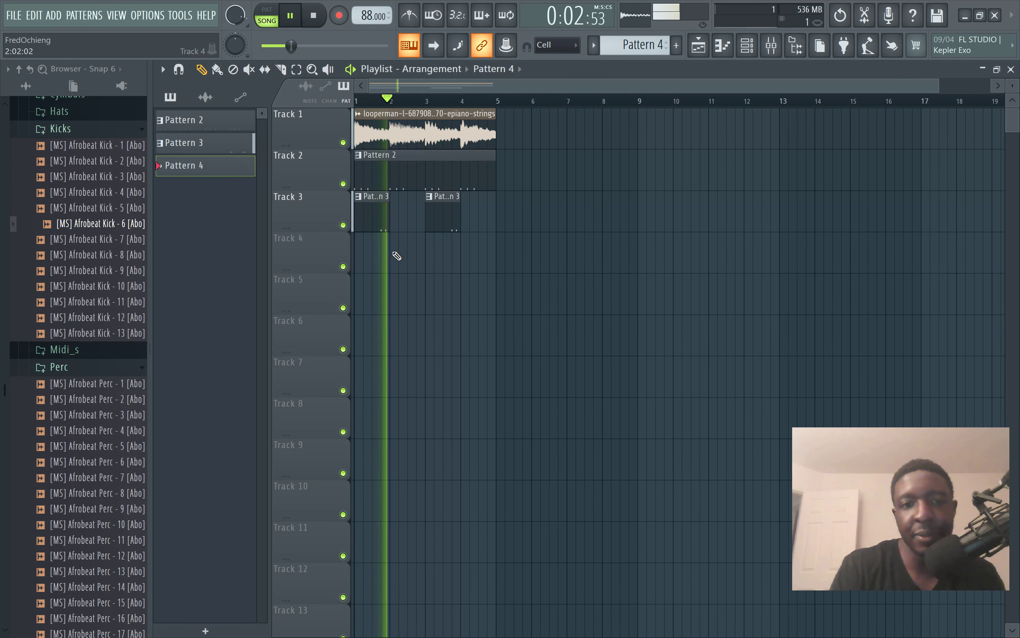
pyautogui.click(405, 255)
pyautogui.moveTo(405, 255); pyautogui.dragTo(363, 256)
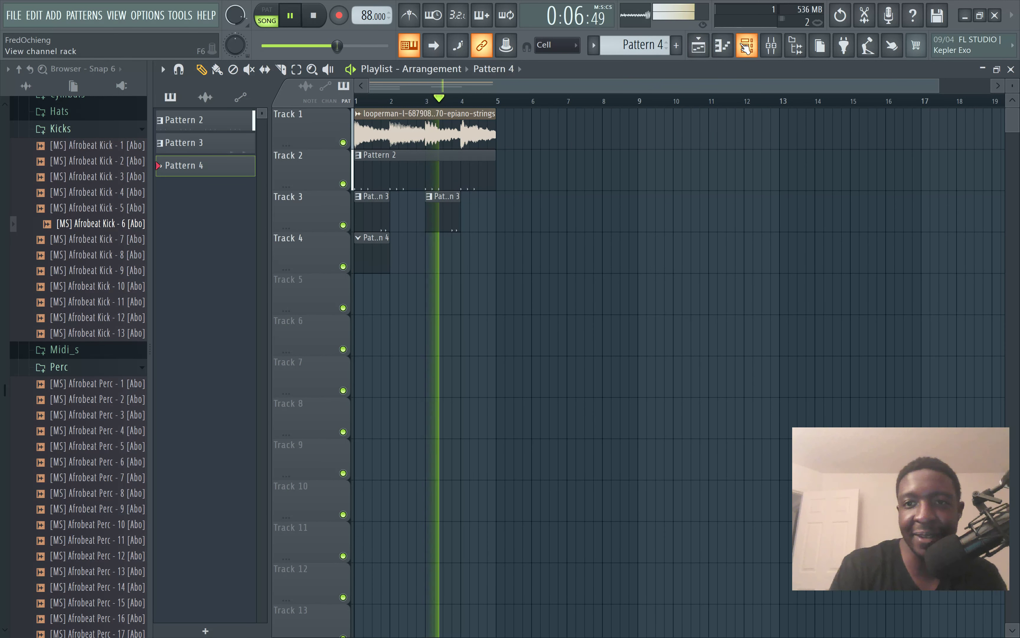
# Step: Program a four-on-the-floor kick in Pattern 4 by activating steps 1, 5, 9 and 13 on the Afrobeat Kick - 6 channel
pyautogui.press('F6')
pyautogui.click(282, 409)
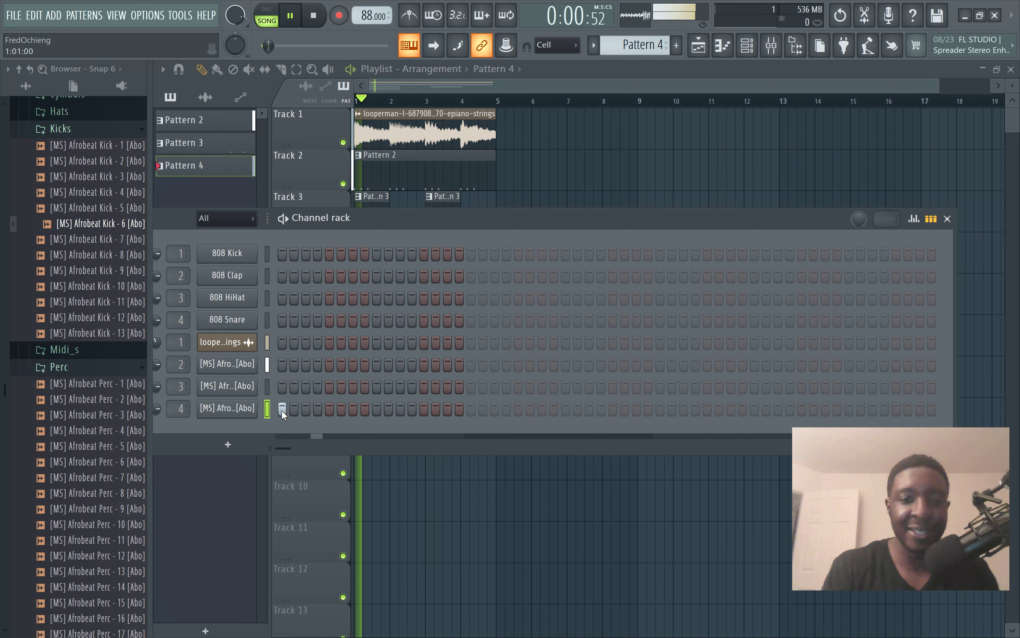
pyautogui.click(330, 408)
pyautogui.press('space')
pyautogui.click(377, 408)
pyautogui.press('space')
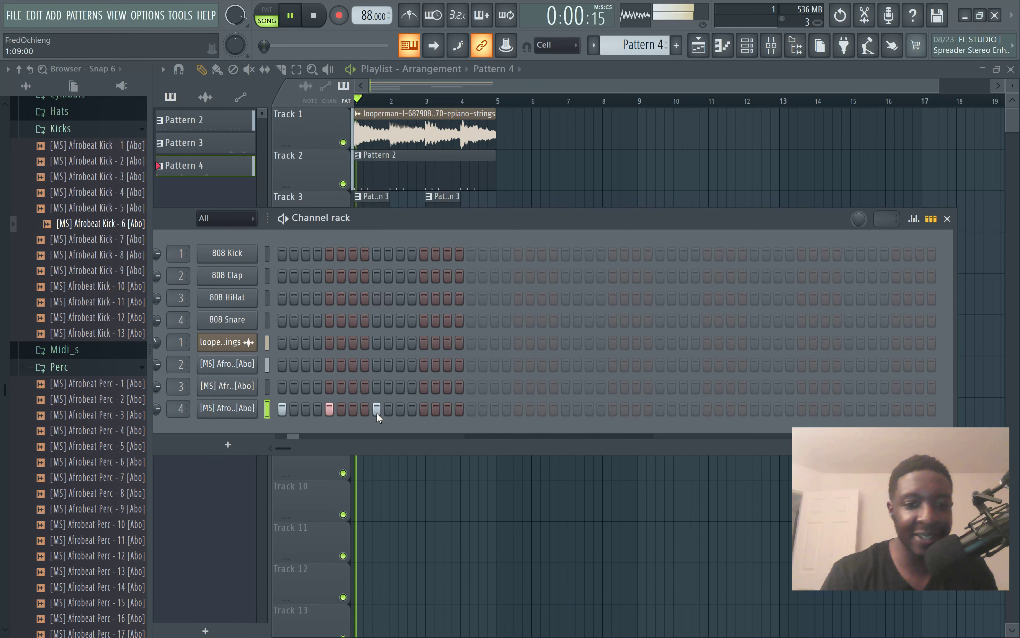
pyautogui.click(424, 409)
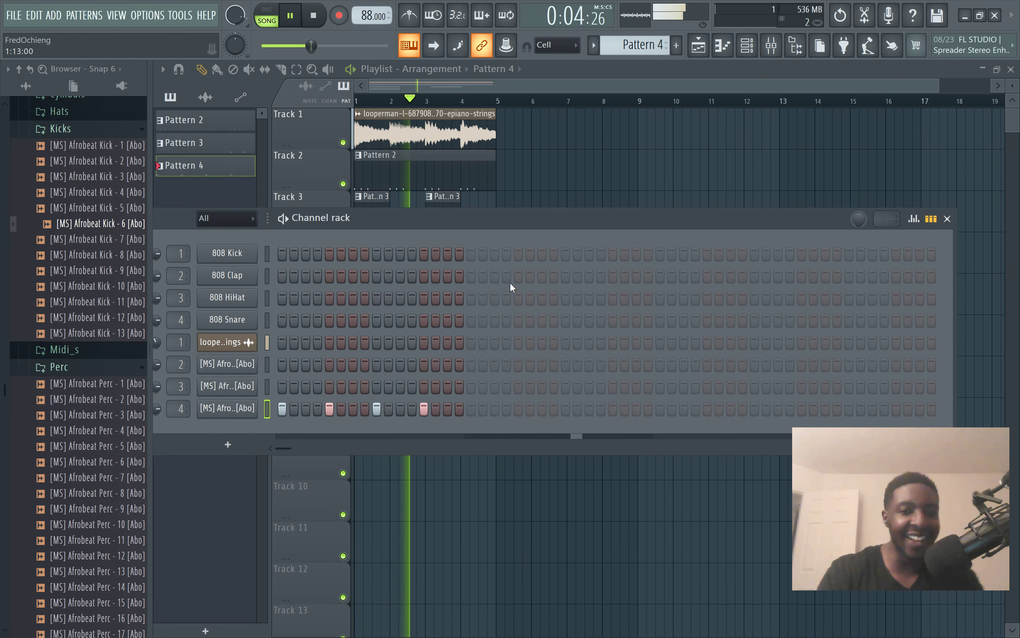
# Step: Duplicate the kick notes in the piano roll to fill two bars and place a second Pattern 4 clip at bar 3 of Track 4
pyautogui.press('space')
pyautogui.rightClick(255, 417)
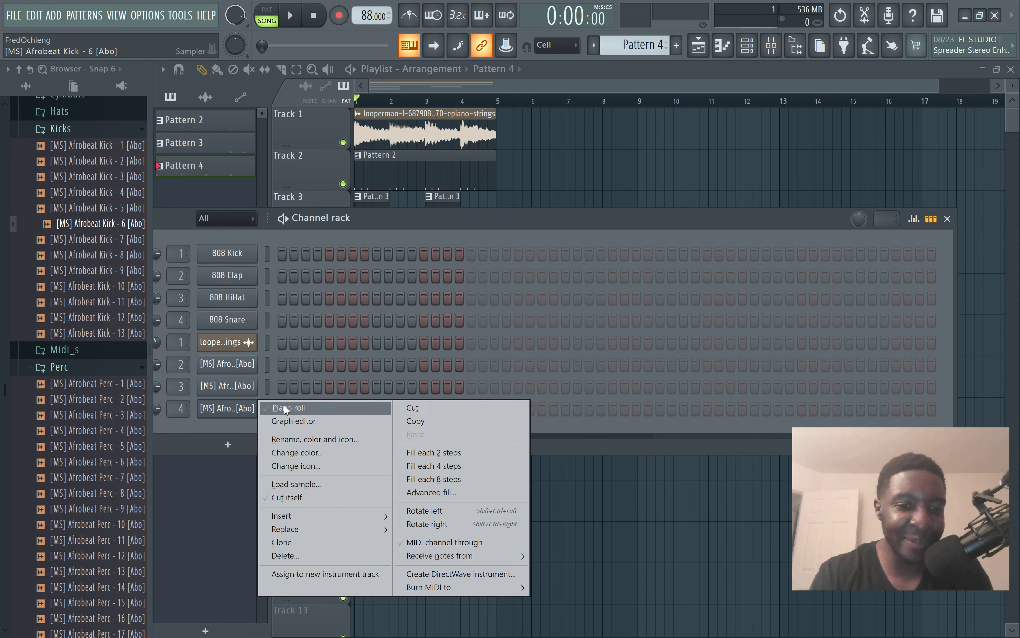
pyautogui.click(283, 408)
pyautogui.press('space')
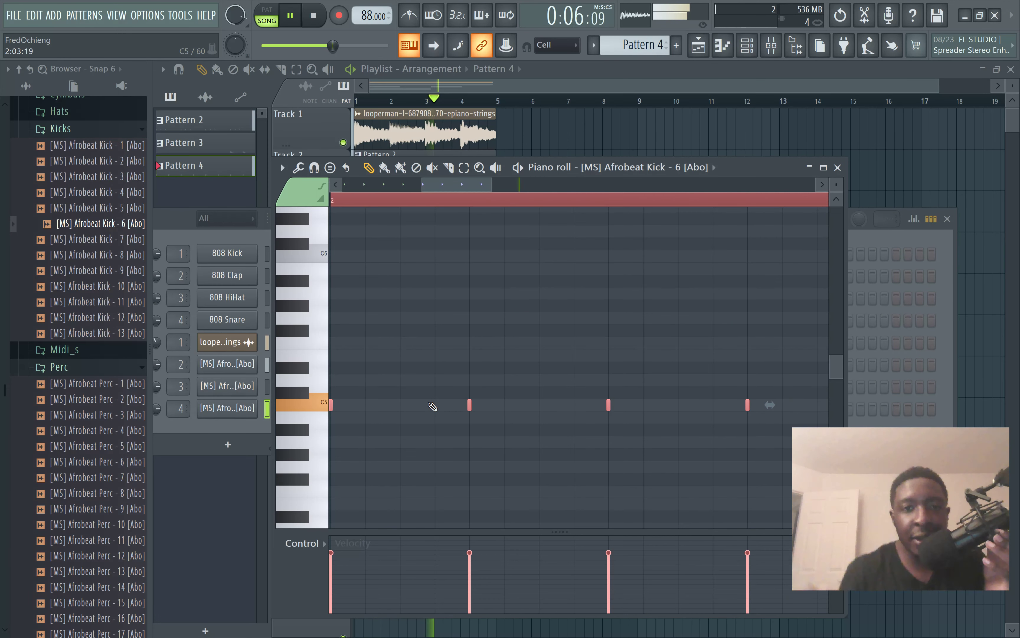
pyautogui.press('F7')
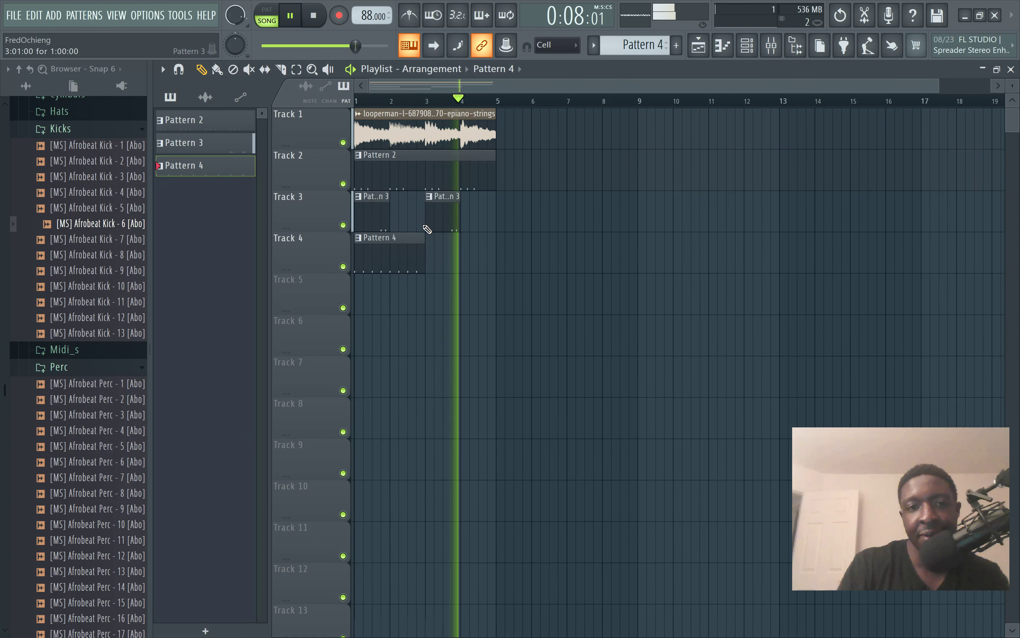
pyautogui.click(430, 245)
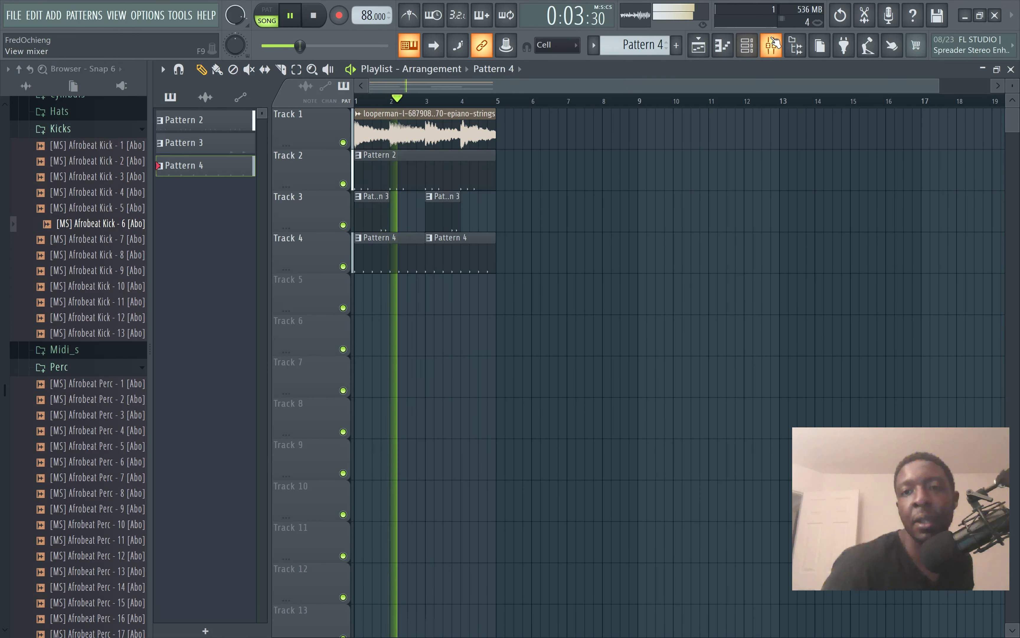
# Step: Open the mixer, reposition its window to show the effect slots, and disable the Fruity Limiter on the Master track
pyautogui.click(771, 45)
pyautogui.click(327, 202)
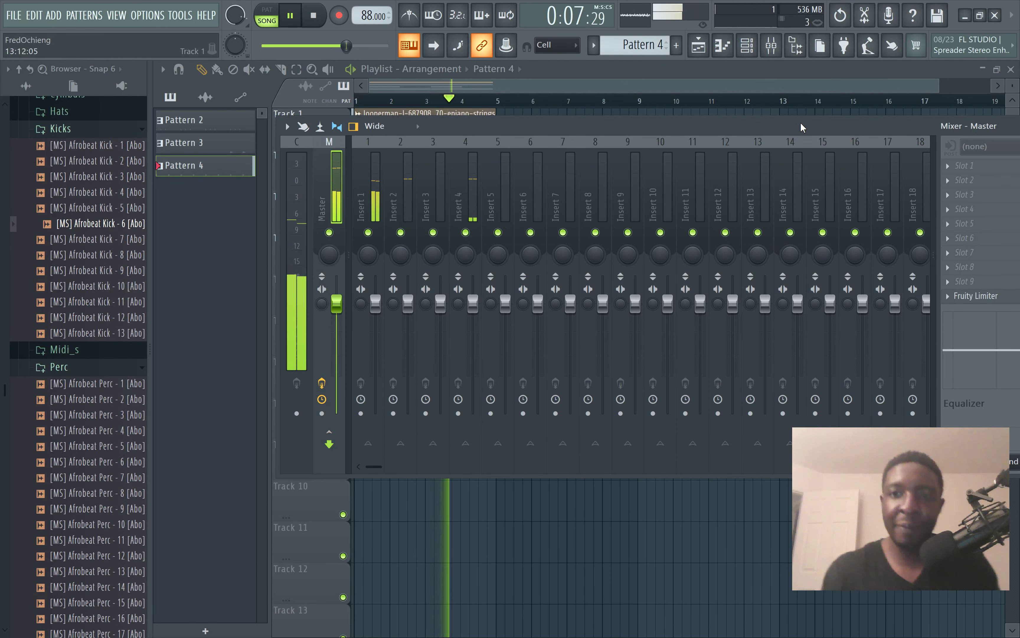
pyautogui.moveTo(804, 125); pyautogui.dragTo(748, 128)
pyautogui.moveTo(811, 131); pyautogui.dragTo(745, 133)
pyautogui.click(973, 301)
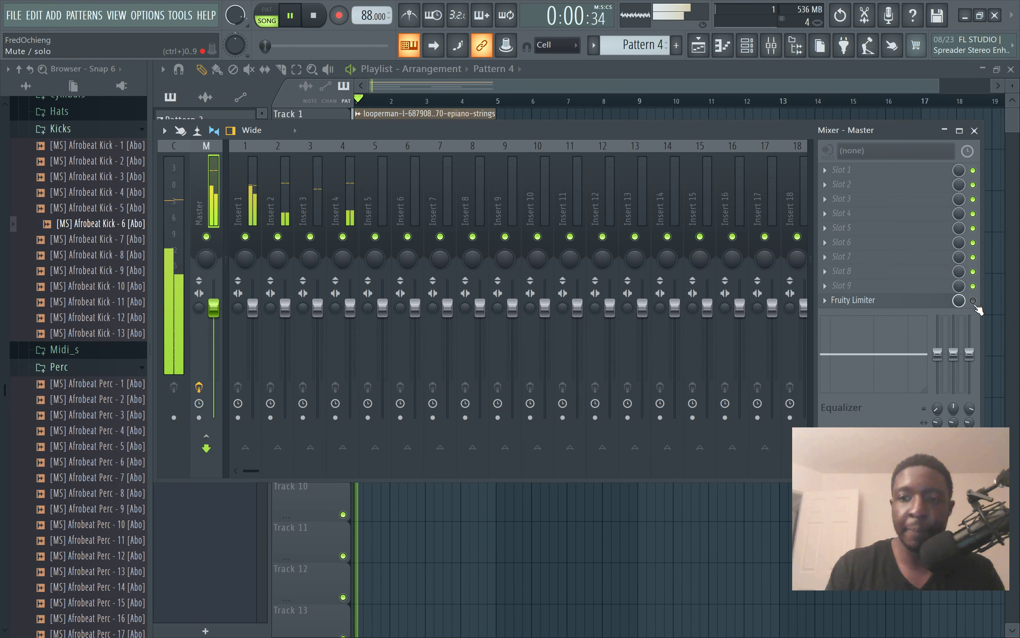
# Step: Balance the drum channels in the channel rack: set the perc volume to 69%, adjust the rim volume, and set the kick volume to 74%
pyautogui.click(274, 201)
pyautogui.press('space')
pyautogui.press('space')
pyautogui.click(746, 50)
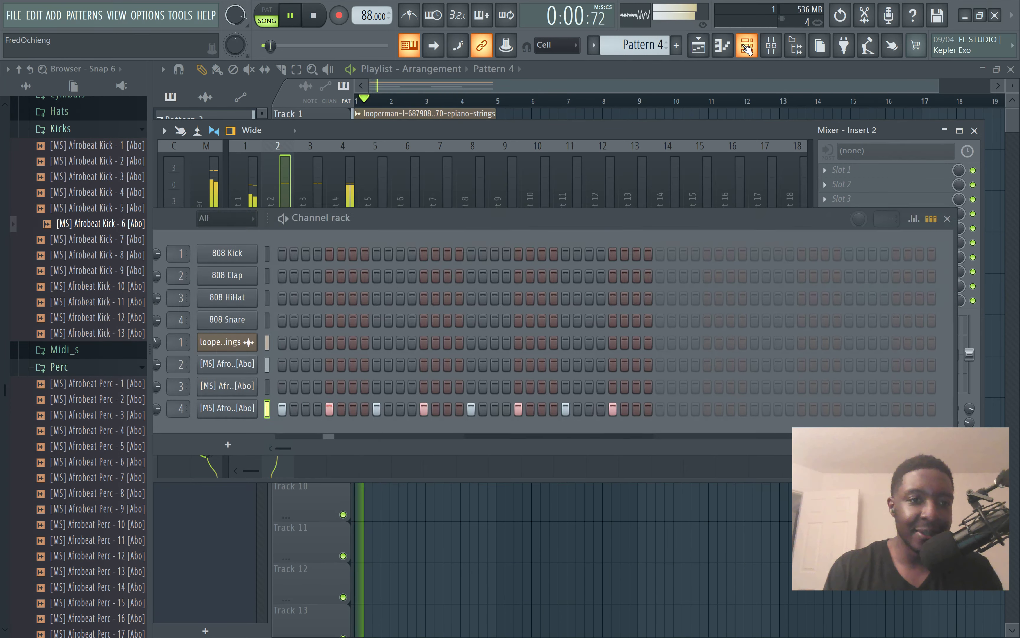
pyautogui.moveTo(565, 224); pyautogui.dragTo(752, 209)
pyautogui.moveTo(344, 349); pyautogui.dragTo(344, 359)
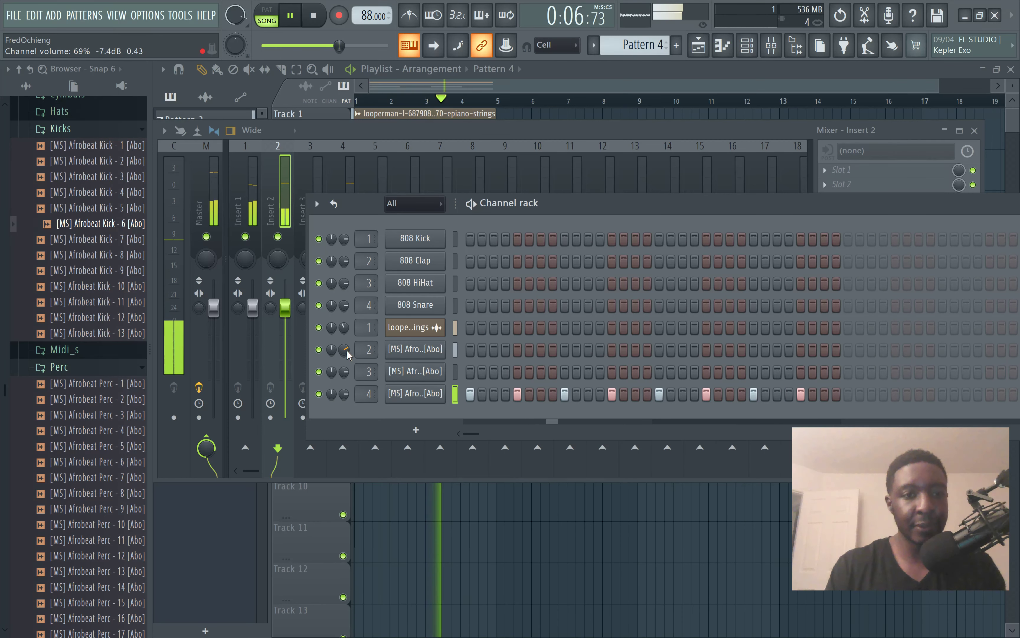
pyautogui.press('space')
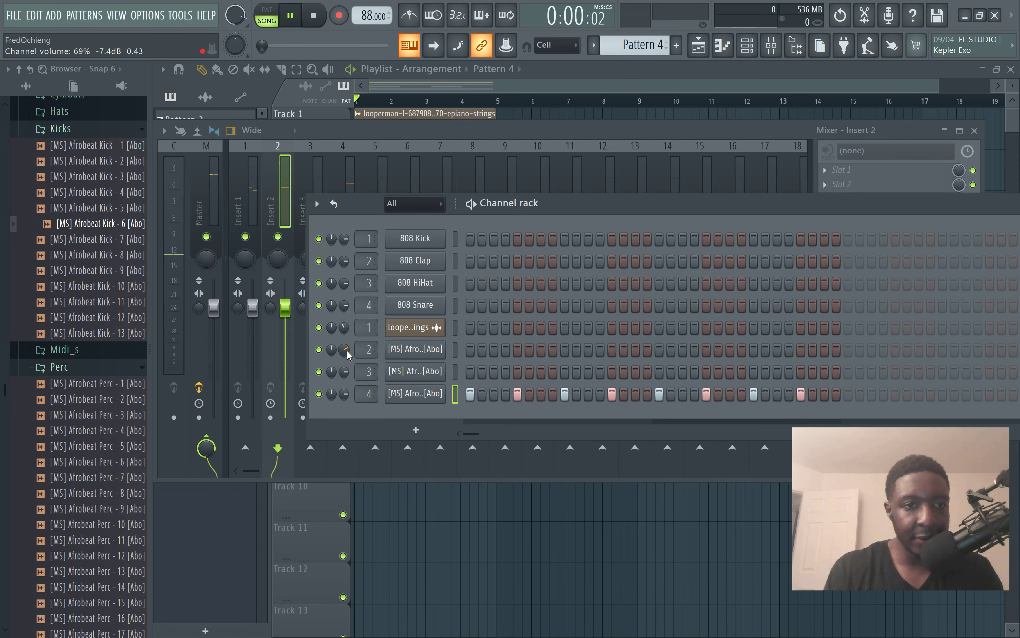
pyautogui.moveTo(344, 371); pyautogui.dragTo(343, 357)
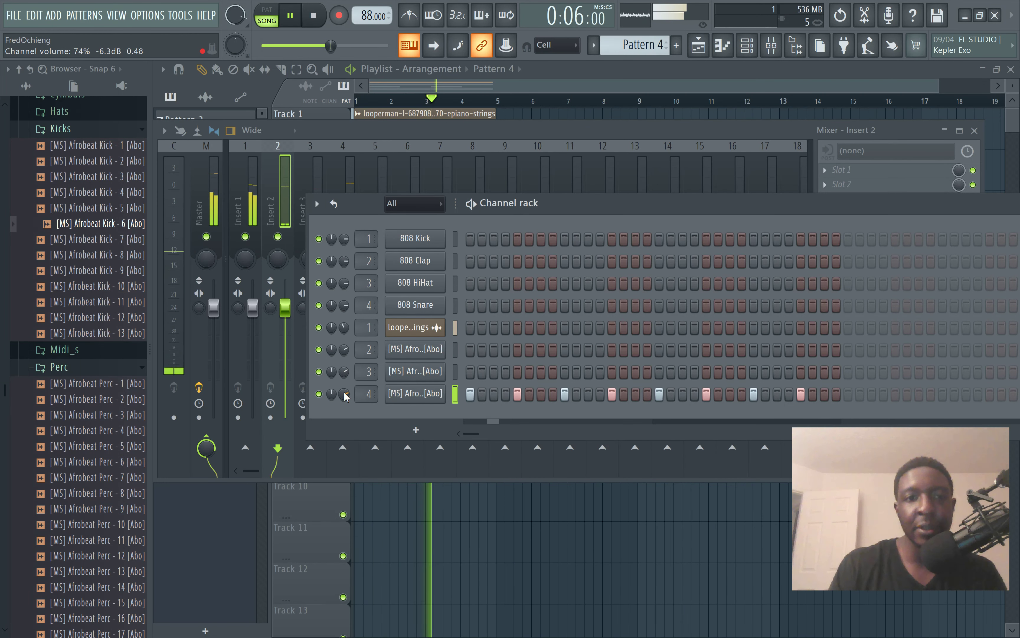
# Step: Load Fruity Parametric EQ 2 on mixer Insert 1 and pull the band 7 high shelf down to about -17.9 dB at 850 Hz
pyautogui.click(249, 367)
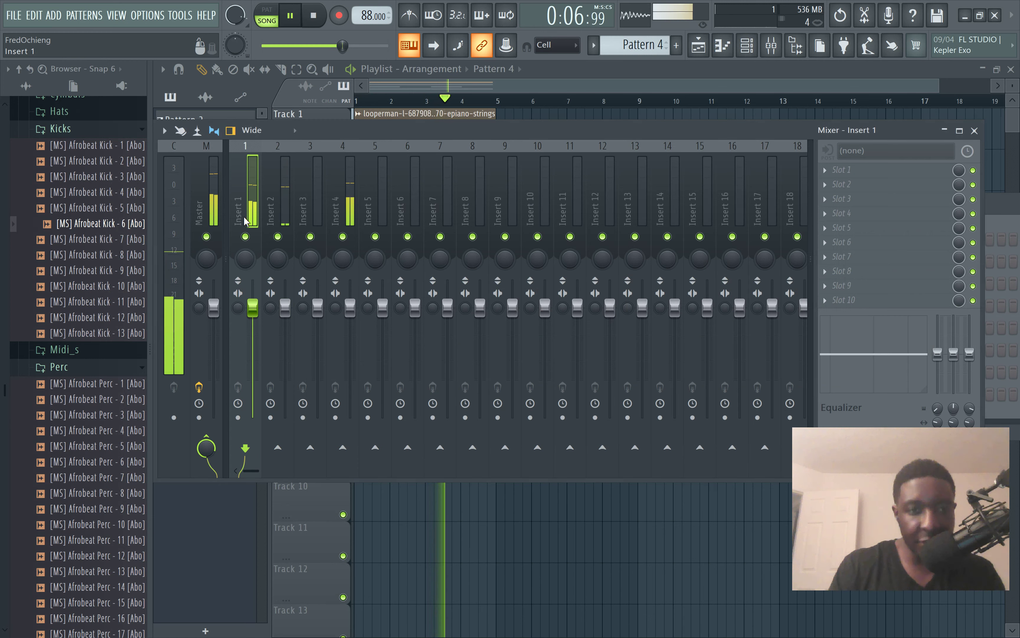
pyautogui.click(829, 170)
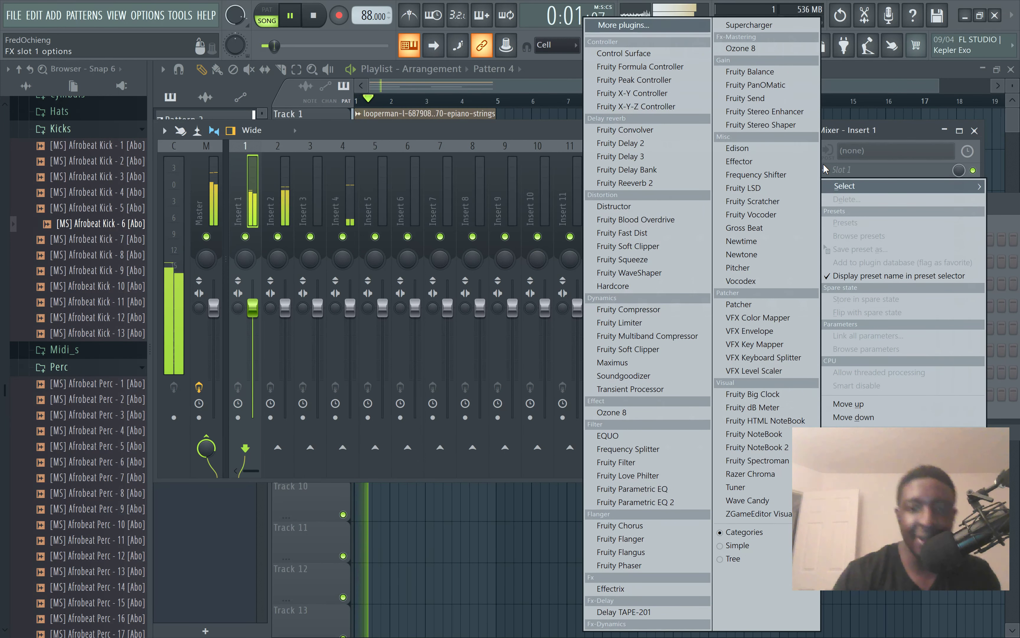
pyautogui.click(635, 502)
pyautogui.moveTo(546, 297); pyautogui.dragTo(437, 385)
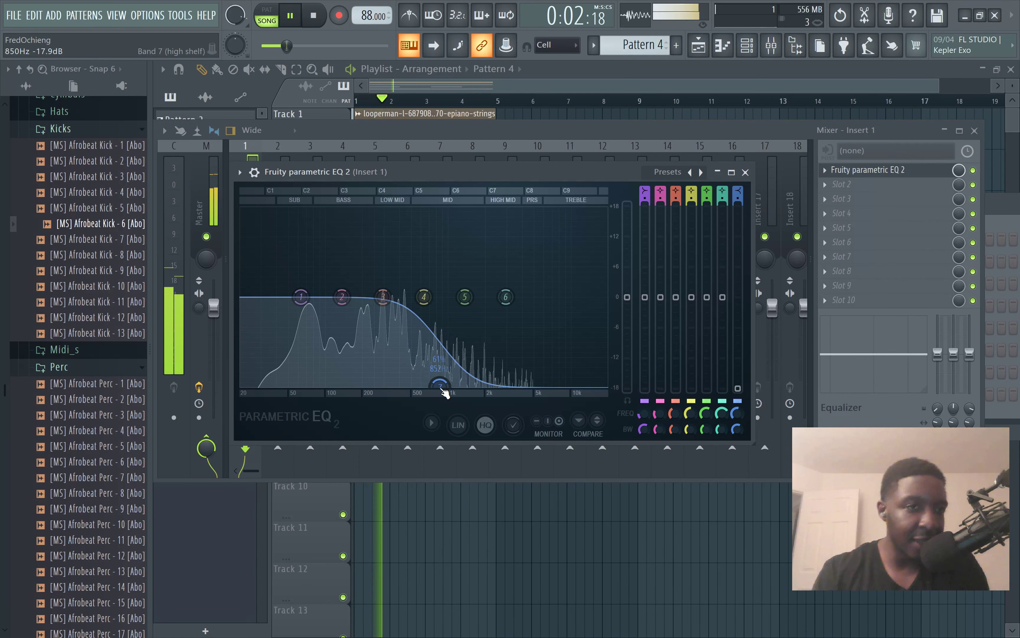
# Step: Audition the Afrobeat Cymbal samples 1 to 7 in the kit's Cymbals folder against the beat, and expand the Hats folder
pyautogui.scroll(5, 80, 321)
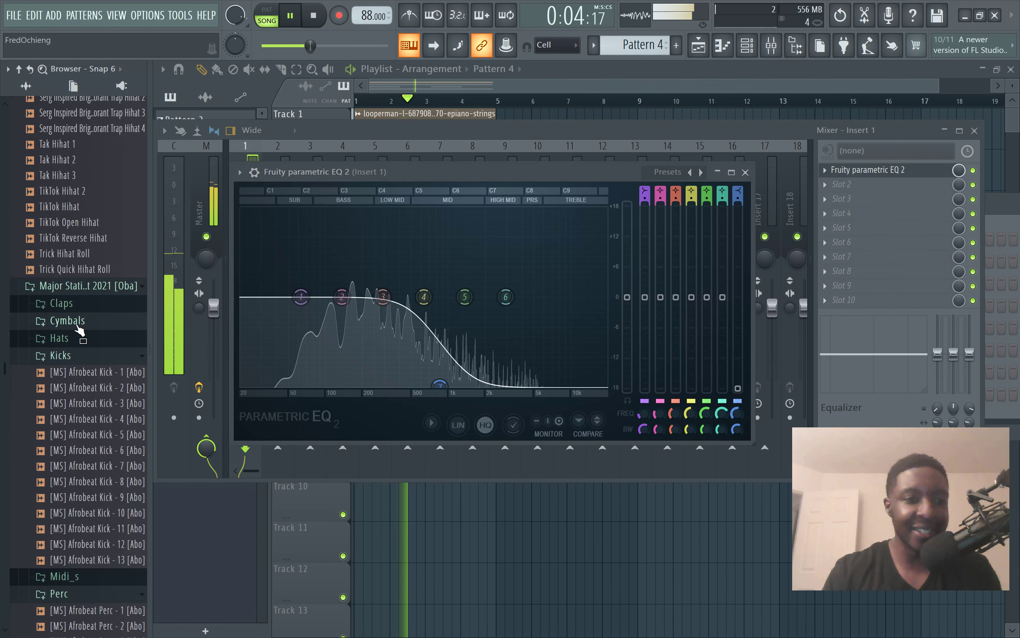
pyautogui.click(79, 321)
pyautogui.click(85, 338)
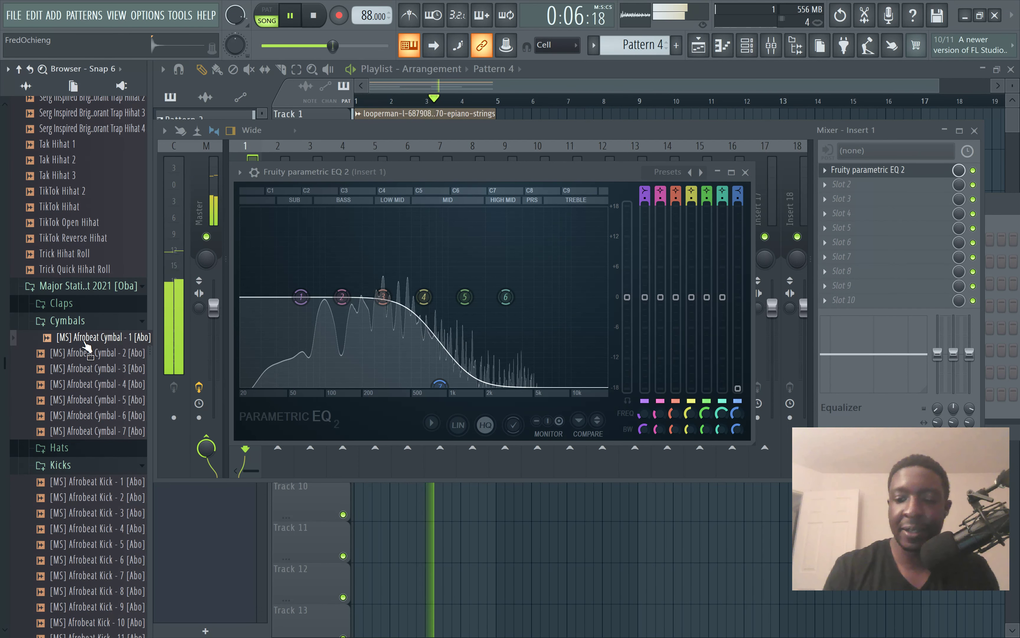
pyautogui.press('Down')
pyautogui.press('Down')
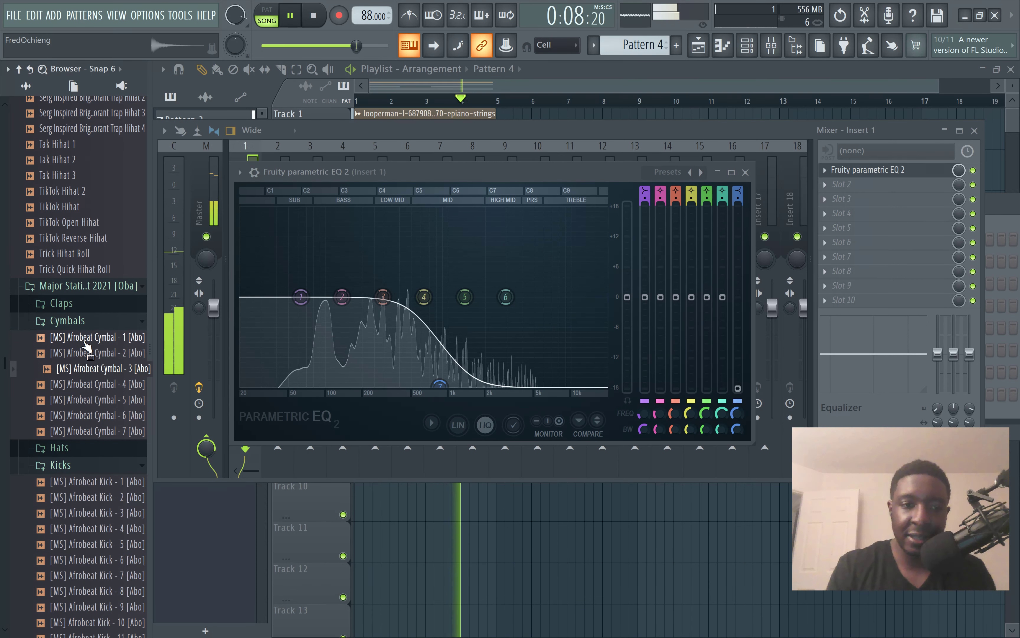
pyautogui.press('Down')
pyautogui.press('Down')
pyautogui.press('Down')
pyautogui.press('Down')
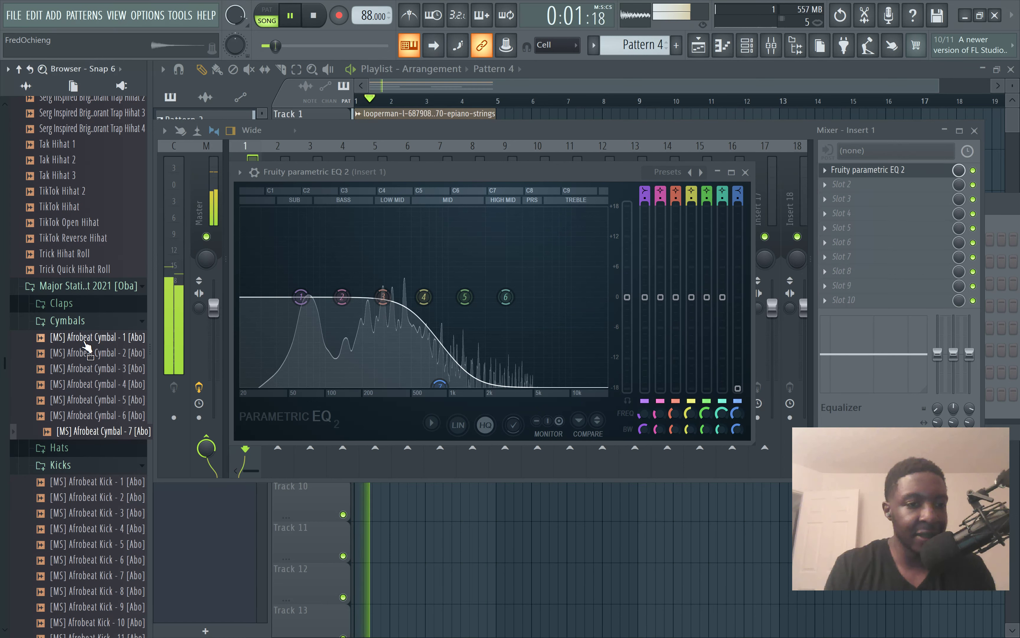
pyautogui.press('Down')
pyautogui.click(84, 342)
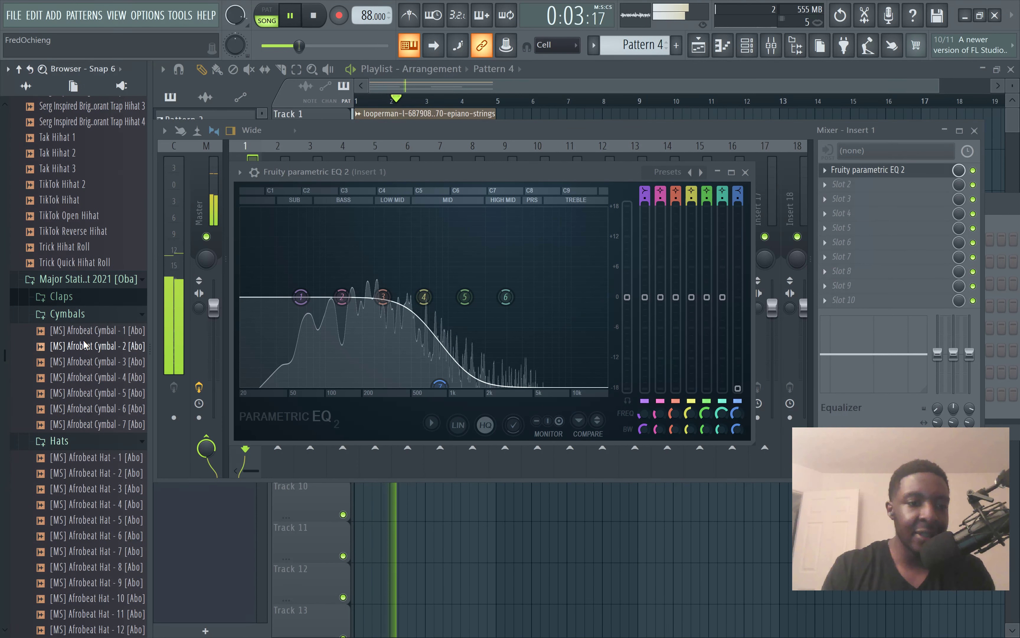
# Step: Audition the Afrobeat Hat samples 1 to 5 in the kit's Hats folder against the beat
pyautogui.click(107, 457)
pyautogui.press('Down')
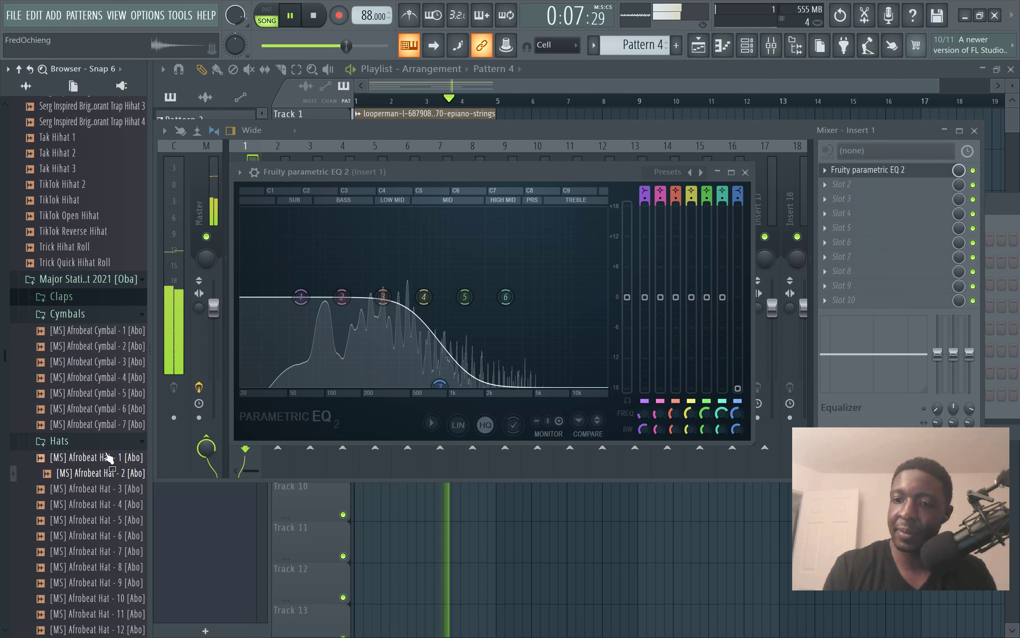
pyautogui.press('Down')
pyautogui.press('Down')
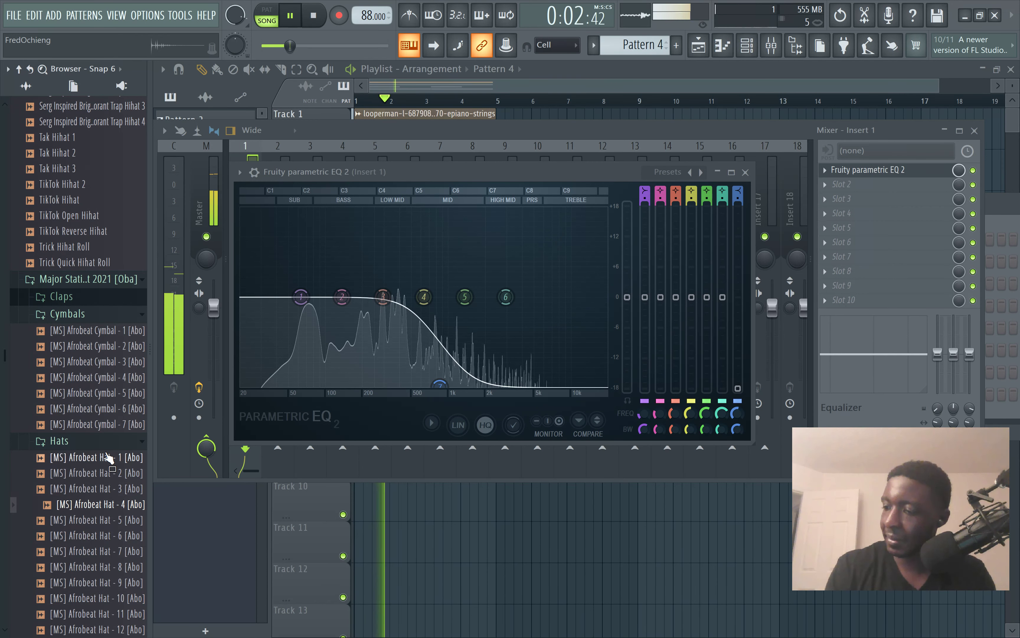
pyautogui.press('Down')
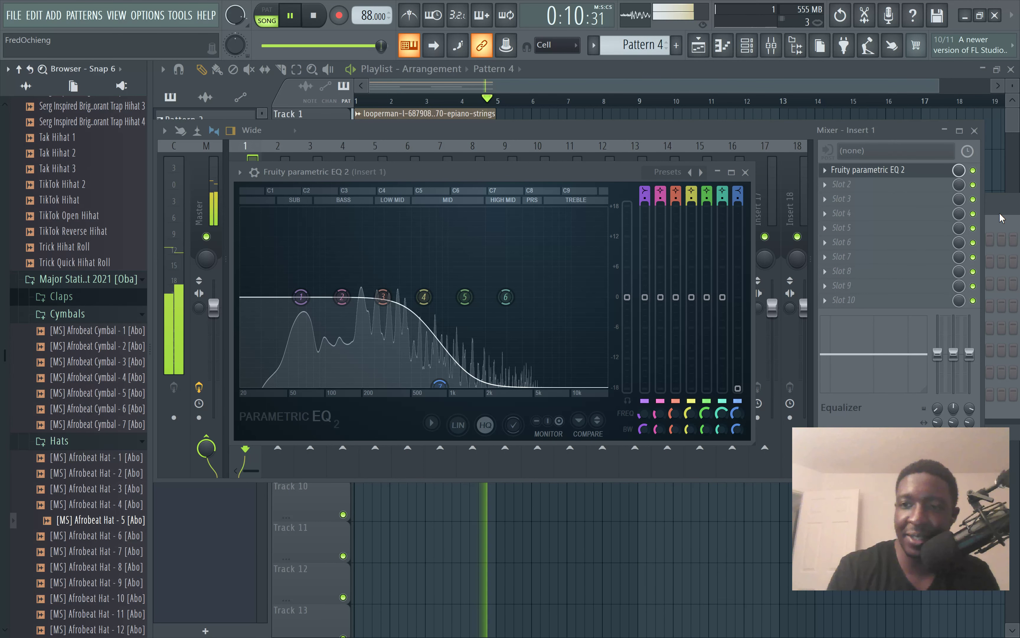
# Step: Show the channel rack on Pattern 3 and add [MS] Afrobeat Hat - 5 as a new channel
pyautogui.press('F6')
pyautogui.scroll(2, 637, 44)
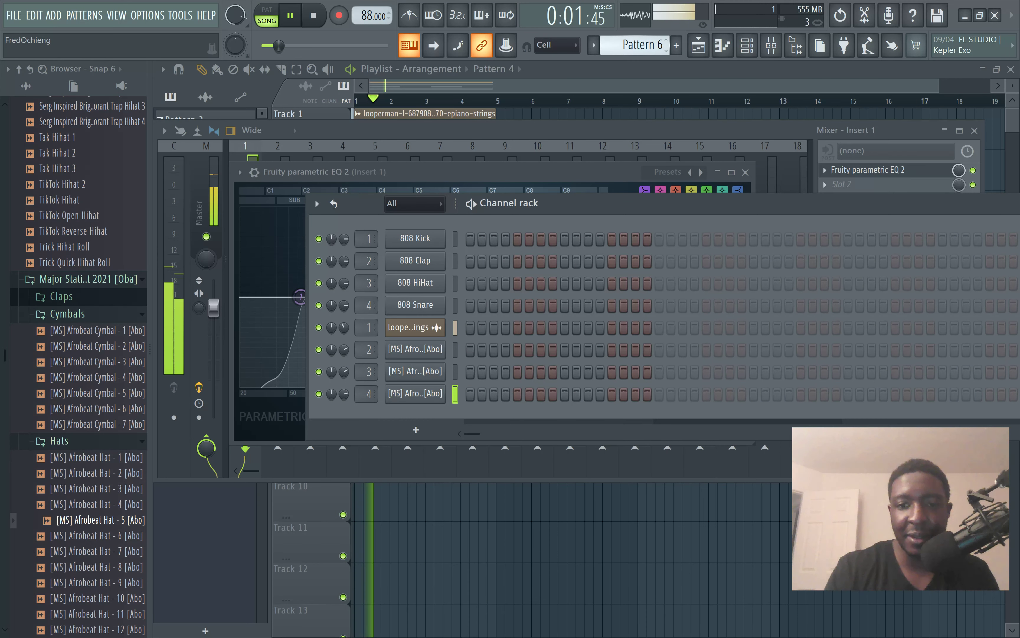
pyautogui.scroll(-1, 636, 45)
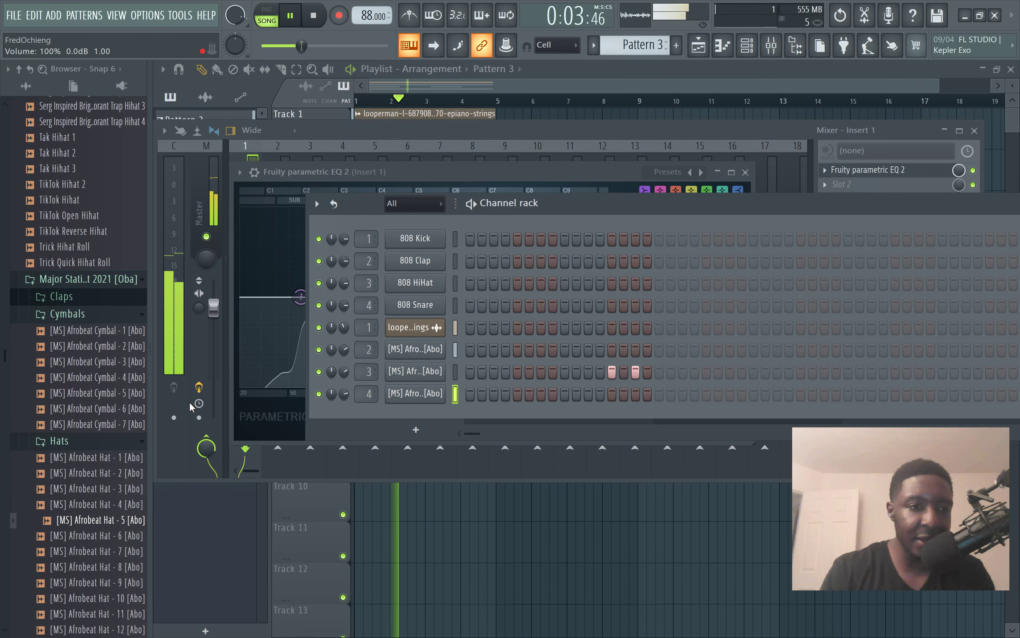
pyautogui.moveTo(111, 525); pyautogui.dragTo(405, 414)
# Step: Copy the Afrobeat Rim - 1 channel's steps and paste them into the Afrobeat Hat - 5 channel in Pattern 3
pyautogui.rightClick(421, 379)
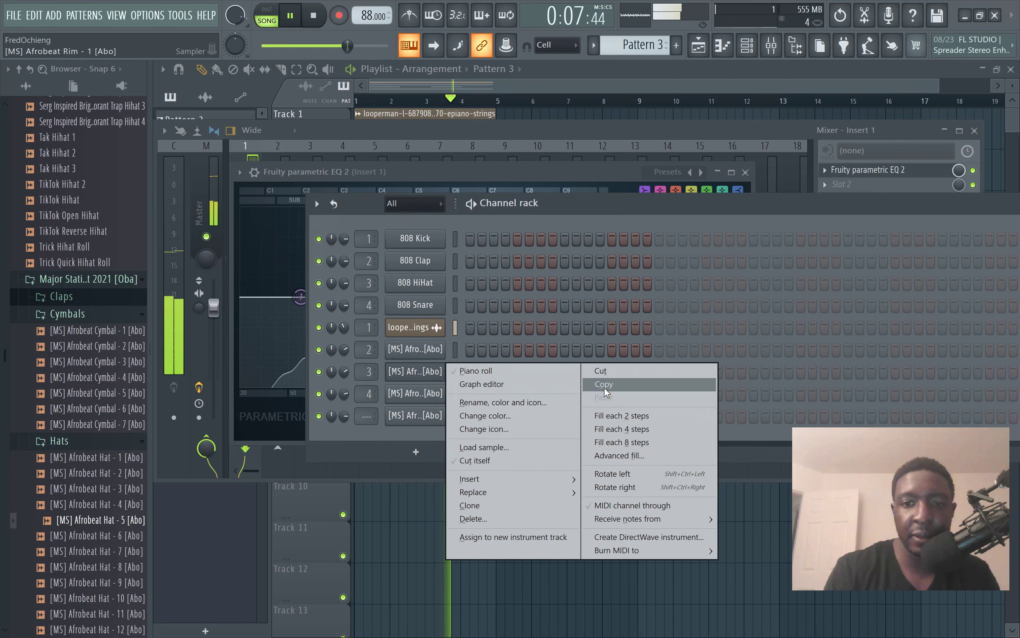
pyautogui.press('Escape')
pyautogui.rightClick(416, 420)
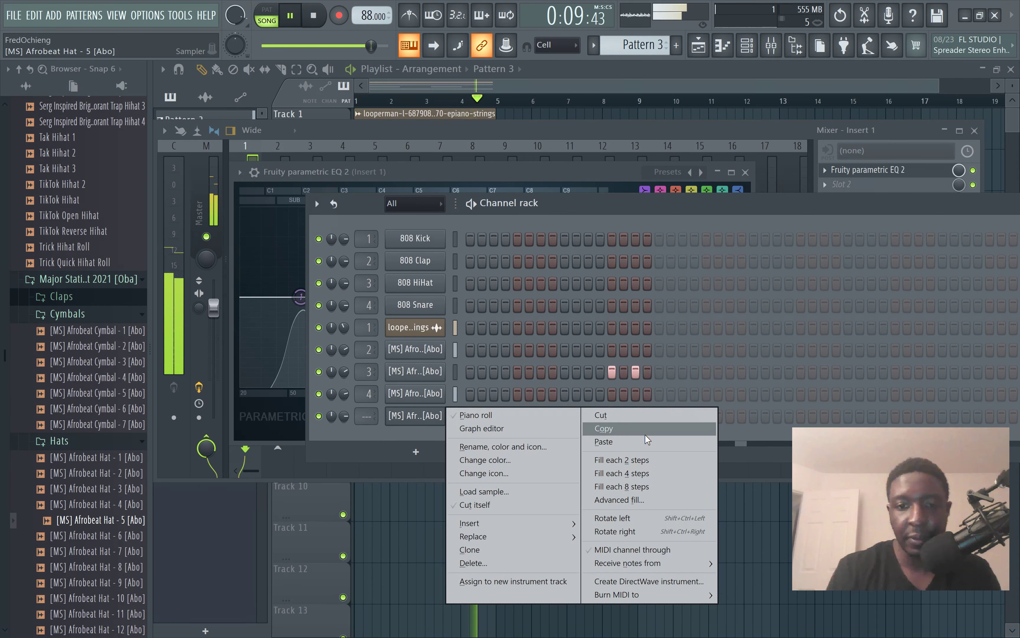
pyautogui.click(633, 442)
# Step: Route the Afrobeat Hat - 5 channel to mixer track 5 and play the arrangement
pyautogui.press('space')
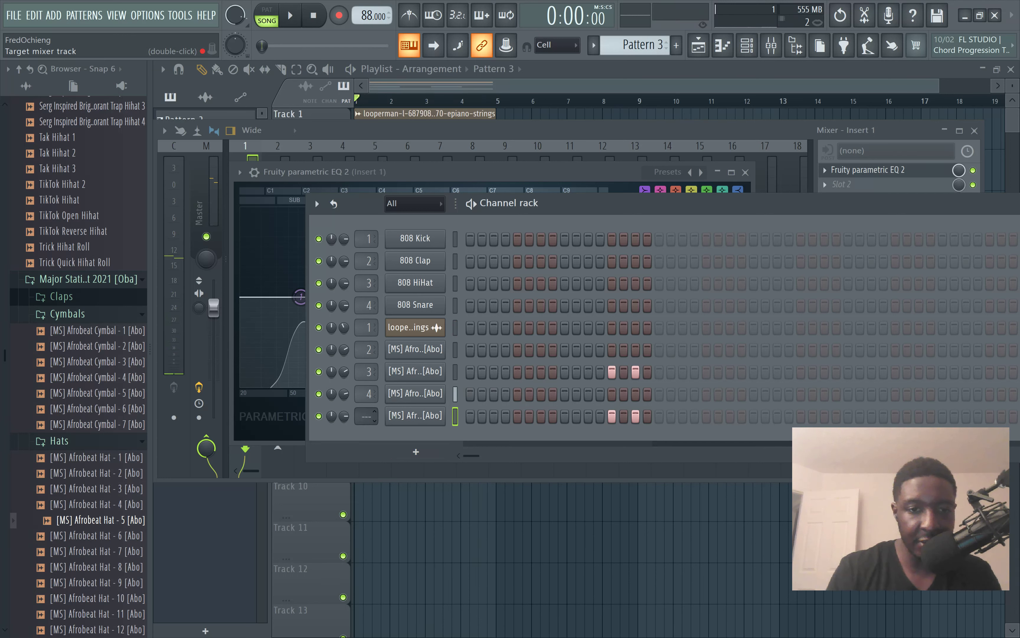
pyautogui.scroll(4, 366, 416)
pyautogui.scroll(1, 371, 420)
pyautogui.press('space')
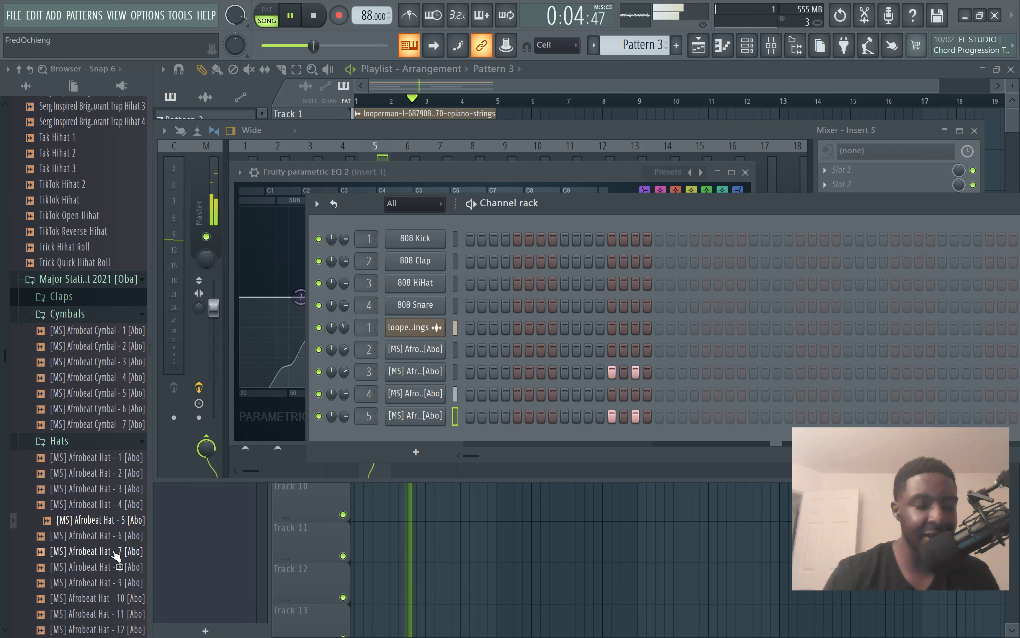
# Step: Audition [MS] Afrobeat Hat - 11 and add it to the channel rack as a new channel
pyautogui.scroll(-4, 118, 554)
pyautogui.click(113, 419)
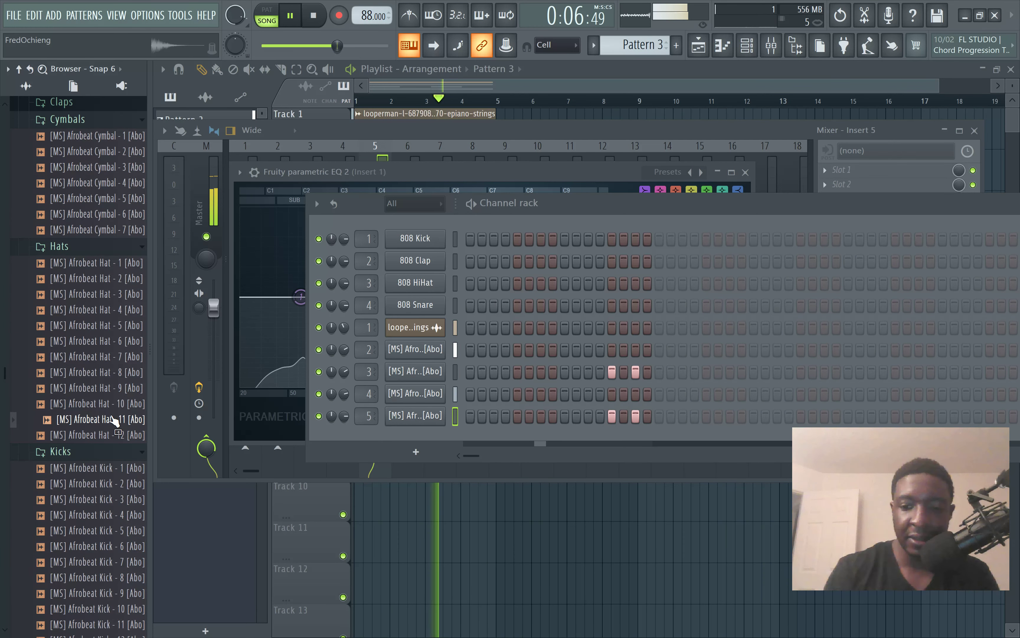
pyautogui.moveTo(113, 419); pyautogui.dragTo(398, 454)
# Step: Switch to Pattern 5 and place a Pattern 5 clip at bar 1 of playlist Track 5
pyautogui.scroll(-2, 648, 46)
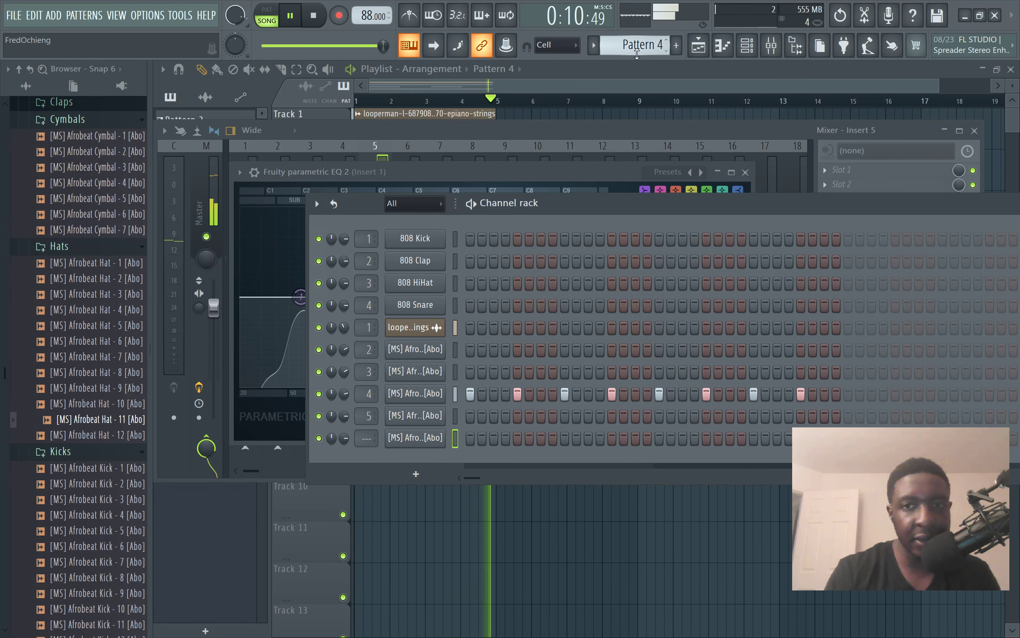
pyautogui.click(609, 70)
pyautogui.click(363, 286)
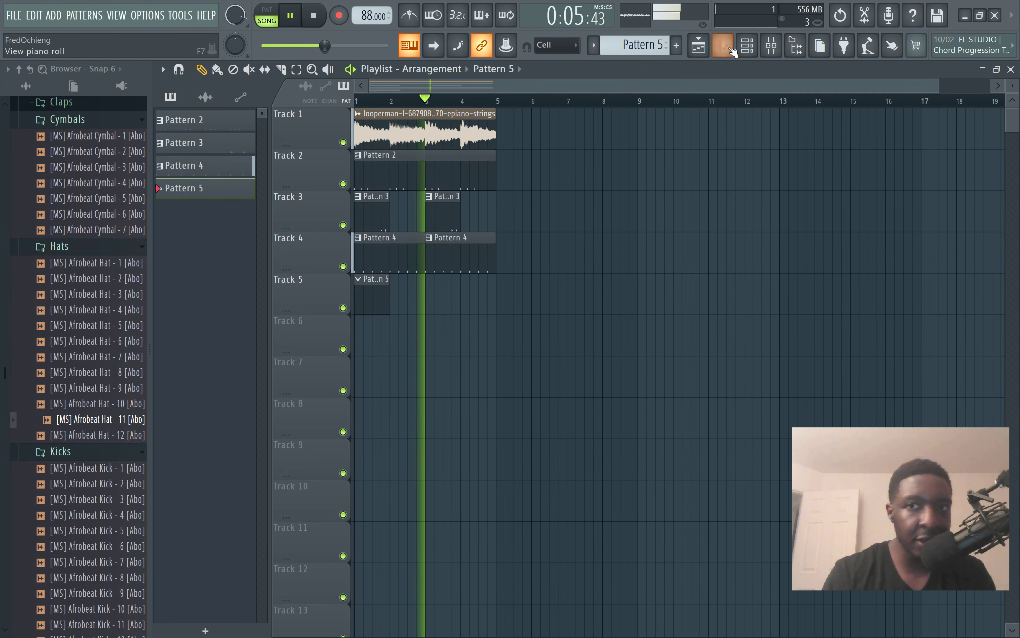
# Step: Route Afrobeat Hat - 11 to mixer track 6 and enter its hits on steps 1 to 5, 9 and 10 of Pattern 5
pyautogui.click(746, 45)
pyautogui.press('space')
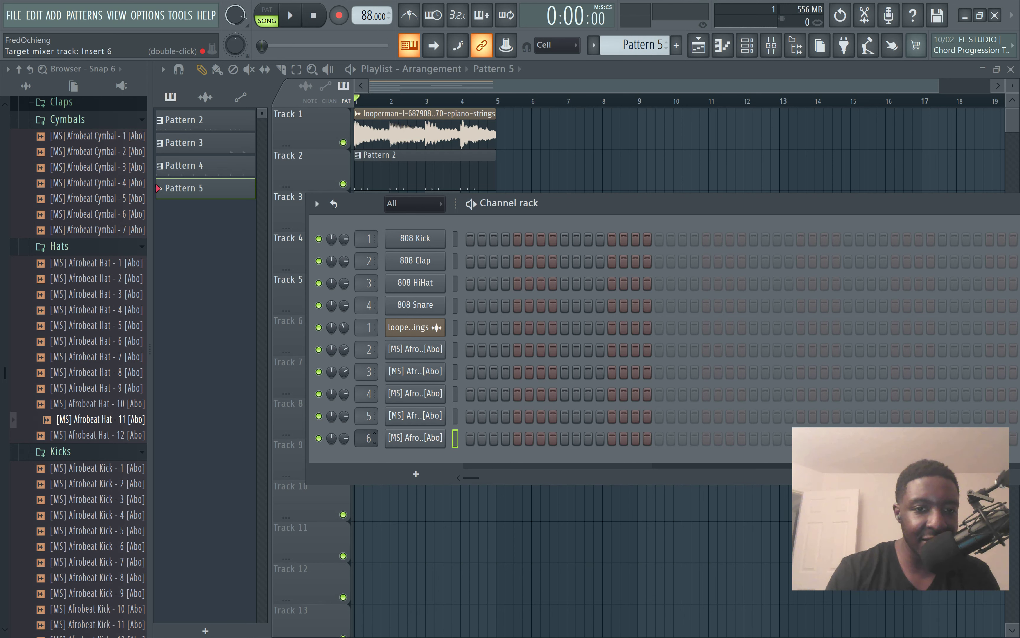
pyautogui.click(471, 441)
pyautogui.click(494, 441)
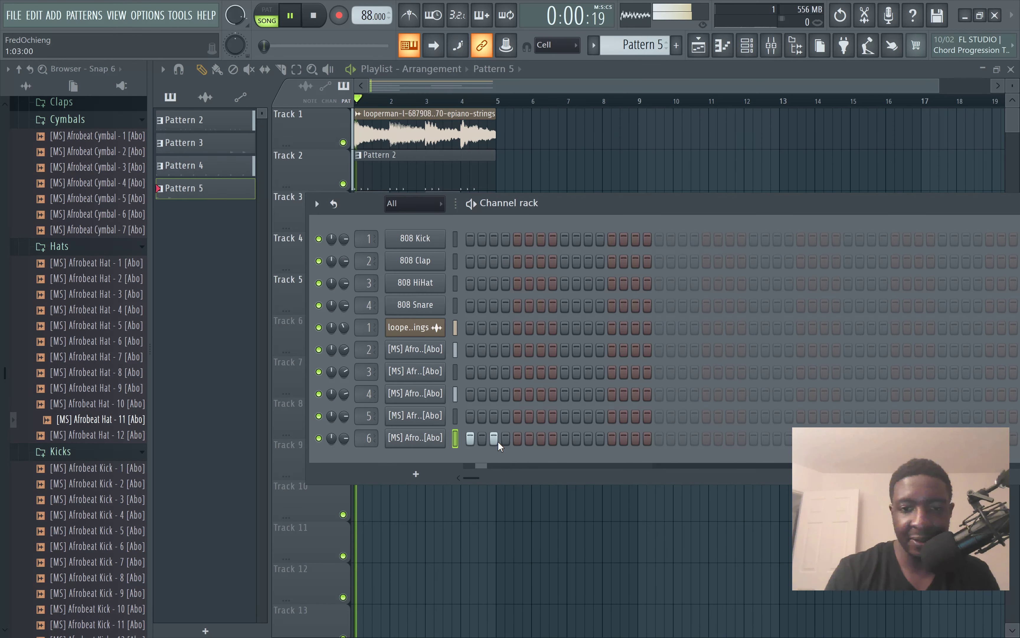
pyautogui.click(483, 441)
pyautogui.press('space')
pyautogui.click(506, 441)
pyautogui.click(519, 440)
pyautogui.click(565, 444)
pyautogui.click(578, 441)
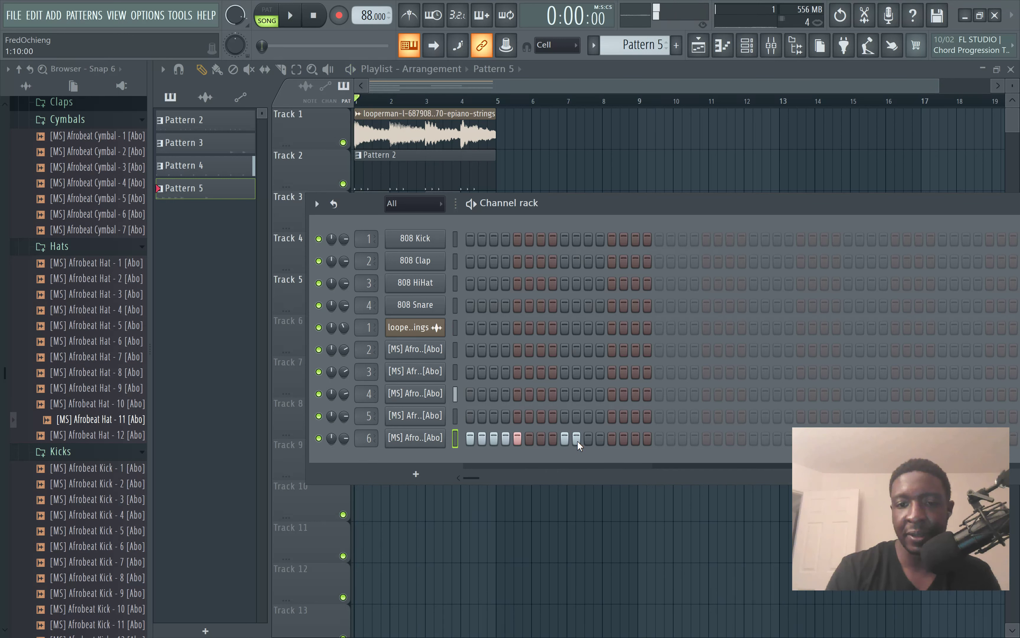
# Step: Try the later Afrobeat Hat - 11 hits on steps 8 and 10 instead, auditioning the rhythm against the loop
pyautogui.press('space')
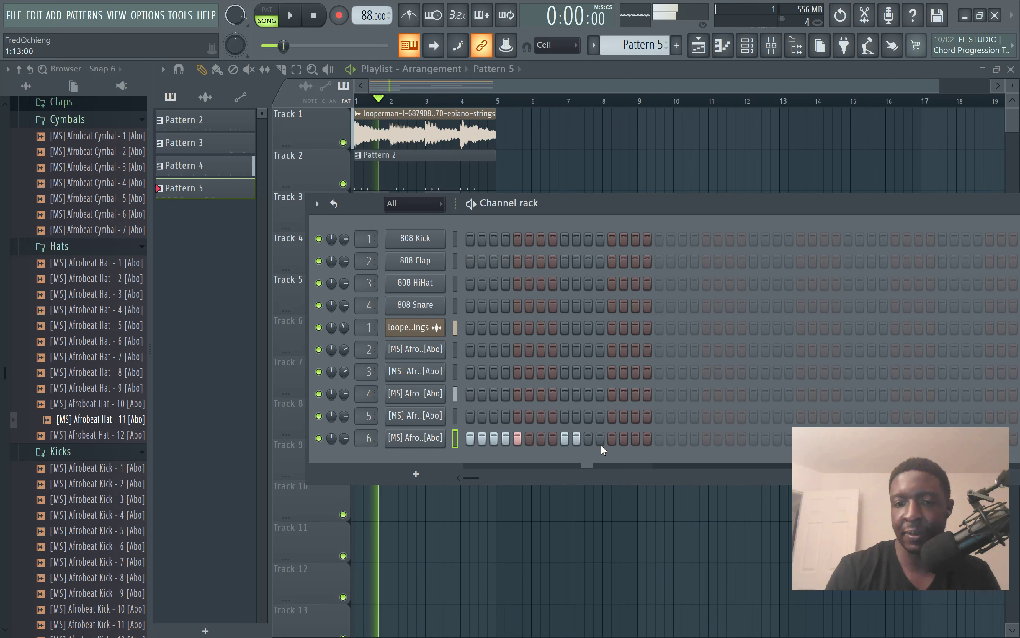
pyautogui.press('space')
pyautogui.click(565, 437)
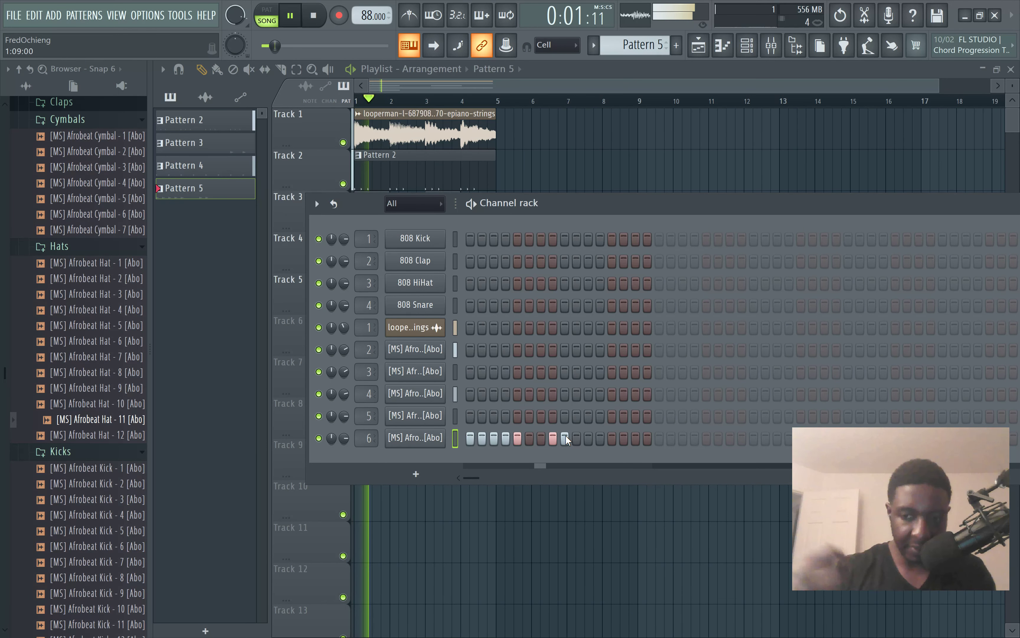
pyautogui.press('space')
pyautogui.click(565, 437)
pyautogui.click(578, 437)
pyautogui.press('space')
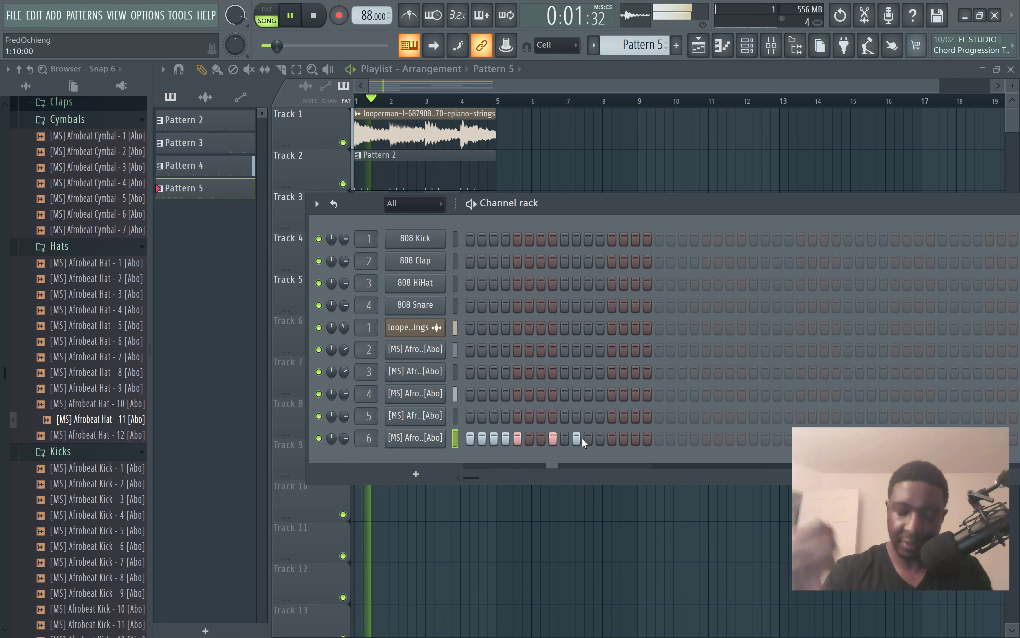
pyautogui.press('space')
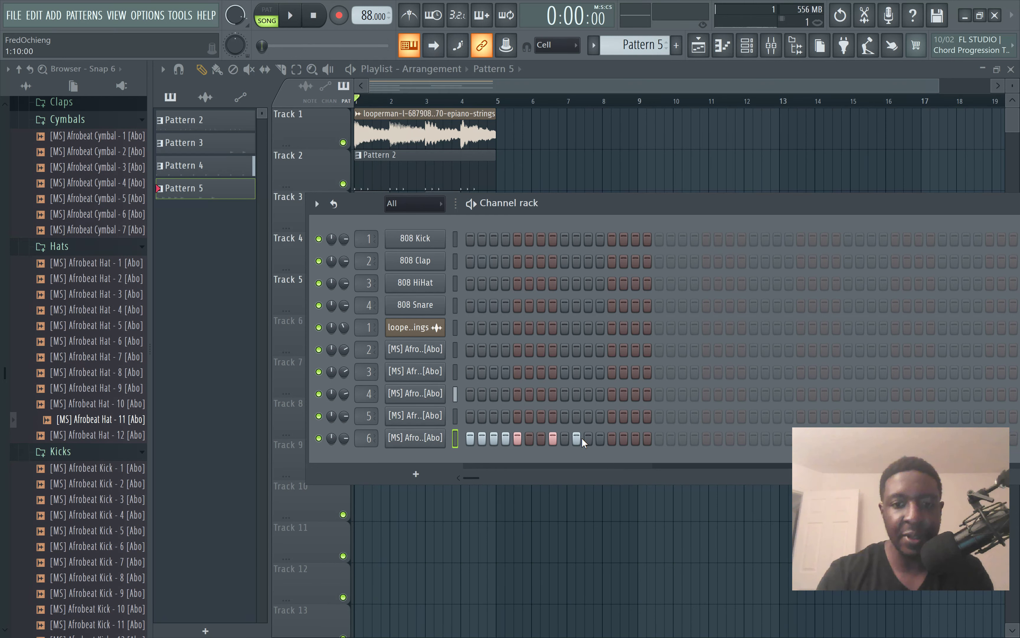
# Step: Open Afrobeat Hat - 11 in the piano roll with only its first five hits kept, and add D5 notes on steps 8 and 9
pyautogui.rightClick(441, 438)
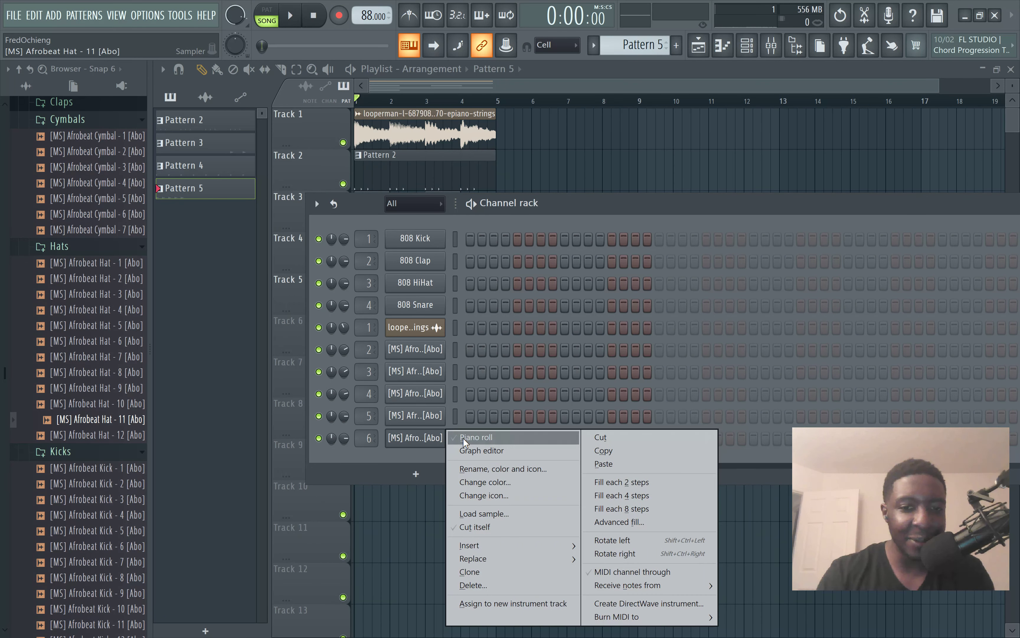
pyautogui.click(464, 439)
pyautogui.press('space')
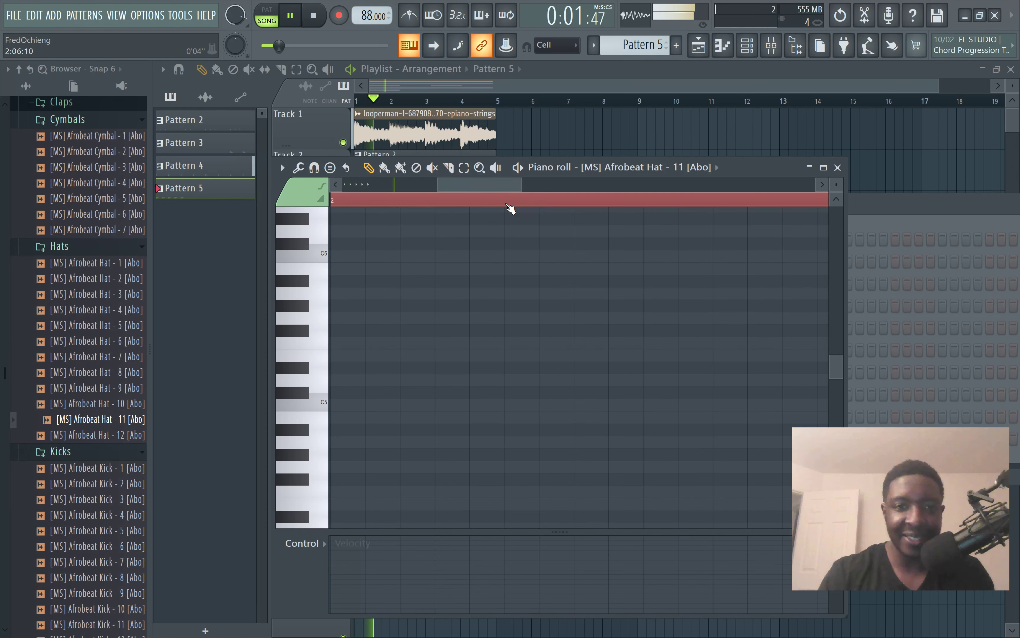
pyautogui.moveTo(483, 185); pyautogui.dragTo(388, 186)
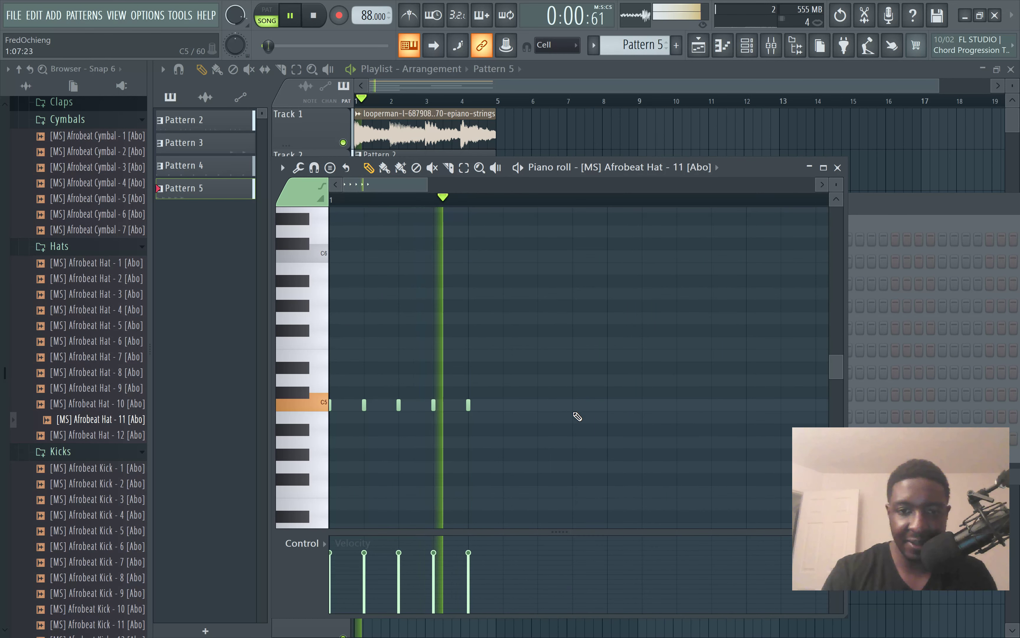
pyautogui.click(573, 380)
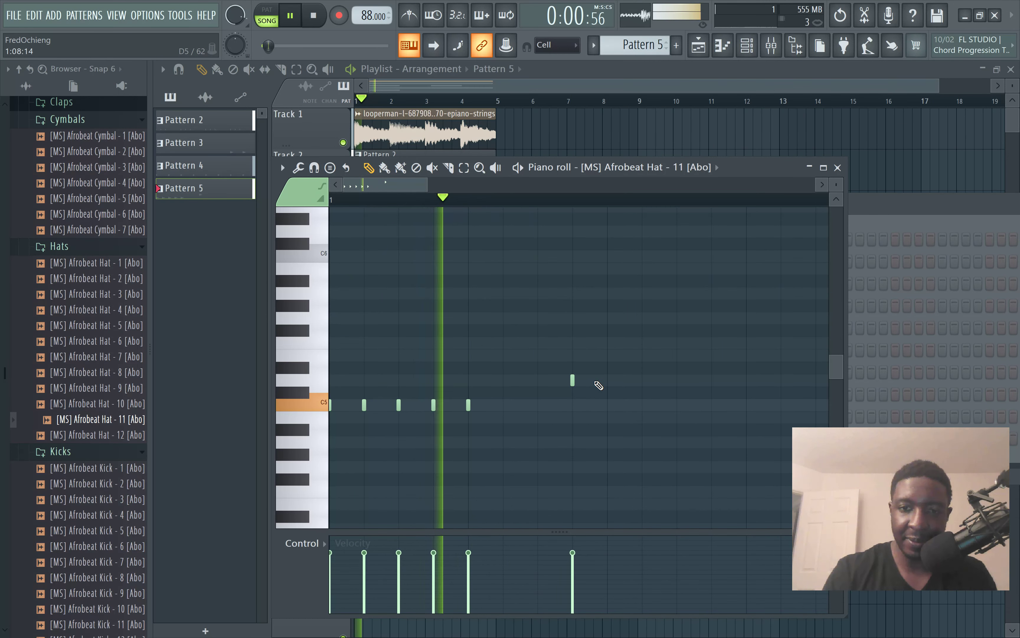
pyautogui.press('space')
pyautogui.click(607, 381)
pyautogui.press('space')
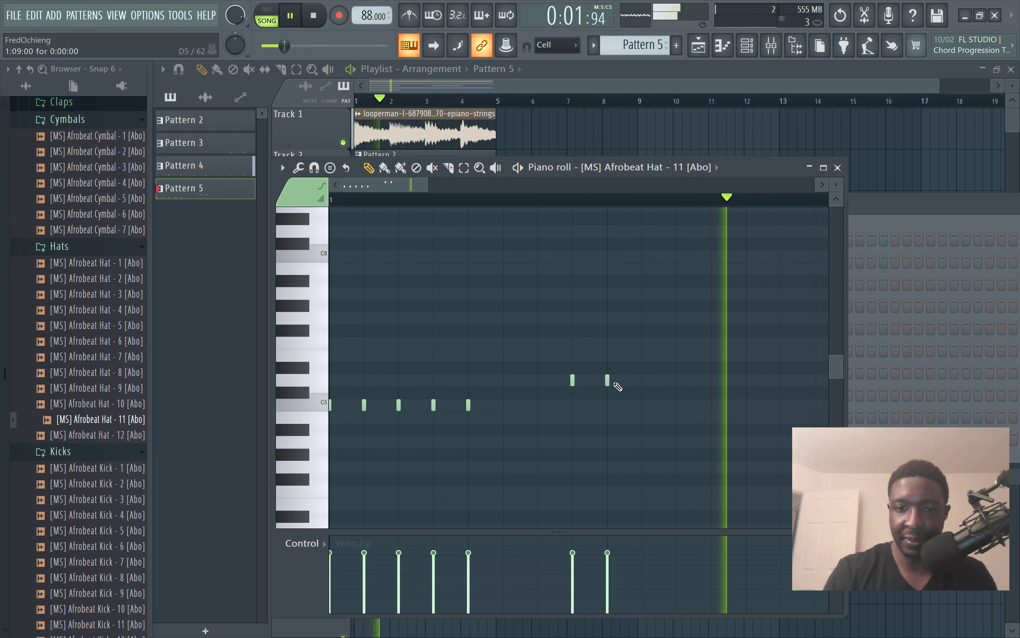
# Step: Try the second D5 hat note on step 10 and audition its timing
pyautogui.press('space')
pyautogui.moveTo(620, 381); pyautogui.dragTo(640, 379)
pyautogui.press('space')
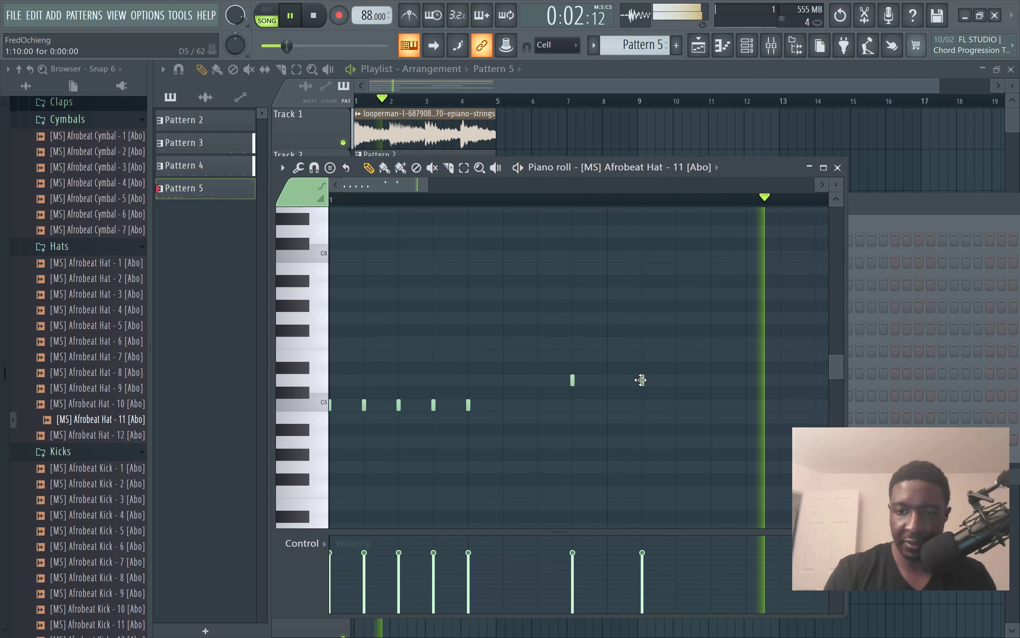
pyautogui.press('space')
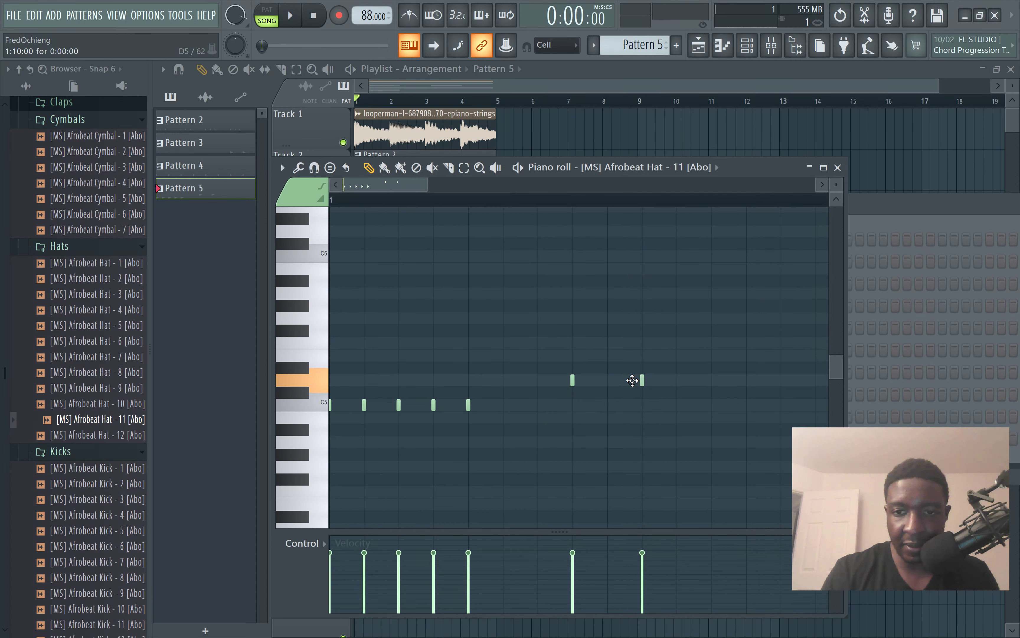
# Step: Set the snap to 1/4 step, move the second D5 hat note to 1:09:12, and audition it
pyautogui.click(565, 46)
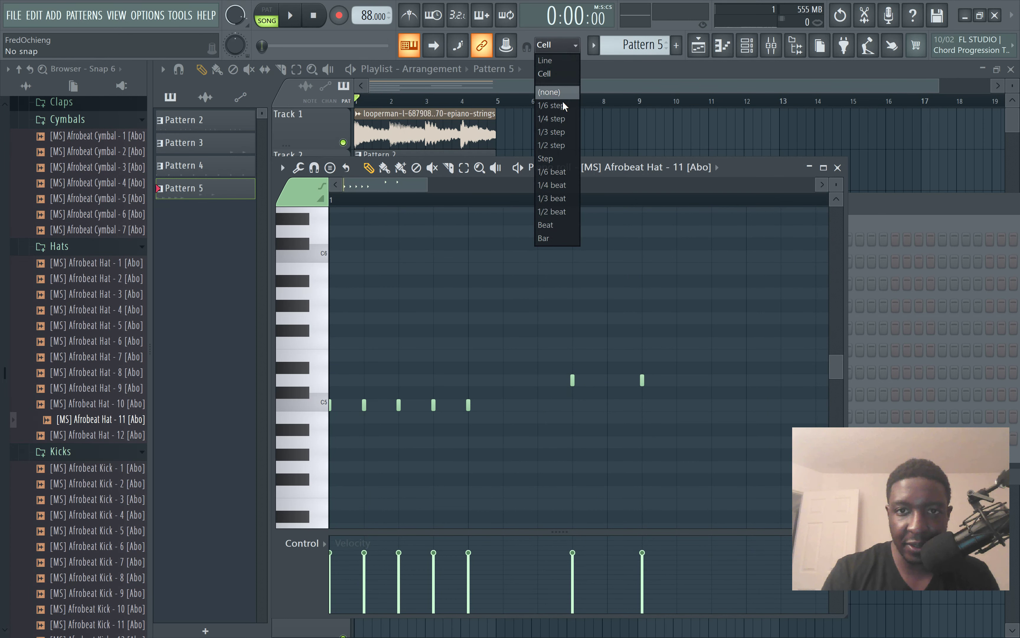
pyautogui.click(564, 119)
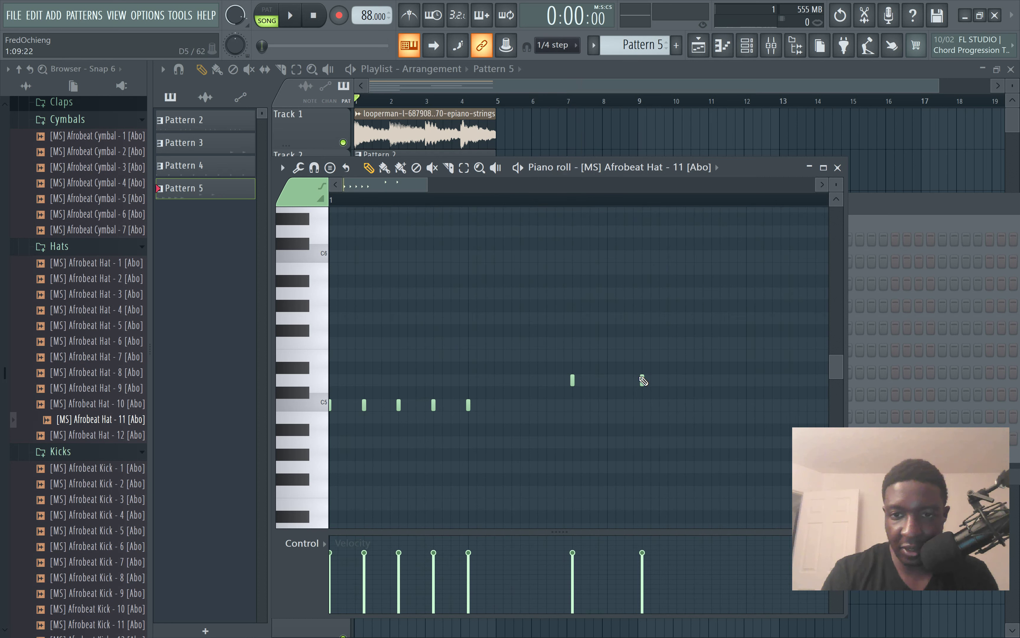
pyautogui.moveTo(642, 378); pyautogui.dragTo(625, 380)
pyautogui.press('space')
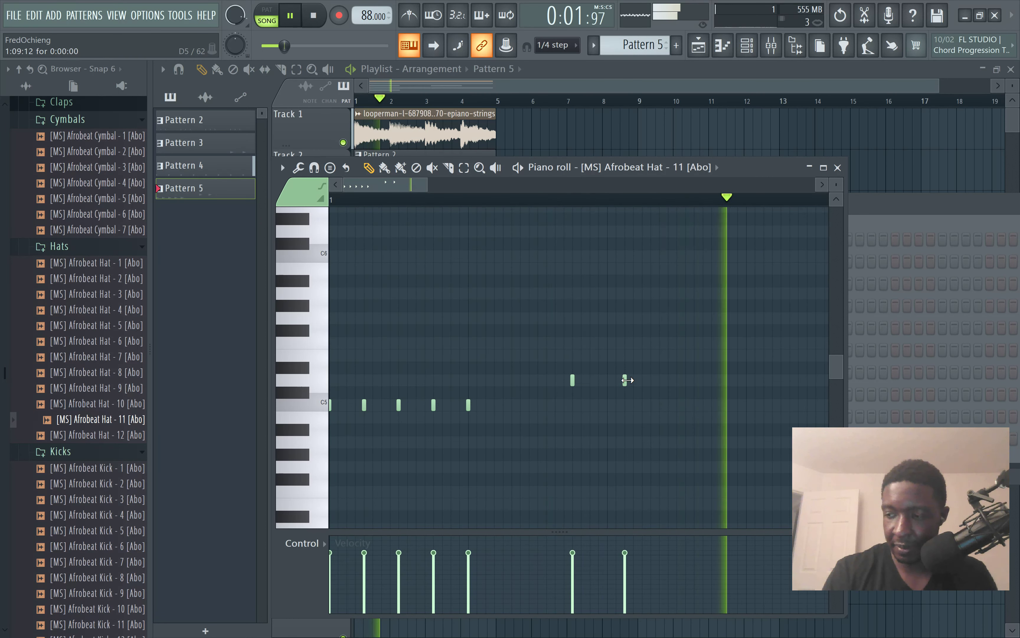
pyautogui.press('space')
# Step: Select both D5 hat notes and shift them earlier so the first one starts at 1:07:00, keeping their spacing
pyautogui.moveTo(565, 362); pyautogui.dragTo(657, 403)
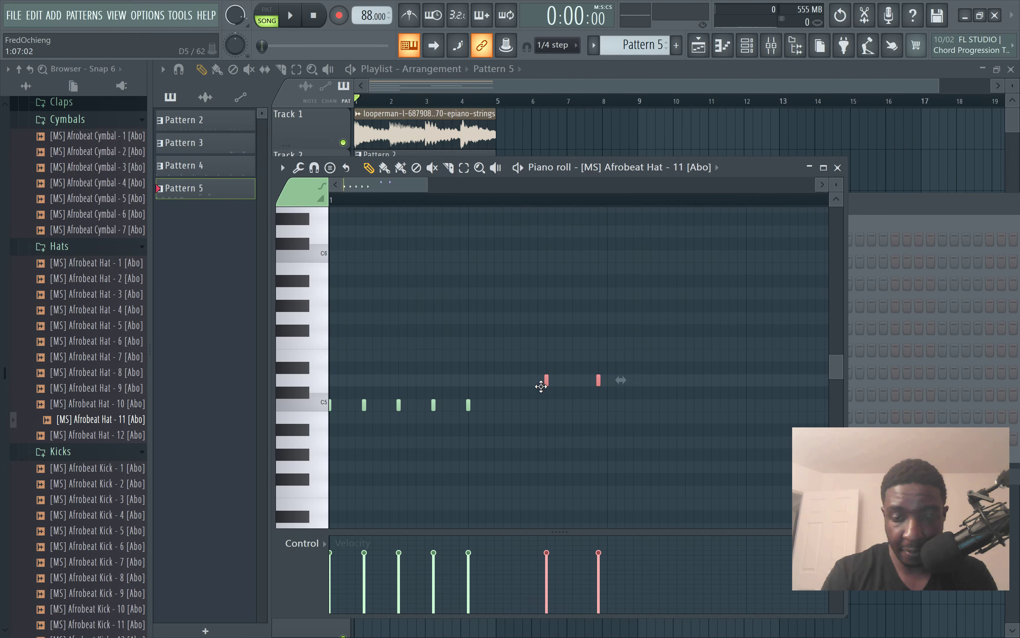
pyautogui.hotkey('shift', 'Left')
pyautogui.press('space')
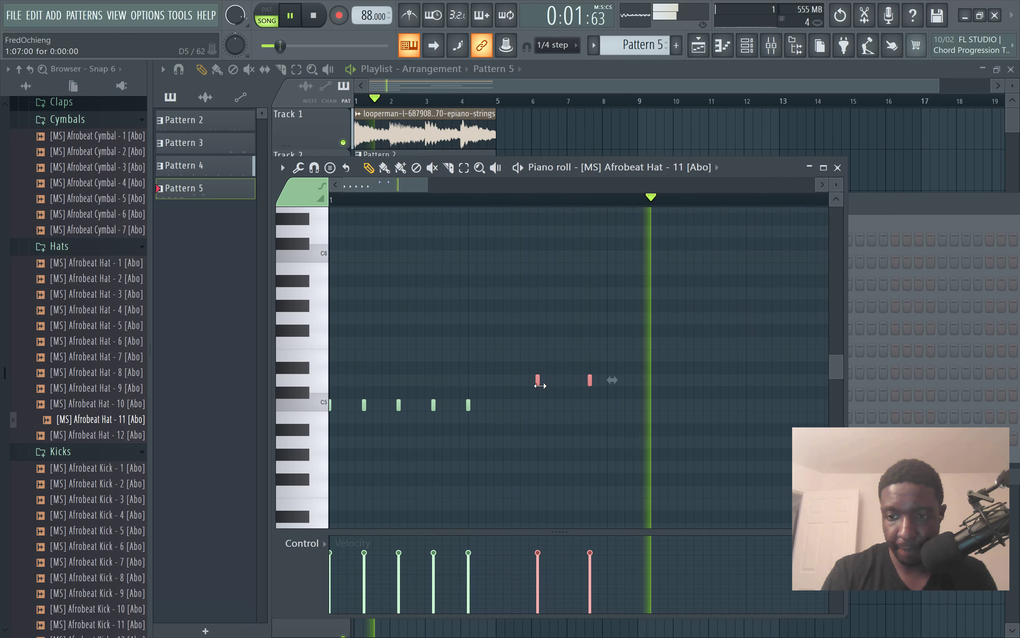
# Step: Move the second D5 hat note a quarter step earlier, delete the stray C#5 note, and play the beat
pyautogui.click(590, 386)
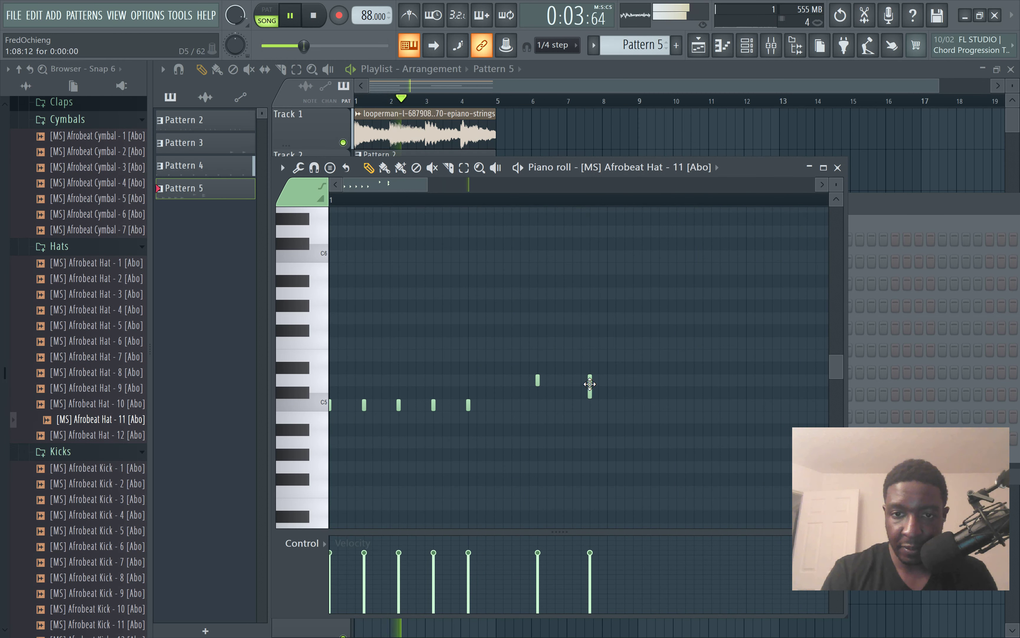
pyautogui.click(581, 380)
pyautogui.press('space')
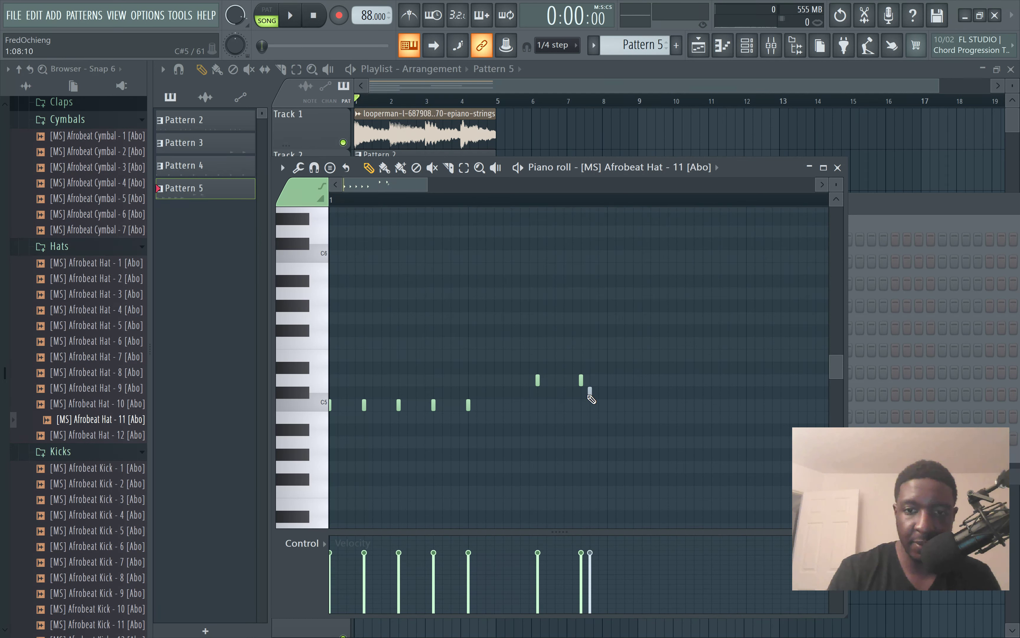
pyautogui.rightClick(590, 394)
pyautogui.press('space')
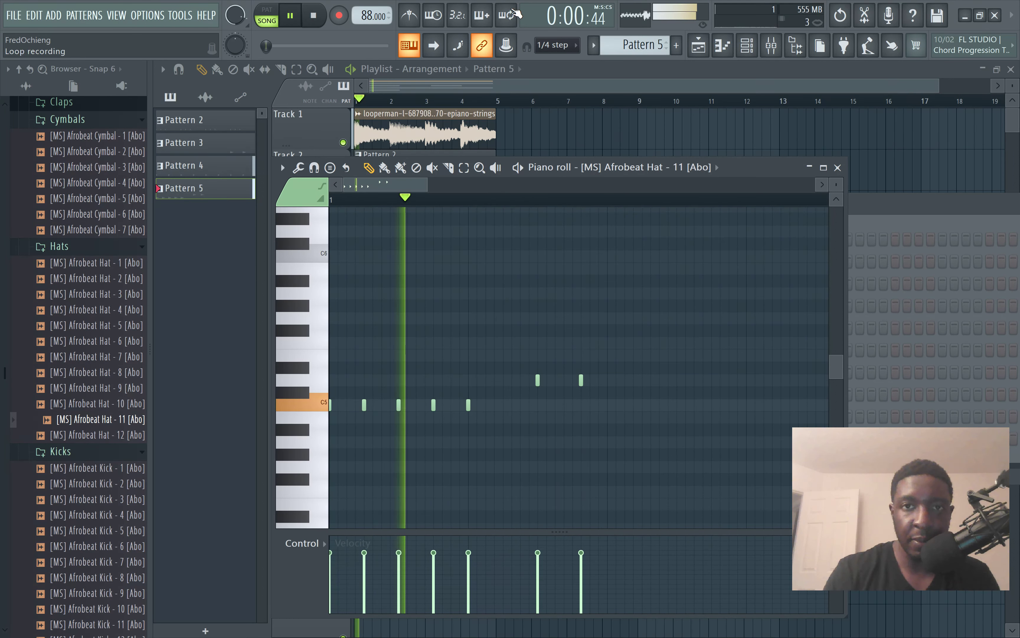
# Step: Set the snap to 1/6 step, shift the second D5 hat note earlier to 1:08:02, and audition it
pyautogui.click(568, 45)
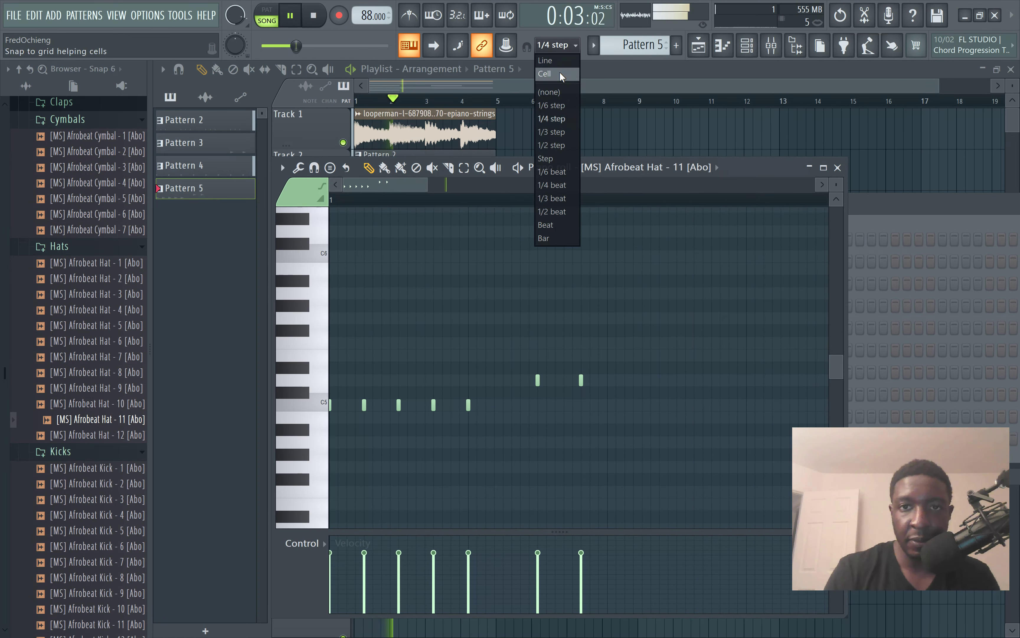
pyautogui.click(544, 73)
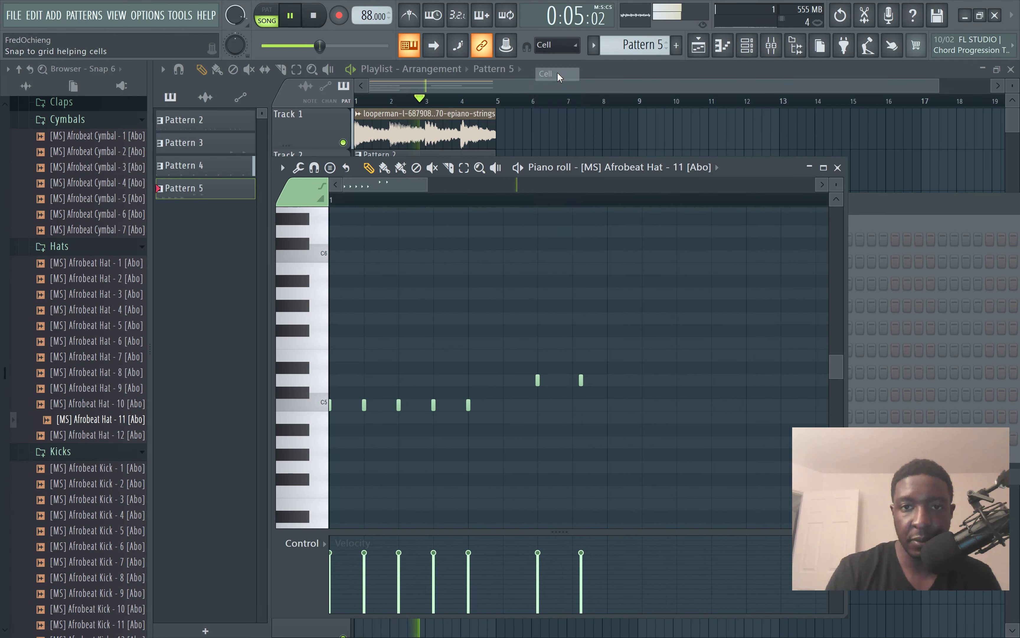
pyautogui.press('space')
pyautogui.click(557, 45)
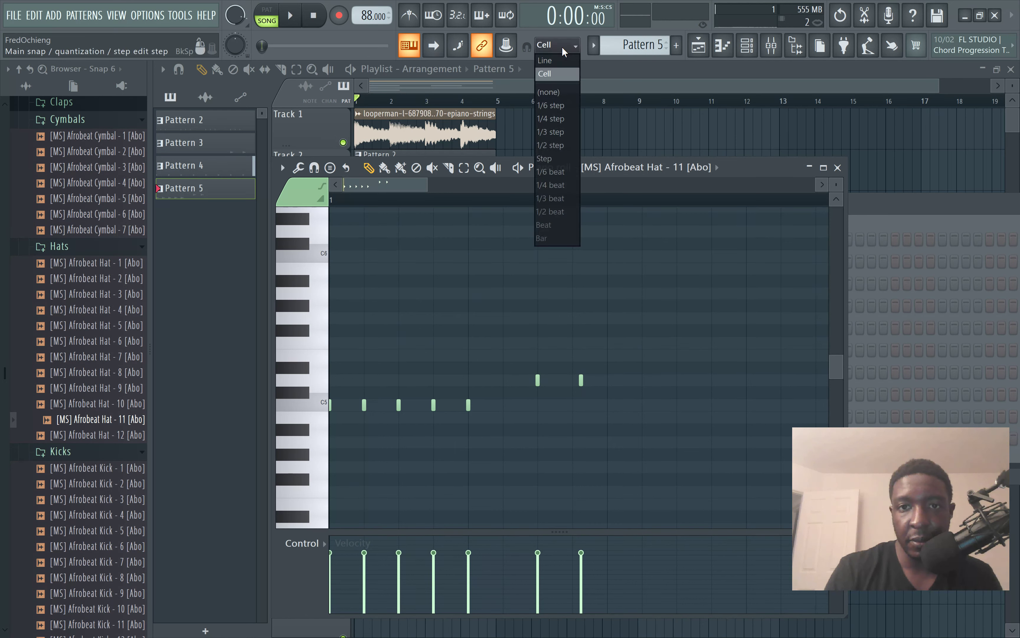
pyautogui.click(552, 106)
pyautogui.press('space')
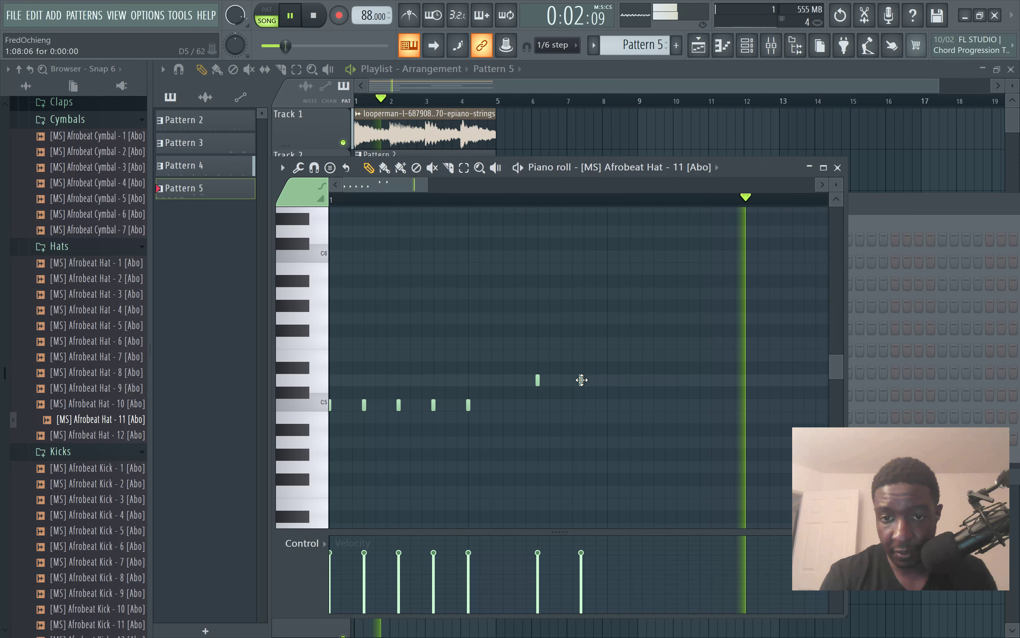
pyautogui.moveTo(587, 379); pyautogui.dragTo(587, 380)
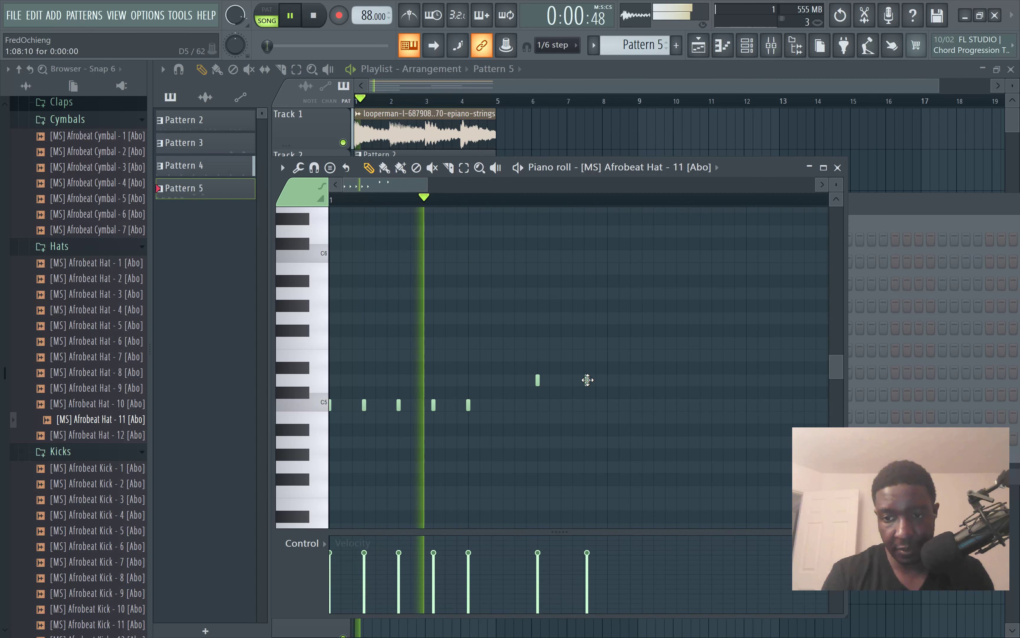
pyautogui.moveTo(587, 379); pyautogui.dragTo(575, 381)
pyautogui.press('space')
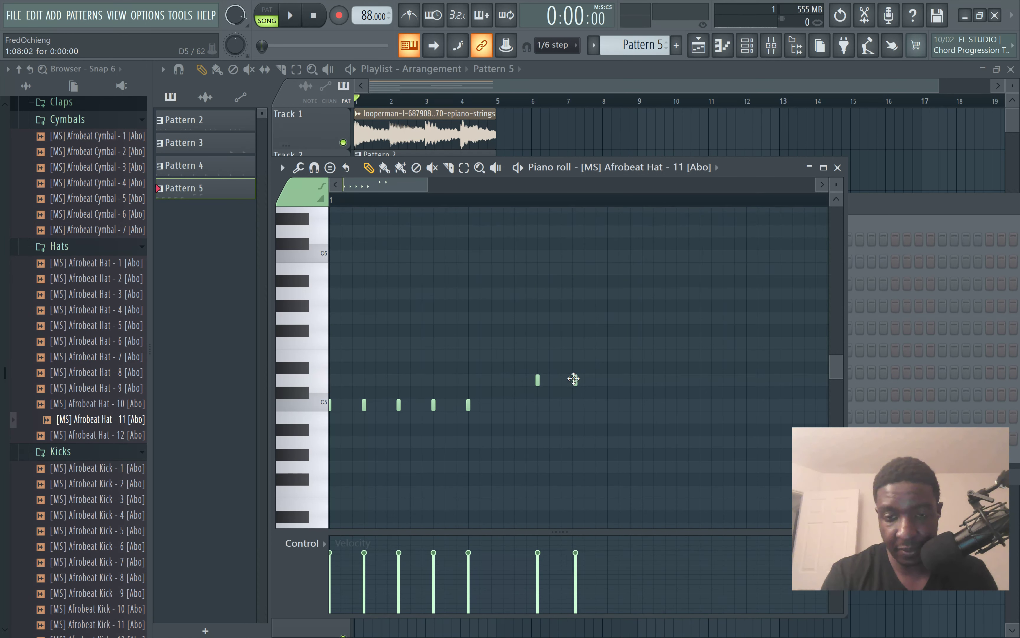
pyautogui.scroll(2, 575, 381)
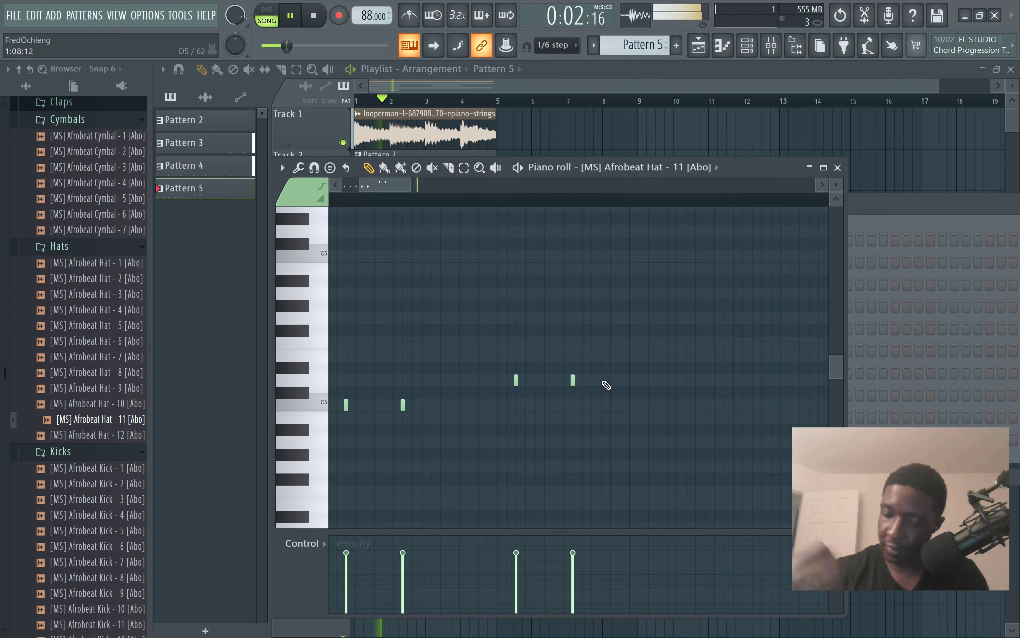
# Step: Set the snap to 1/4 step, duplicate the two D5 hat notes, and place the copies on steps 10 and 11
pyautogui.click(572, 48)
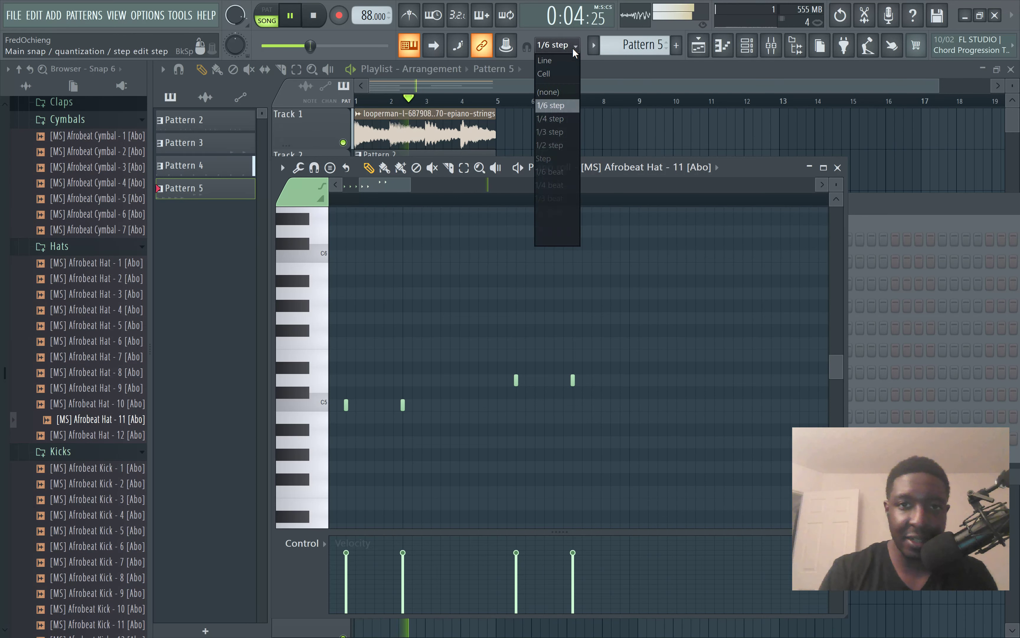
pyautogui.click(561, 117)
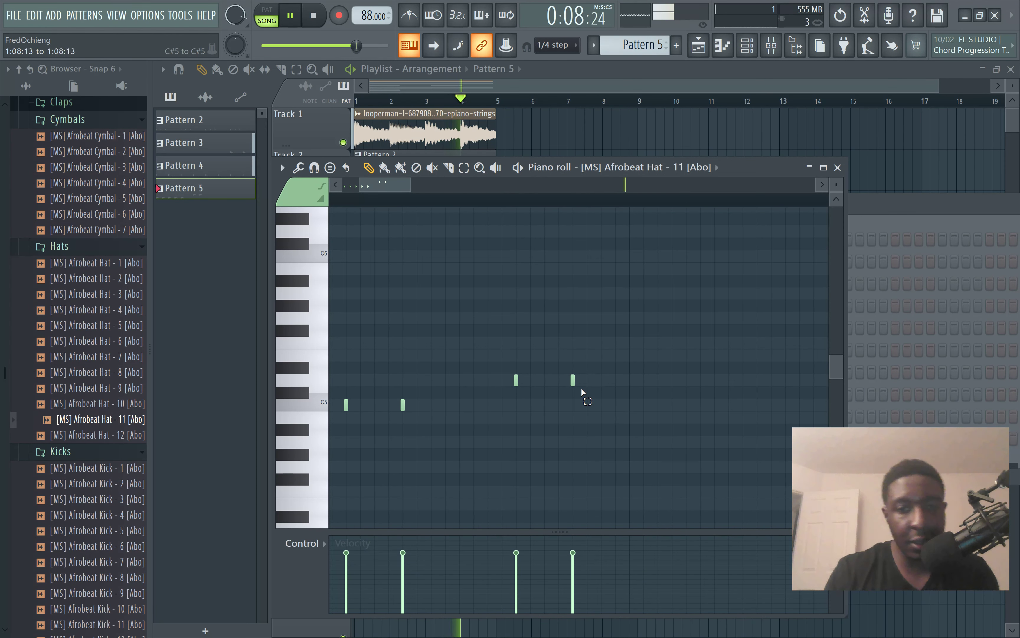
pyautogui.moveTo(505, 367); pyautogui.dragTo(505, 367)
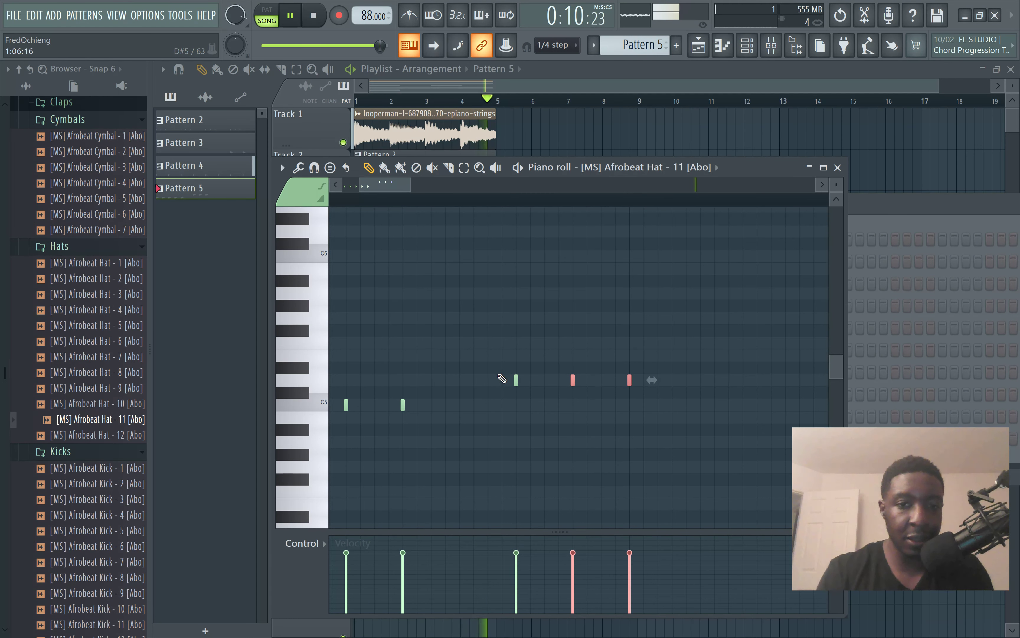
pyautogui.moveTo(572, 381); pyautogui.dragTo(681, 392)
pyautogui.press('space')
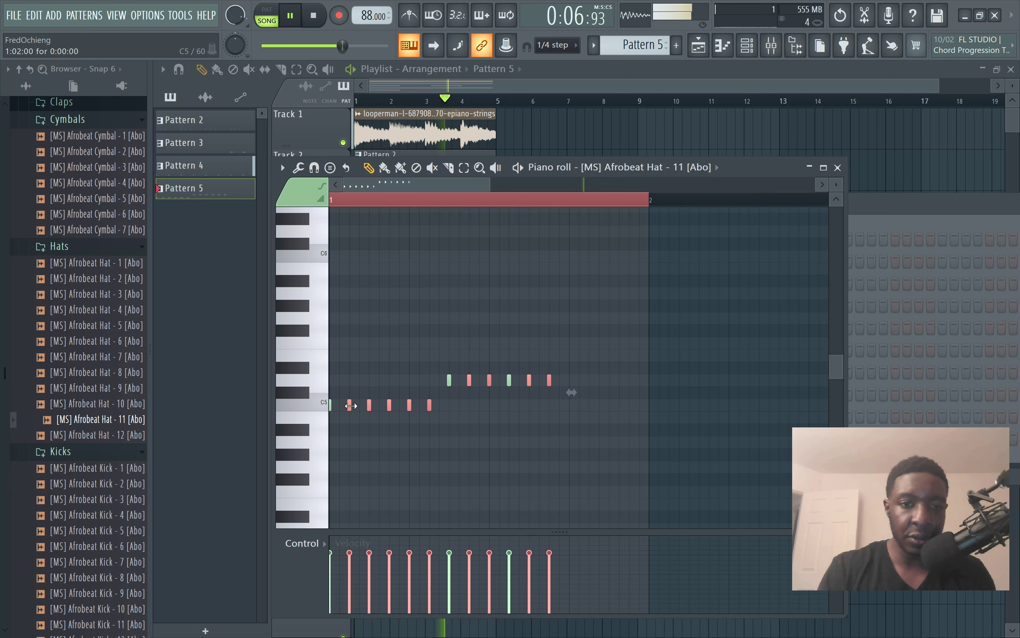
# Step: Try the duplicated hat phrase from step 13, then shift it to start at bar 2 and audition it
pyautogui.moveTo(349, 405); pyautogui.dragTo(572, 407)
pyautogui.press('space')
pyautogui.press('space')
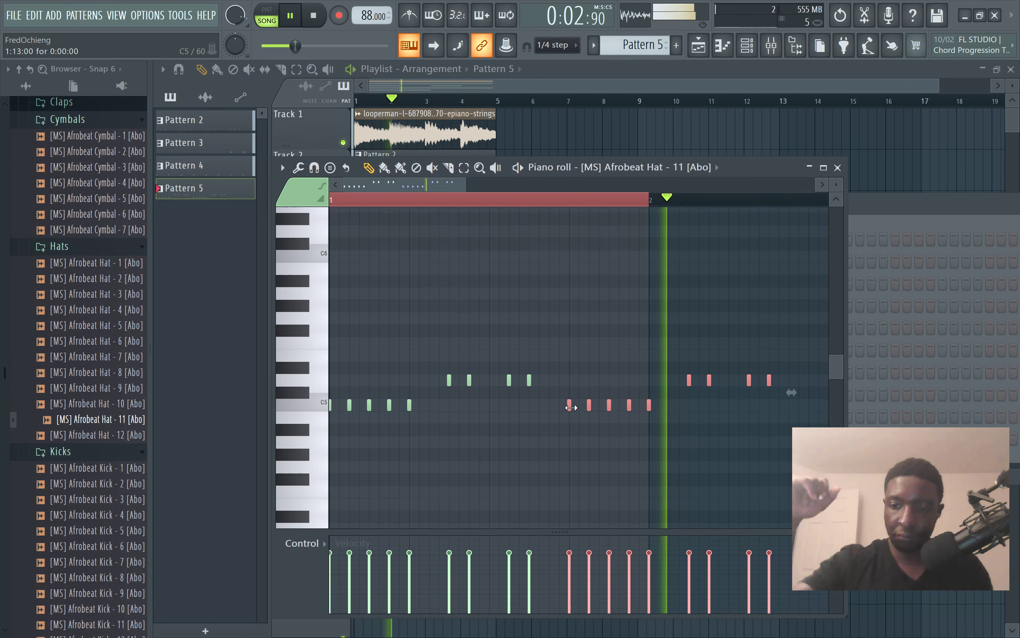
pyautogui.press('space')
pyautogui.press('space')
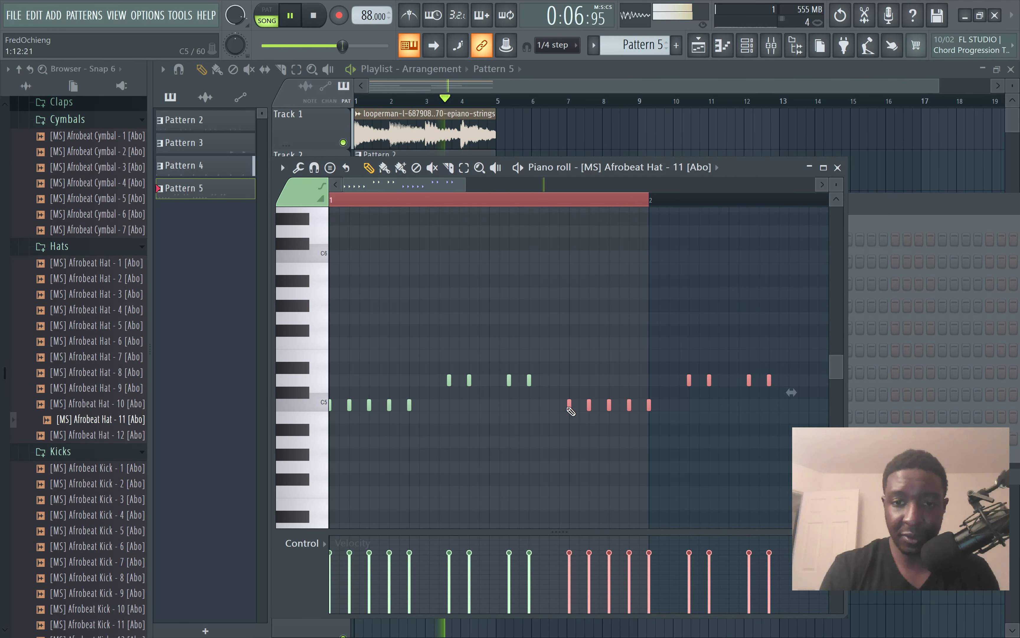
pyautogui.moveTo(587, 404); pyautogui.dragTo(648, 411)
pyautogui.press('space')
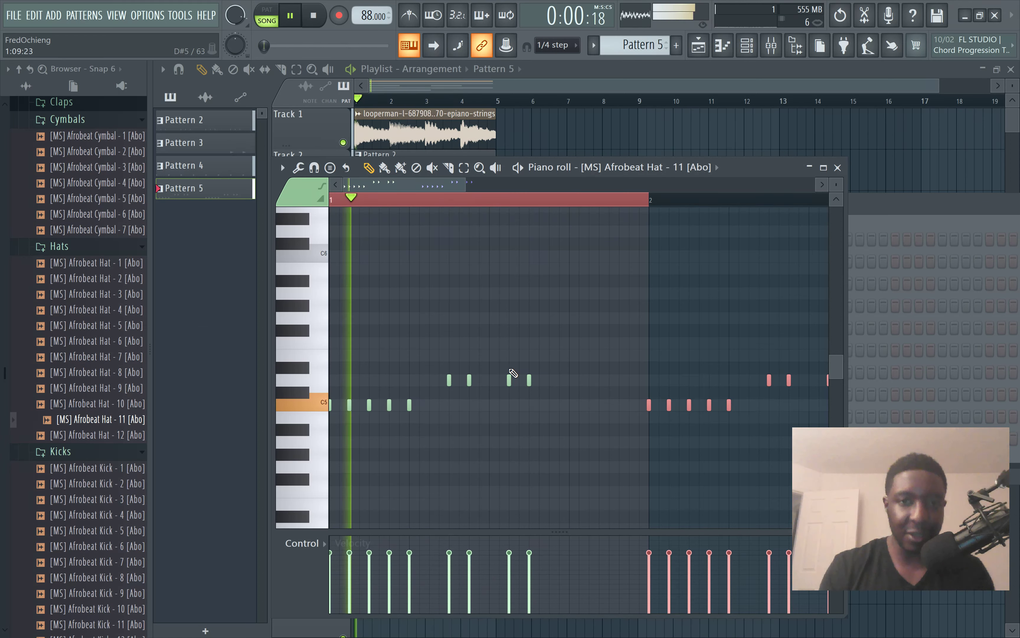
# Step: Duplicate the full two-bar hat phrase into bars 3 and 4
pyautogui.scroll(-4, 513, 373)
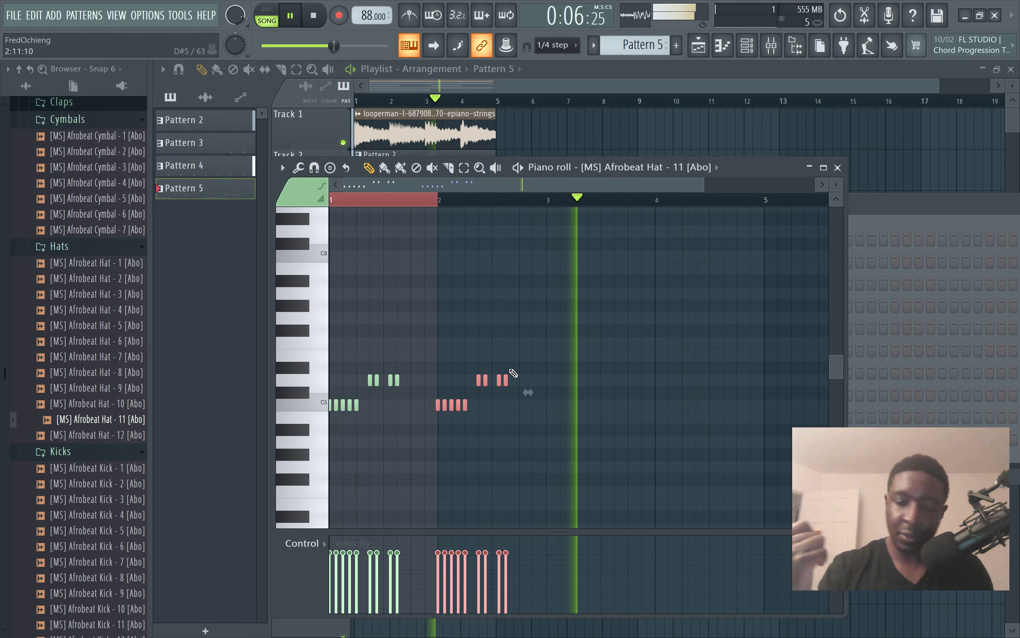
pyautogui.hotkey('ctrl', 'a')
pyautogui.hotkey('ctrl', 'b')
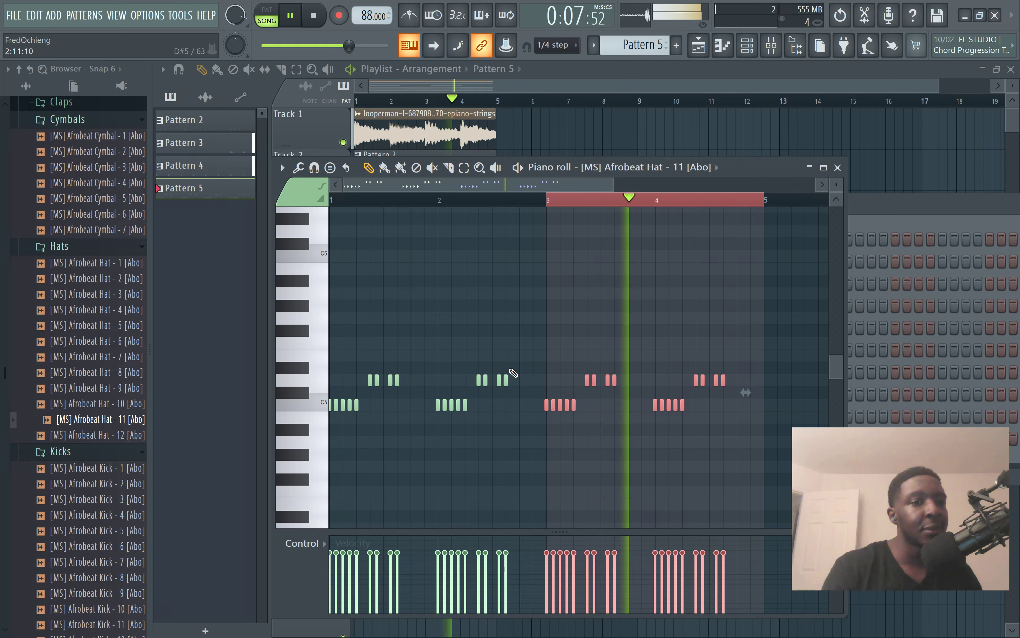
# Step: Audition the Afrobeat Rim - 5 sample and add it to the channel rack as a new channel
pyautogui.scroll(-10, 68, 348)
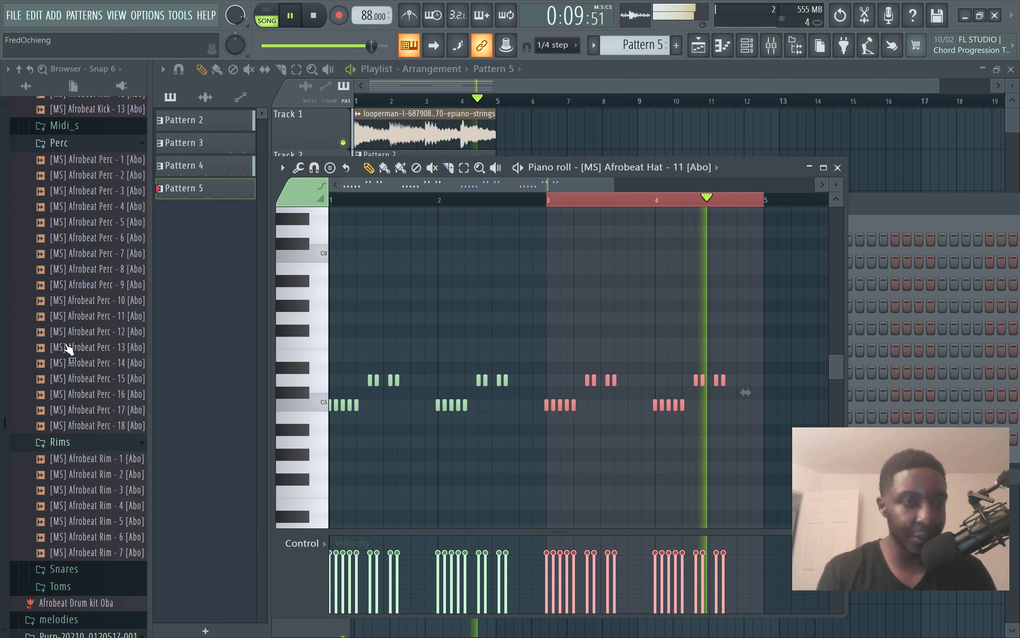
pyautogui.scroll(-6, 69, 350)
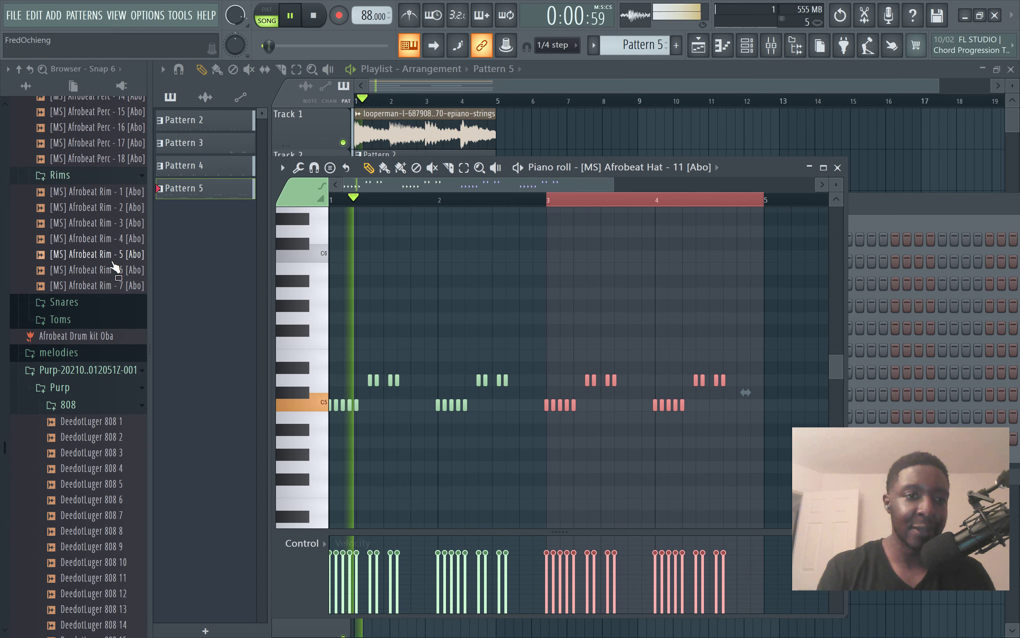
pyautogui.click(113, 262)
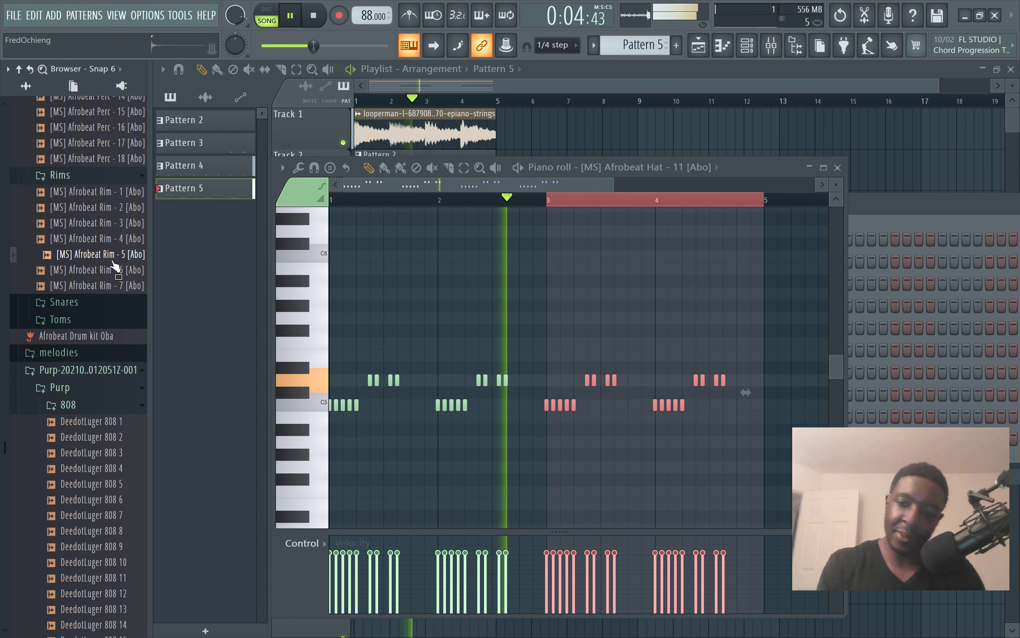
pyautogui.click(887, 198)
pyautogui.moveTo(108, 230); pyautogui.dragTo(405, 417)
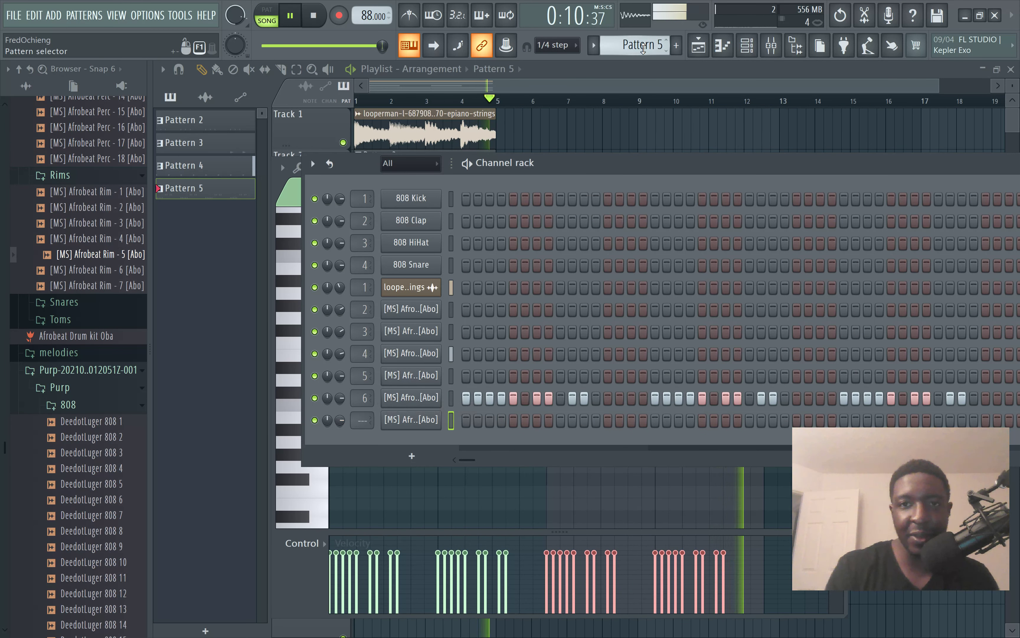
# Step: Switch to the new Pattern 6 and place its clip at the start of Track 6 in the playlist
pyautogui.scroll(1, 643, 49)
pyautogui.click(614, 65)
pyautogui.click(407, 337)
pyautogui.moveTo(407, 337); pyautogui.dragTo(358, 337)
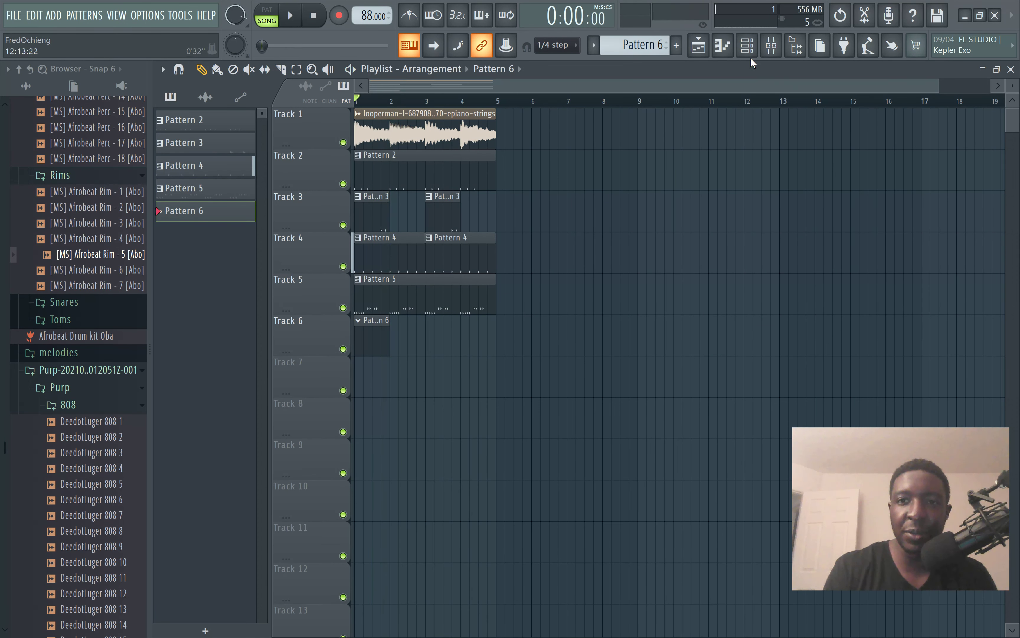
# Step: Add rim hits to Pattern 6 at step 15 of bar 1 and step 2 of bar 2
pyautogui.click(746, 45)
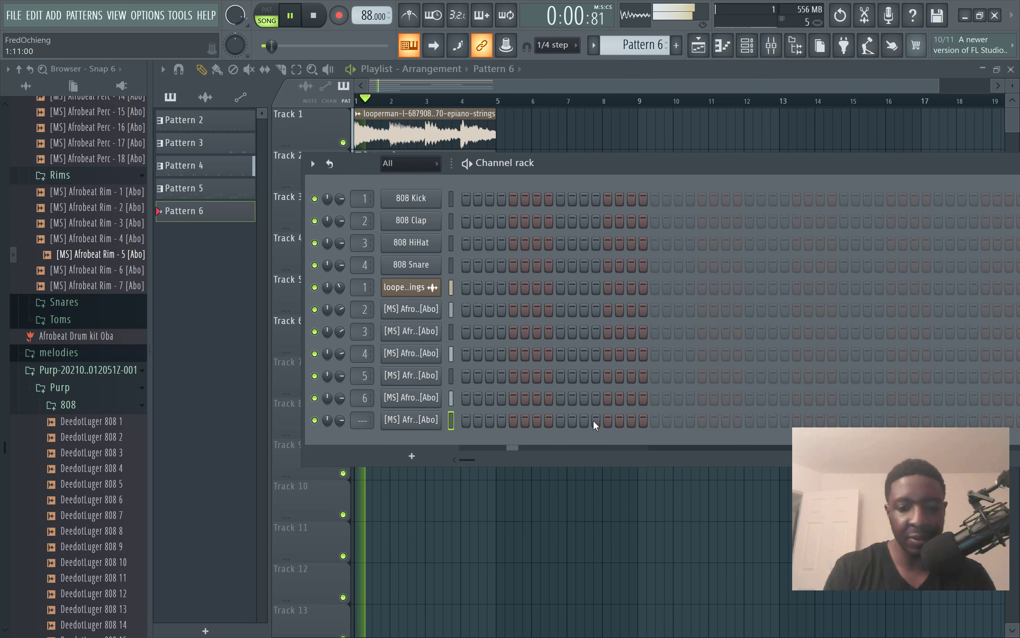
pyautogui.click(631, 421)
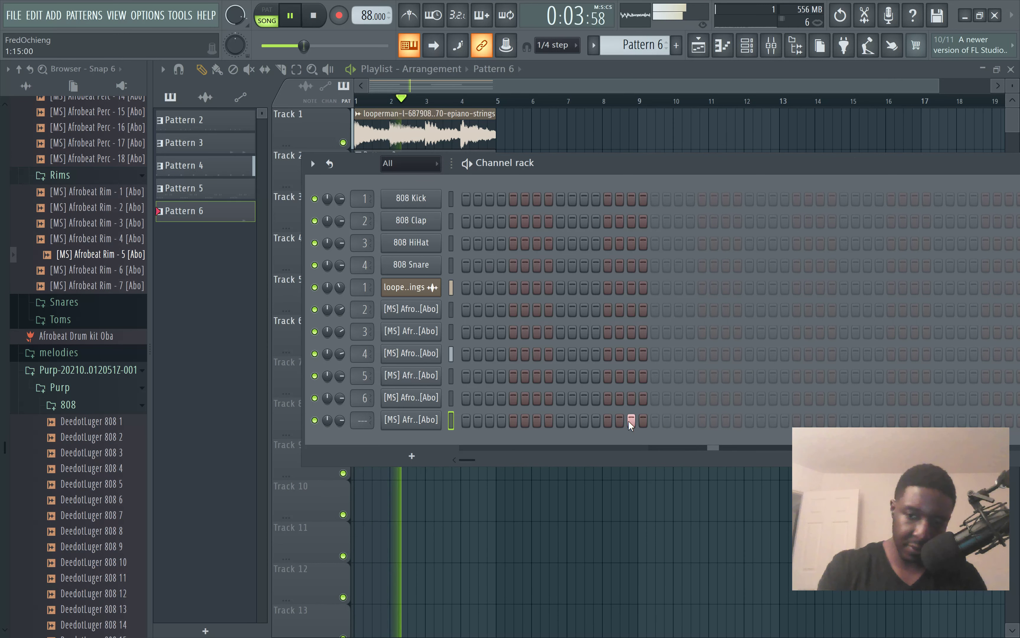
pyautogui.click(666, 420)
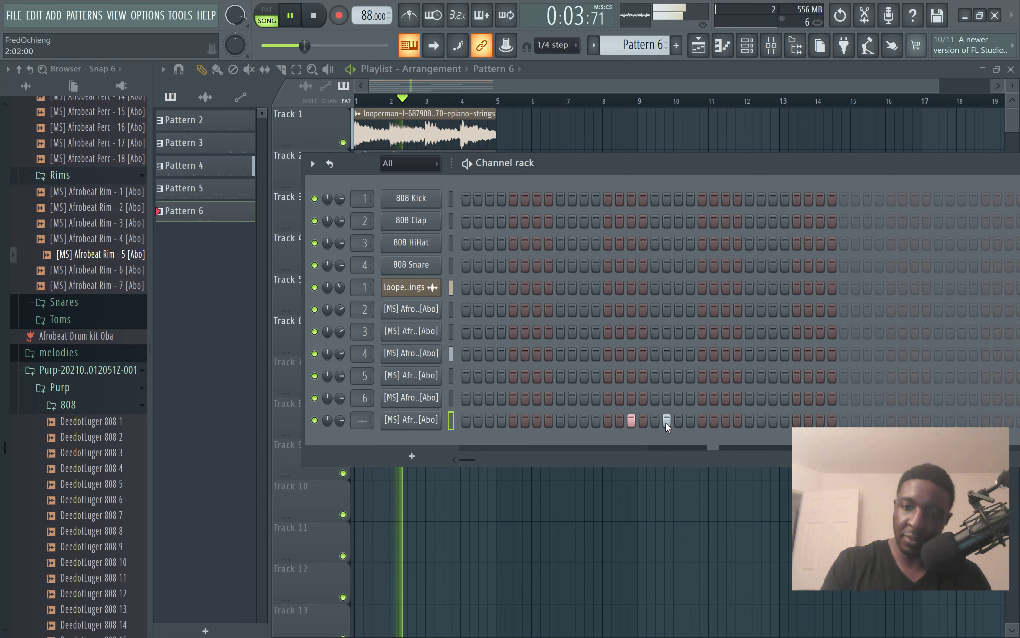
# Step: Place a second Pattern 6 clip on Track 6 and align its start exactly with bar 3
pyautogui.click(688, 68)
pyautogui.click(438, 333)
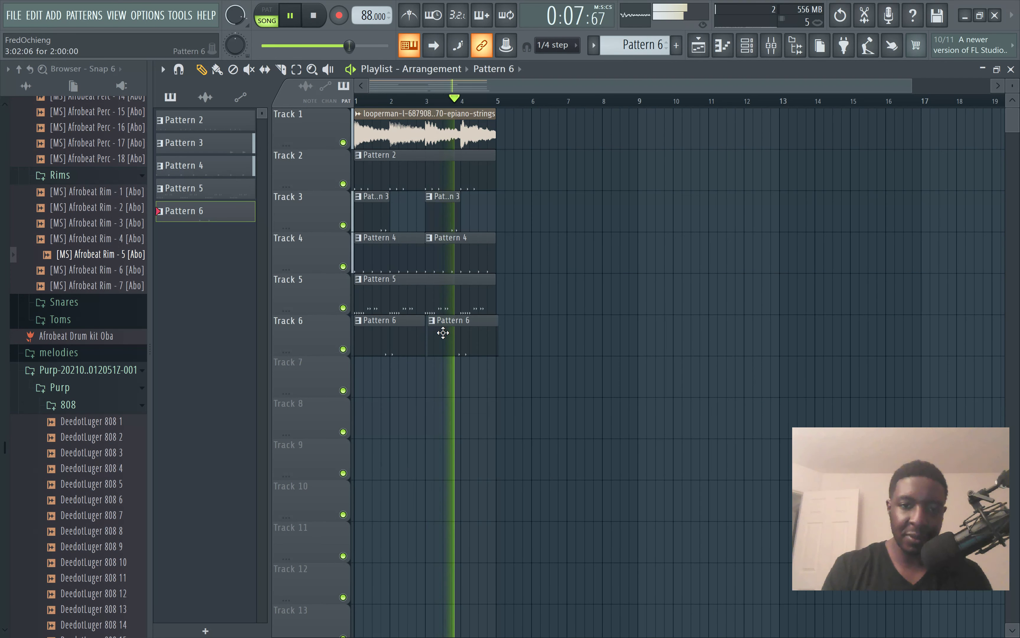
pyautogui.moveTo(436, 333); pyautogui.dragTo(439, 336)
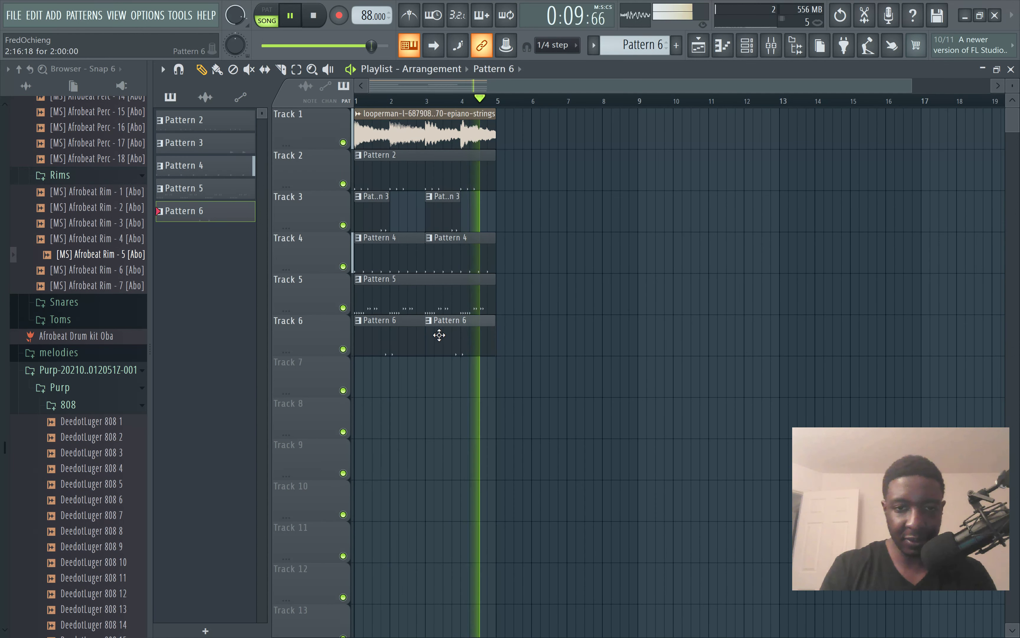
pyautogui.scroll(5, 439, 335)
pyautogui.moveTo(447, 336); pyautogui.dragTo(441, 343)
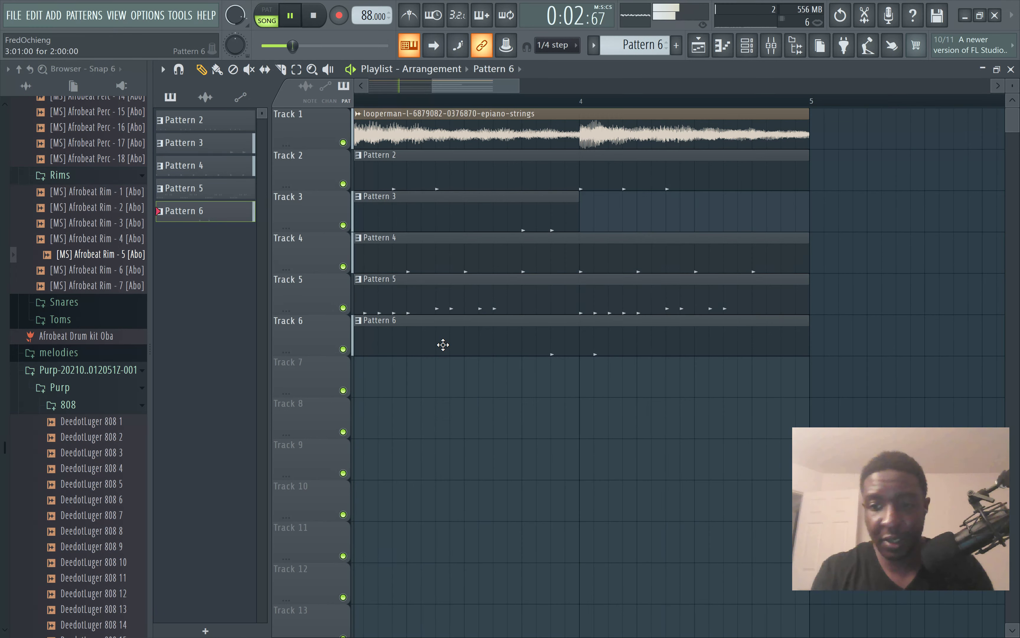
pyautogui.scroll(-4, 443, 345)
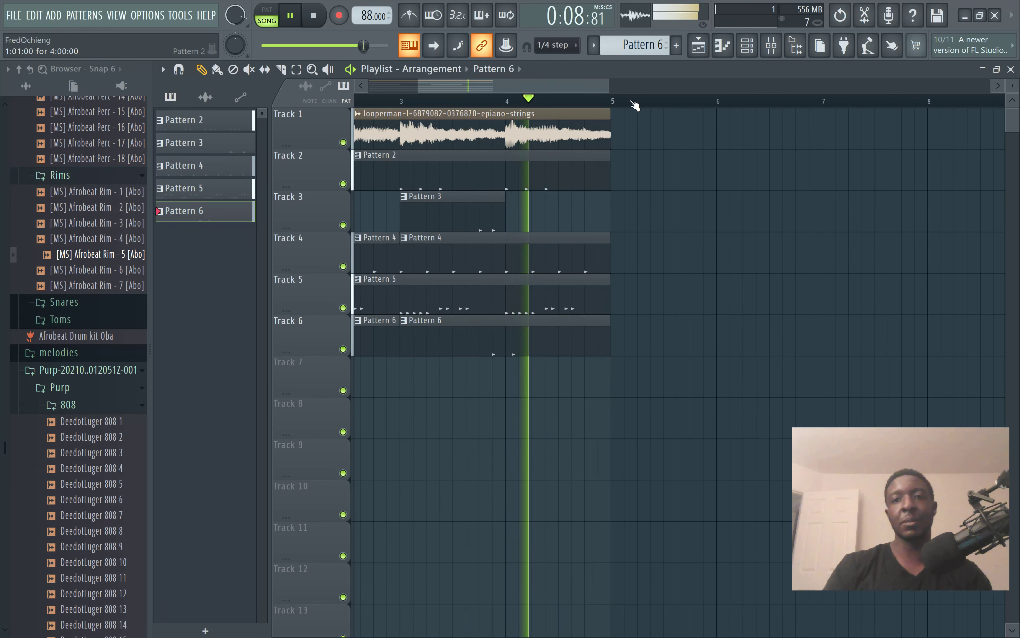
# Step: Show the mixer, expand the Snares sample folder, and audition Afrobeat Snare samples 1 to 7 over the beat
pyautogui.click(771, 45)
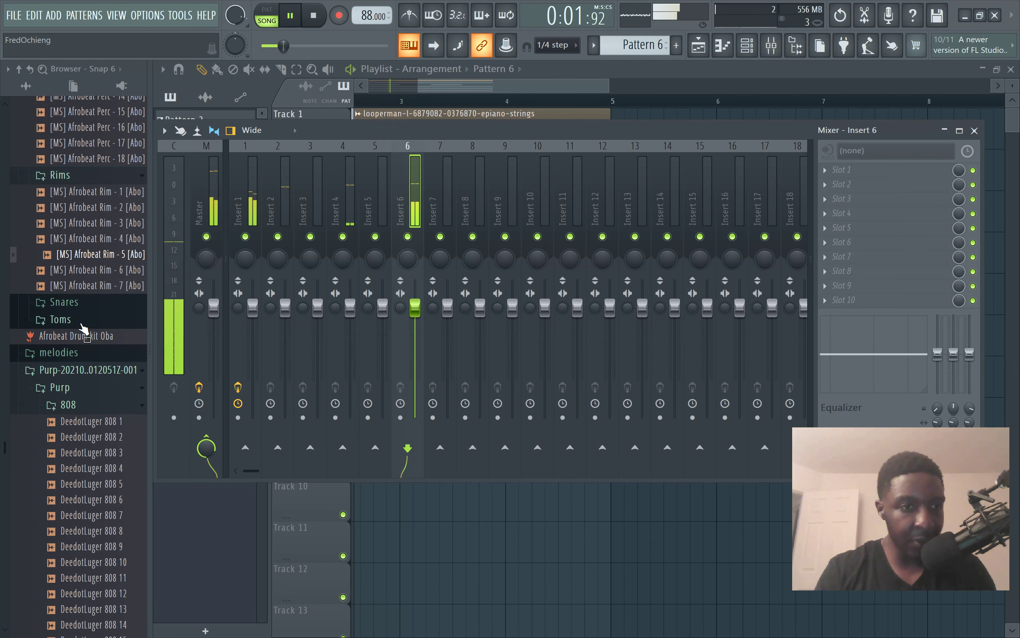
pyautogui.click(83, 308)
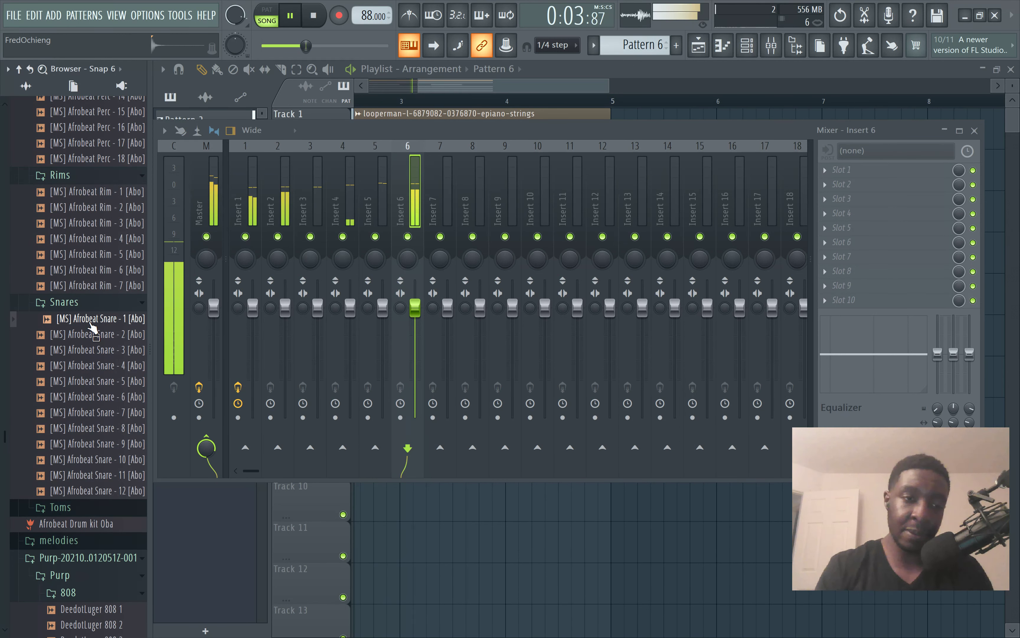
pyautogui.click(92, 331)
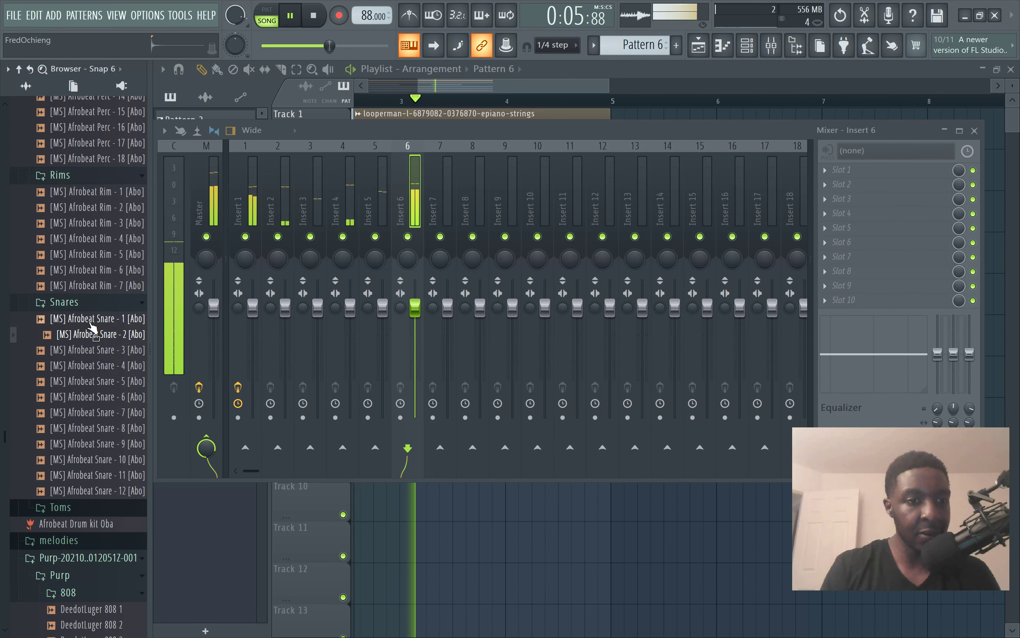
pyautogui.click(96, 350)
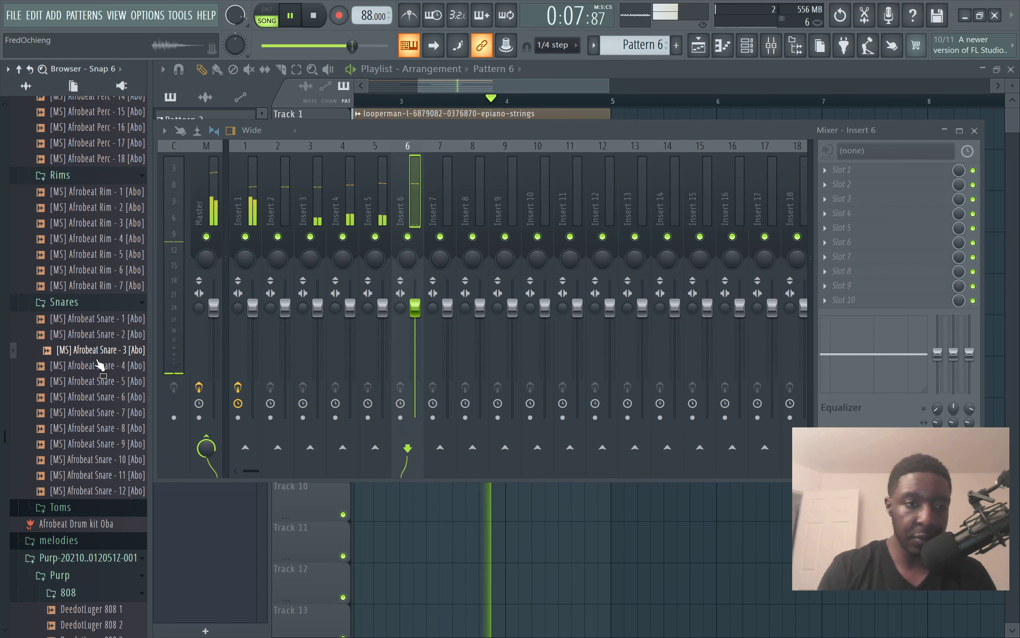
pyautogui.click(101, 367)
pyautogui.click(106, 381)
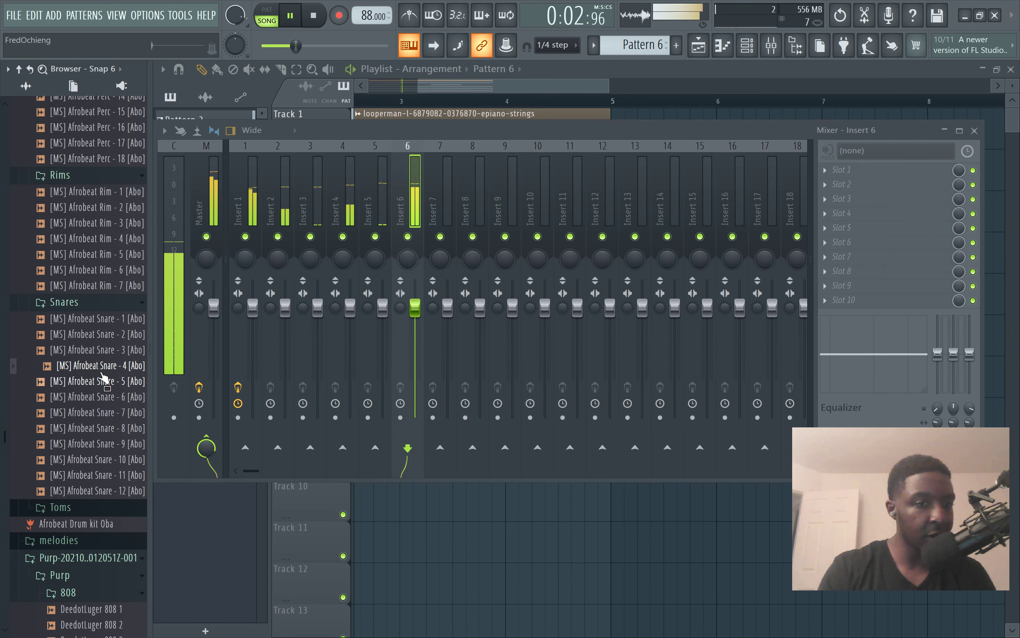
pyautogui.click(134, 381)
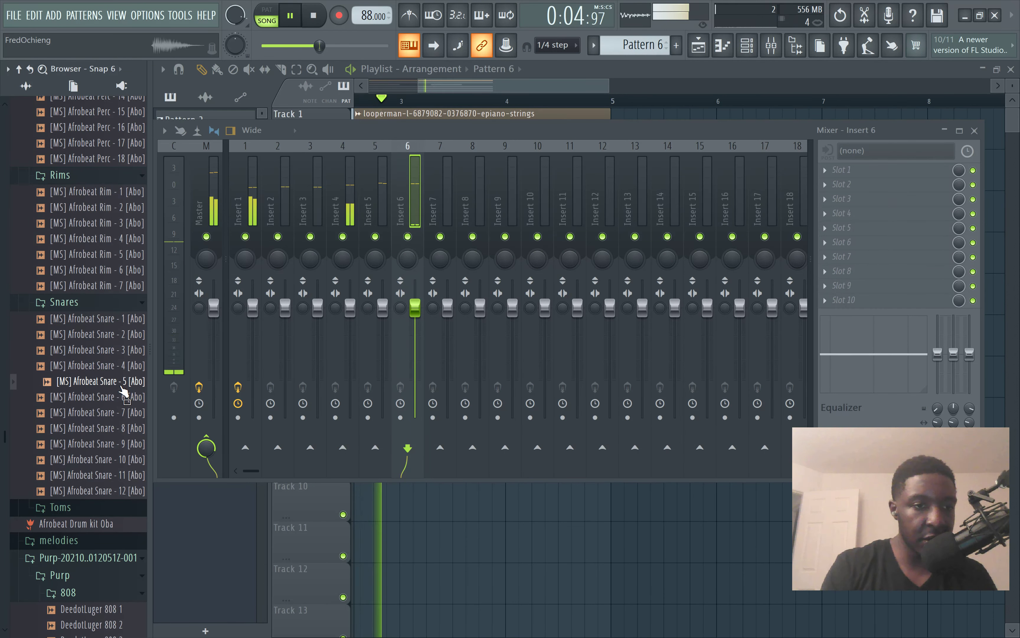
pyautogui.click(129, 396)
pyautogui.click(123, 413)
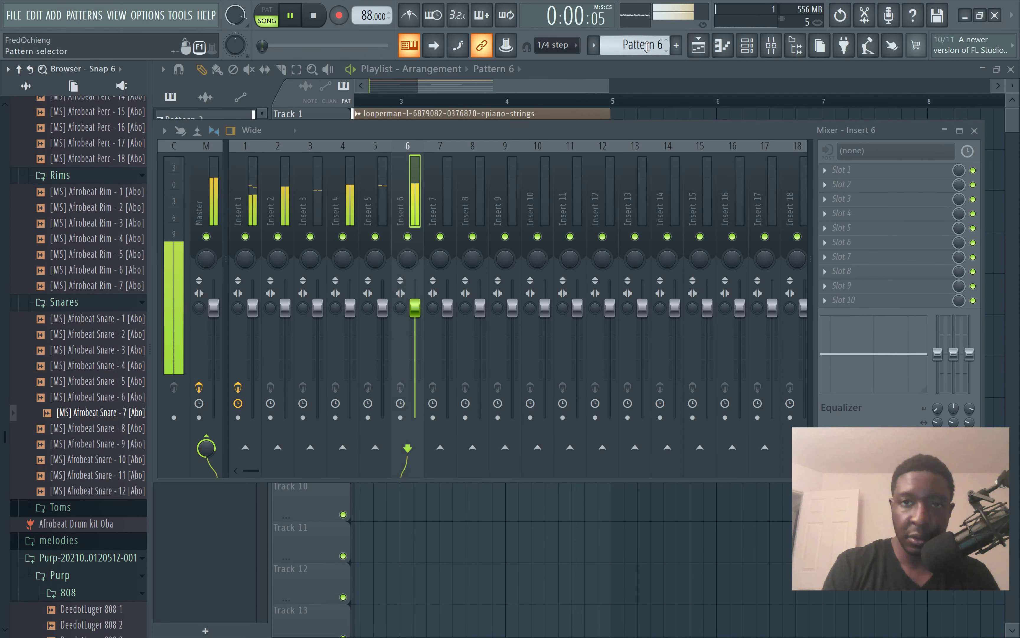
# Step: Switch to Pattern 7 and place its clip at the start of Track 7 in the playlist
pyautogui.click(616, 72)
pyautogui.moveTo(375, 381); pyautogui.dragTo(427, 384)
pyautogui.rightClick(476, 379)
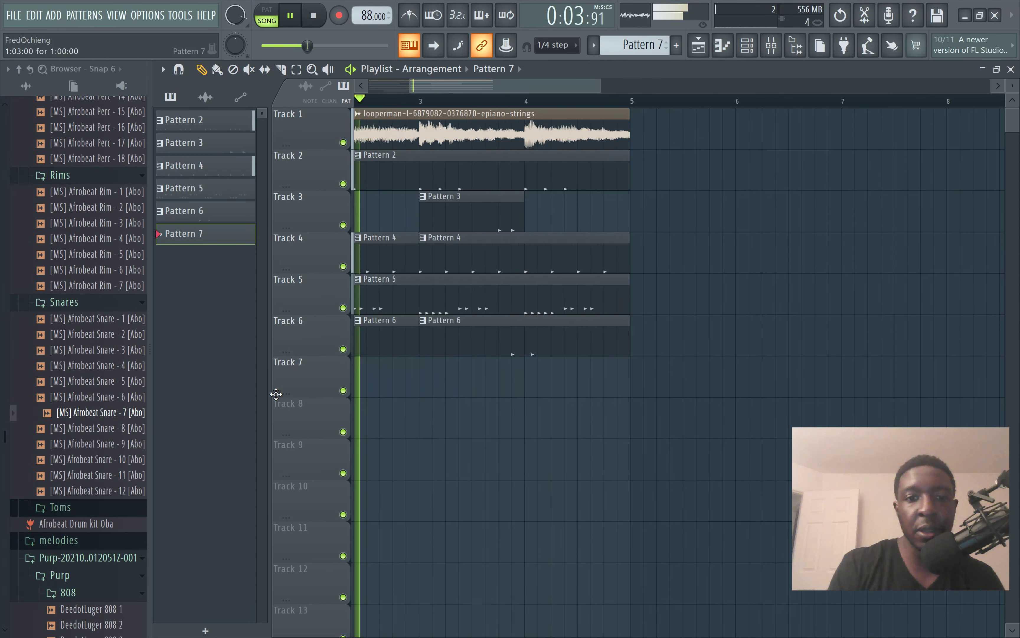
pyautogui.hscroll(-3, 598, 87)
pyautogui.click(367, 375)
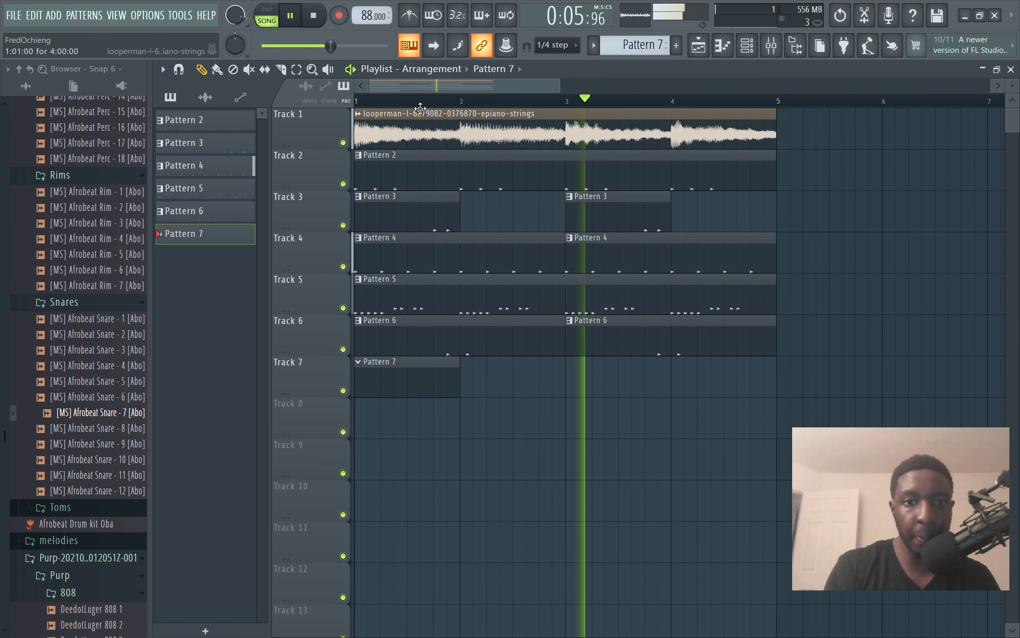
# Step: Add Afrobeat Snare - 7 as a new channel and place a hit on step 5 of Pattern 7
pyautogui.click(758, 40)
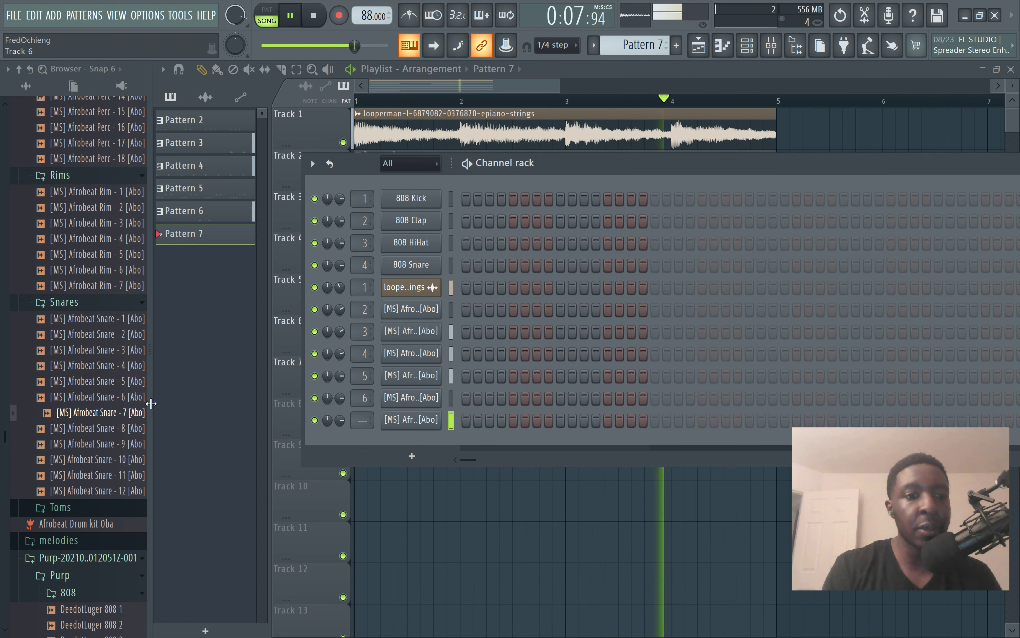
pyautogui.moveTo(137, 420); pyautogui.dragTo(406, 454)
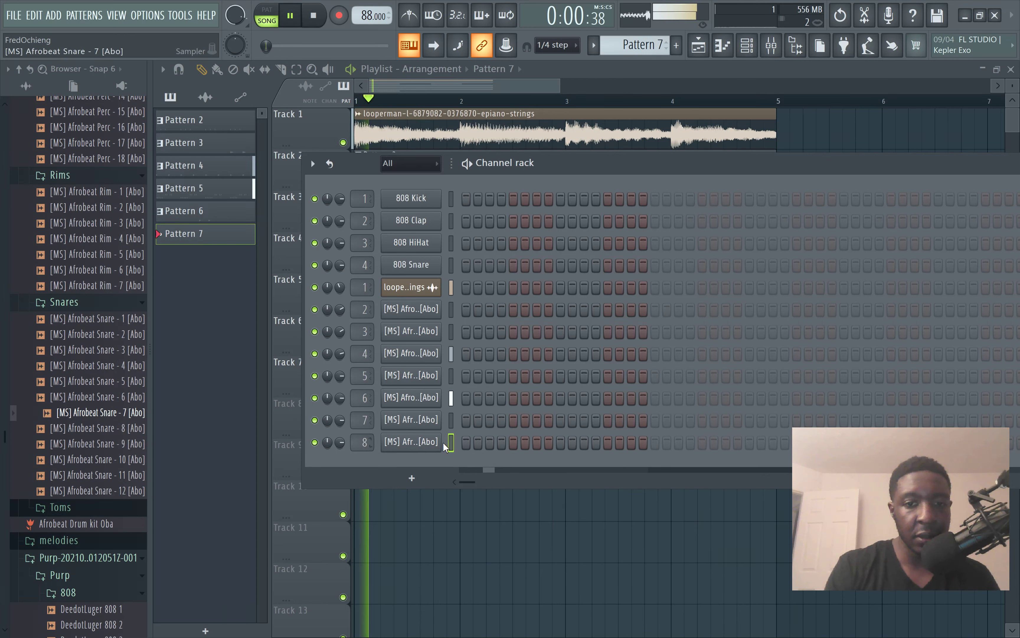
pyautogui.press('space')
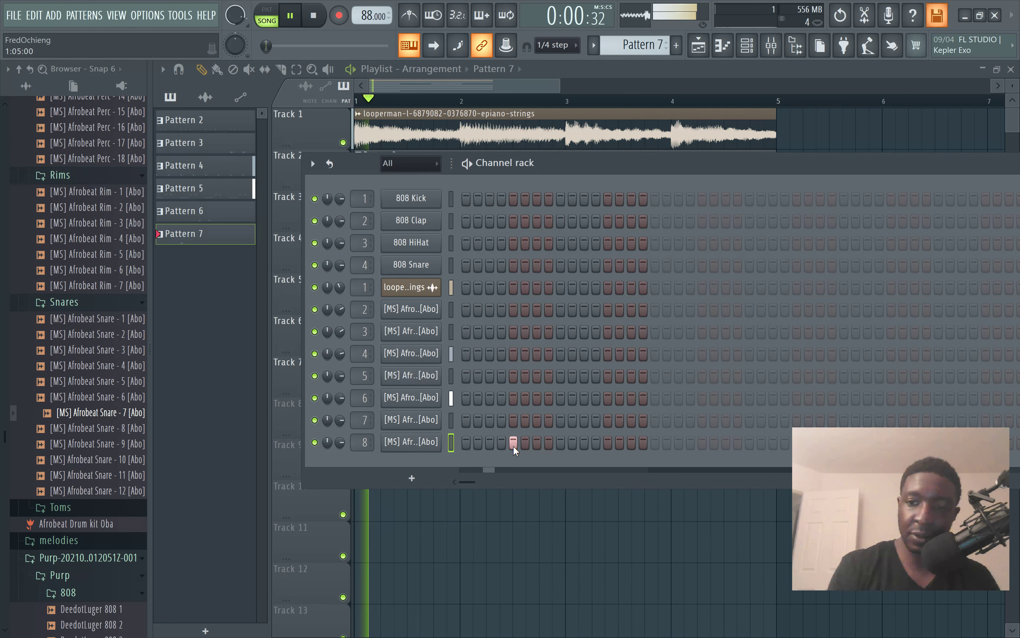
pyautogui.press('space')
pyautogui.press('space')
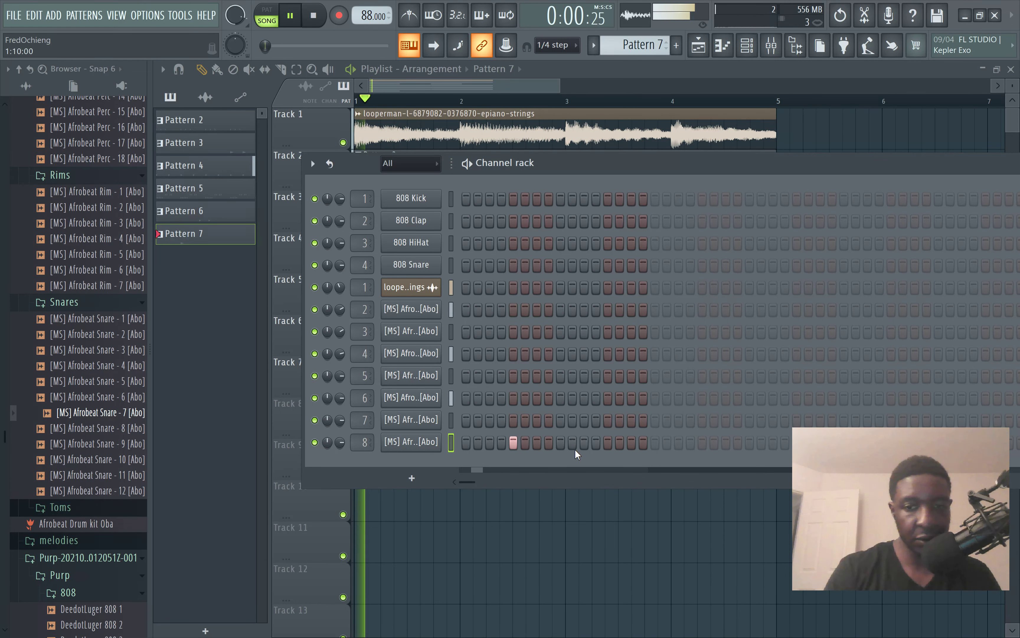
# Step: Add snare hits on steps 8, 10 and 13 of Pattern 7, trying the rhythm against the beat
pyautogui.click(560, 442)
pyautogui.press('space')
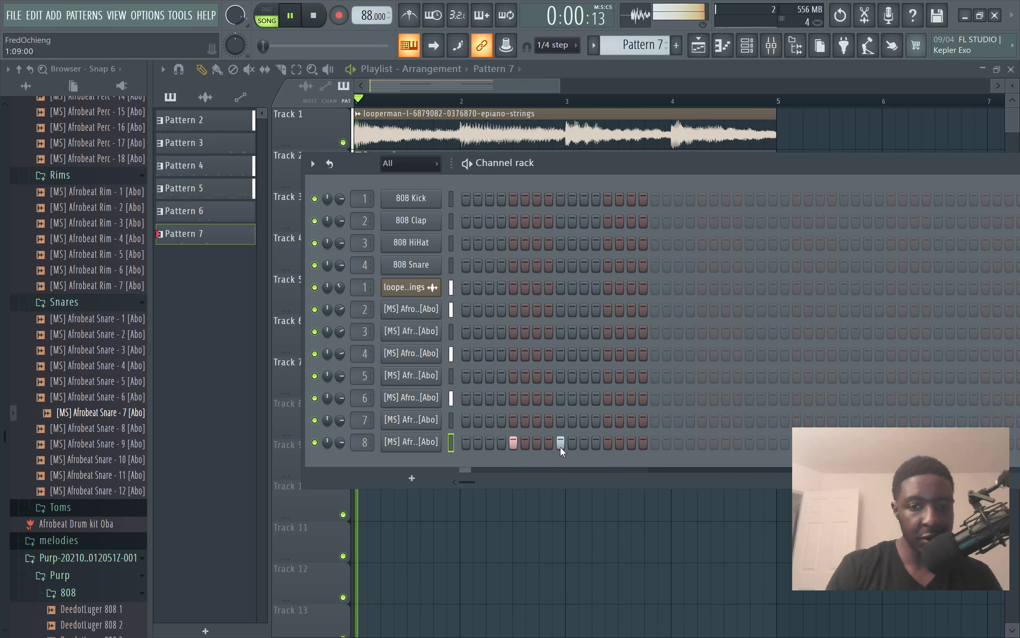
pyautogui.click(560, 443)
pyautogui.click(548, 442)
pyautogui.press('space')
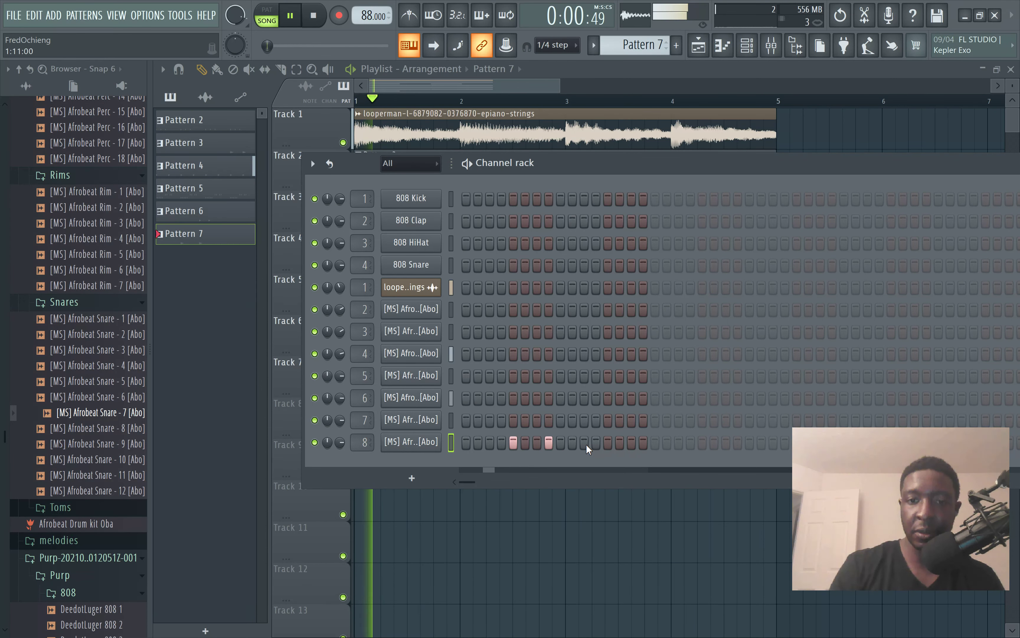
pyautogui.click(572, 443)
pyautogui.press('space')
pyautogui.press('space')
pyautogui.click(607, 442)
# Step: Duplicate the bar 1 snare hits into bar 2 in the piano roll and delete the second hit of bar 2
pyautogui.rightClick(422, 447)
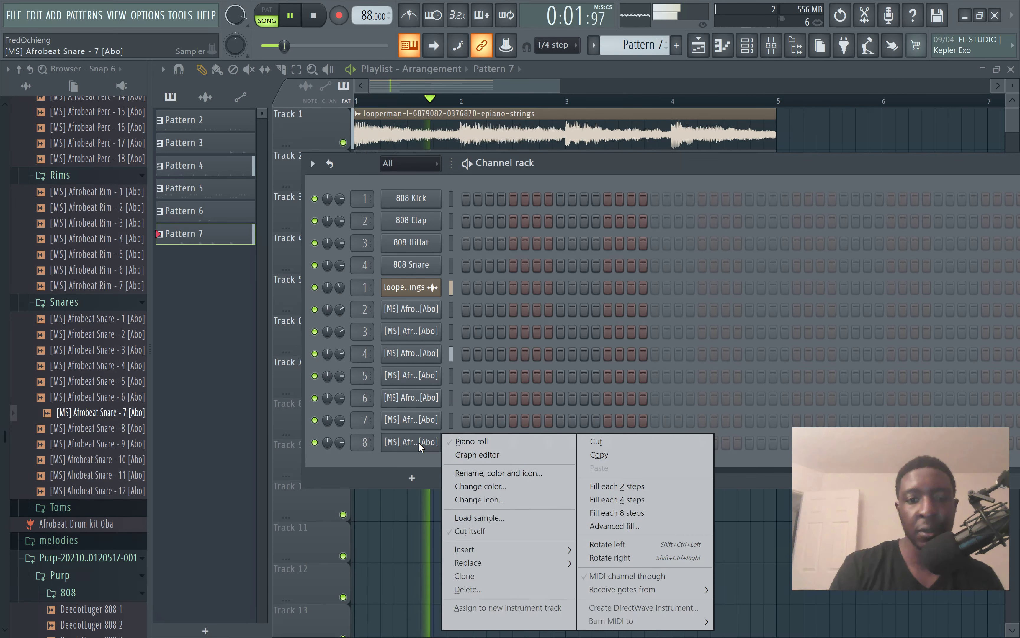
pyautogui.click(439, 465)
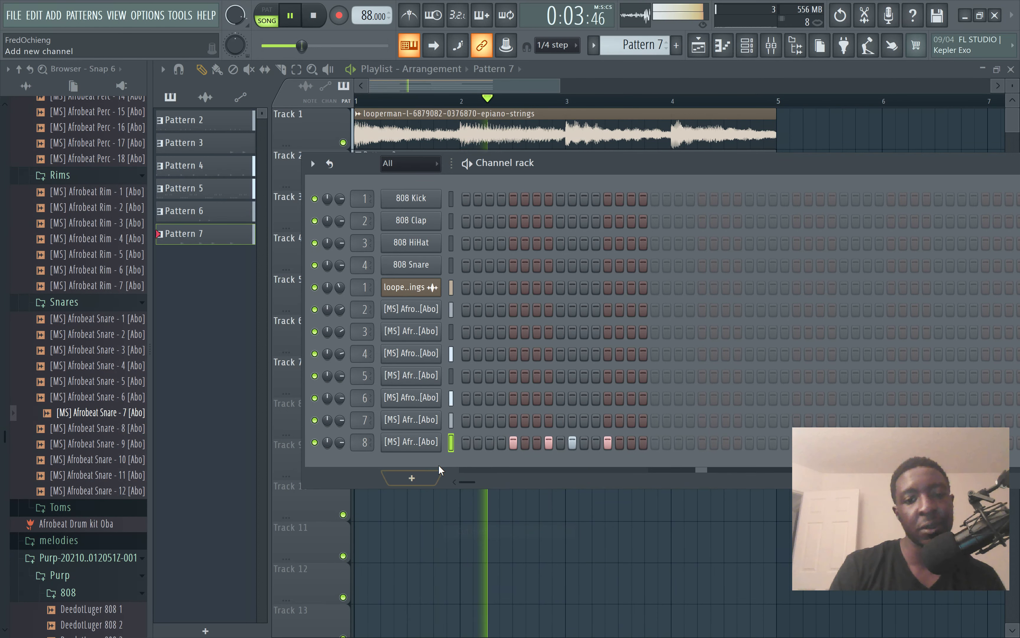
pyautogui.rightClick(430, 446)
pyautogui.click(460, 443)
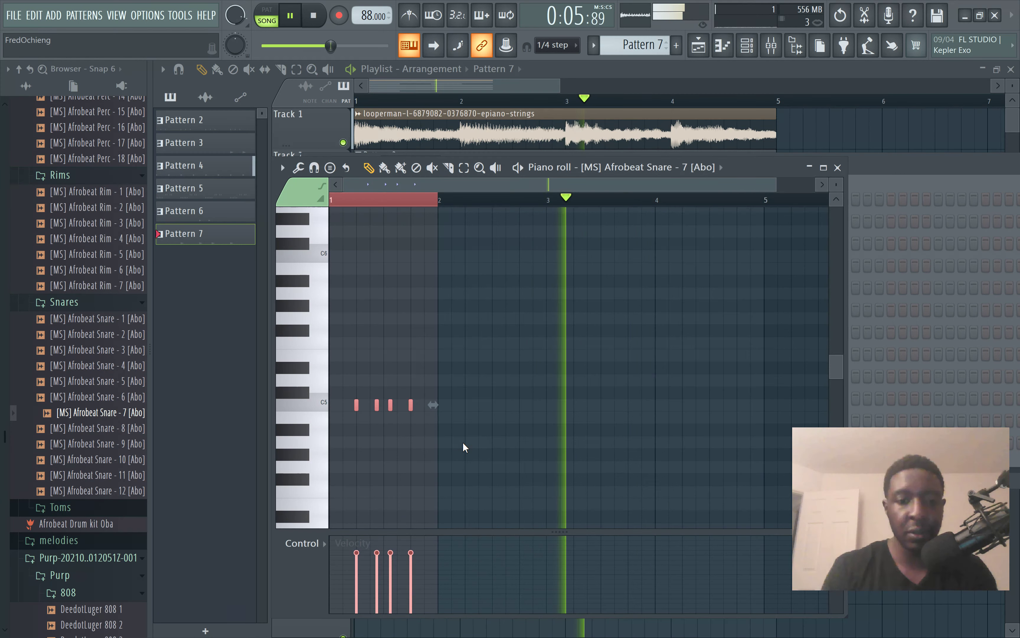
pyautogui.hotkey('ctrl', 'b')
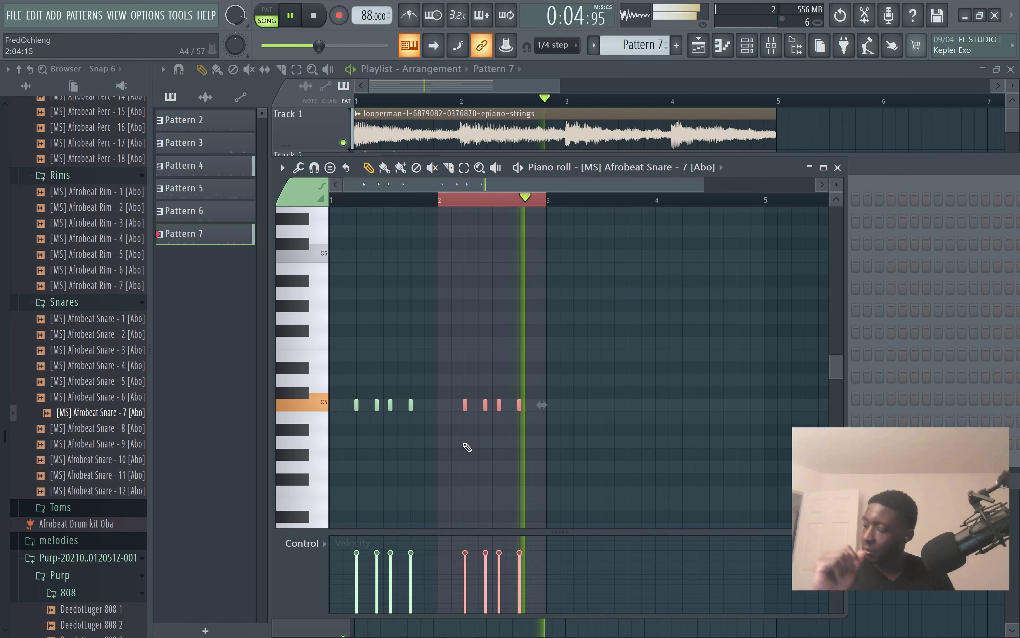
pyautogui.press('space')
pyautogui.press('space')
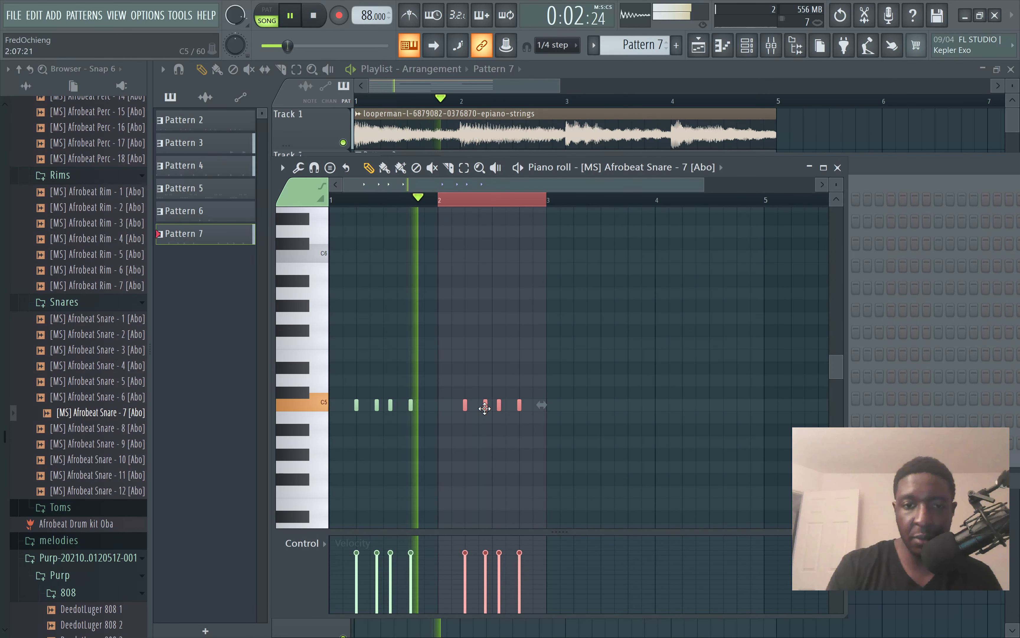
pyautogui.rightClick(485, 406)
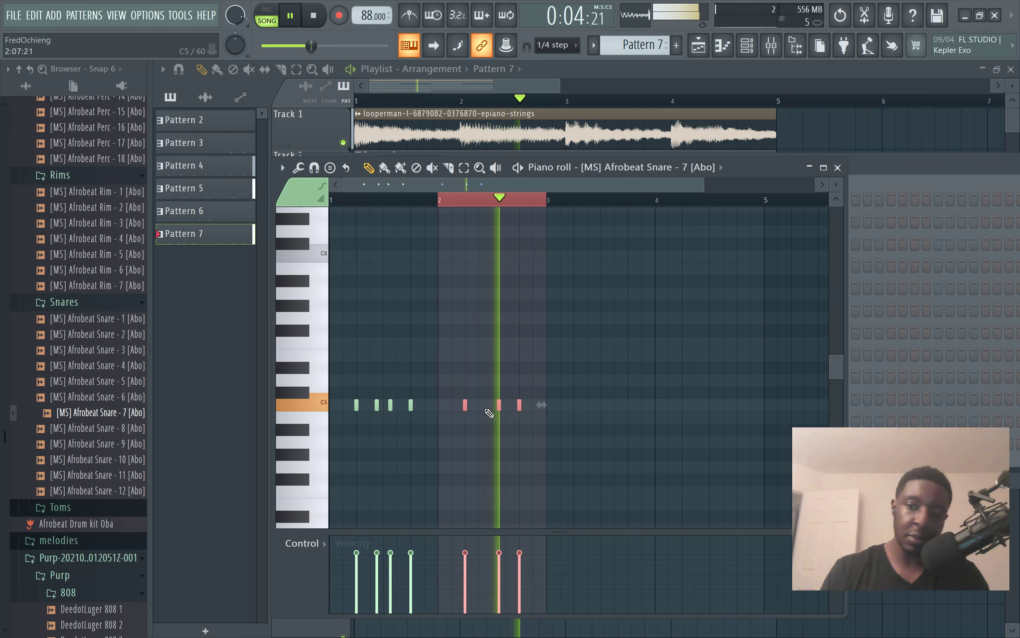
# Step: Duplicate the two-bar snare sequence into bars 3 and 4, then delete the middle hit of bar 4
pyautogui.hotkey('ctrl', 'a')
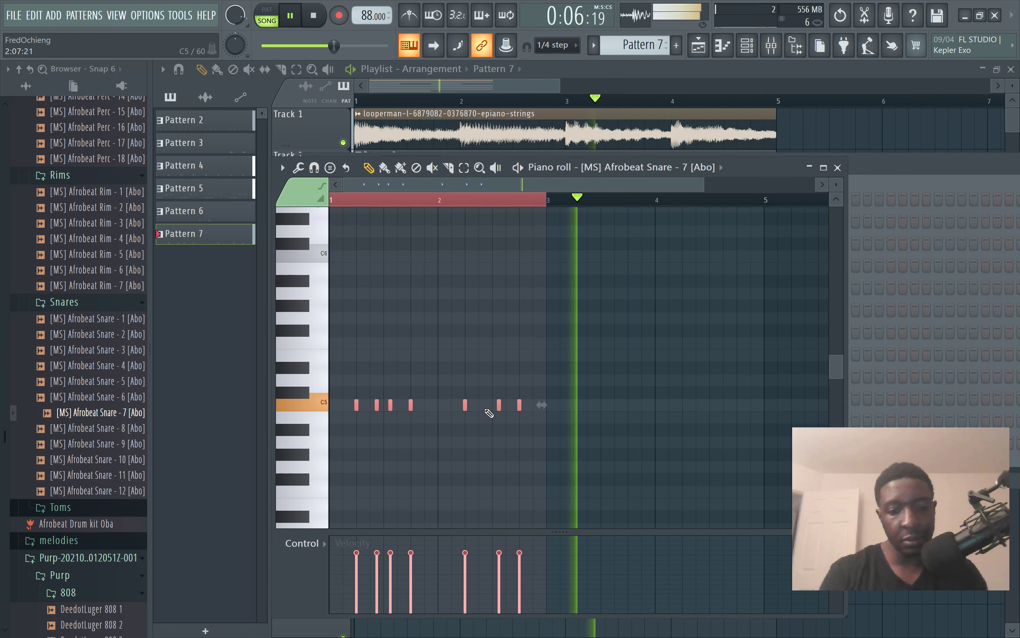
pyautogui.hotkey('ctrl', 'b')
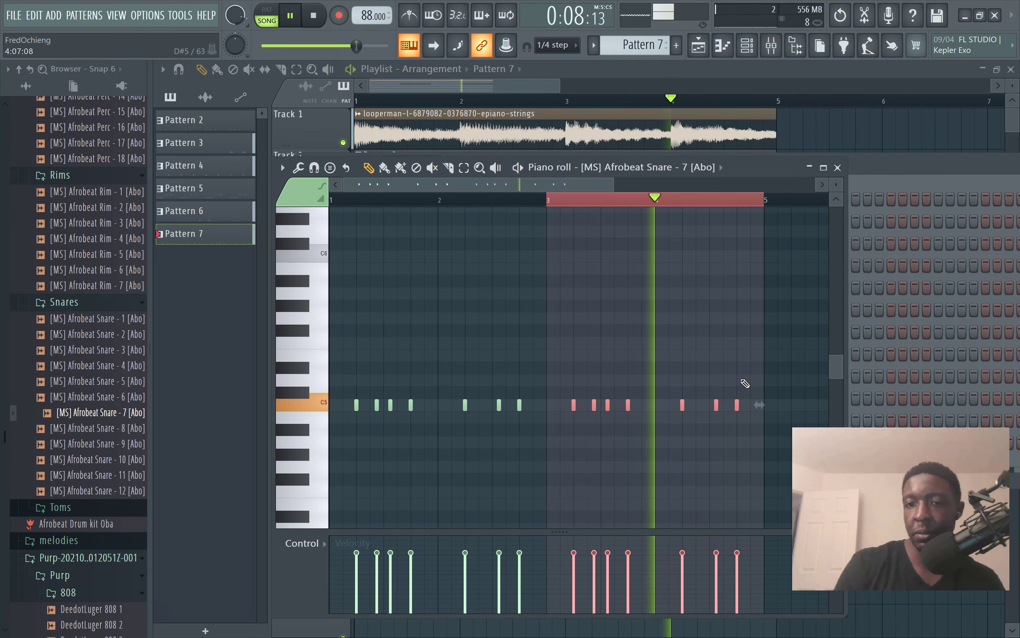
pyautogui.rightClick(717, 406)
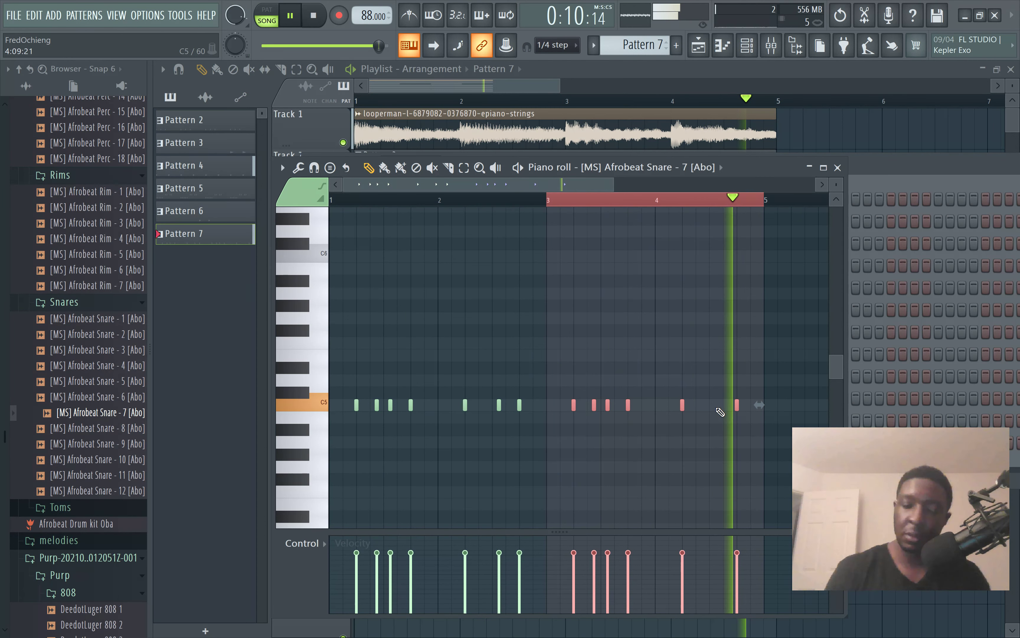
pyautogui.click(533, 84)
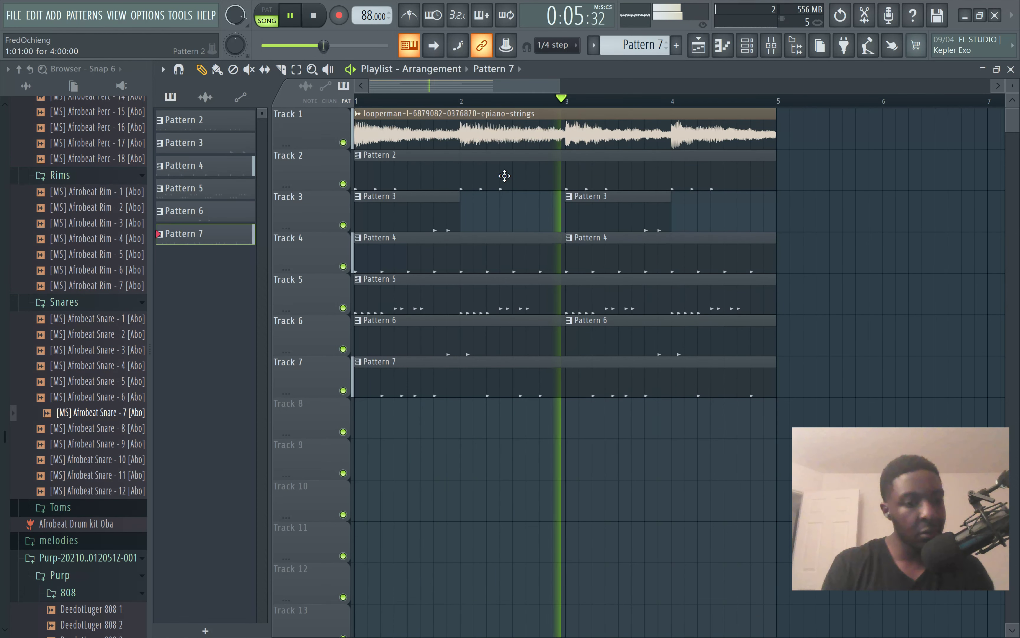
# Step: Expand the Toms sample folder and audition Afrobeat Tom samples 1 to 5 over the beat
pyautogui.scroll(-5, 135, 411)
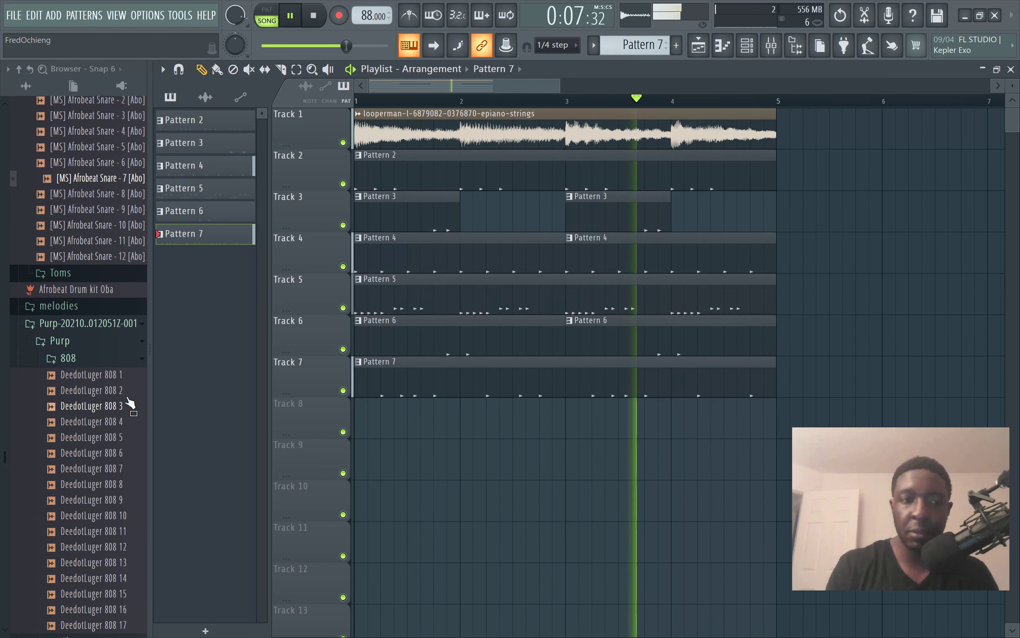
pyautogui.click(93, 275)
pyautogui.click(96, 290)
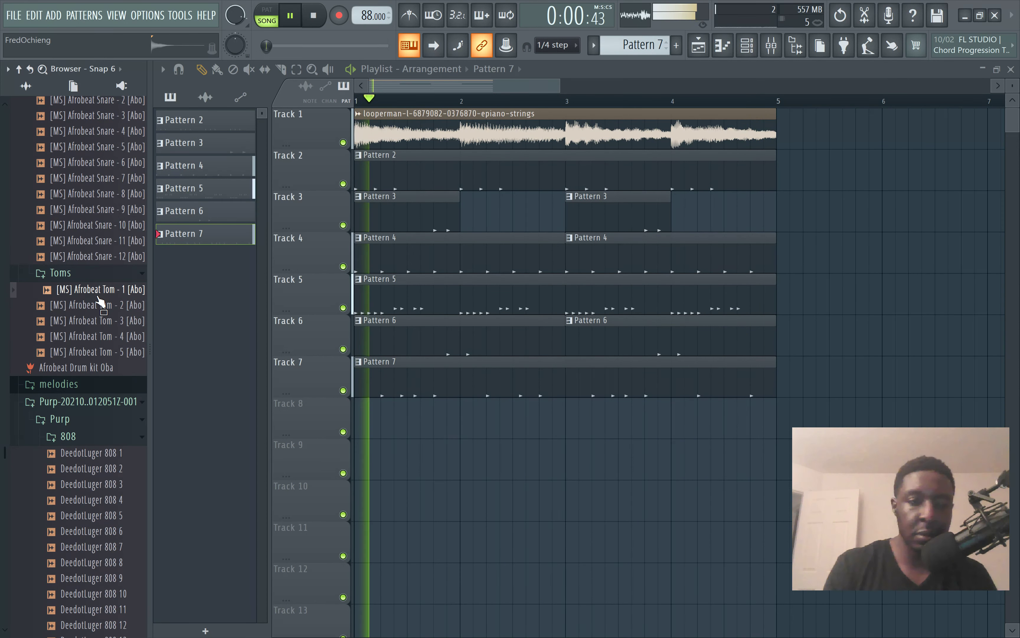
pyautogui.click(99, 304)
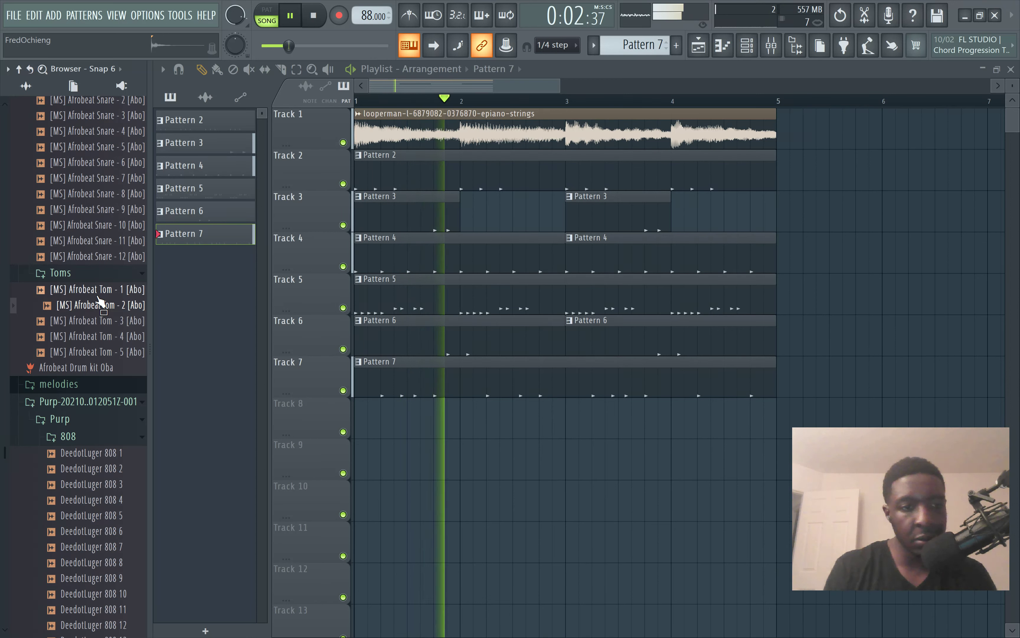
pyautogui.press('Down')
pyautogui.press('Down')
pyautogui.press('Down')
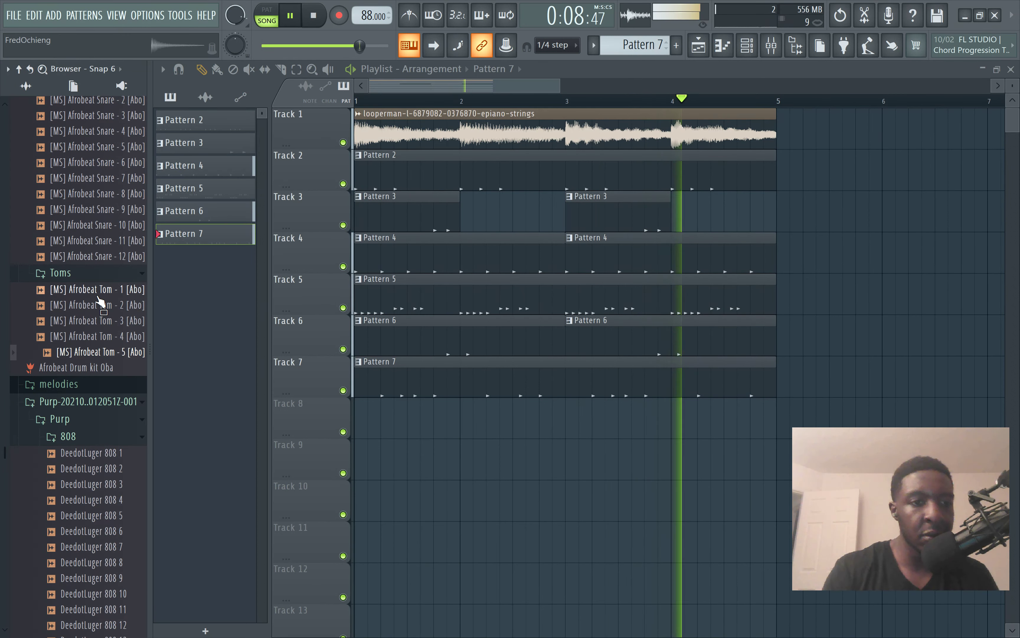
# Step: Load Afrobeat Drum kit Oba into a new channel and try a hit on step 1, then remove the hit
pyautogui.click(744, 47)
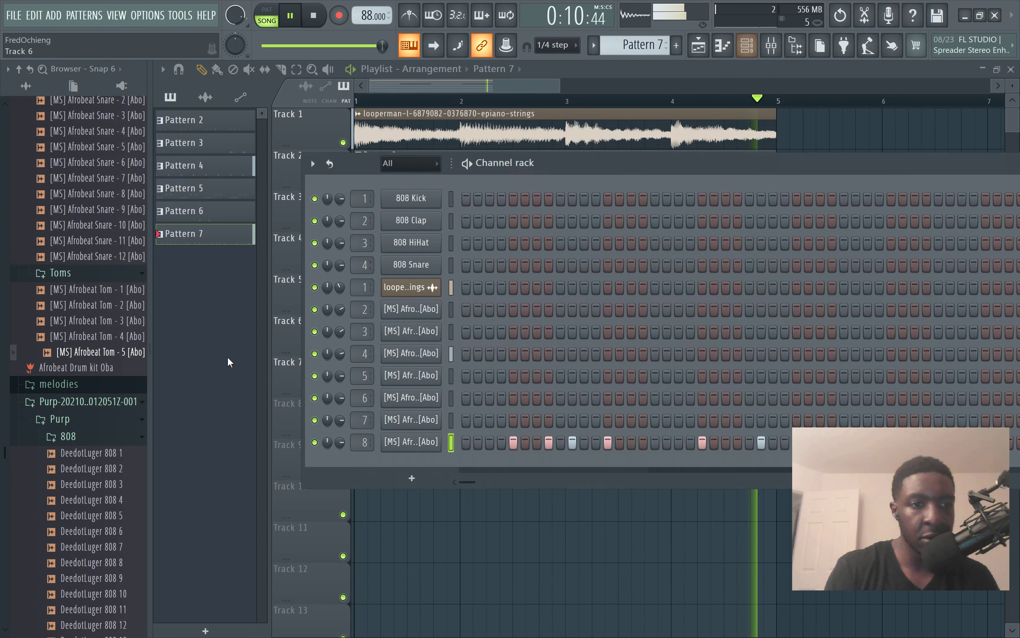
pyautogui.moveTo(80, 367); pyautogui.dragTo(422, 464)
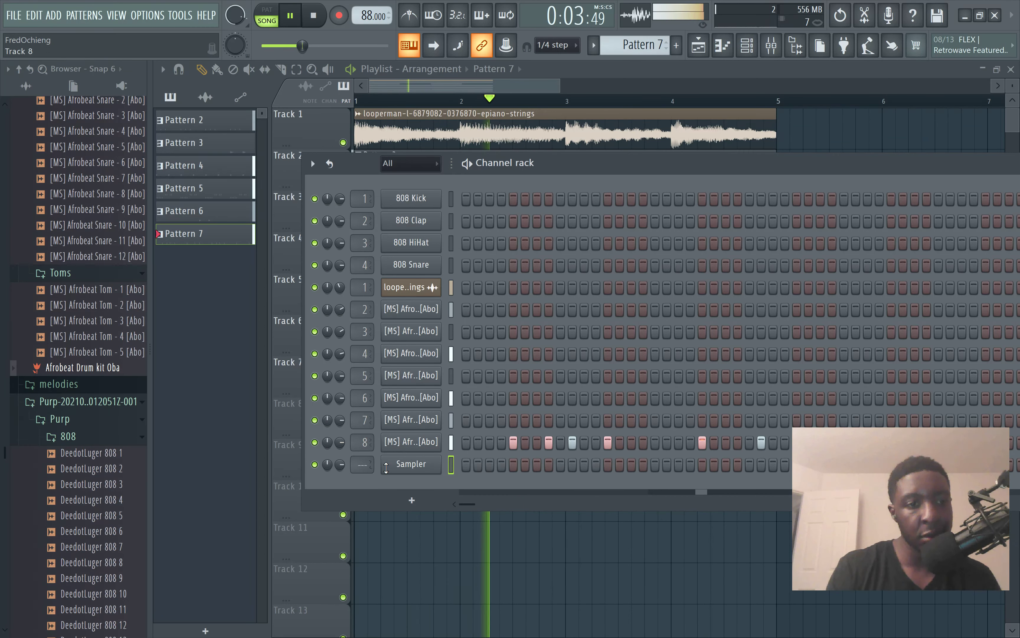
pyautogui.click(466, 463)
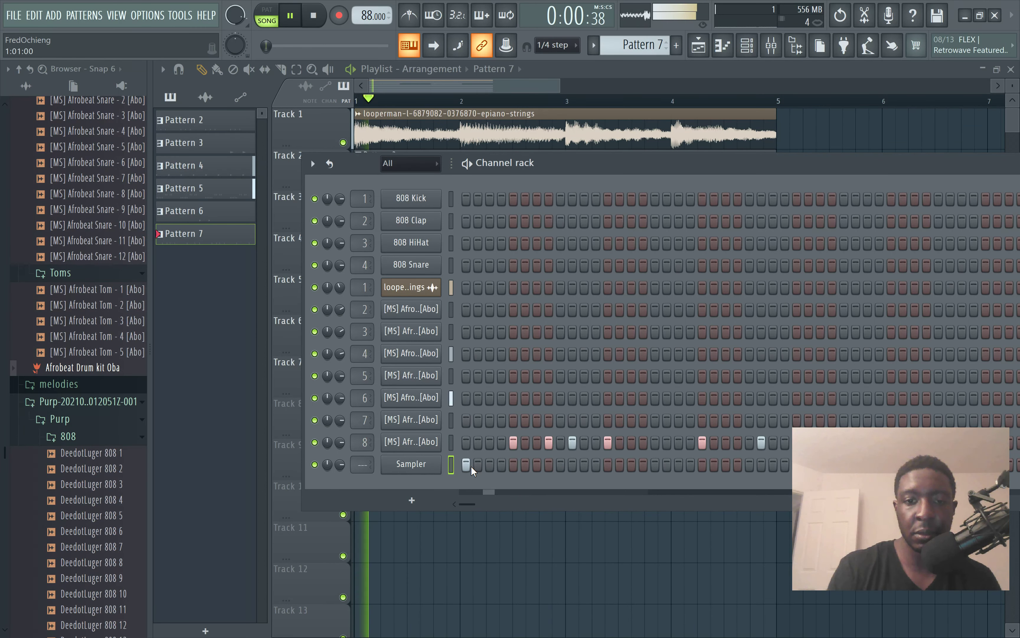
pyautogui.click(467, 464)
pyautogui.scroll(10, 80, 291)
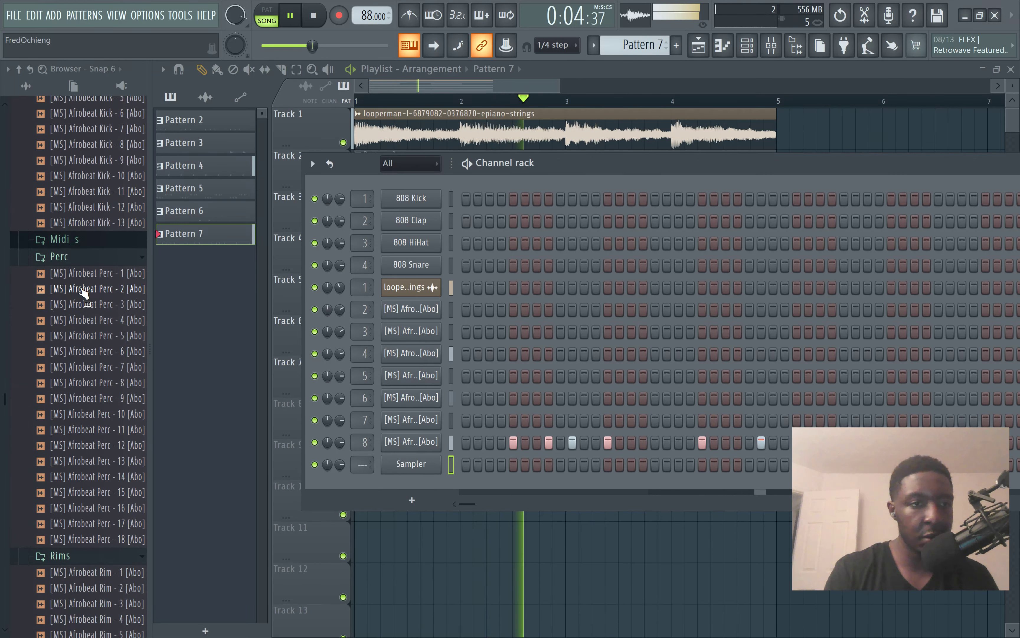
pyautogui.click(747, 50)
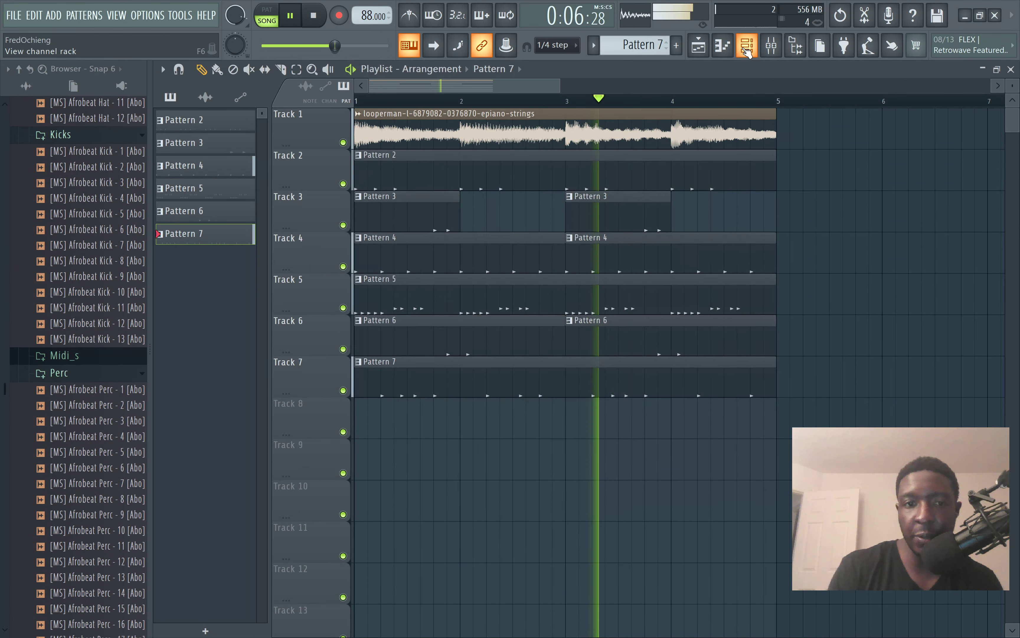
# Step: Pull band 1 of Insert 1's Fruity parametric EQ 2 to the lowest level and shift it higher in frequency
pyautogui.click(771, 51)
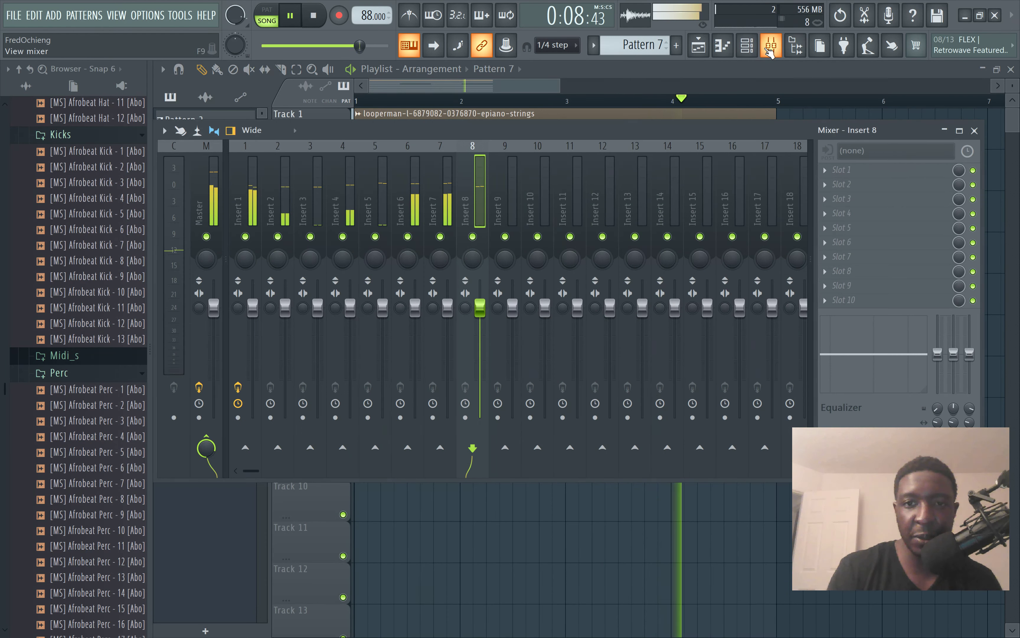
pyautogui.click(255, 194)
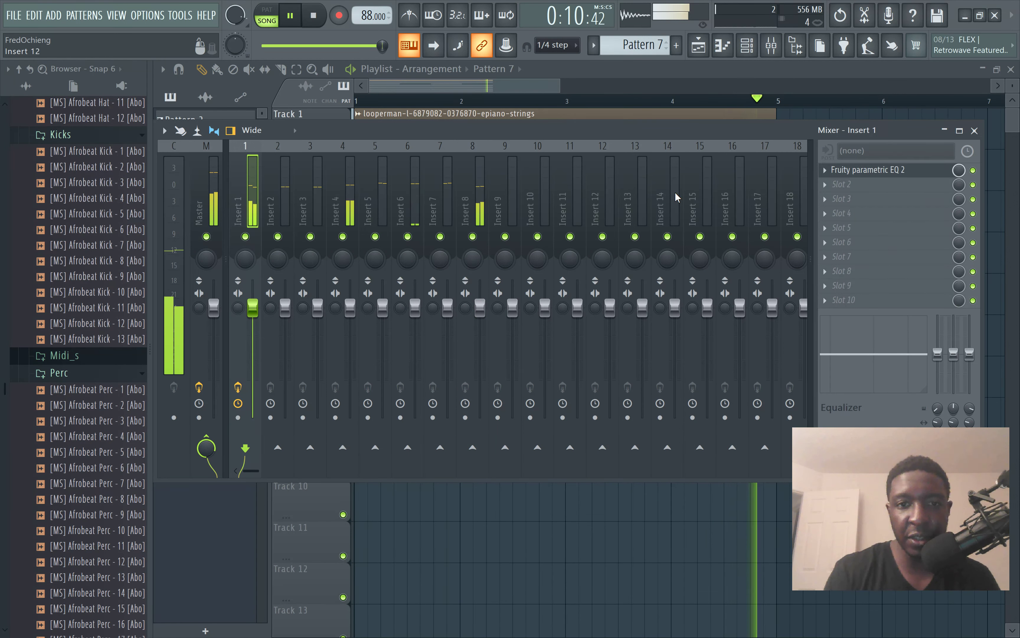
pyautogui.click(860, 173)
pyautogui.press('space')
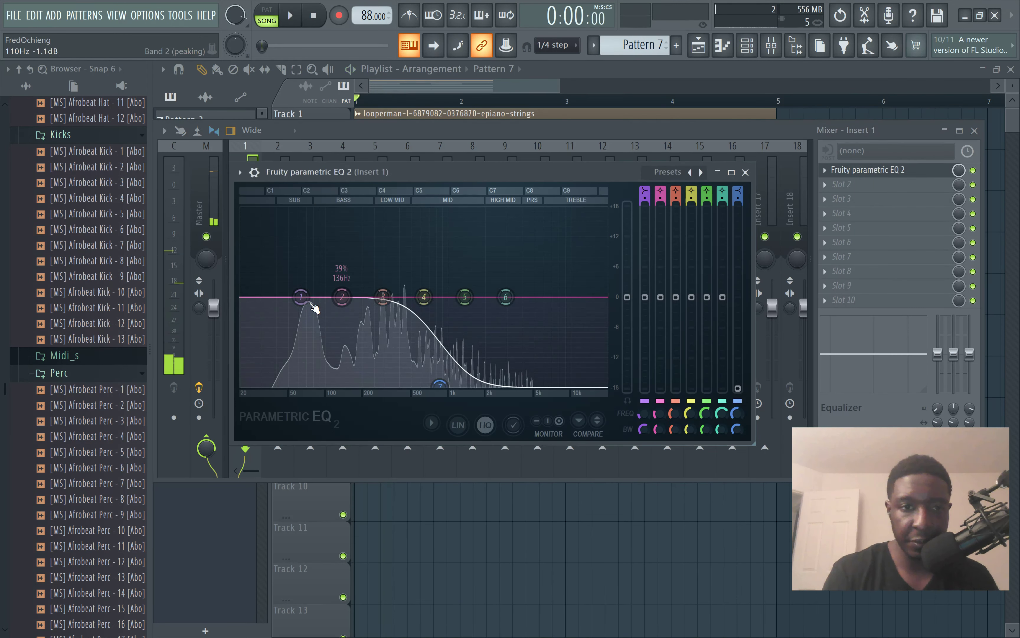
pyautogui.moveTo(301, 297); pyautogui.dragTo(352, 390)
pyautogui.press('space')
# Step: Add Fruity Chorus in slot 2 and Fruity Delay 2 in slot 3 of Insert 1, with the delay's mix level at 12%
pyautogui.click(827, 185)
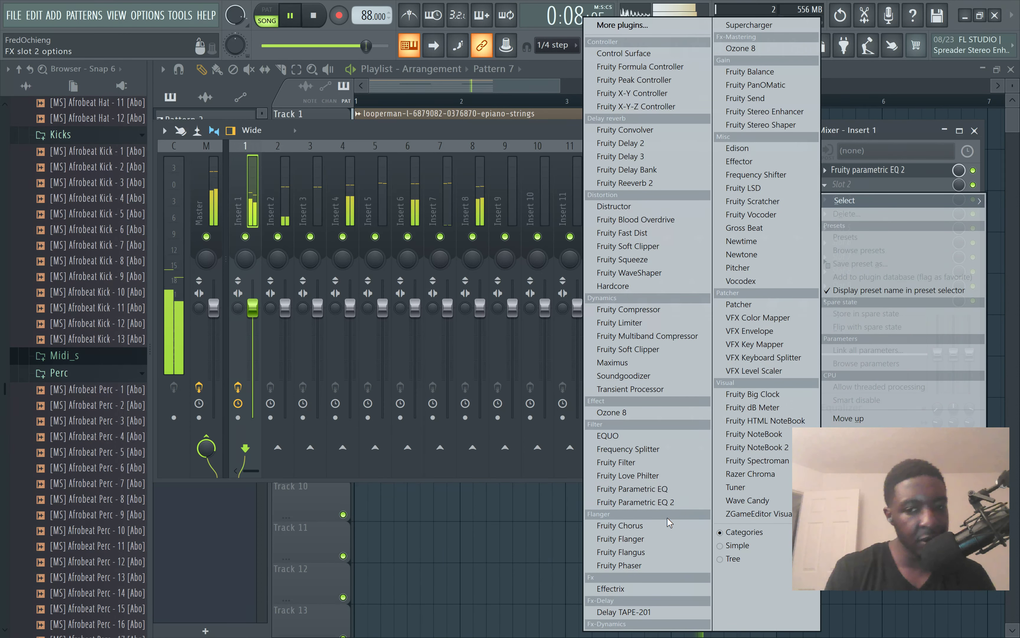
pyautogui.click(664, 527)
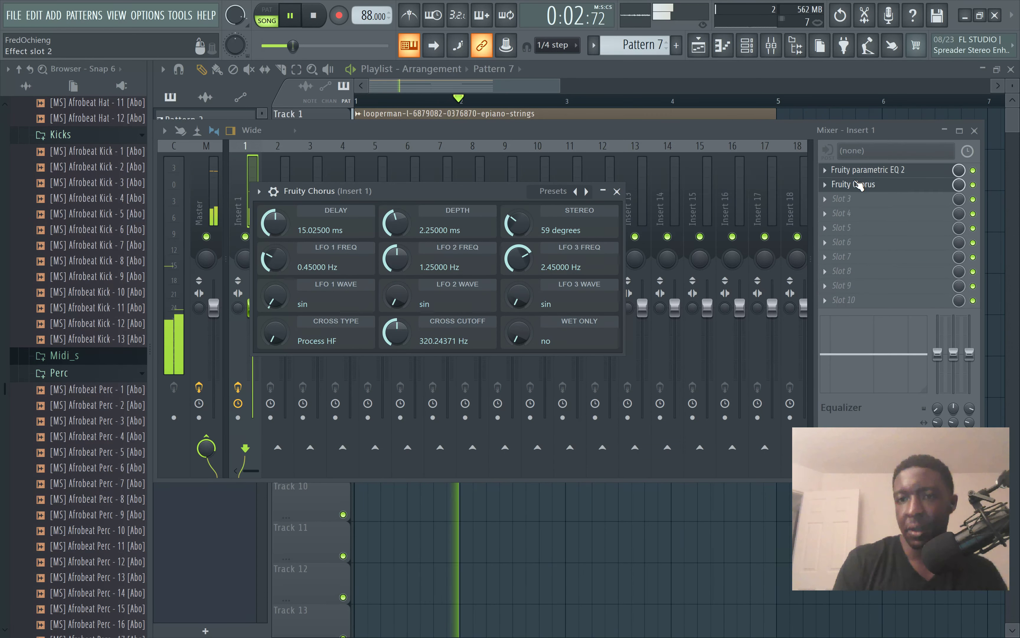
pyautogui.click(842, 199)
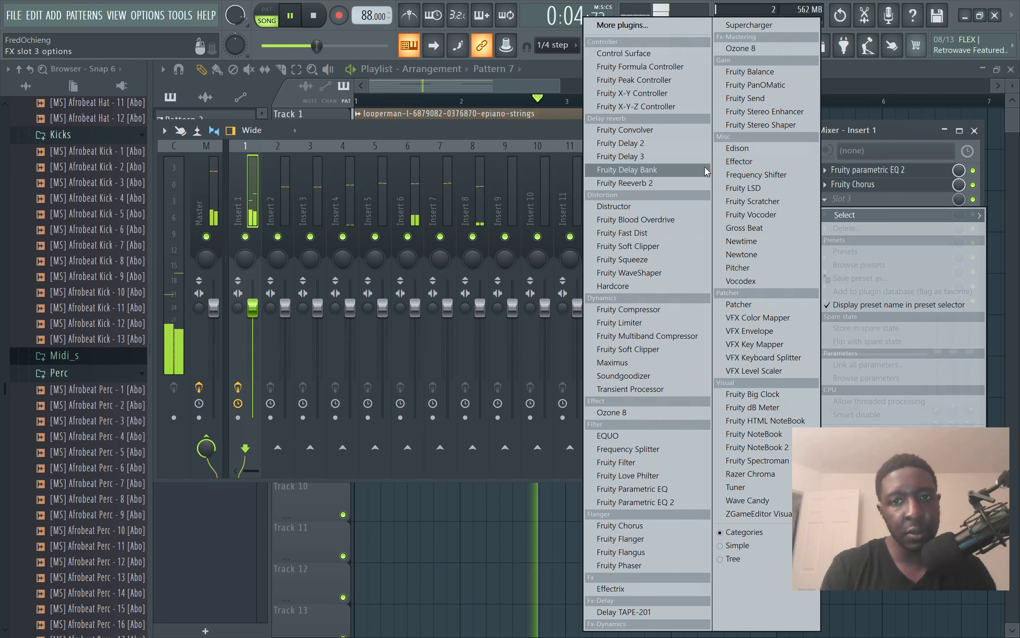
pyautogui.click(620, 143)
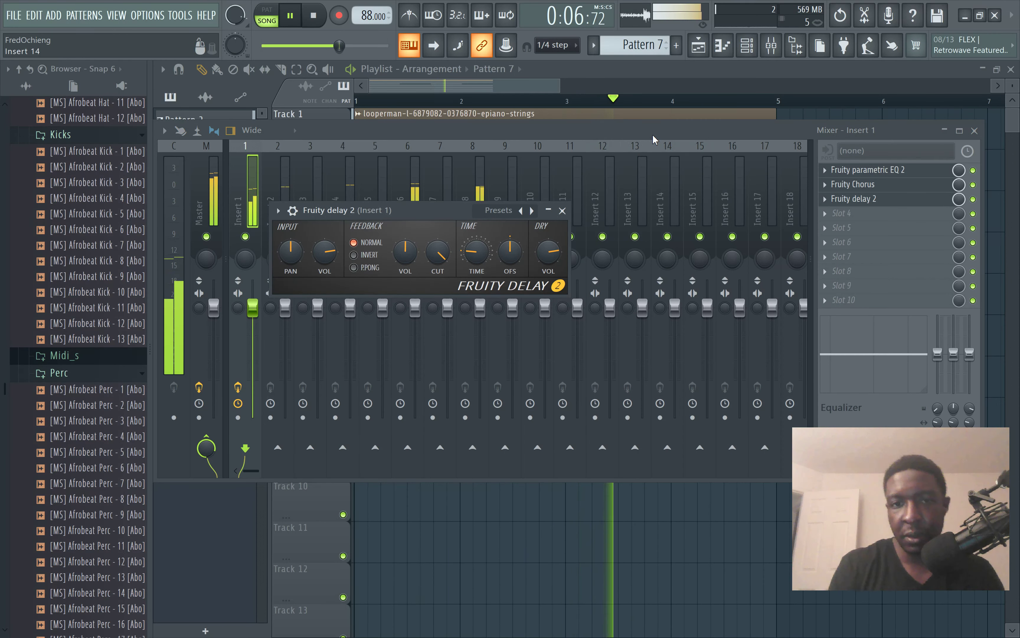
pyautogui.moveTo(959, 200); pyautogui.dragTo(959, 203)
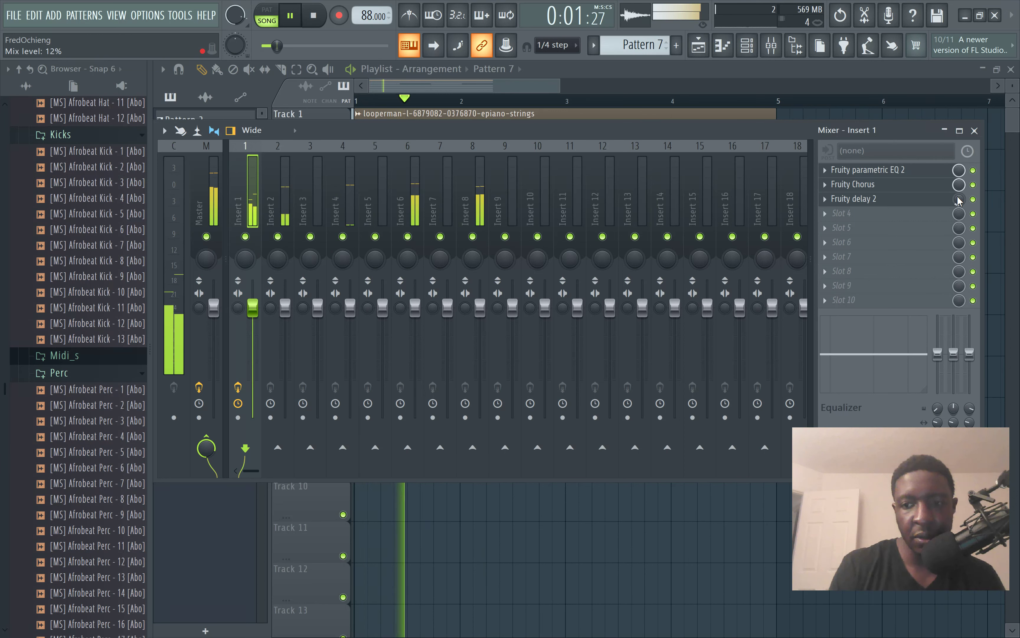
# Step: Boost the low band of Insert 1's mixer equalizer to 12.5 and cut its high band to -12.2
pyautogui.moveTo(938, 340); pyautogui.dragTo(937, 334)
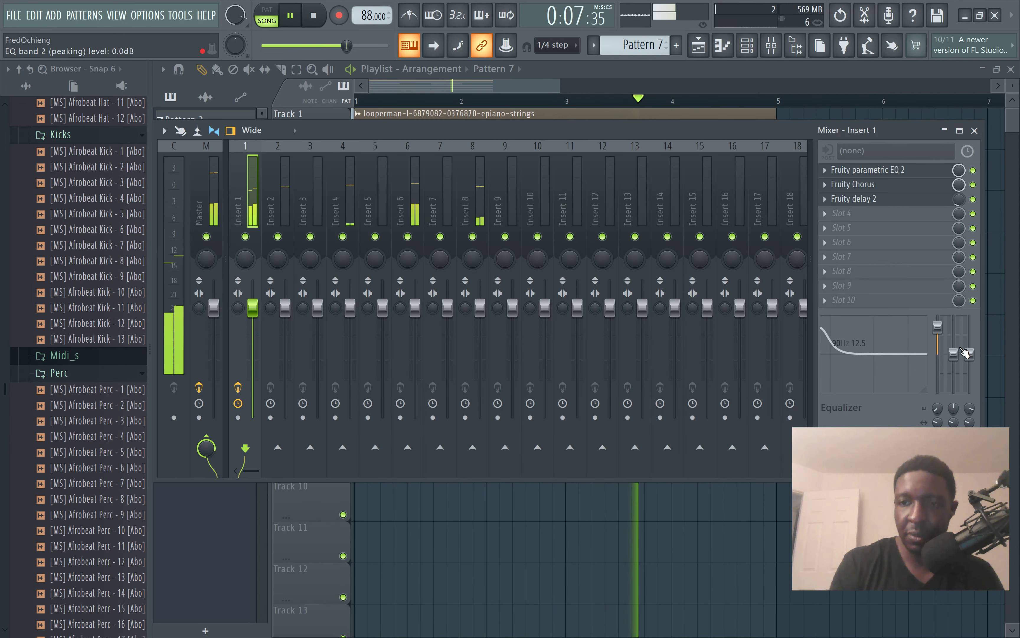
pyautogui.moveTo(969, 354); pyautogui.dragTo(969, 380)
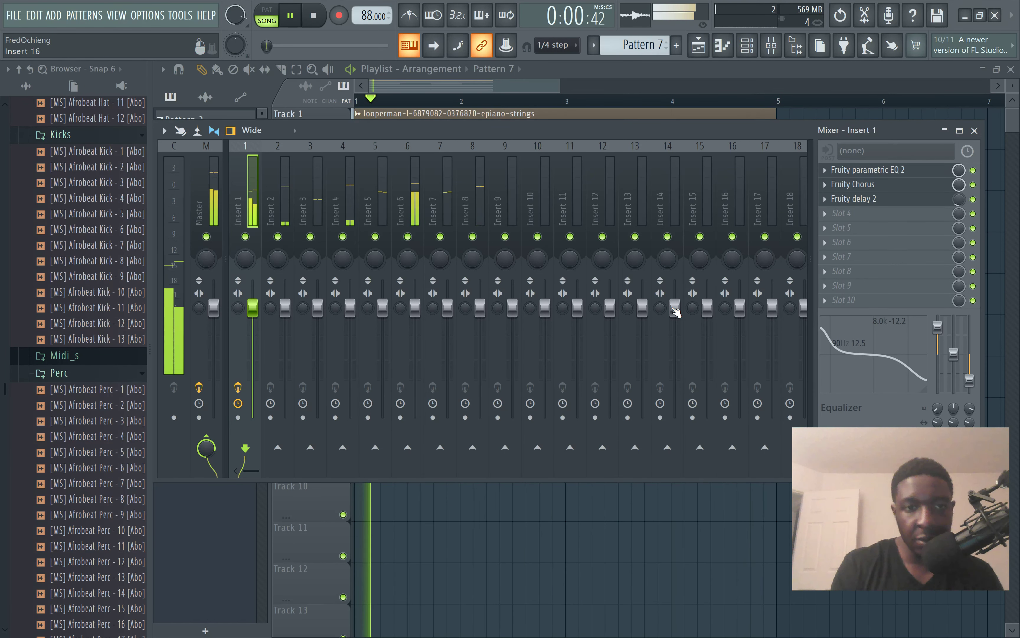
# Step: Look through the drum kit folders for a suitable 808 bass sample while the beat plays
pyautogui.scroll(12, 84, 274)
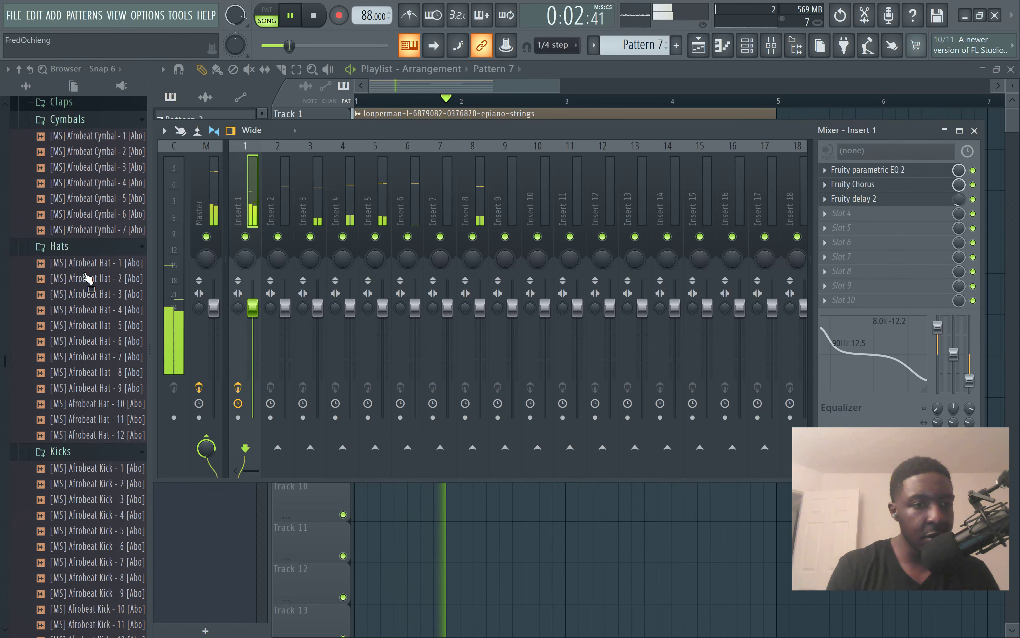
pyautogui.scroll(3, 88, 278)
pyautogui.scroll(20, 88, 279)
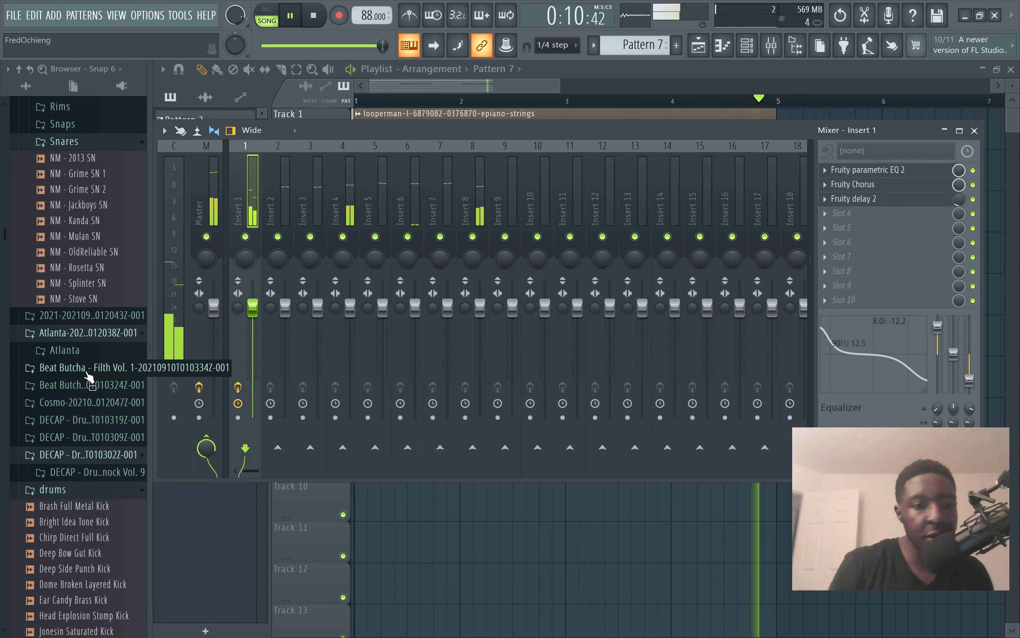
pyautogui.scroll(-15, 88, 374)
pyautogui.scroll(7, 87, 374)
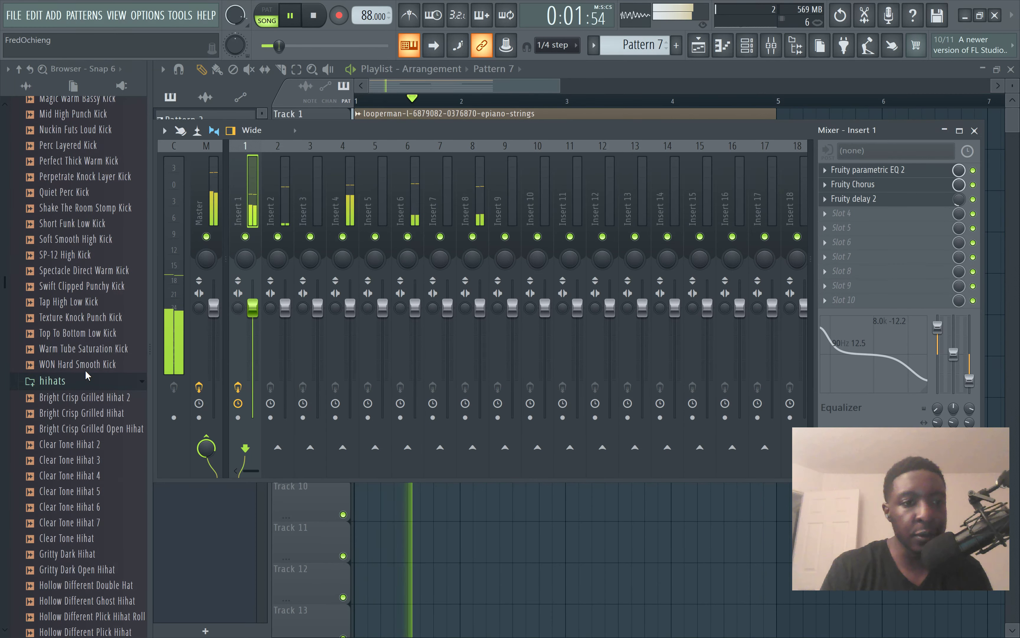
pyautogui.scroll(-10, 86, 374)
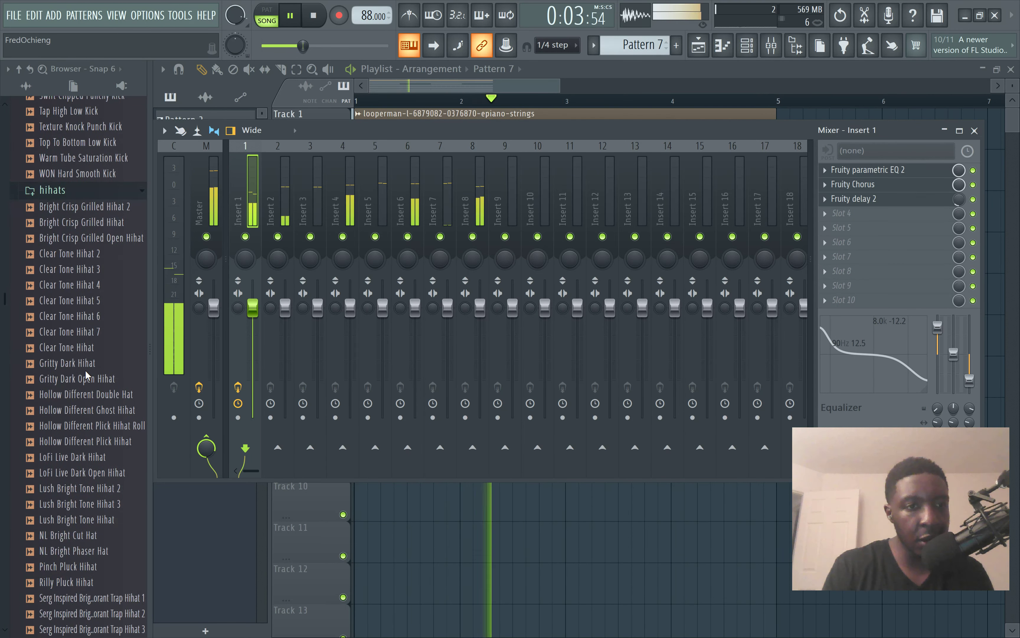
pyautogui.scroll(-15, 87, 375)
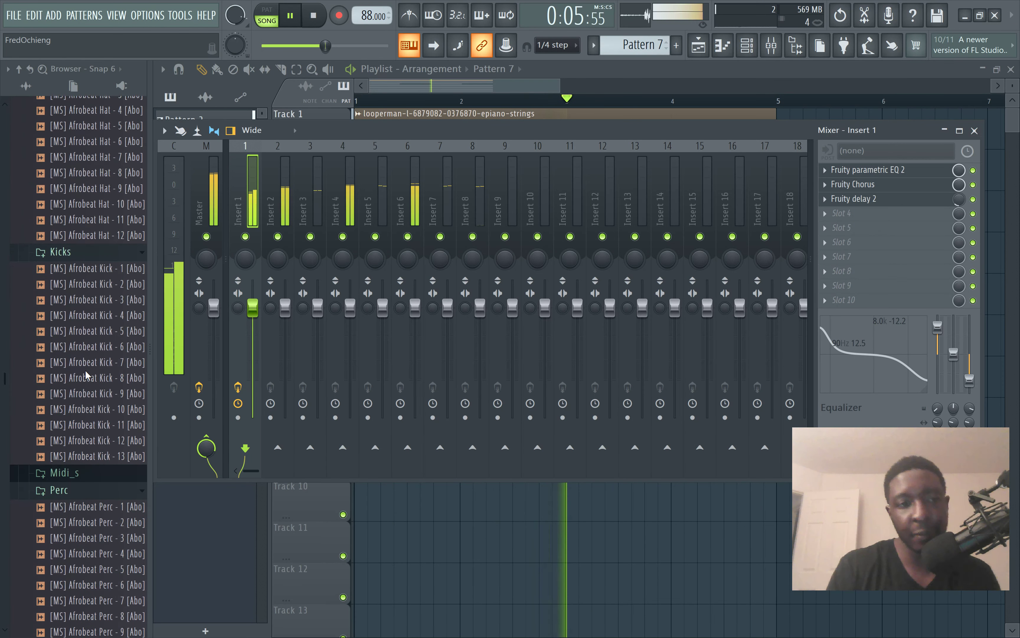
pyautogui.scroll(-2, 86, 375)
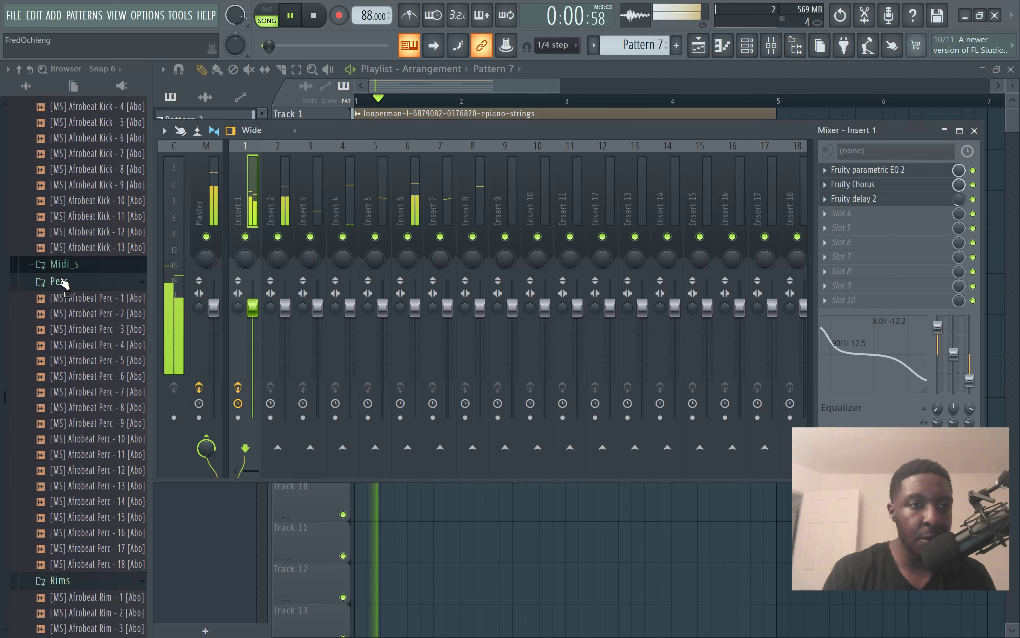
pyautogui.scroll(-15, 61, 281)
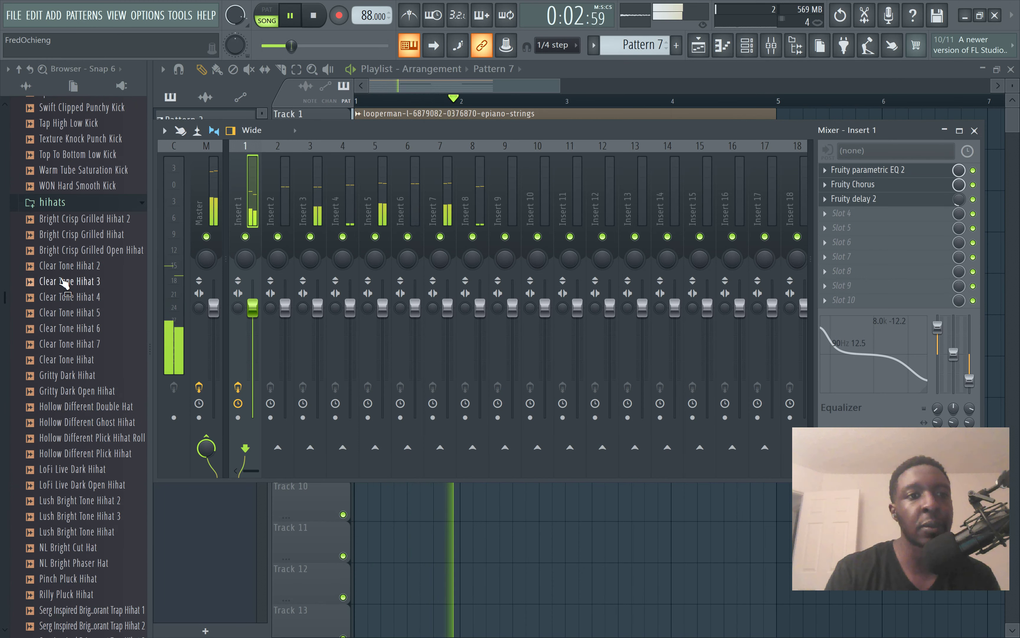
pyautogui.scroll(10, 61, 281)
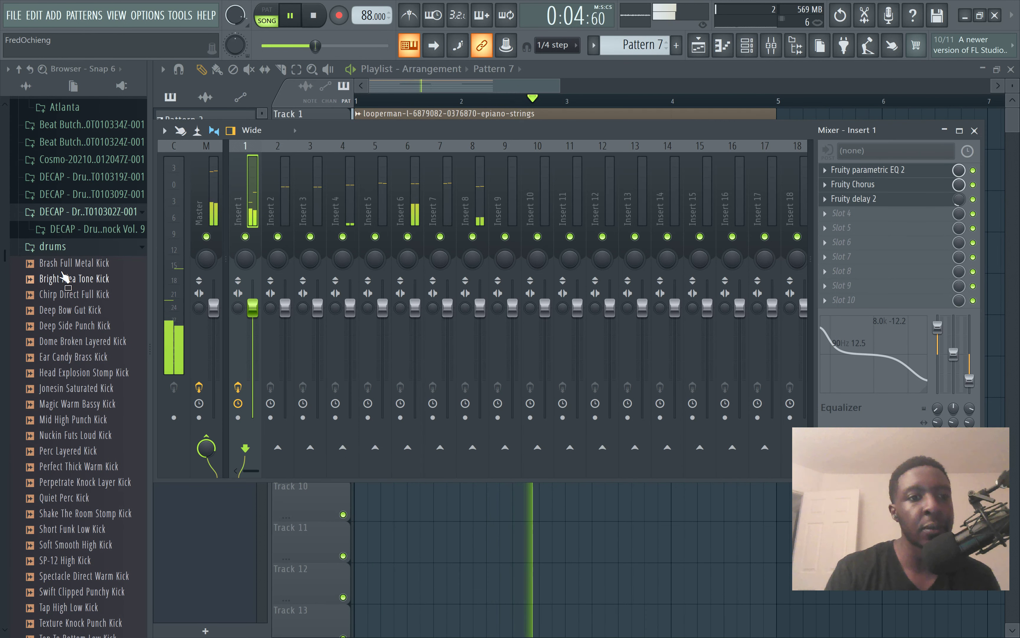
pyautogui.scroll(10, 63, 277)
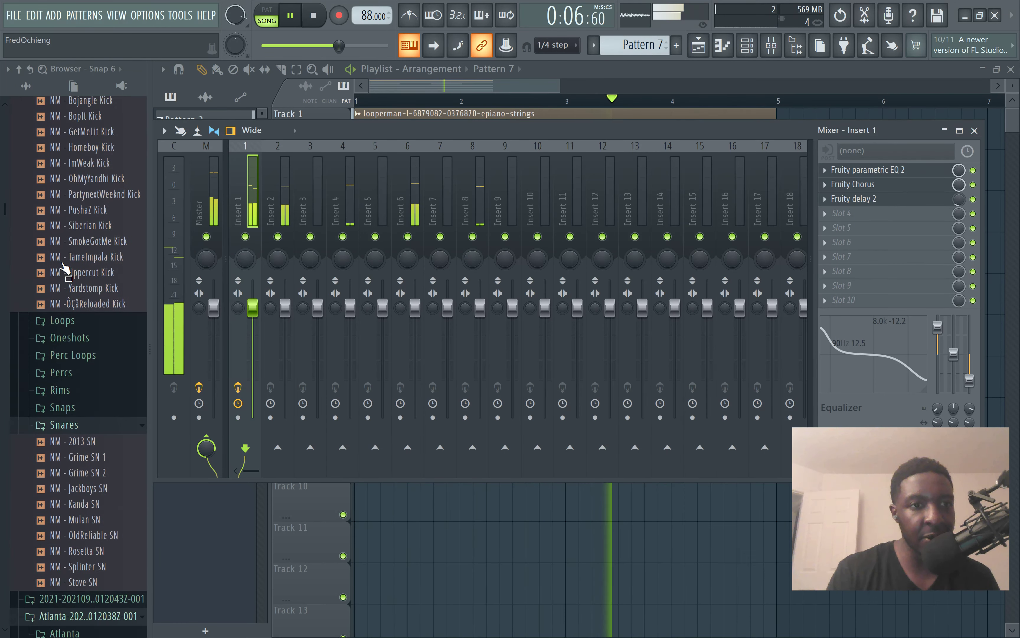
pyautogui.scroll(10, 66, 296)
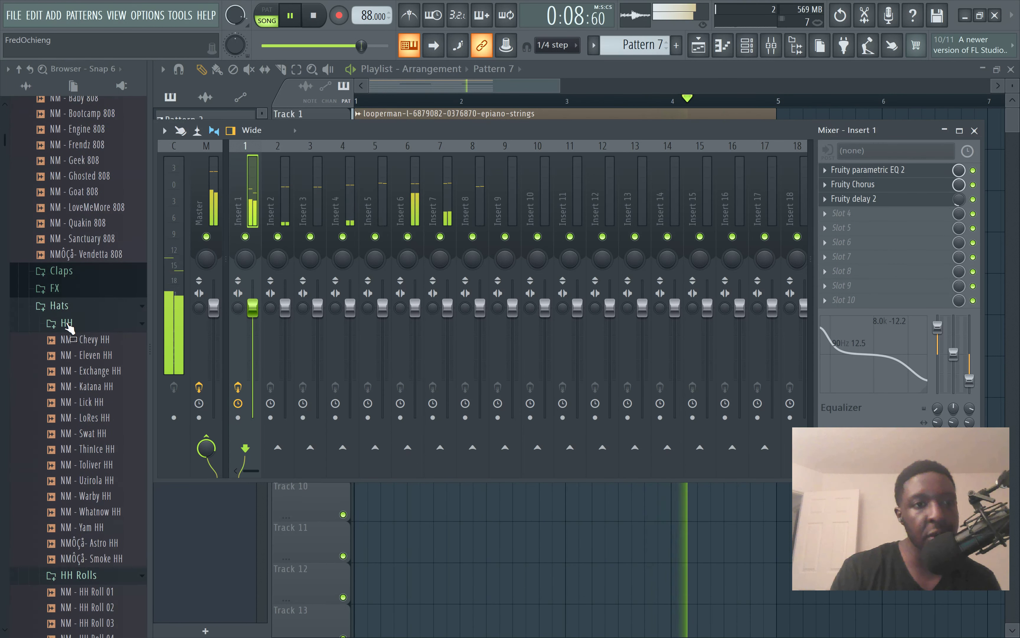
pyautogui.scroll(1, 67, 327)
pyautogui.scroll(8, 80, 236)
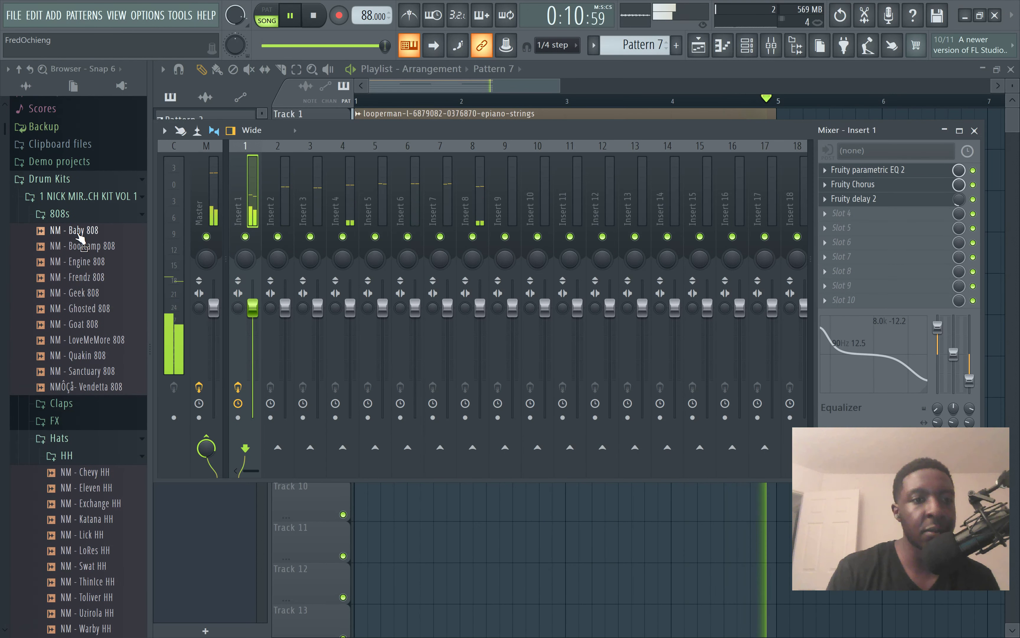
# Step: Audition the 808s from Baby to Frendz and load NM - Frendz 808 into a new channel routed to Insert 9
pyautogui.click(80, 236)
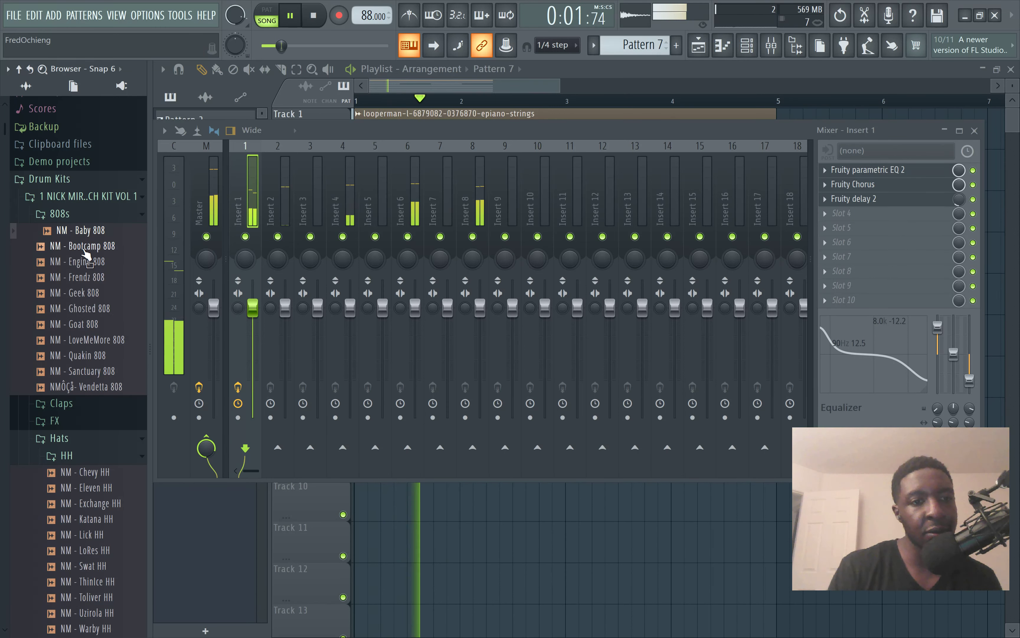
pyautogui.click(84, 247)
pyautogui.press('Down')
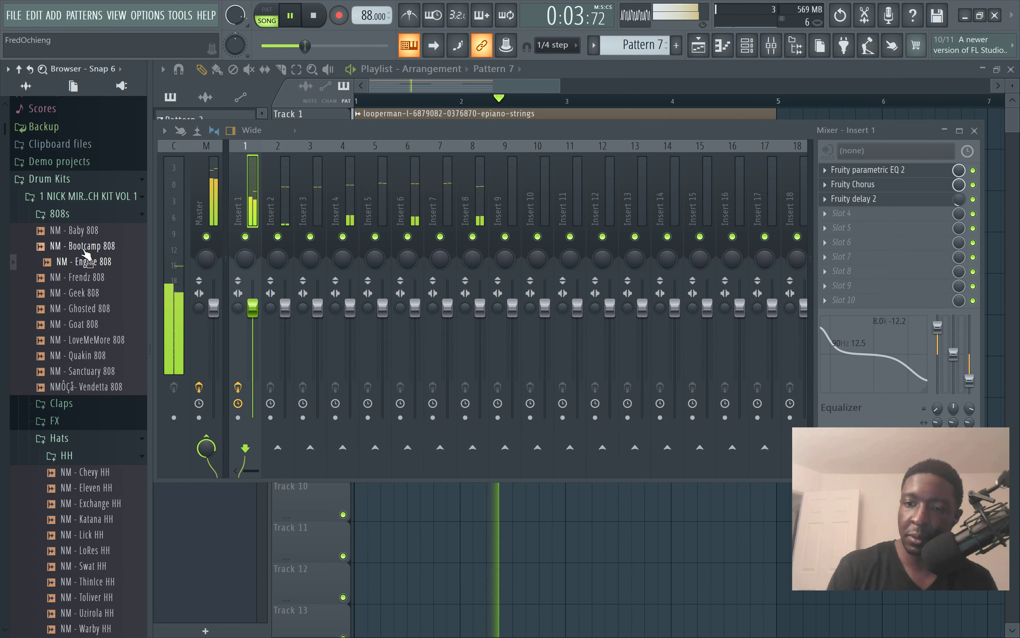
pyautogui.press('Down')
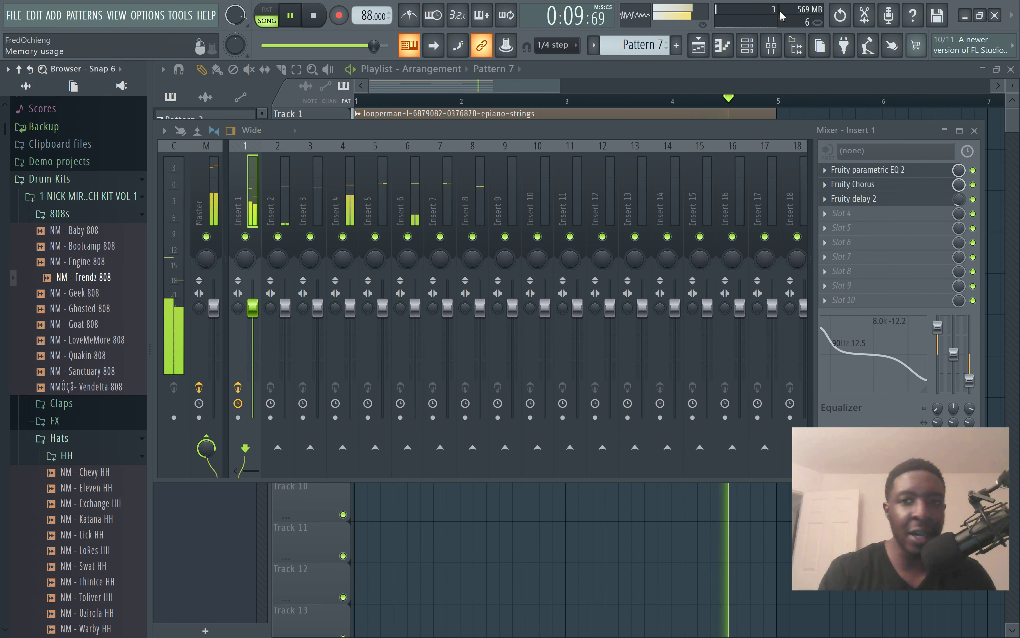
pyautogui.click(747, 46)
pyautogui.moveTo(100, 283); pyautogui.dragTo(368, 472)
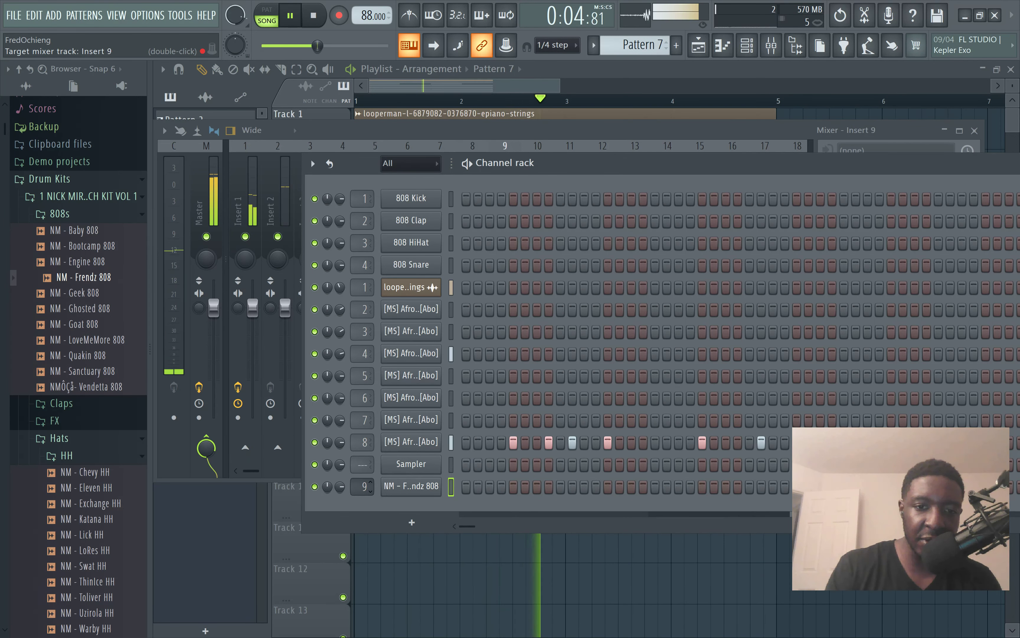
# Step: Add Fruity parametric EQ 2 to Insert 9 and pull band 7 to the lowest level at about 230 Hz
pyautogui.click(632, 137)
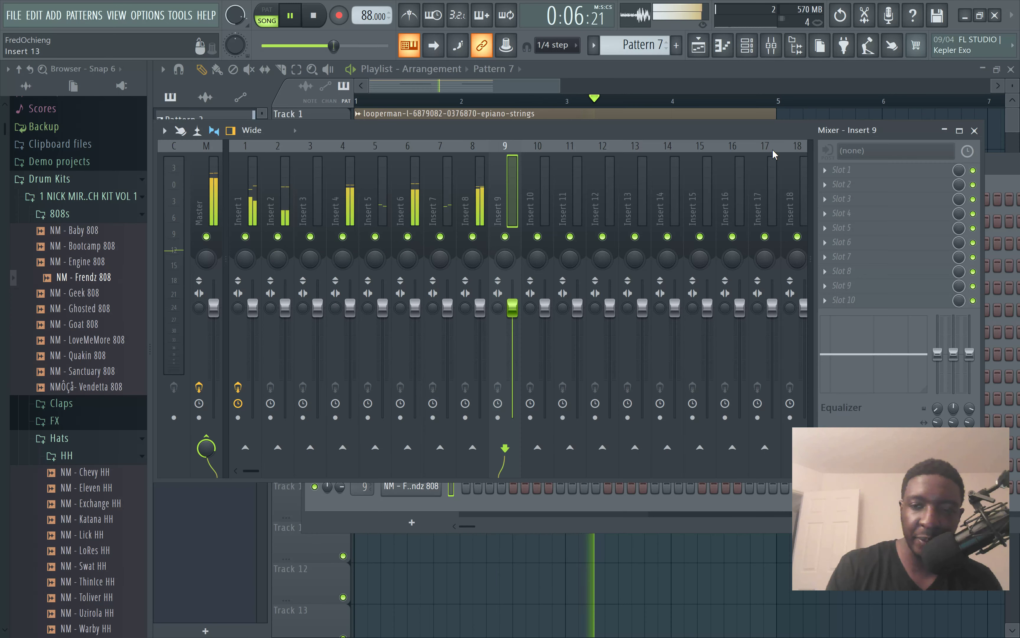
pyautogui.click(829, 177)
pyautogui.click(632, 494)
pyautogui.moveTo(546, 297); pyautogui.dragTo(369, 386)
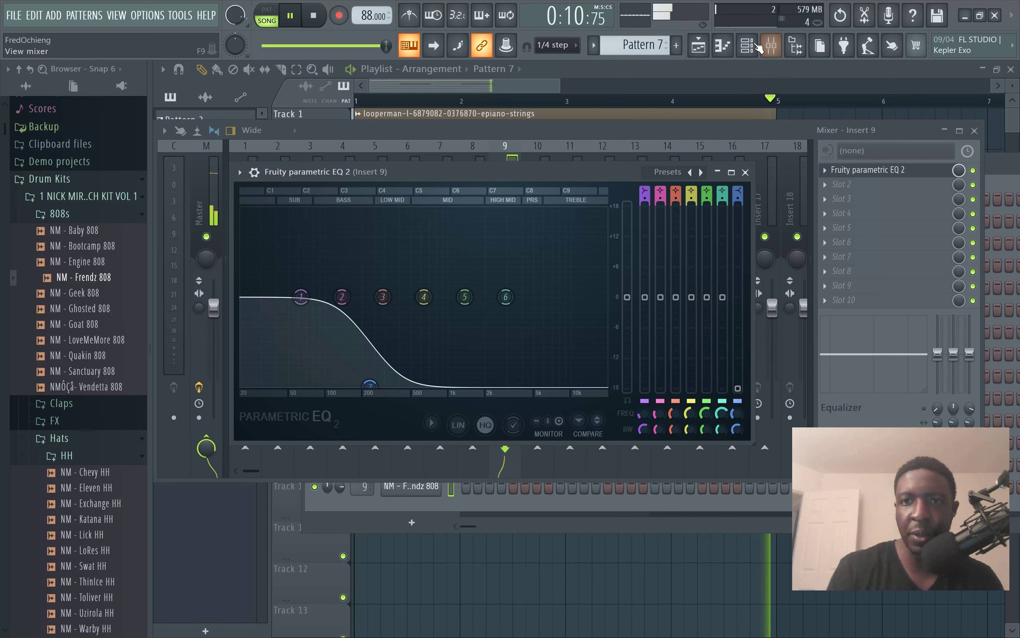
# Step: Switch to Pattern 8 and place it on Track 8 of the playlist, starting at bar 1
pyautogui.click(750, 45)
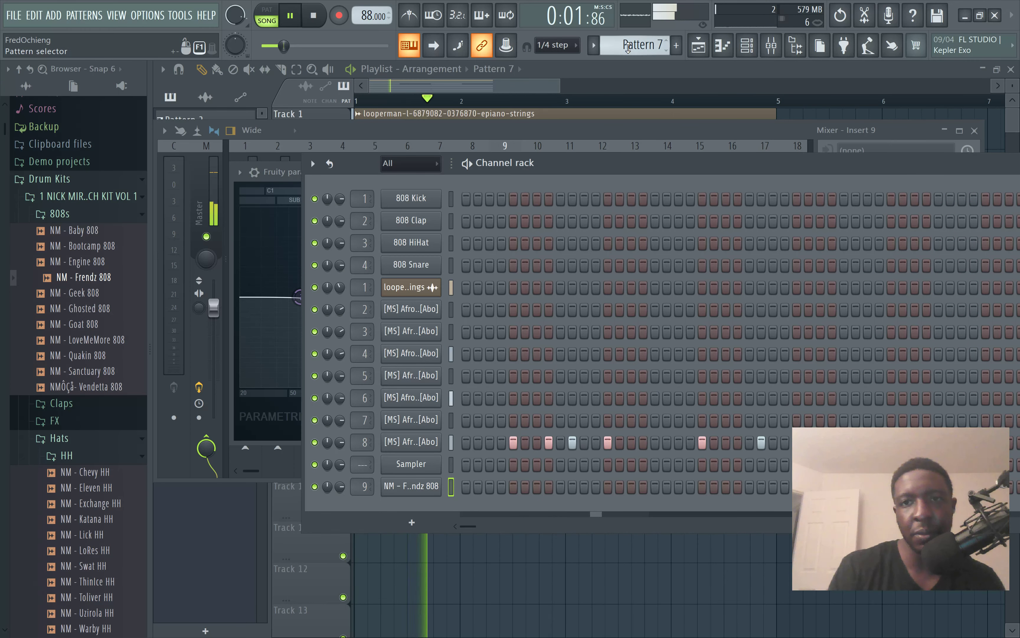
pyautogui.scroll(-1, 628, 47)
pyautogui.click(616, 70)
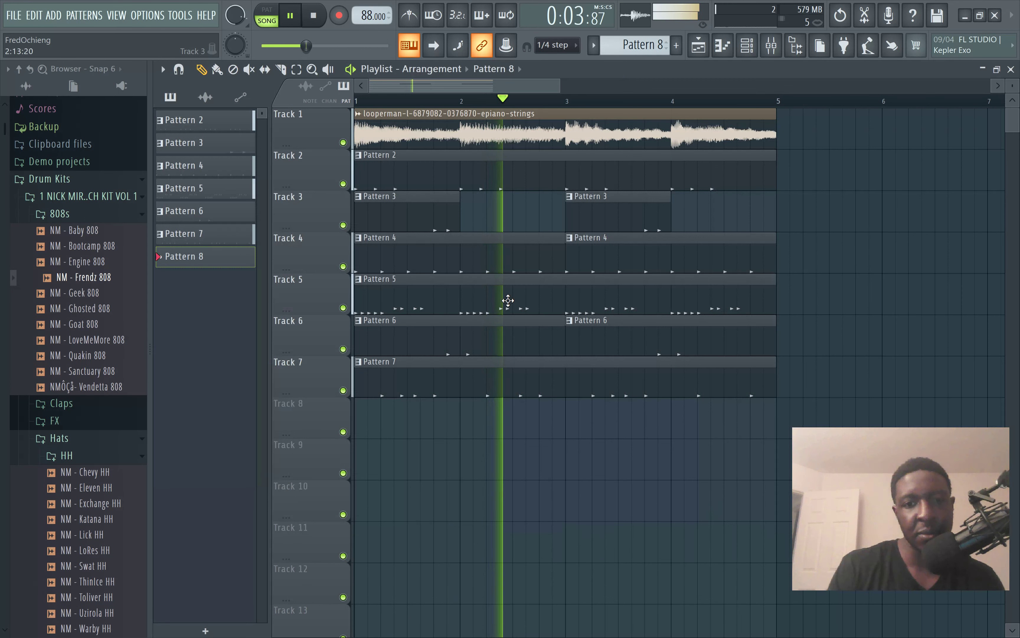
pyautogui.click(416, 424)
pyautogui.moveTo(449, 422); pyautogui.dragTo(374, 430)
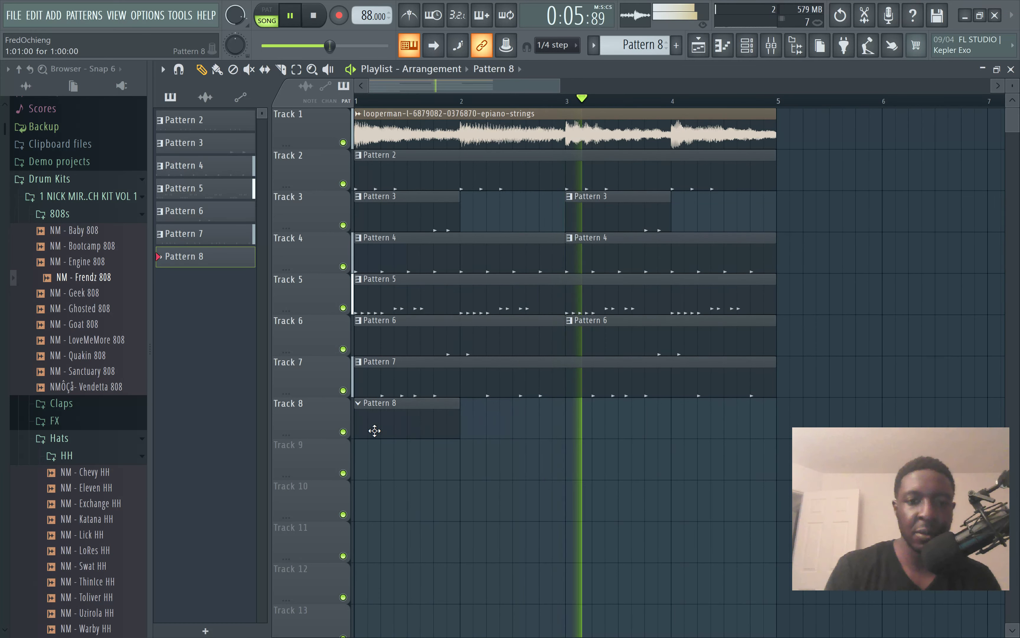
# Step: Stop playback and enable Cut itself for the NM - Frendz 808 channel
pyautogui.press('F6')
pyautogui.press('space')
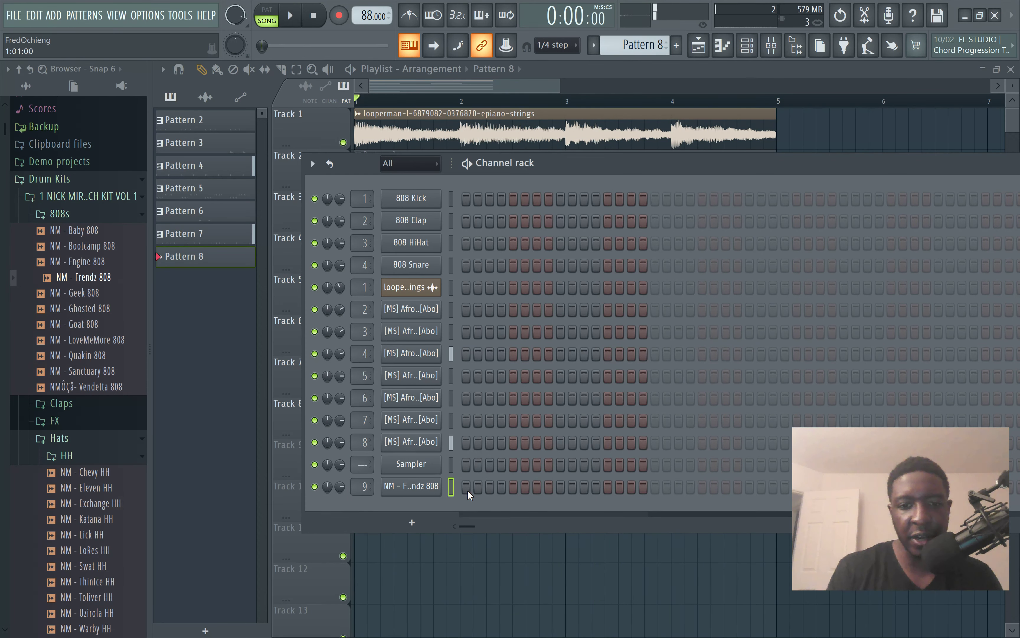
pyautogui.rightClick(437, 486)
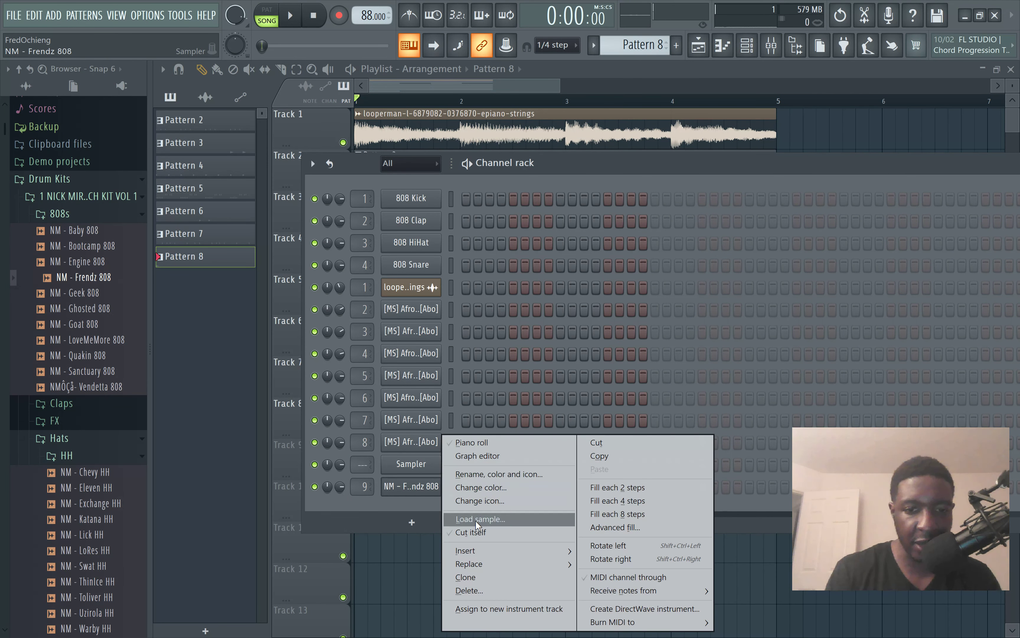
pyautogui.click(476, 533)
# Step: Try a C5 note on step 5 in the NM - Frendz 808 piano roll, checking it against the beat
pyautogui.rightClick(434, 491)
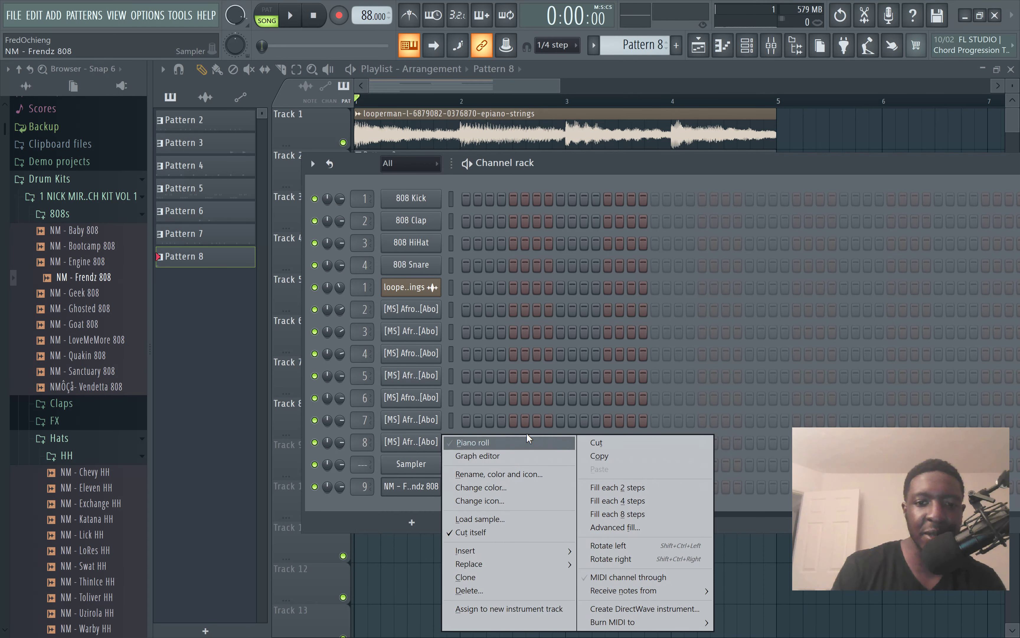
pyautogui.click(524, 442)
pyautogui.press('space')
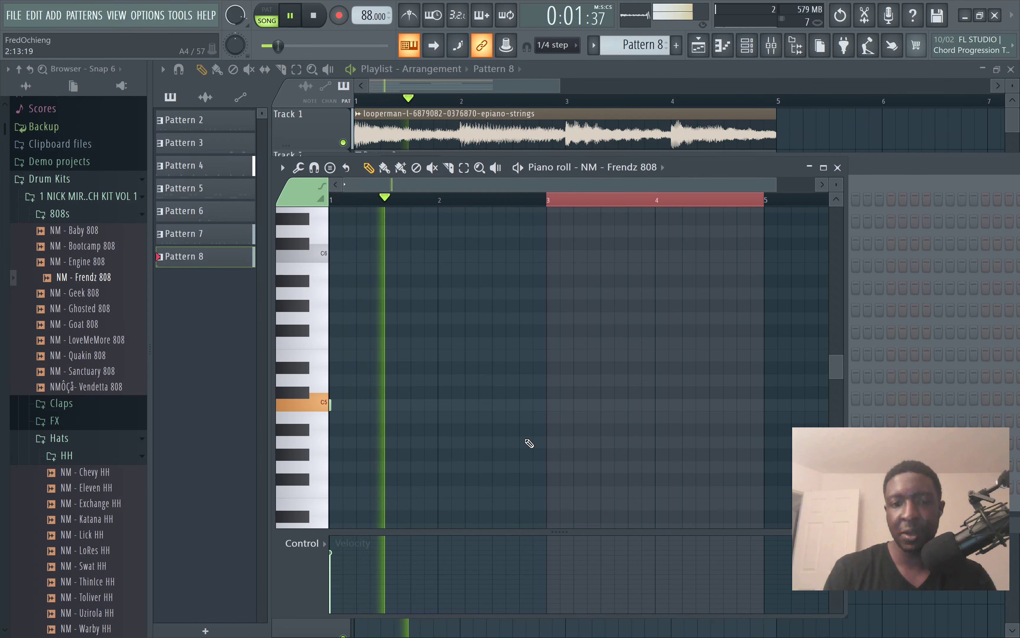
pyautogui.press('space')
pyautogui.press('space')
pyautogui.press('space')
pyautogui.press('space')
pyautogui.press('space')
pyautogui.press('space')
pyautogui.click(359, 405)
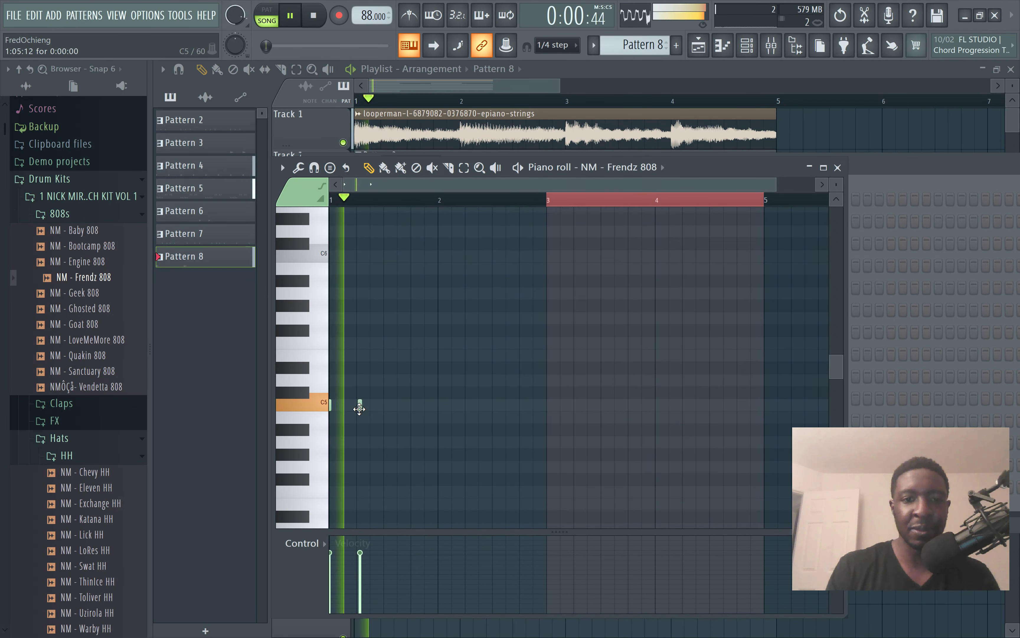
pyautogui.press('space')
pyautogui.scroll(3, 359, 408)
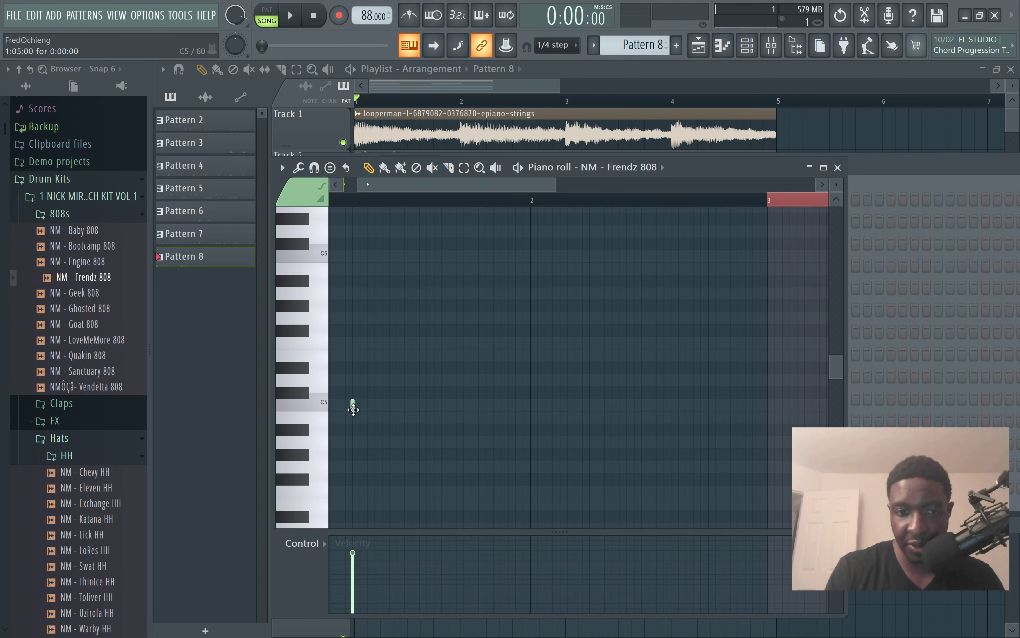
# Step: Shift band 7 of Insert 9's Fruity parametric EQ 2 to a lower frequency and check it during playback
pyautogui.click(771, 45)
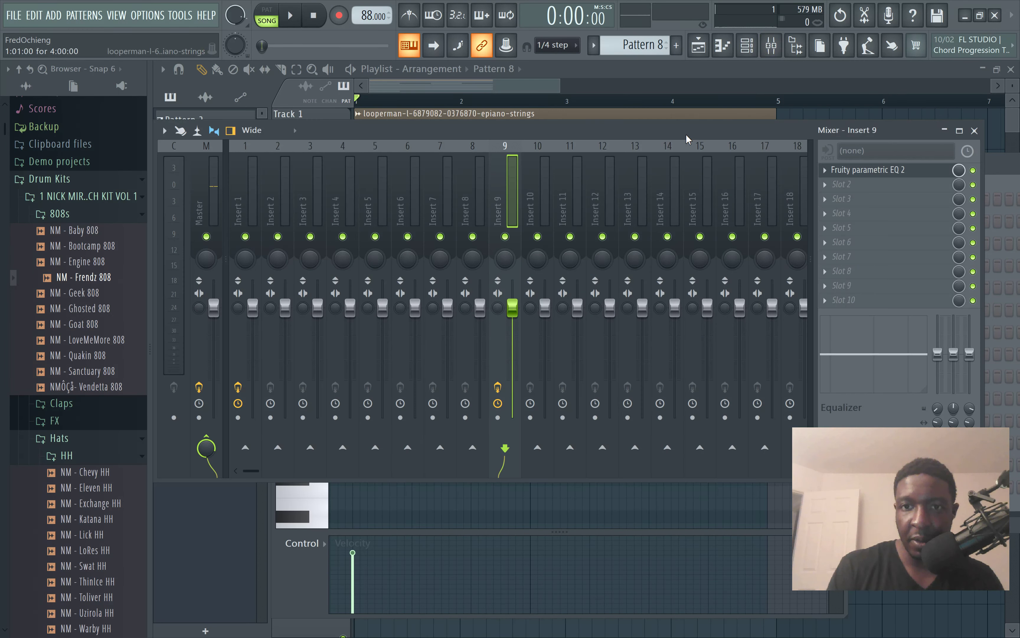
pyautogui.click(859, 171)
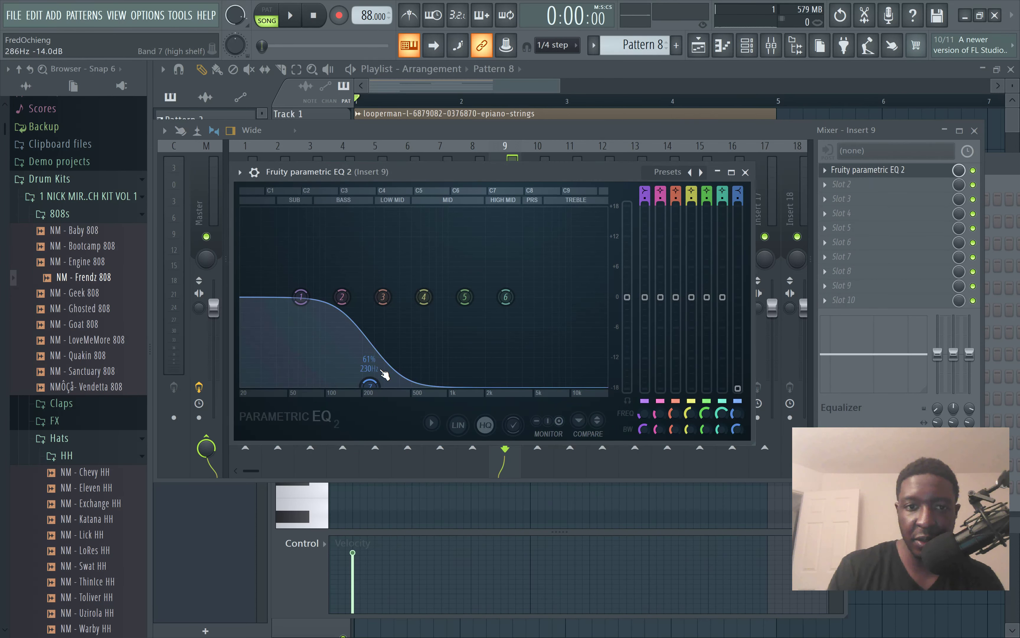
pyautogui.moveTo(370, 385); pyautogui.dragTo(324, 385)
pyautogui.press('space')
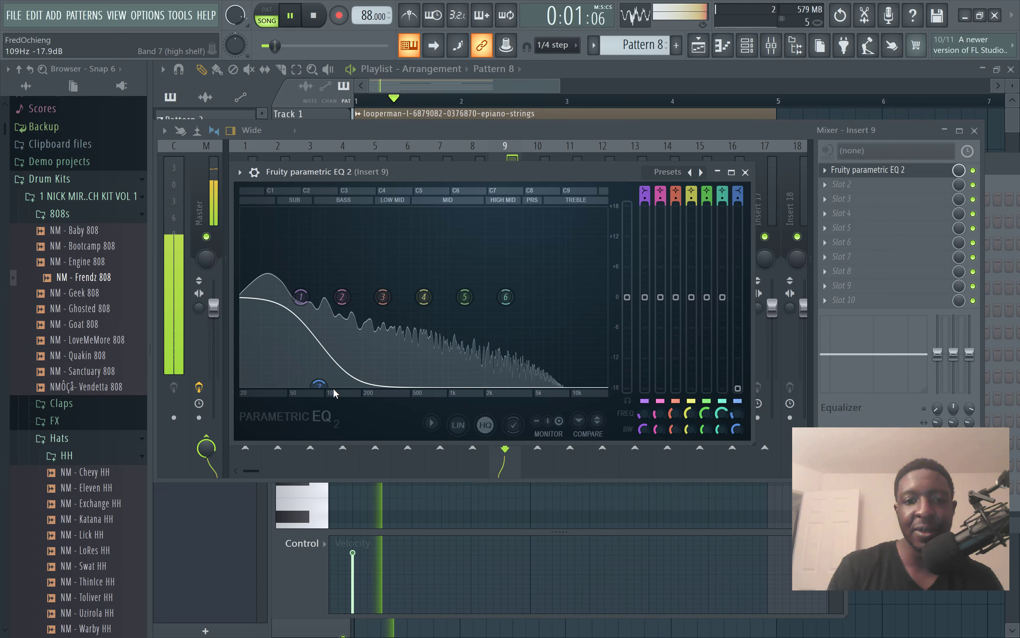
pyautogui.press('space')
# Step: Clear the test note on step 5 of the NM - Frendz 808 channel and reopen its piano roll
pyautogui.press('F6')
pyautogui.click(513, 486)
pyautogui.rightClick(437, 486)
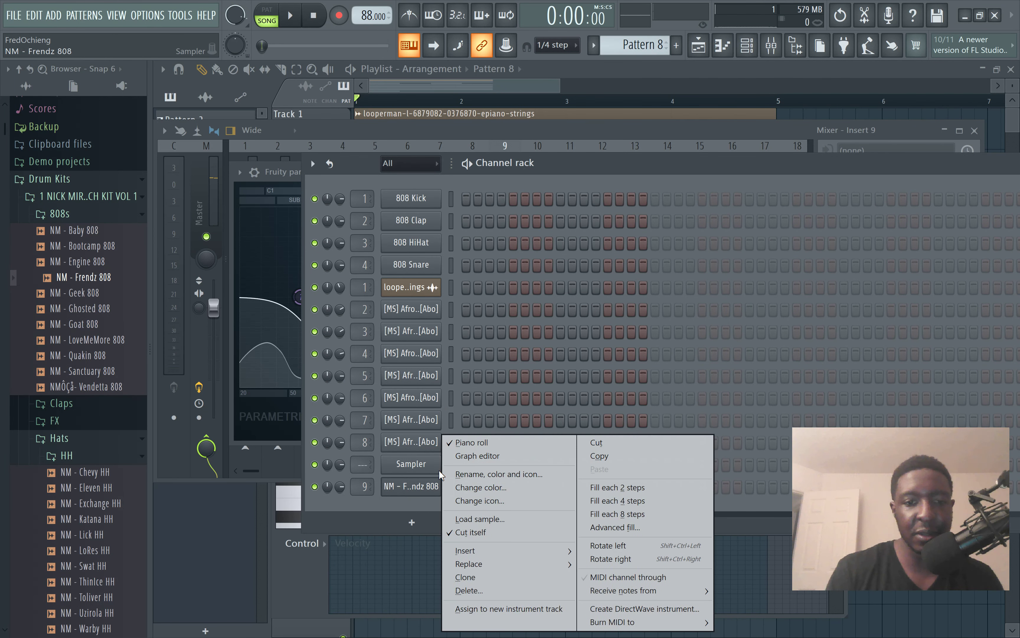
pyautogui.press('Escape')
pyautogui.rightClick(386, 486)
pyautogui.click(394, 442)
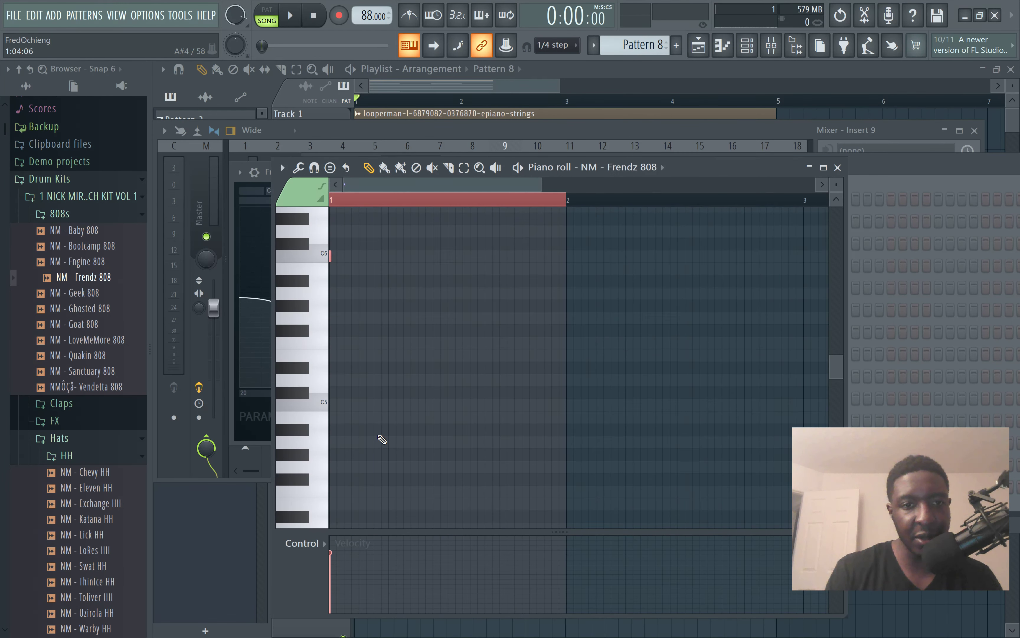
# Step: Play the beat briefly twice to try out NM - Frendz 808 notes against it
pyautogui.press('space')
pyautogui.press('space')
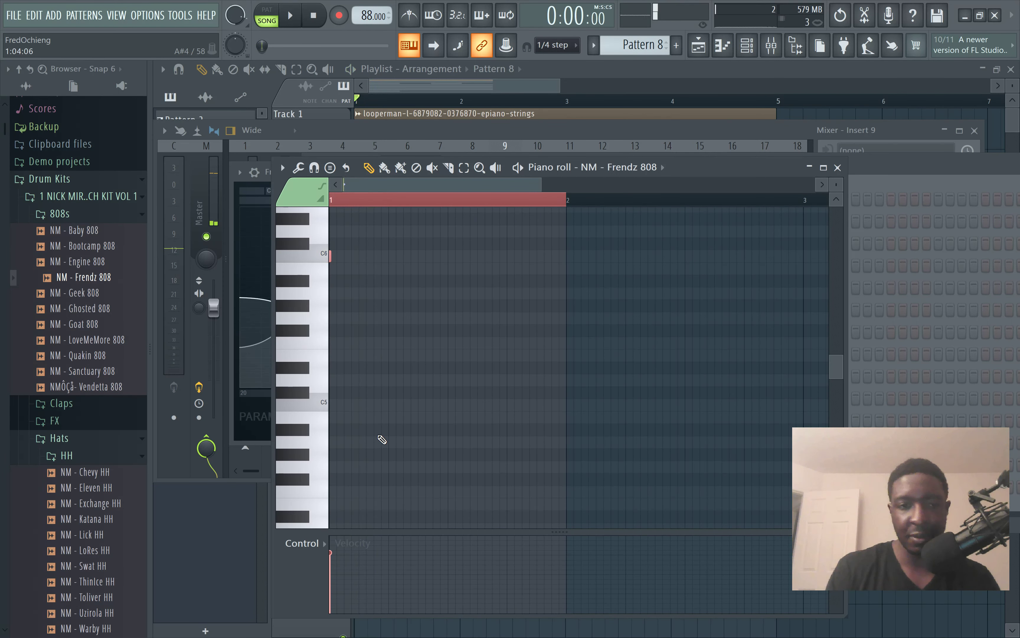
pyautogui.press('space')
pyautogui.press('space')
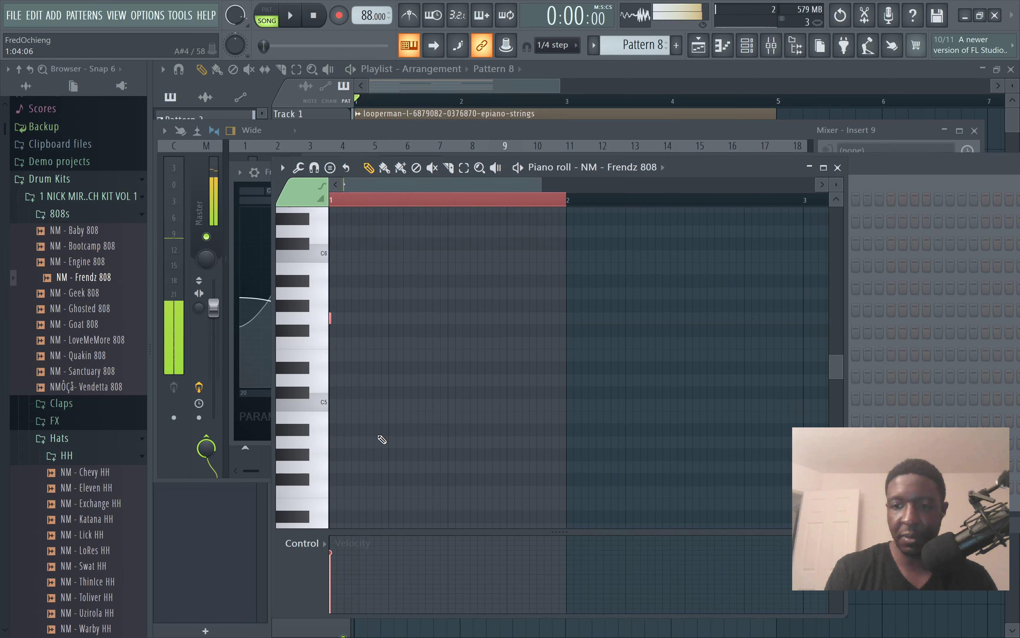
# Step: Lower the opening NM - Frendz 808 note to F5 and check it in playback
pyautogui.press('space')
pyautogui.press('space')
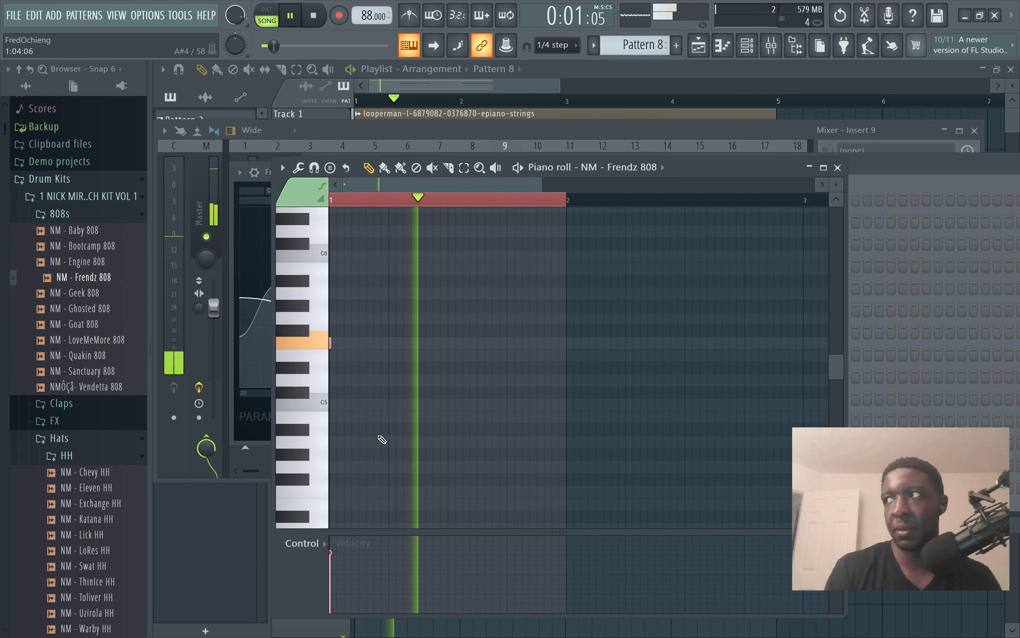
# Step: Try a second F5 note late in step 3 of bar 1, nudging it and checking it against the beat
pyautogui.click(370, 344)
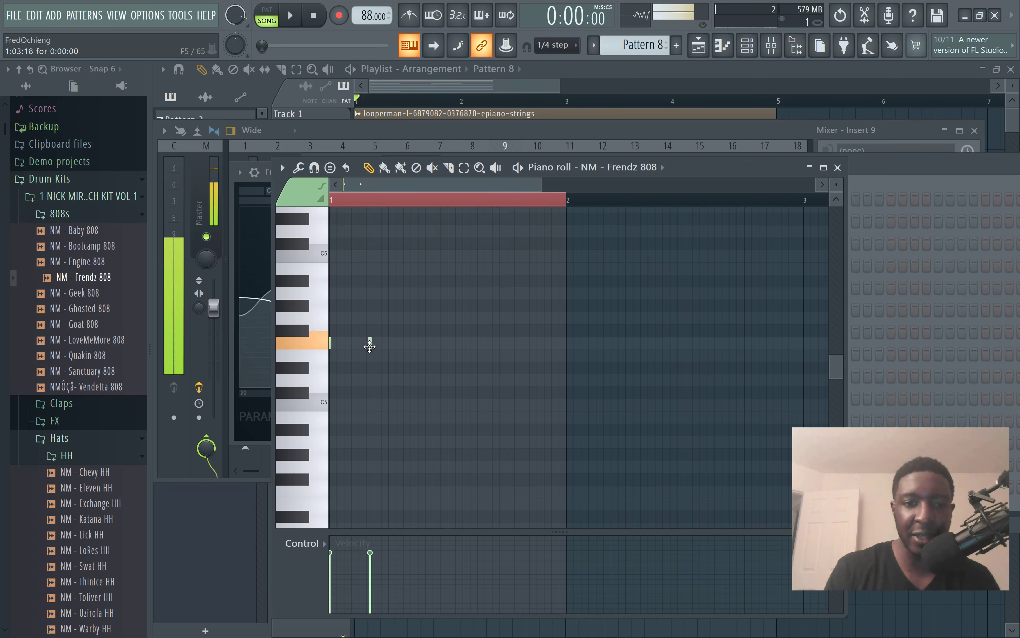
pyautogui.click(370, 345)
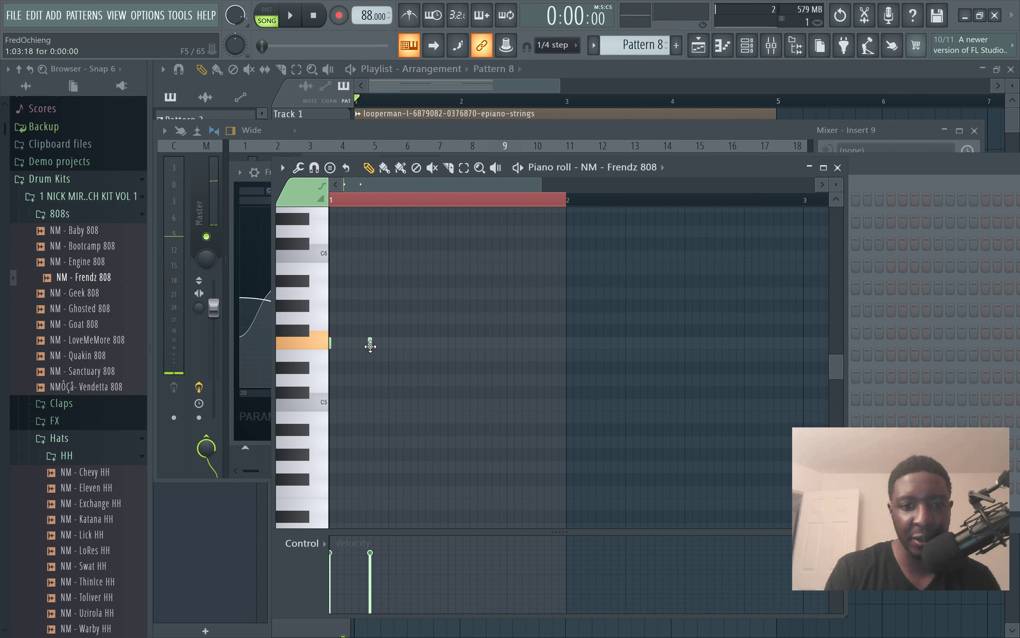
pyautogui.press('space')
pyautogui.press('space')
pyautogui.click(368, 343)
pyautogui.moveTo(369, 344); pyautogui.dragTo(373, 344)
pyautogui.press('space')
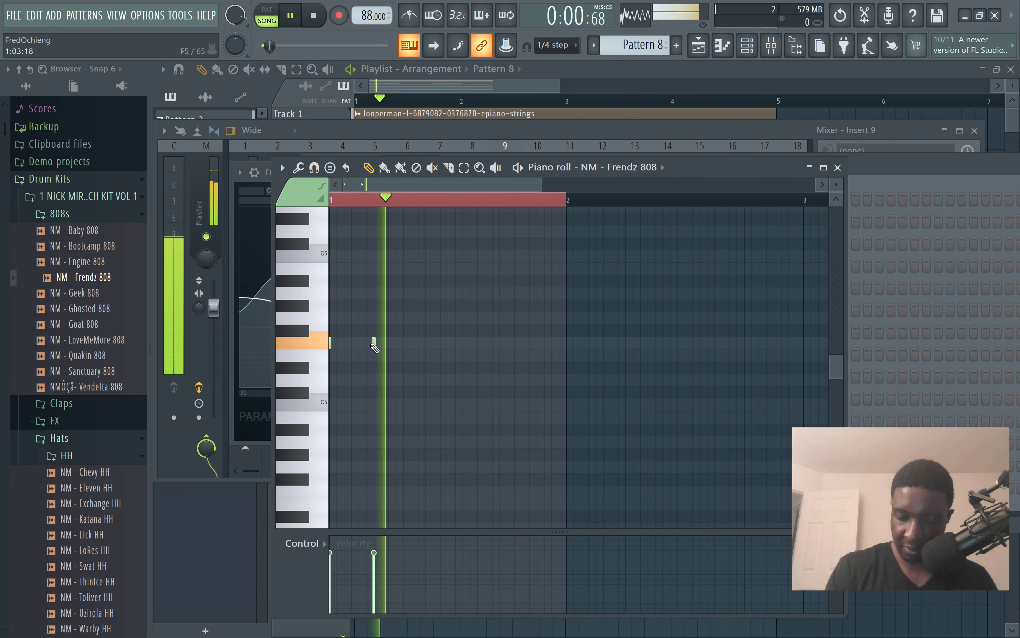
pyautogui.rightClick(376, 347)
pyautogui.press('space')
# Step: Try a second F5 note in step 6 of bar 1, nudging it earlier during playback
pyautogui.click(413, 344)
pyautogui.press('space')
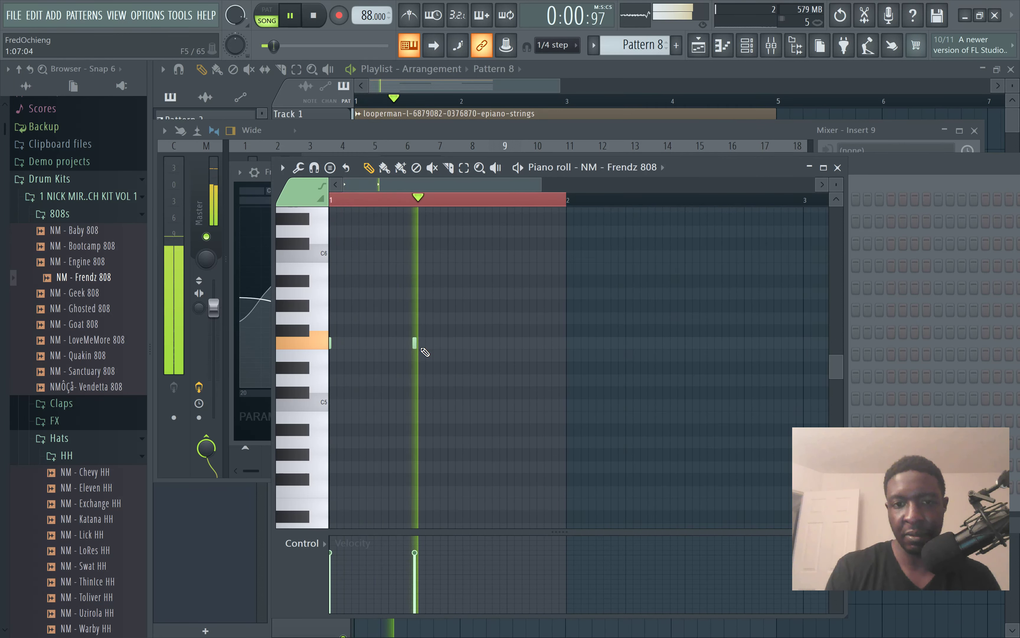
pyautogui.moveTo(414, 344); pyautogui.dragTo(405, 344)
pyautogui.press('space')
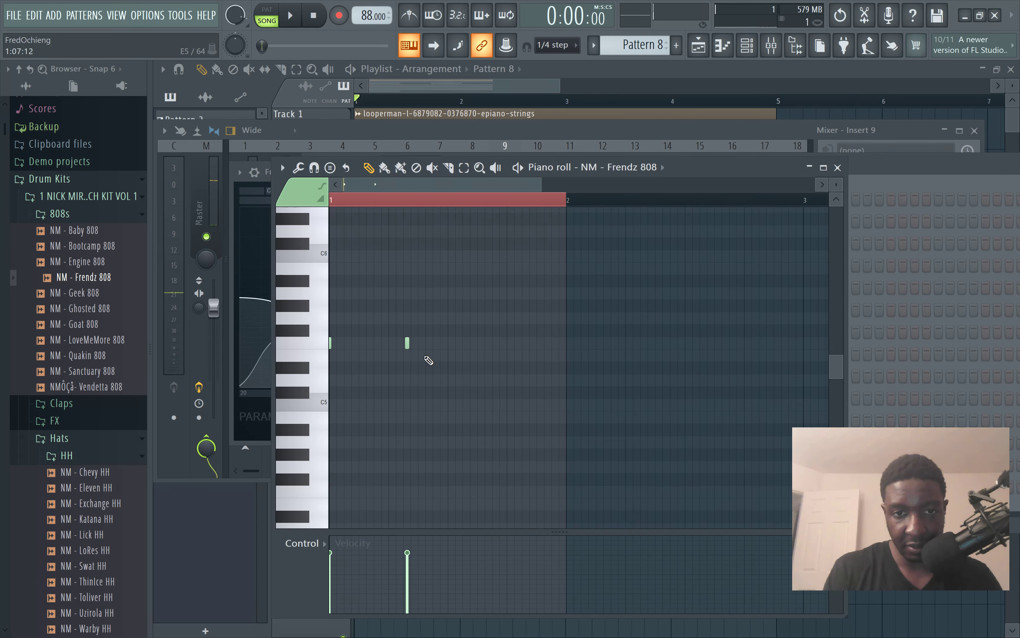
pyautogui.scroll(2, 429, 360)
pyautogui.rightClick(385, 342)
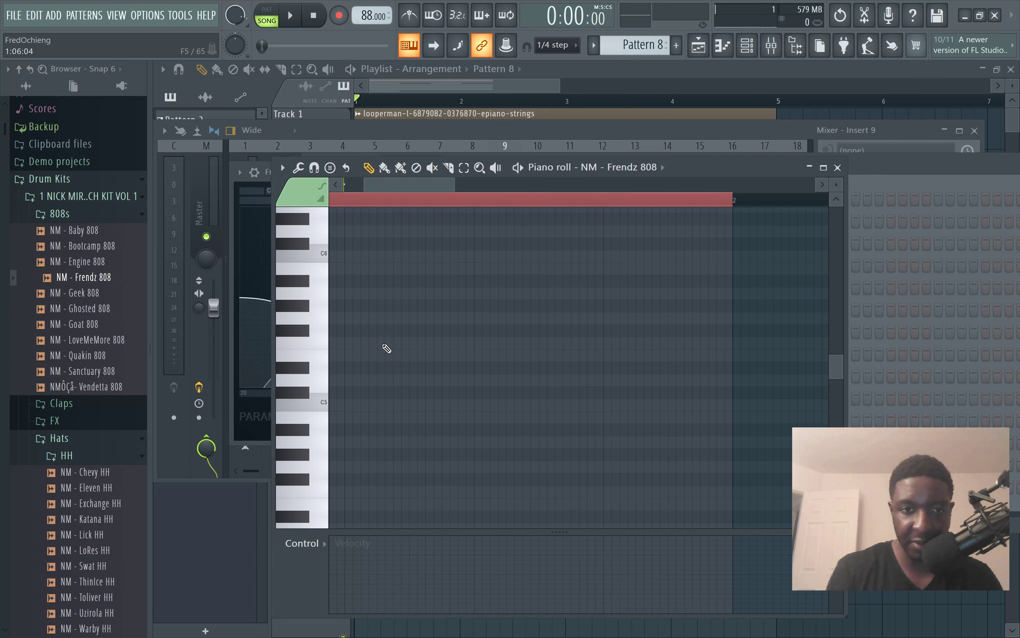
# Step: Set the global snap to 1/2 step
pyautogui.click(567, 45)
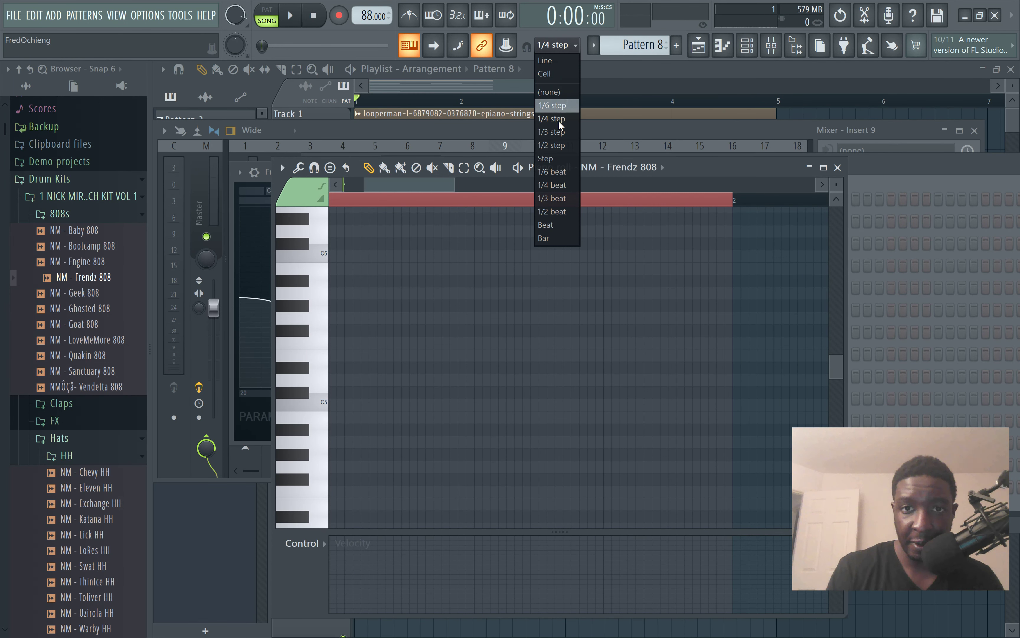
pyautogui.click(560, 146)
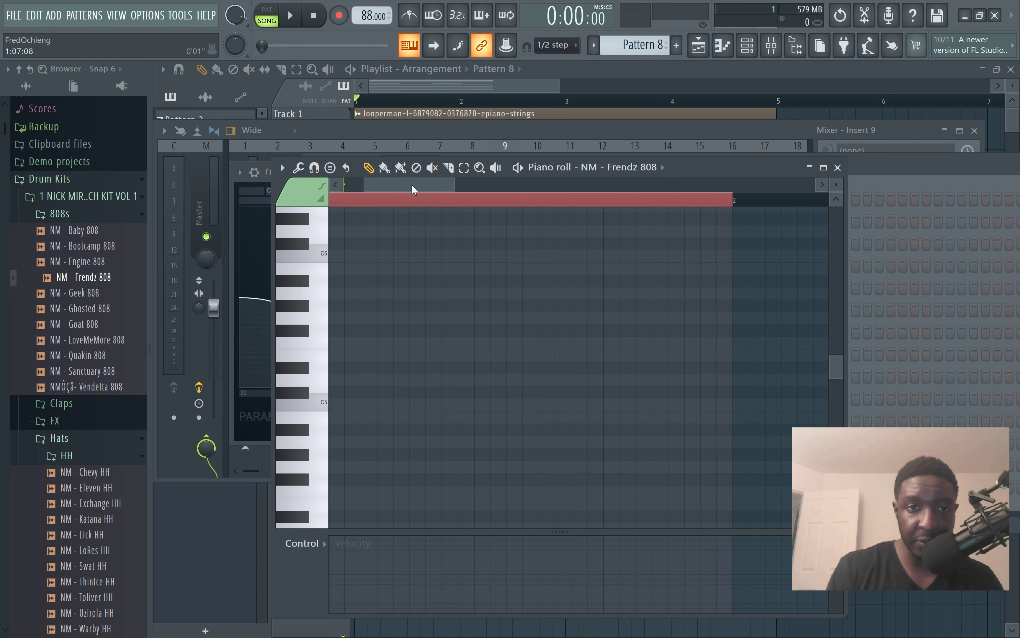
pyautogui.scroll(2, 415, 193)
# Step: Try a second F5 note on step 6 and on step 5 of bar 1, playing along with the metronome
pyautogui.press('space')
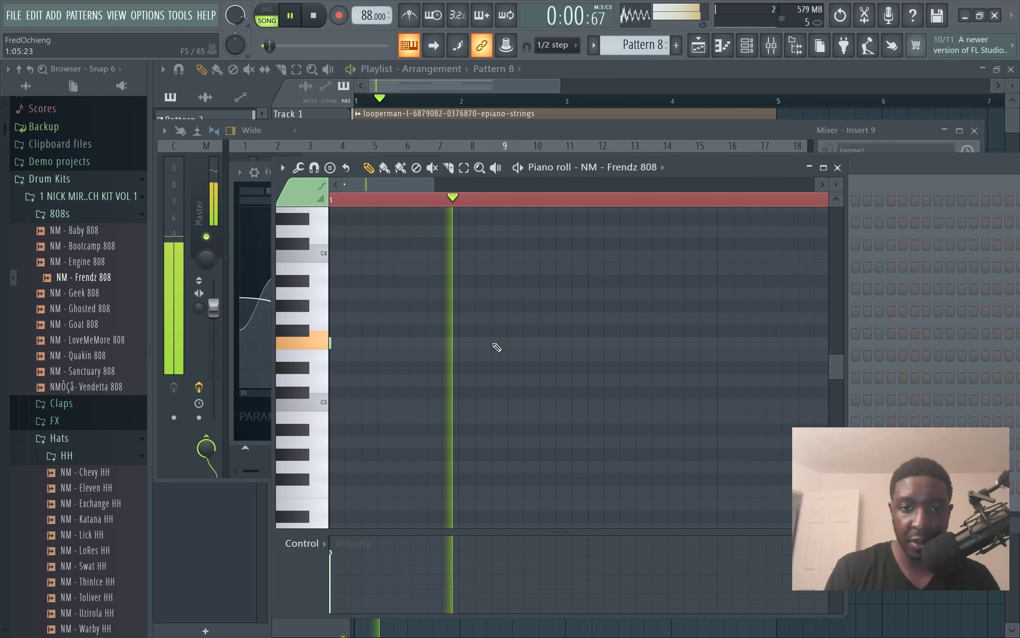
pyautogui.hotkey('ctrl', 'm')
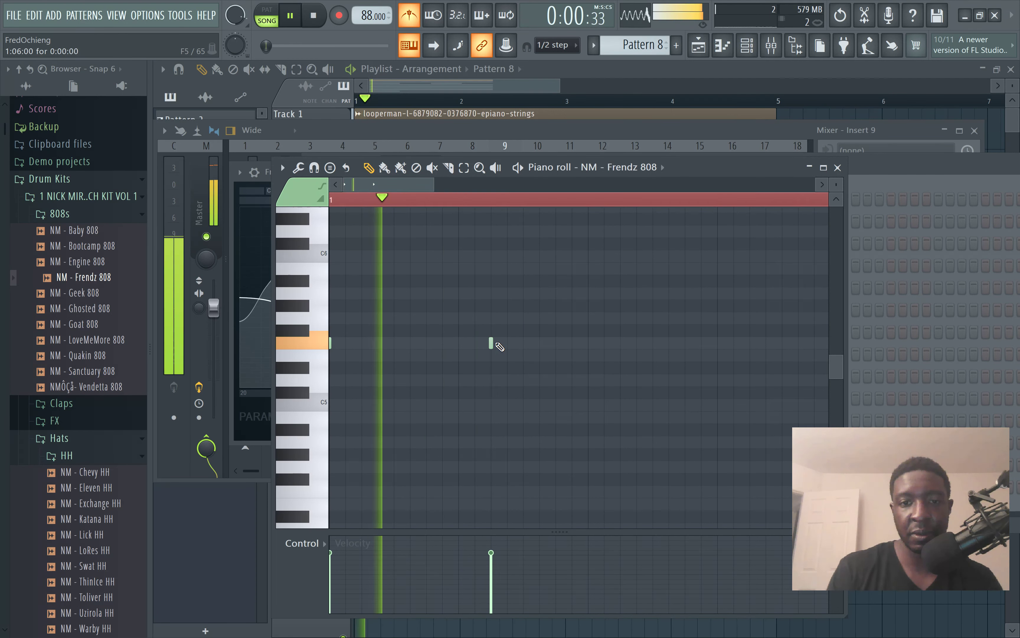
pyautogui.click(491, 342)
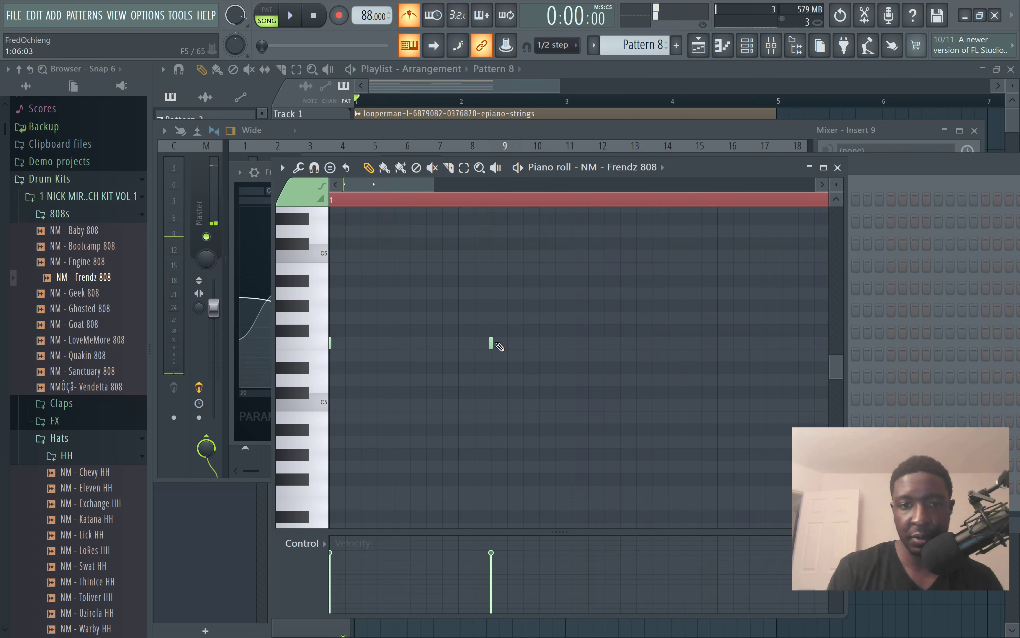
pyautogui.moveTo(491, 344); pyautogui.dragTo(460, 344)
pyautogui.press('space')
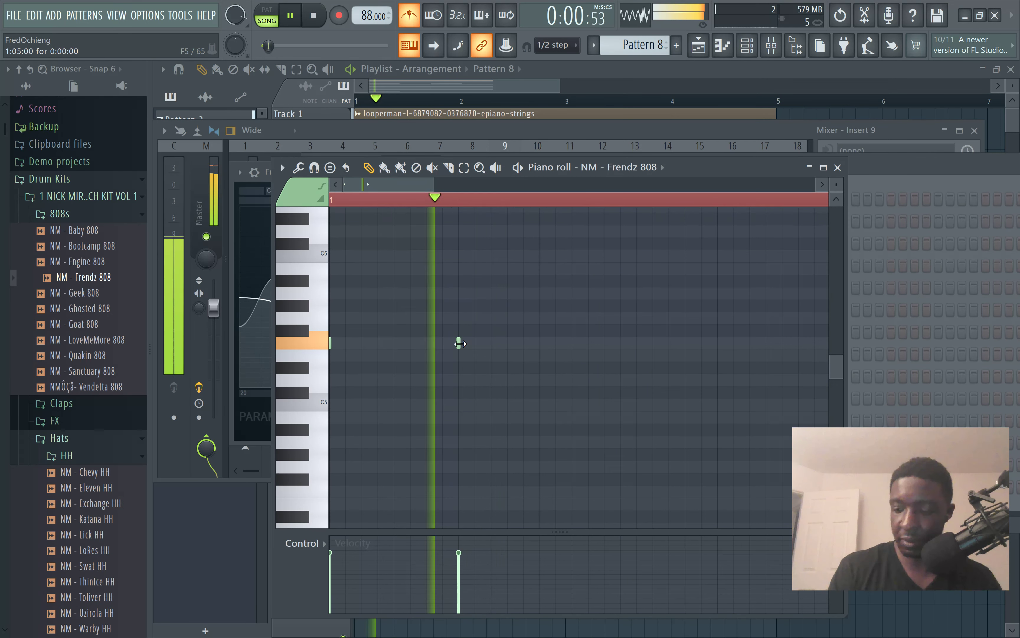
pyautogui.rightClick(460, 344)
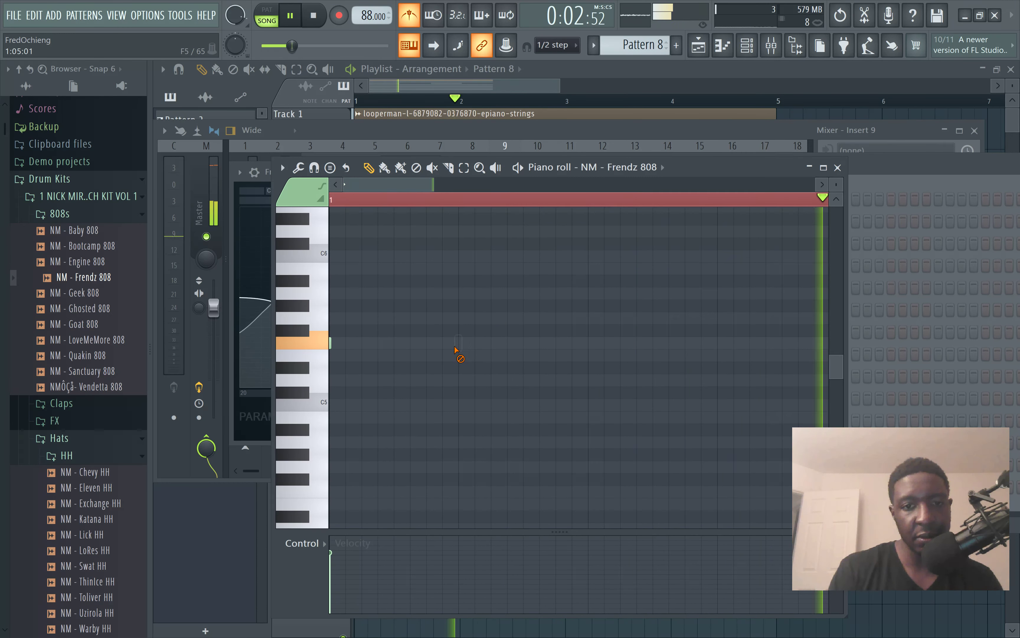
pyautogui.press('space')
# Step: Lengthen the opening F5 note of the 808 to 8 steps and play the beat
pyautogui.click(333, 342)
pyautogui.moveTo(557, 344); pyautogui.dragTo(586, 348)
pyautogui.press('space')
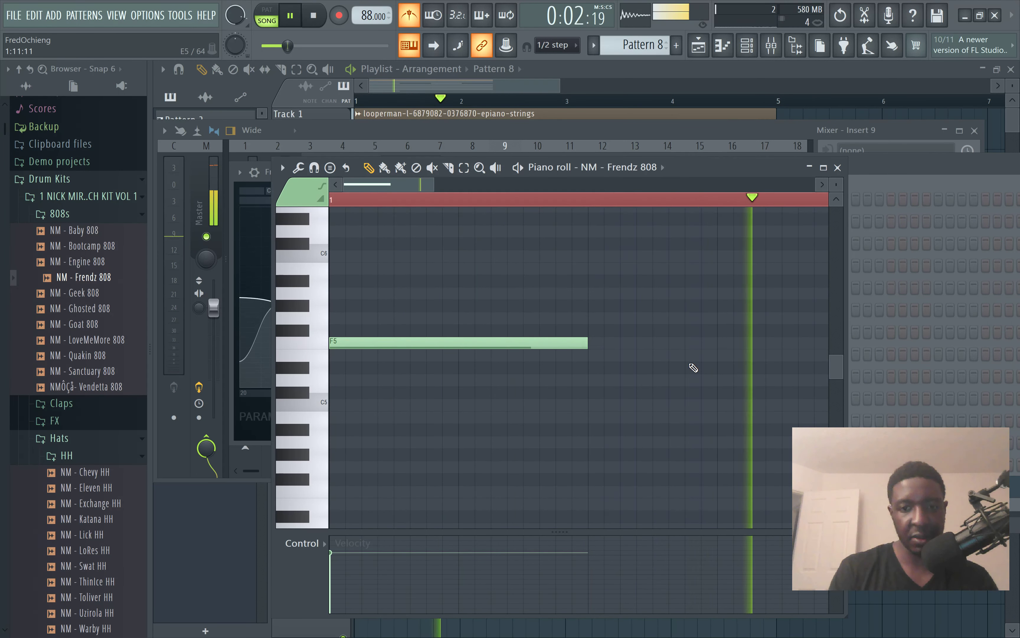
# Step: Place a second 8-step F5 note for the 808 at the start of bar 2
pyautogui.scroll(-3, 656, 379)
pyautogui.click(604, 344)
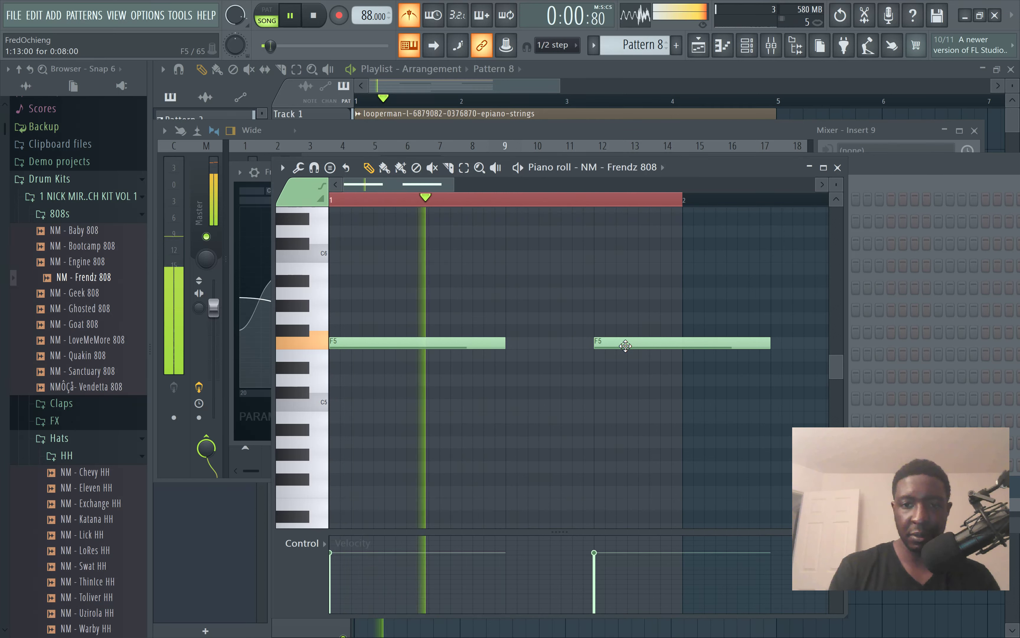
pyautogui.moveTo(675, 345); pyautogui.dragTo(763, 346)
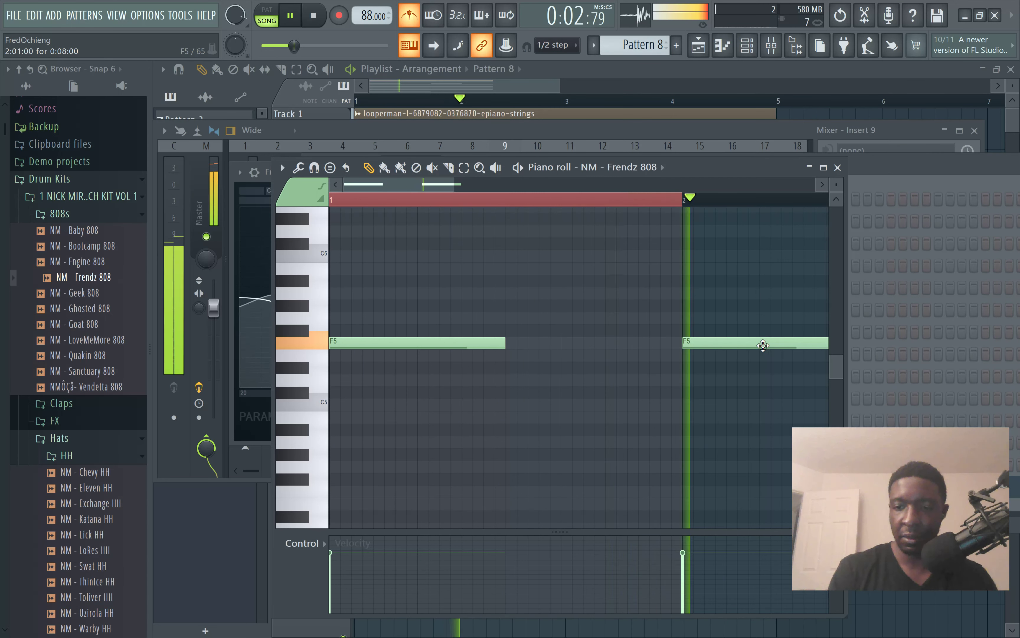
pyautogui.scroll(-2, 767, 351)
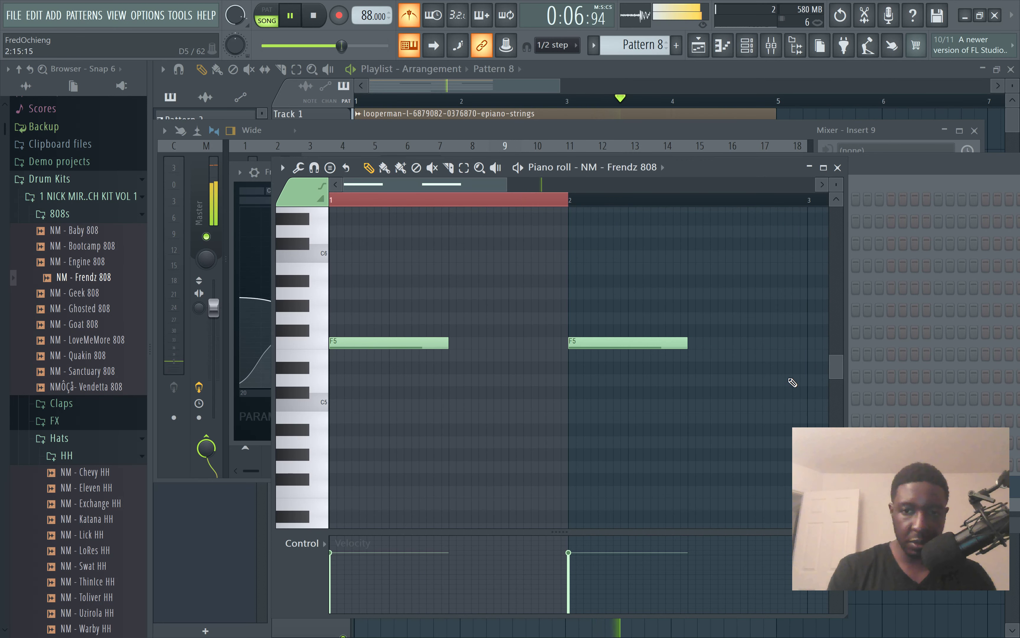
# Step: Duplicate both F5 notes into bars 3 and 4, transpose the copies to D5, and play the result with the metronome turned off
pyautogui.hotkey('ctrl', 'a')
pyautogui.hotkey('ctrl', 'b')
pyautogui.press('space')
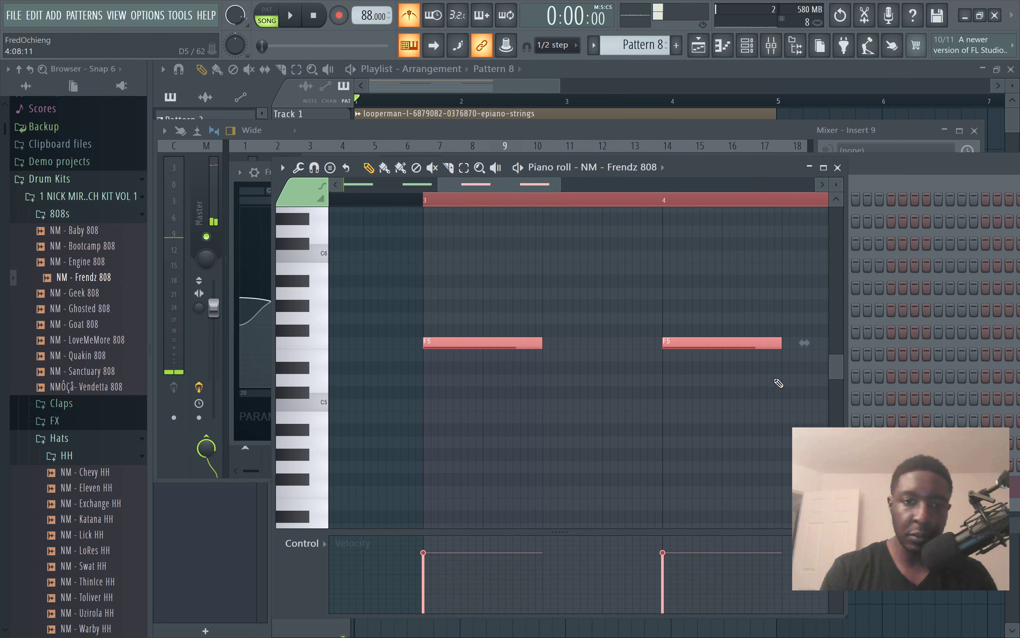
pyautogui.moveTo(500, 359); pyautogui.dragTo(501, 377)
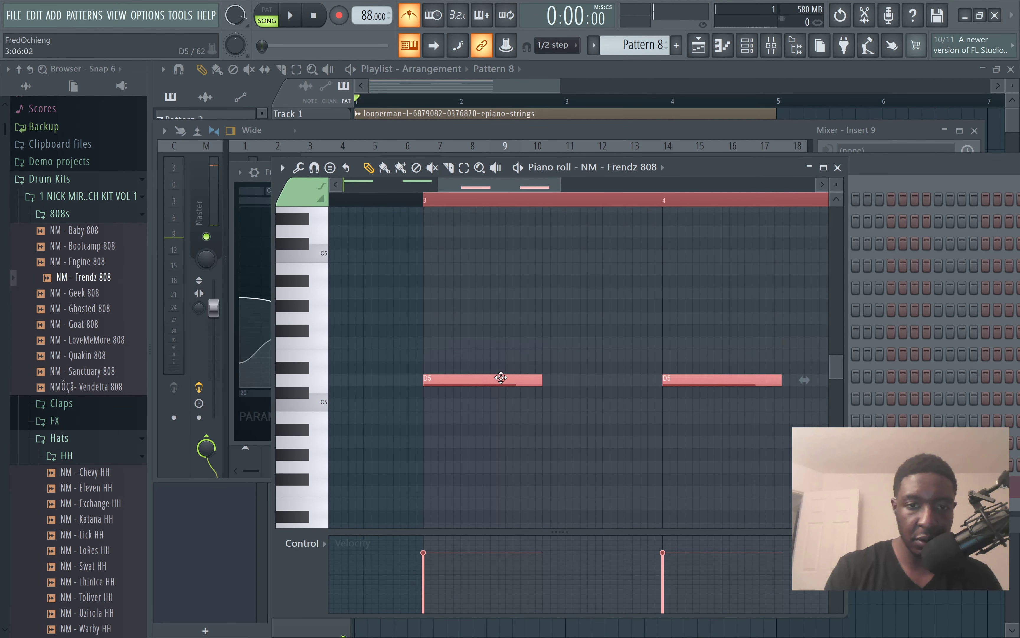
pyautogui.press('space')
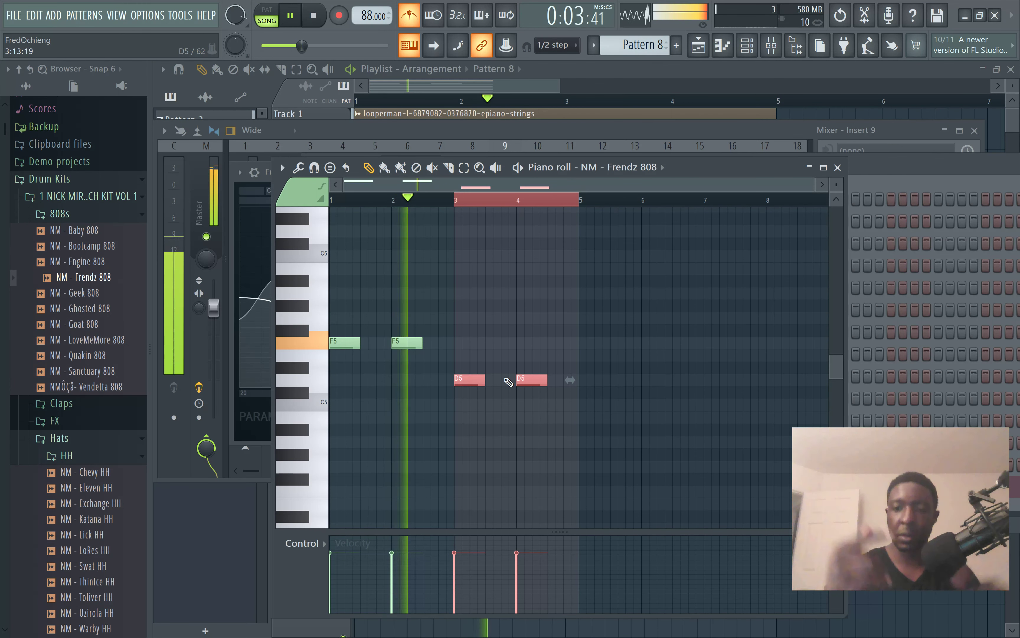
pyautogui.click(408, 16)
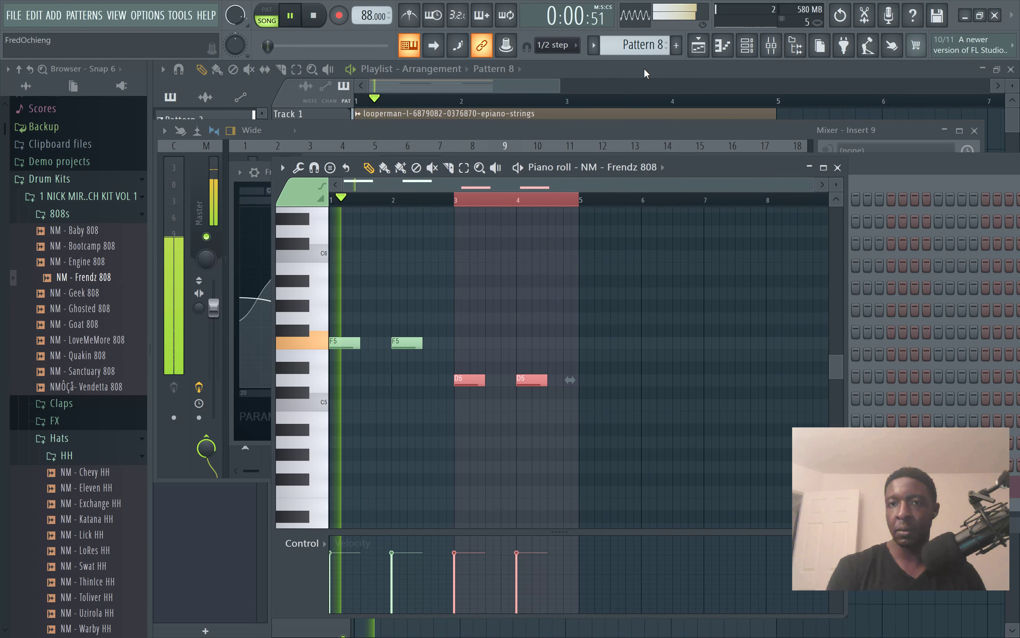
# Step: Set band 7 of Insert 9's Fruity parametric EQ 2 to -18 dB at about 50 Hz while the beat plays
pyautogui.click(777, 50)
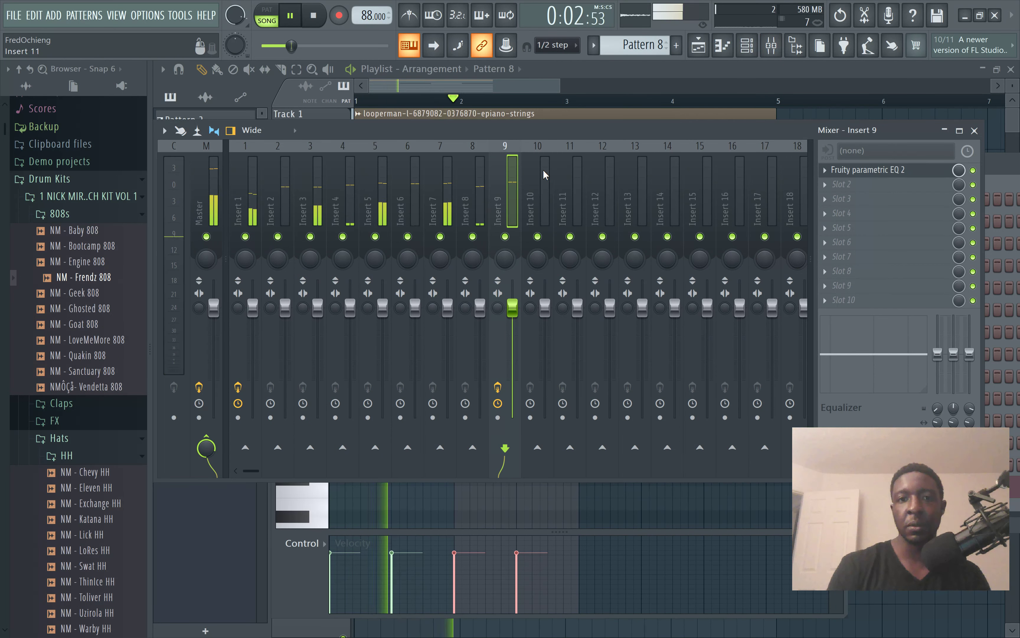
pyautogui.click(853, 171)
pyautogui.moveTo(329, 338); pyautogui.dragTo(279, 392)
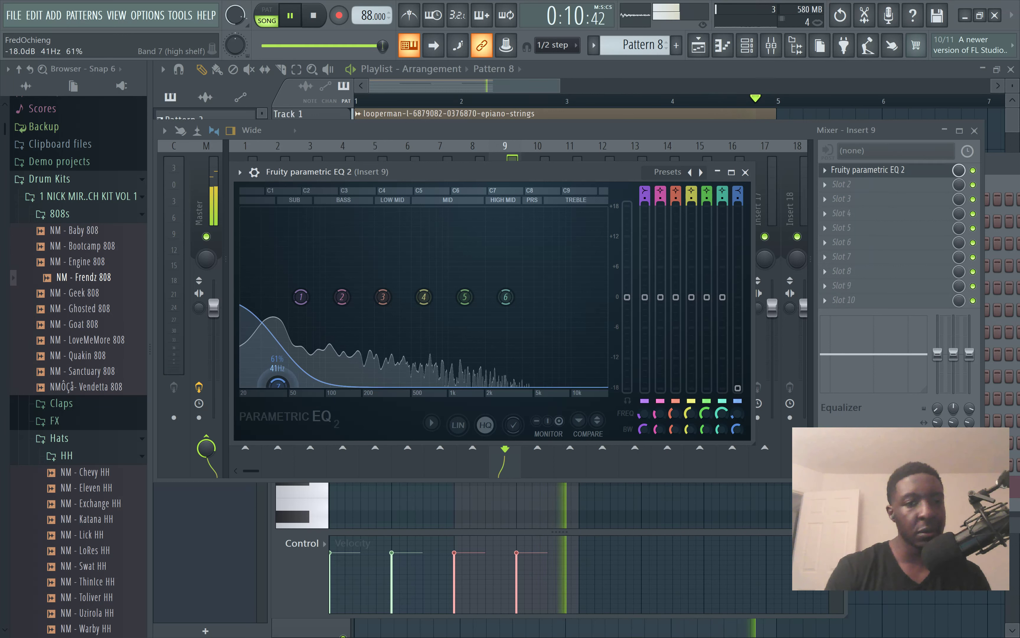
pyautogui.moveTo(278, 392); pyautogui.dragTo(298, 393)
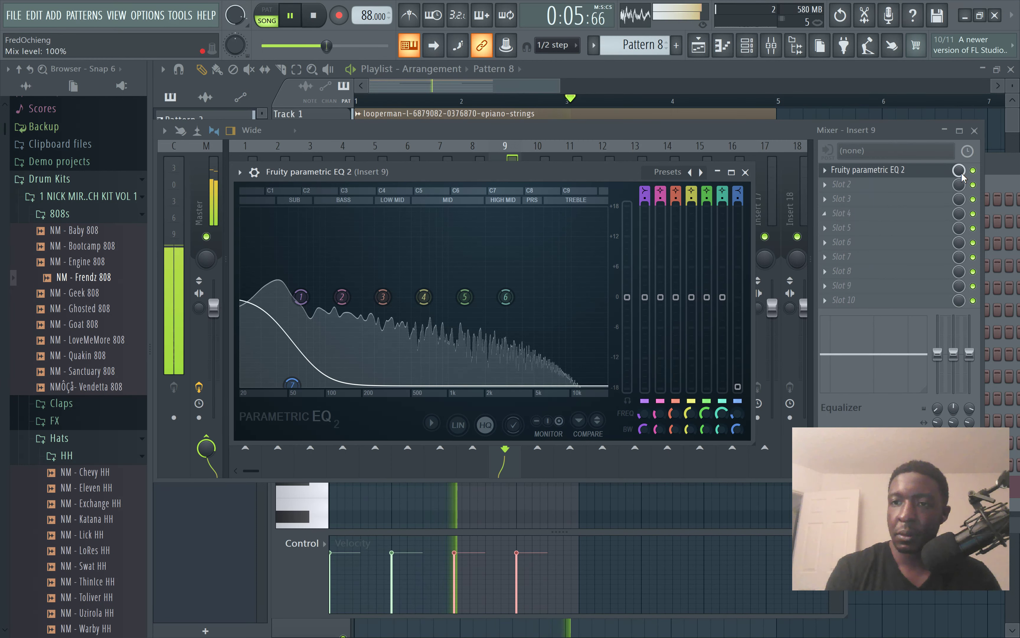
# Step: Replace the NM - Frendz 808 channel's sample with NM - Ghosted 808 and play the beat
pyautogui.press('F6')
pyautogui.press('space')
pyautogui.moveTo(95, 293); pyautogui.dragTo(429, 492)
pyautogui.press('space')
pyautogui.press('space')
# Step: Solo the NM - Ghosted 808 channel and raise the frequency of band 7 in Insert 9's Fruity parametric EQ 2
pyautogui.rightClick(315, 486)
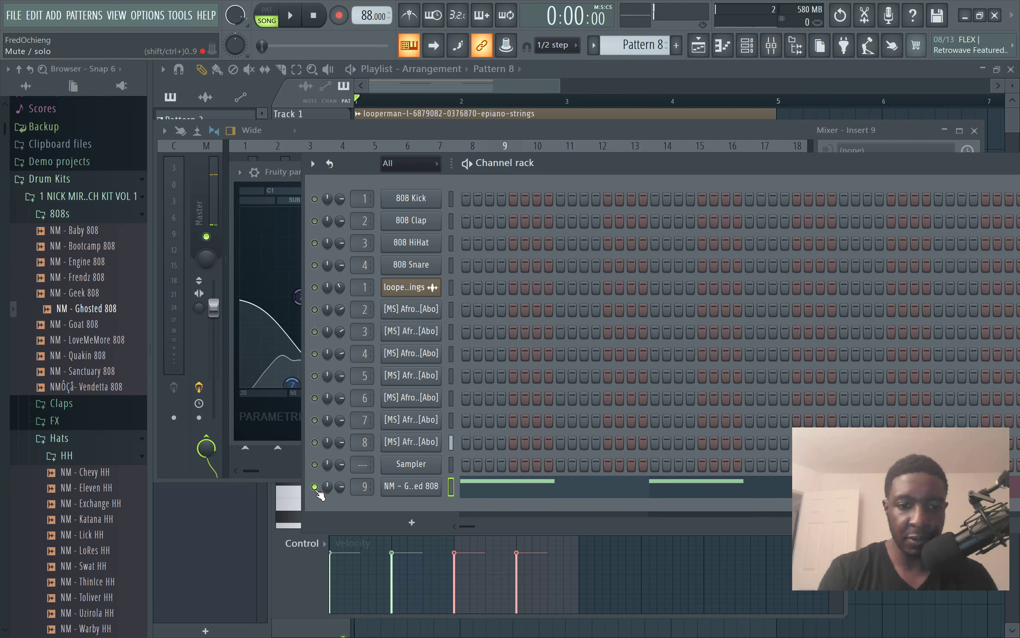
pyautogui.press('space')
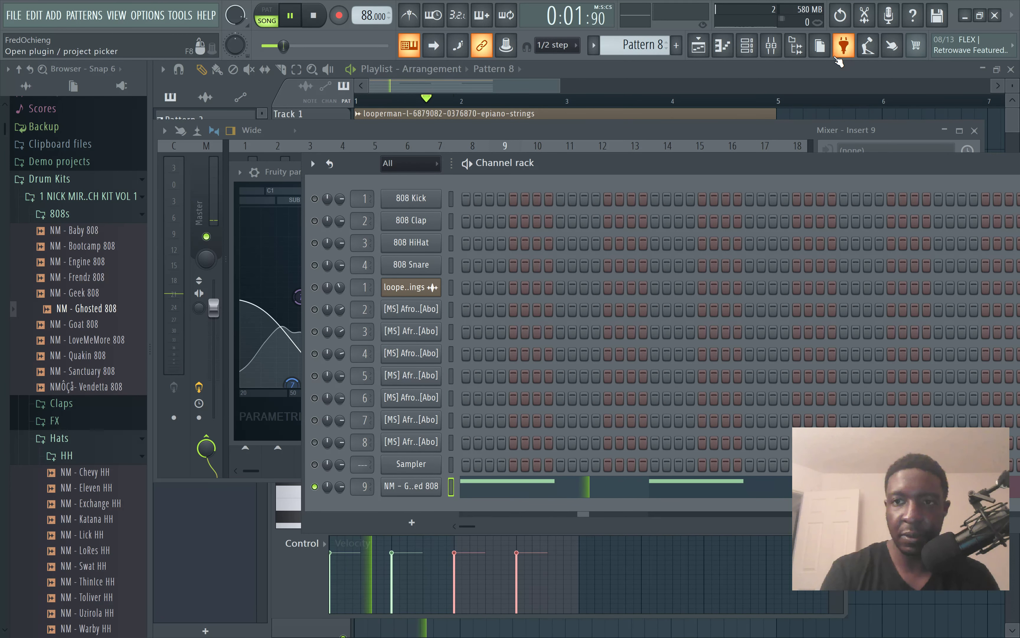
pyautogui.press('F9')
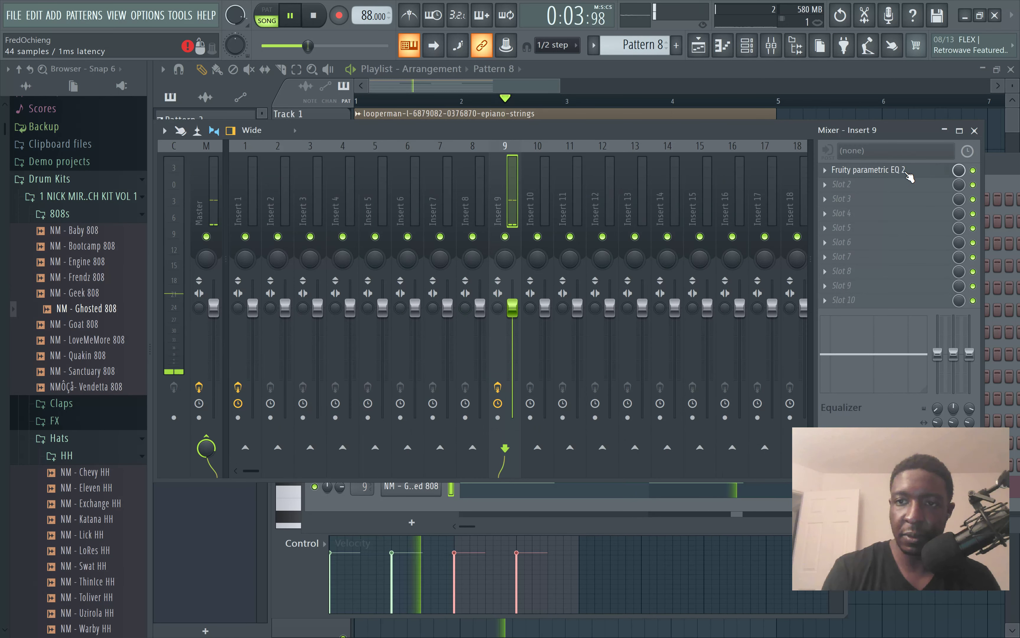
pyautogui.click(843, 170)
pyautogui.moveTo(293, 393); pyautogui.dragTo(386, 392)
# Step: Take the NM - Ghosted 808 channel out of solo and play the full beat
pyautogui.click(320, 493)
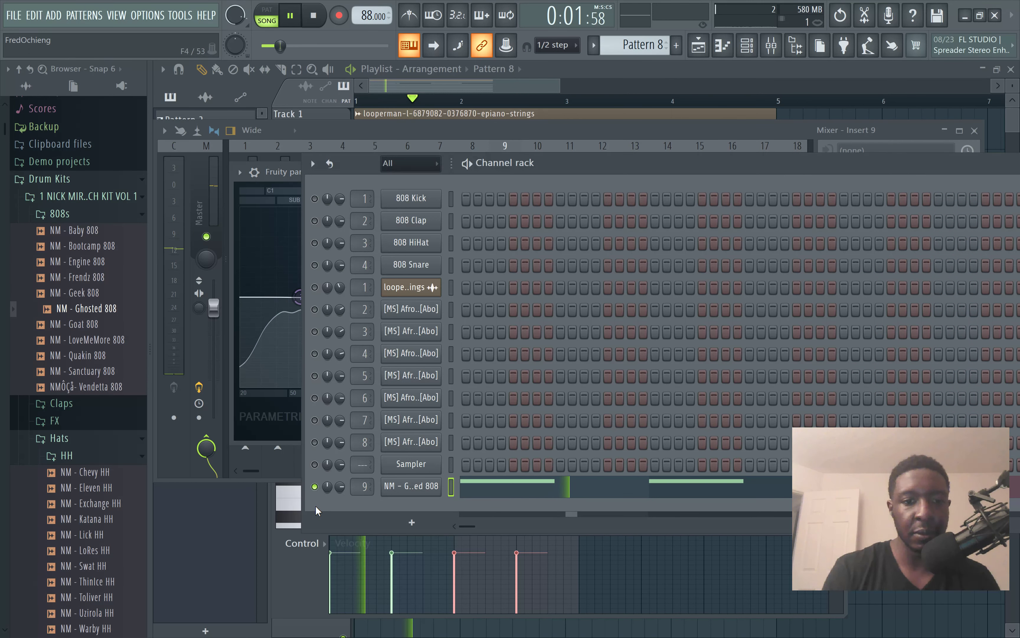
pyautogui.press('space')
pyautogui.press('space')
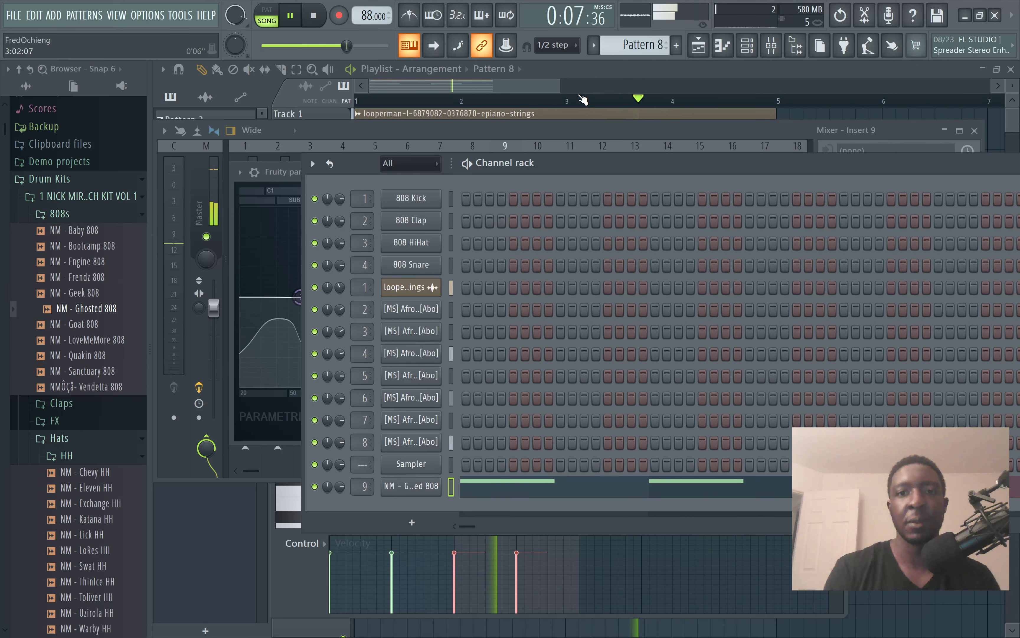
# Step: Load Ozone 8 into slot 1 of the mixer's Master track
pyautogui.click(775, 44)
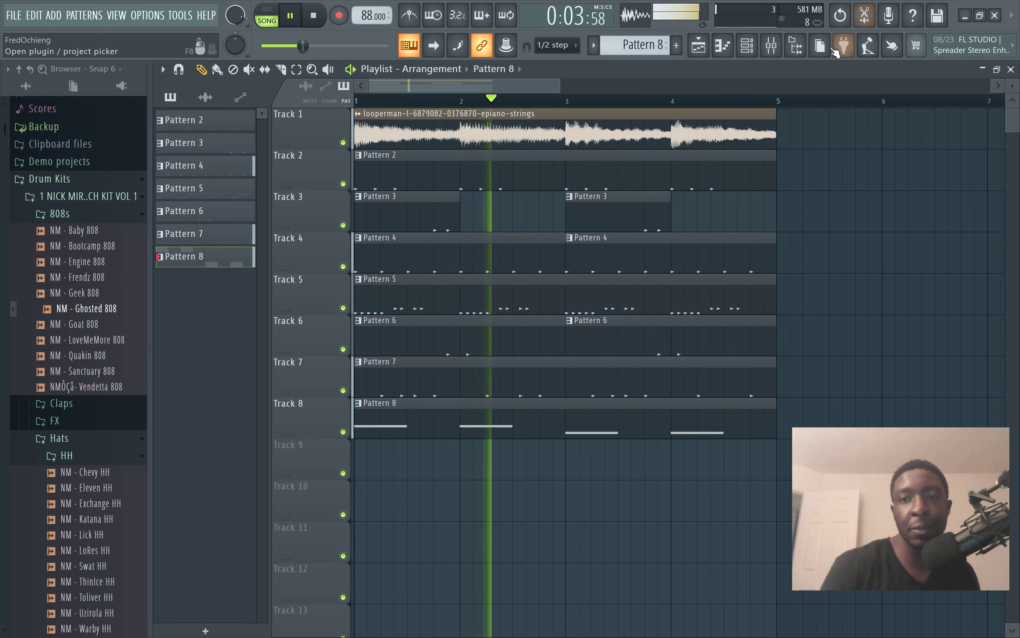
pyautogui.click(772, 59)
pyautogui.click(206, 194)
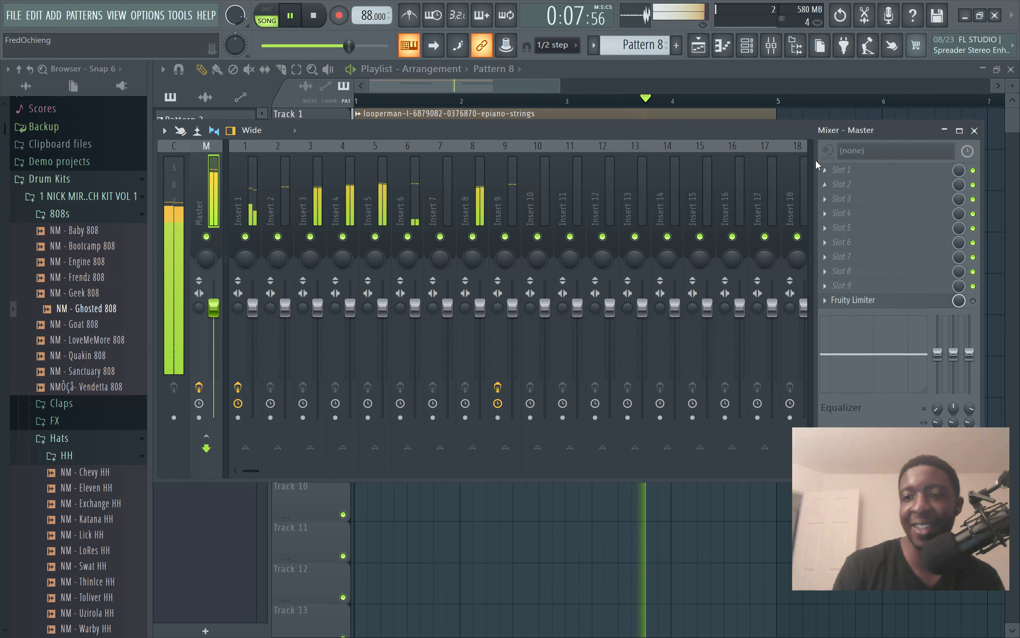
pyautogui.click(821, 169)
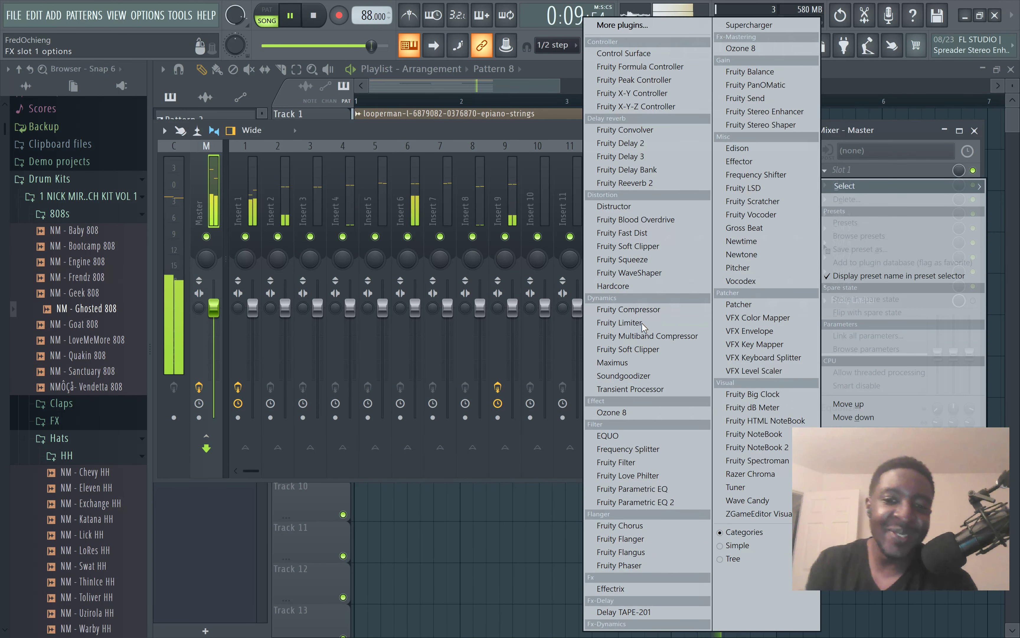
pyautogui.click(645, 413)
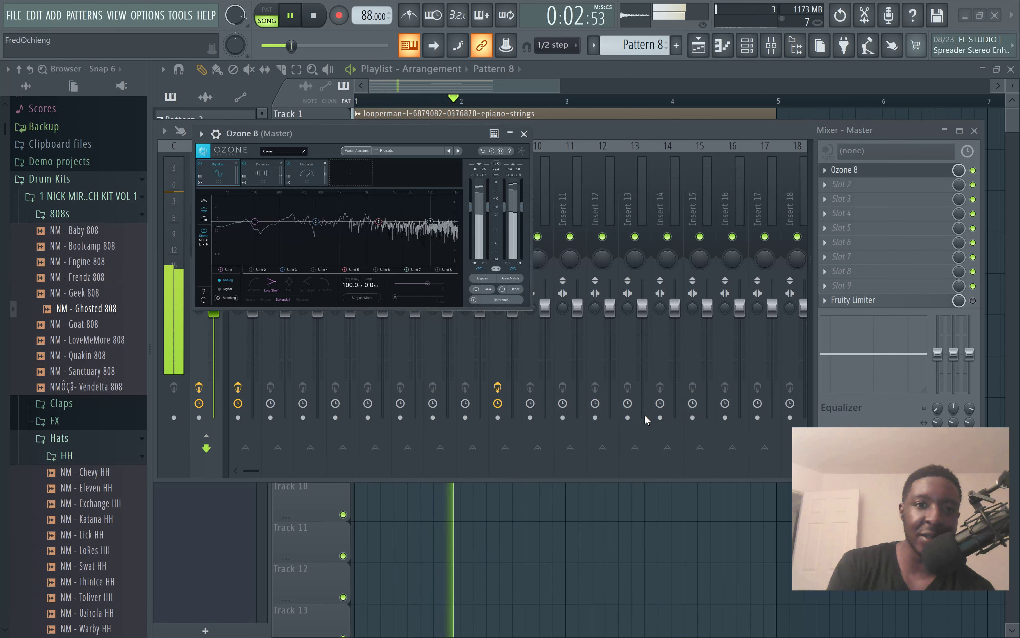
# Step: Run Ozone 8's Master Assistant on the Master track during playback, and close the plugin and mixer once analysis finishes
pyautogui.click(355, 151)
pyautogui.click(365, 267)
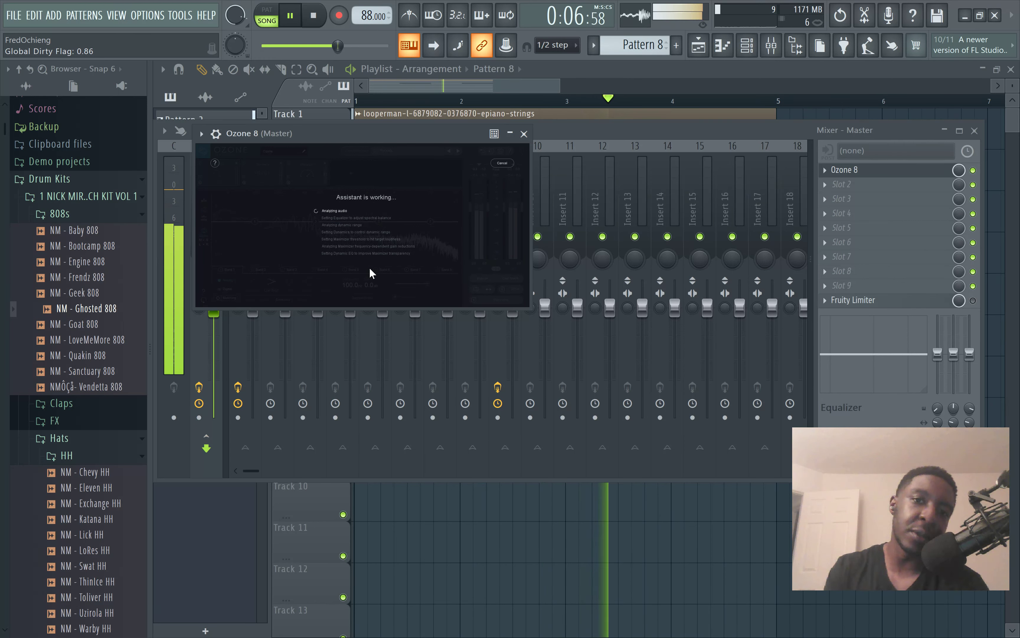
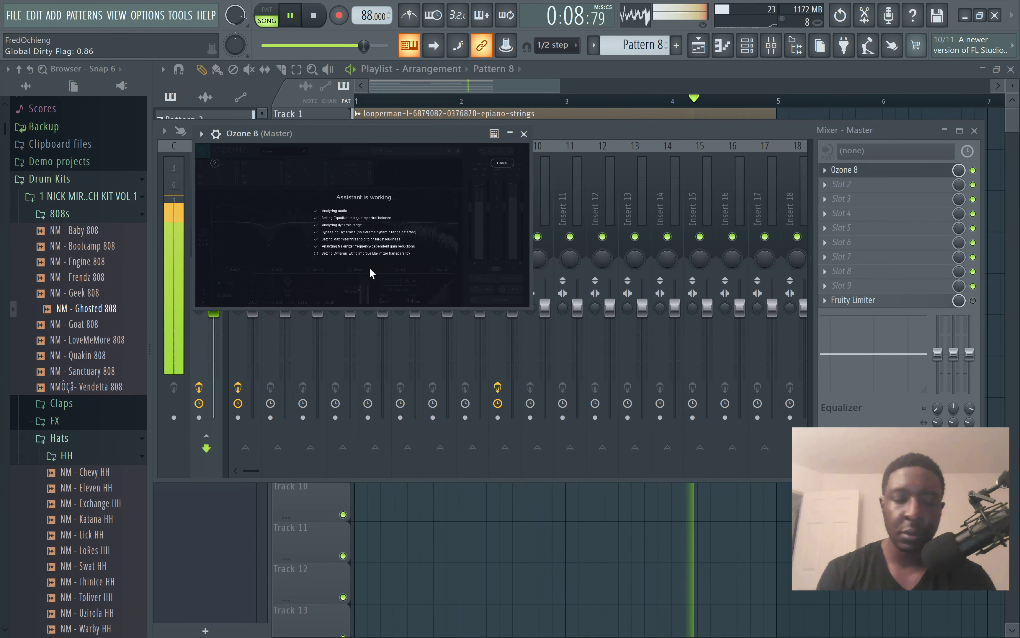
pyautogui.press('Escape')
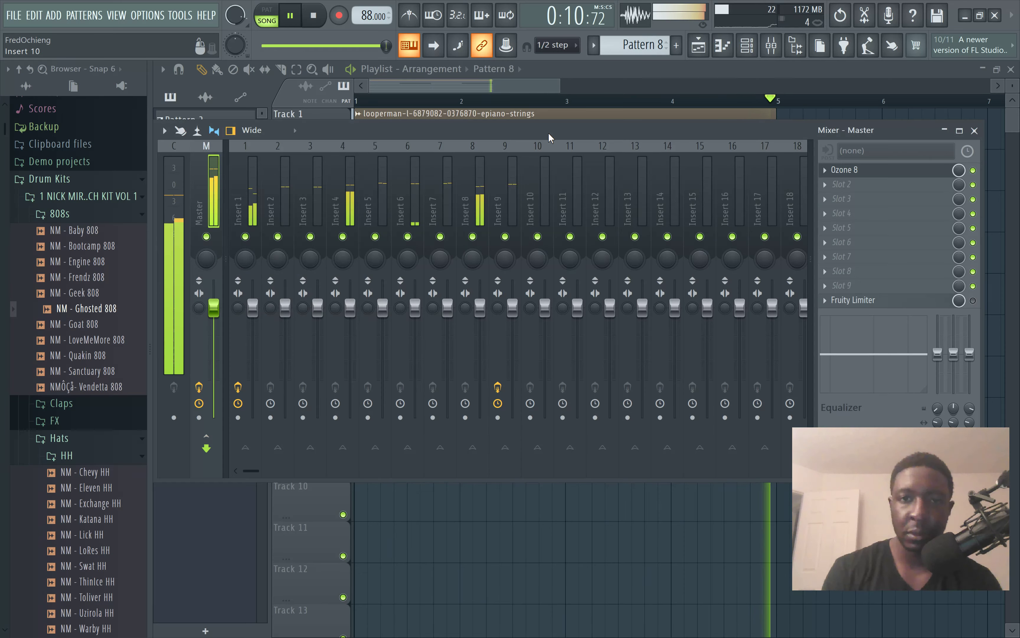
pyautogui.press('Escape')
# Step: Duplicate all playlist clips ten times to extend the arrangement to bar 45, stop playback, and return to the start
pyautogui.hotkey('ctrl', 'a')
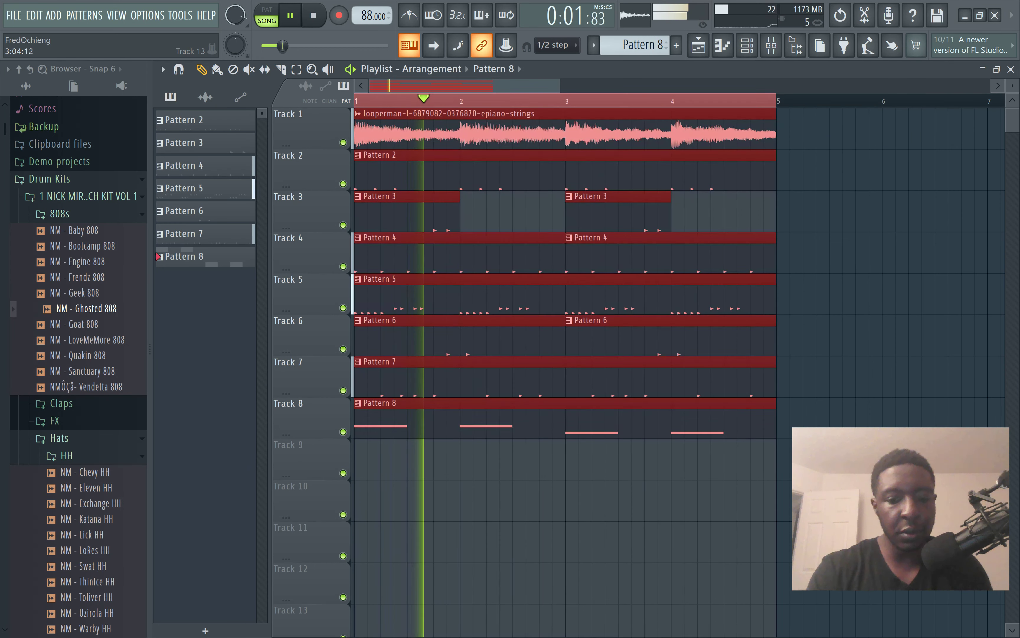
pyautogui.hotkey('ctrl', 'b')
pyautogui.hotkey('ctrl', 'b')
pyautogui.hotkey('ctrl', 'b')
pyautogui.hotkey('ctrl', 'b')
pyautogui.hotkey('ctrl', 'b')
pyautogui.hotkey('ctrl', 'b')
pyautogui.hotkey('ctrl', 'b')
pyautogui.hotkey('ctrl', 'b')
pyautogui.hotkey('ctrl', 'b')
pyautogui.hotkey('ctrl', 'b')
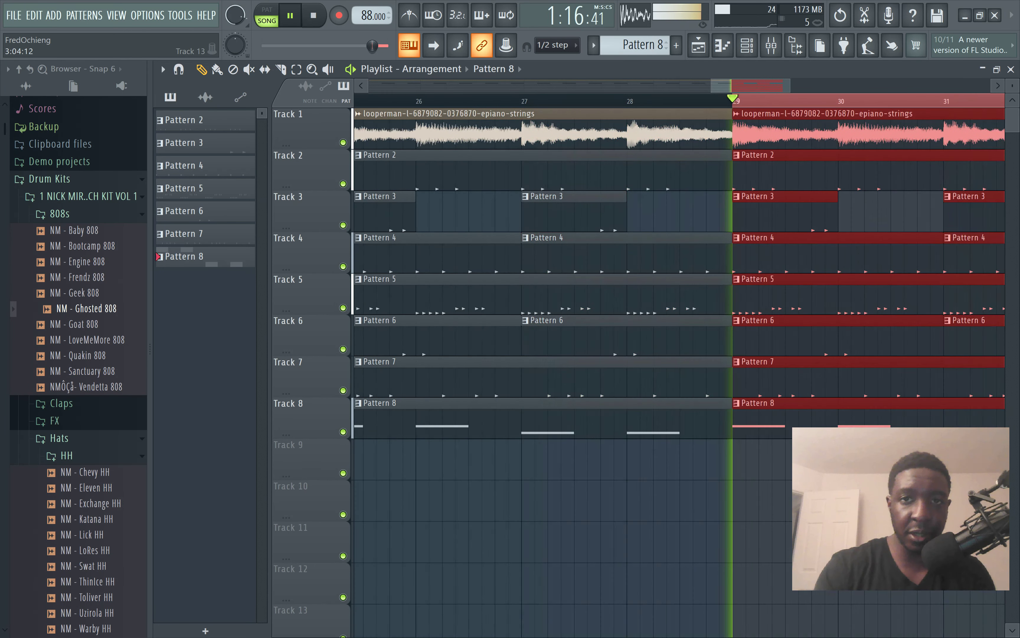
pyautogui.press('space')
pyautogui.hotkey('ctrl', 'a')
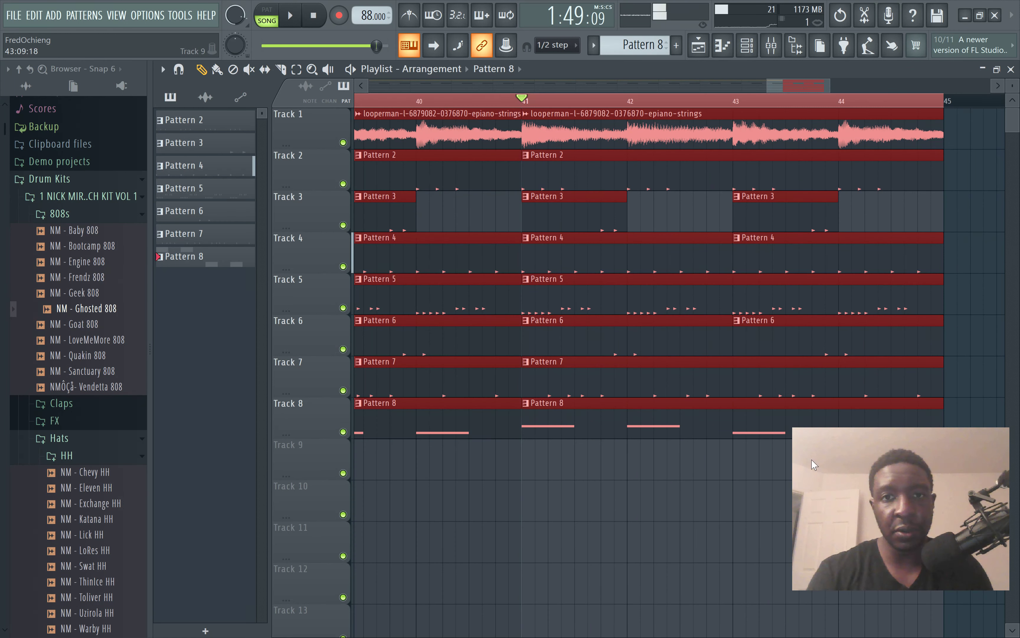
pyautogui.moveTo(780, 83); pyautogui.dragTo(767, 83)
pyautogui.press('Home')
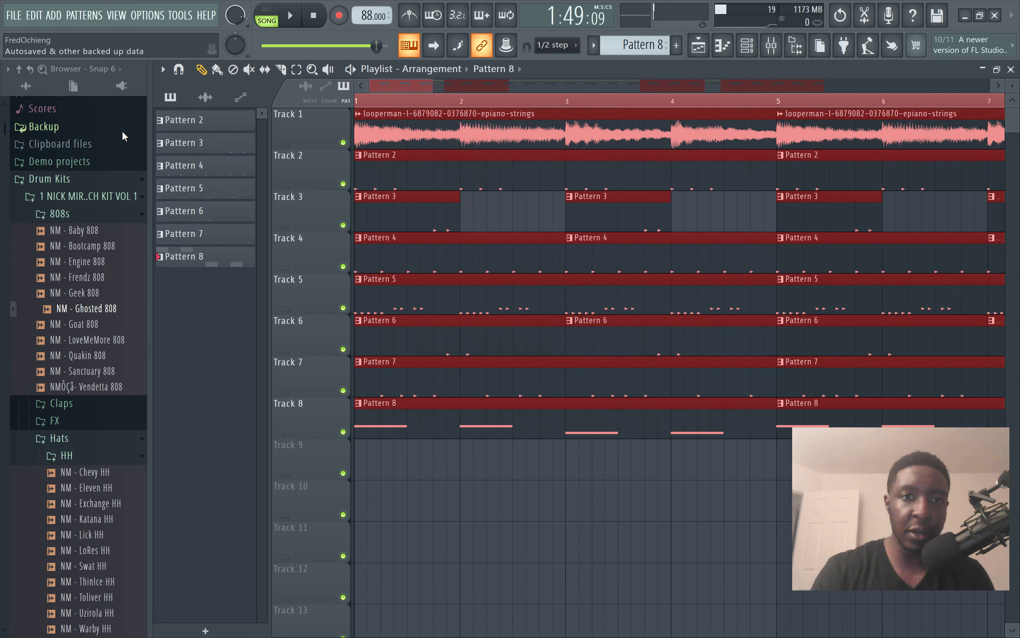
# Step: Play the arrangement with playlist Tracks 3, 4 and 5 muted, muting Track 6 briefly to compare
pyautogui.click(343, 225)
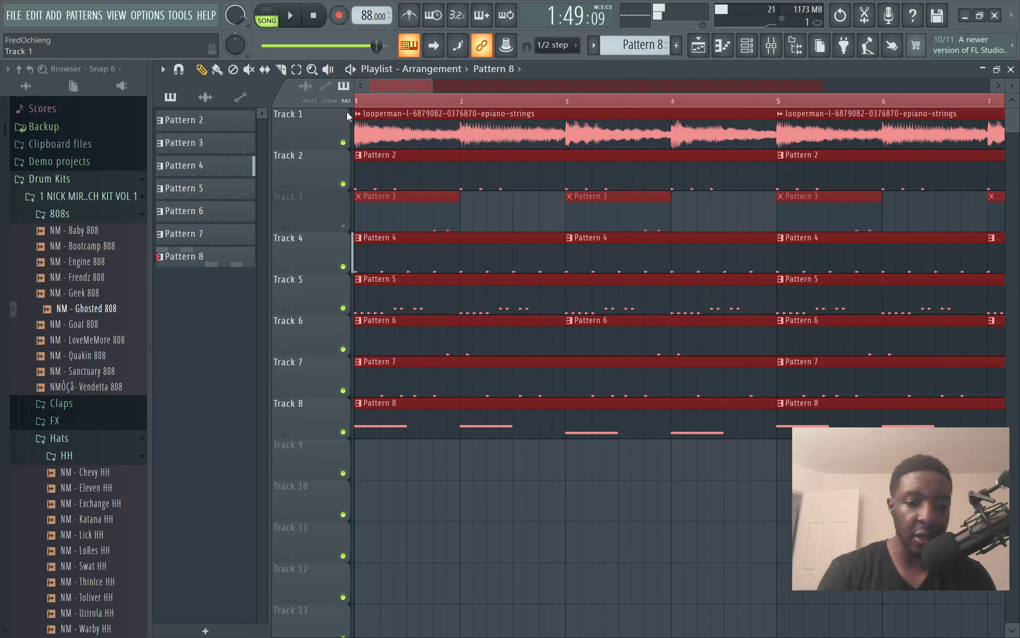
pyautogui.press('space')
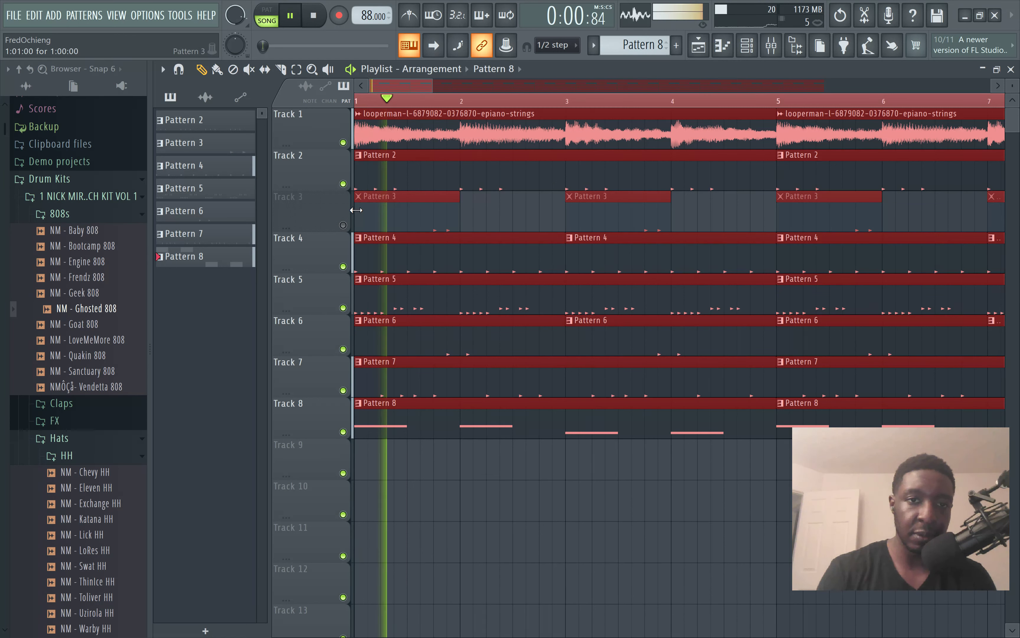
pyautogui.click(343, 266)
pyautogui.click(343, 308)
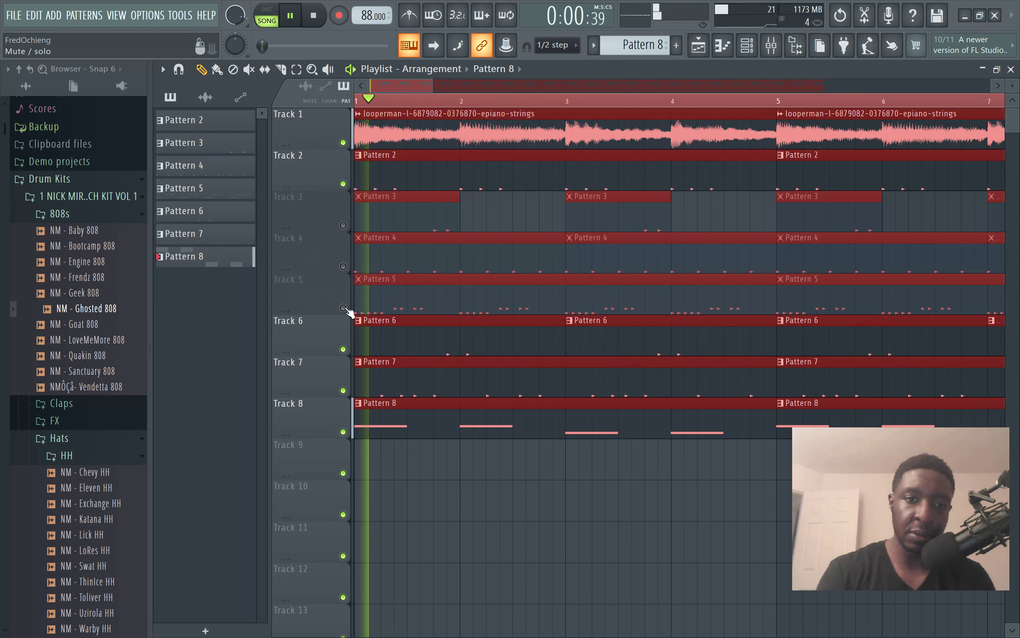
pyautogui.click(343, 349)
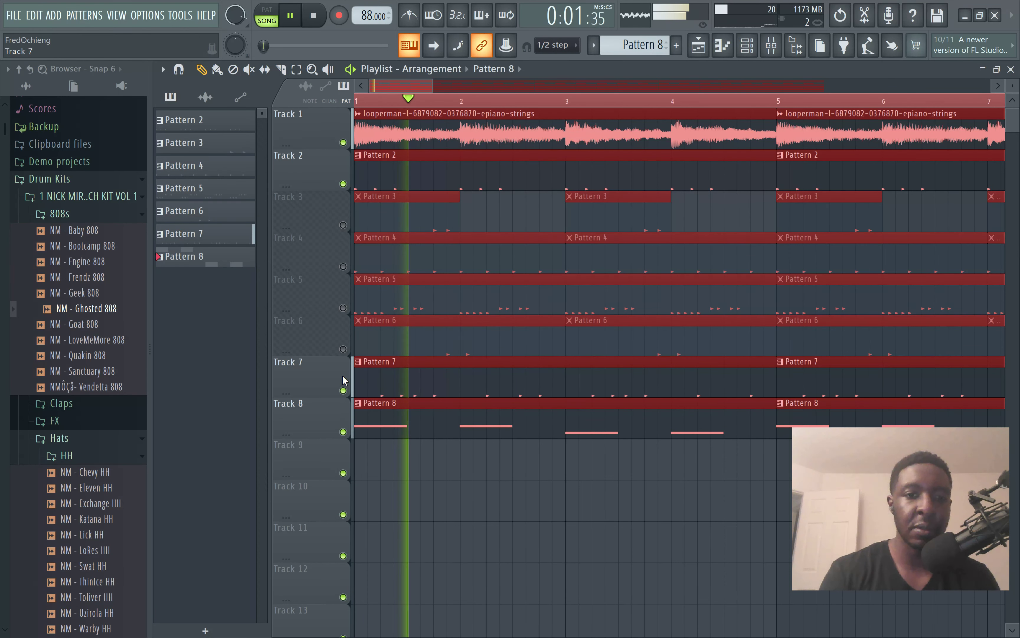
pyautogui.click(343, 349)
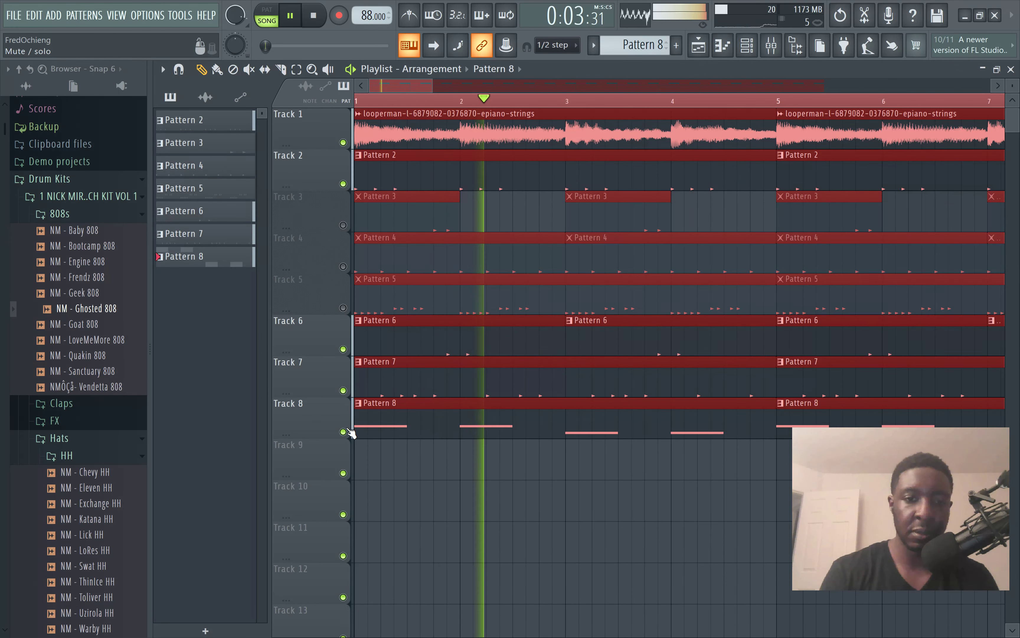
# Step: Mute playlist Tracks 2 and 7 and restart playback to audition a sparser intro
pyautogui.click(343, 184)
pyautogui.press('space')
pyautogui.press('space')
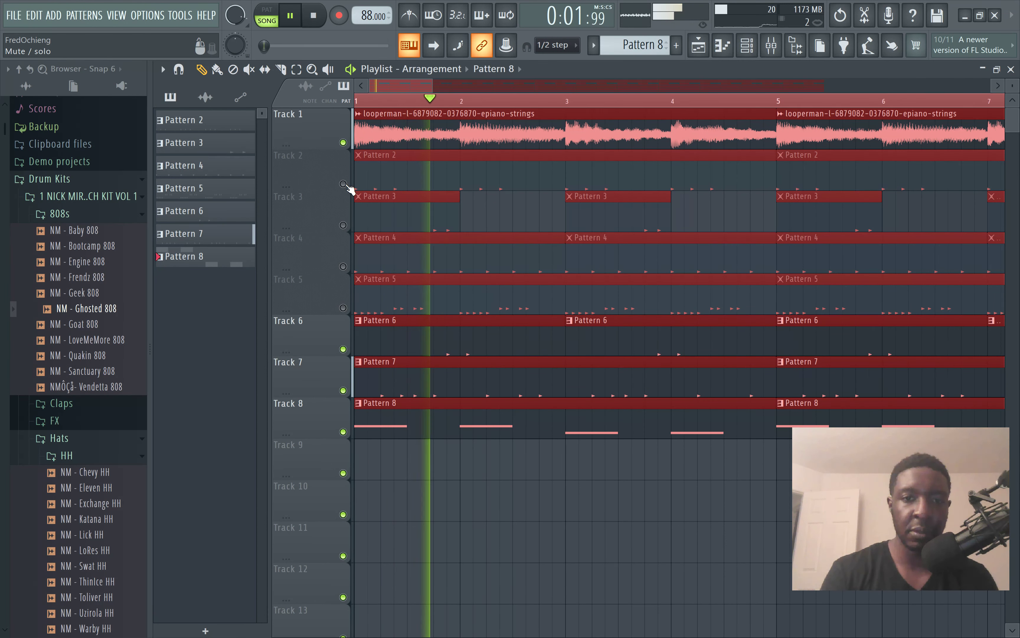
pyautogui.click(343, 391)
pyautogui.press('space')
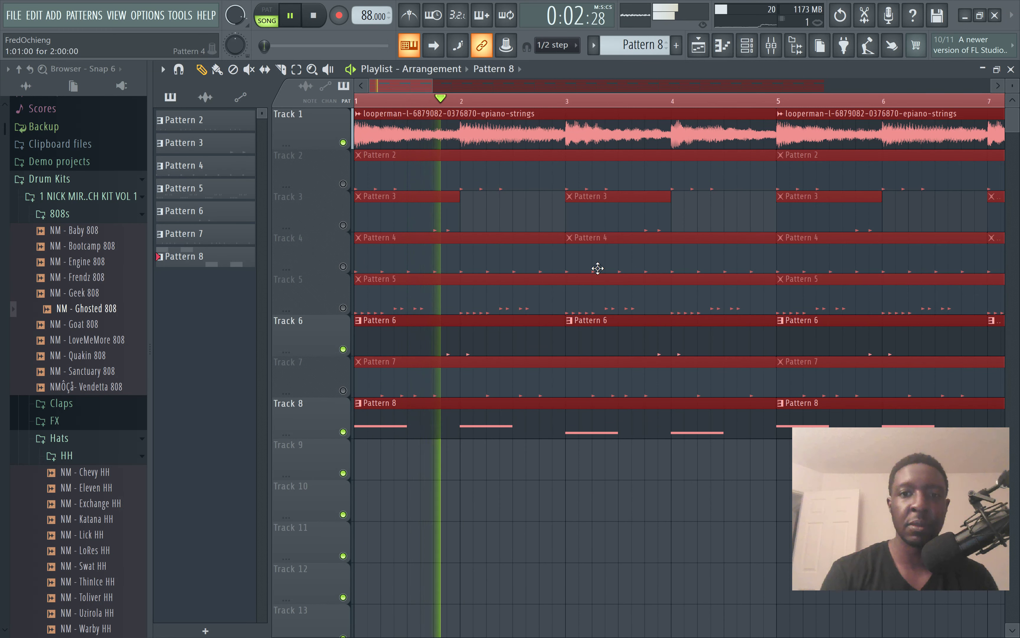
# Step: Delete the Pattern 2 to Pattern 7 clips from the first four bars of the playlist
pyautogui.rightClick(706, 281)
pyautogui.rightClick(683, 253)
pyautogui.rightClick(649, 213)
pyautogui.rightClick(548, 169)
pyautogui.rightClick(444, 214)
pyautogui.rightClick(448, 253)
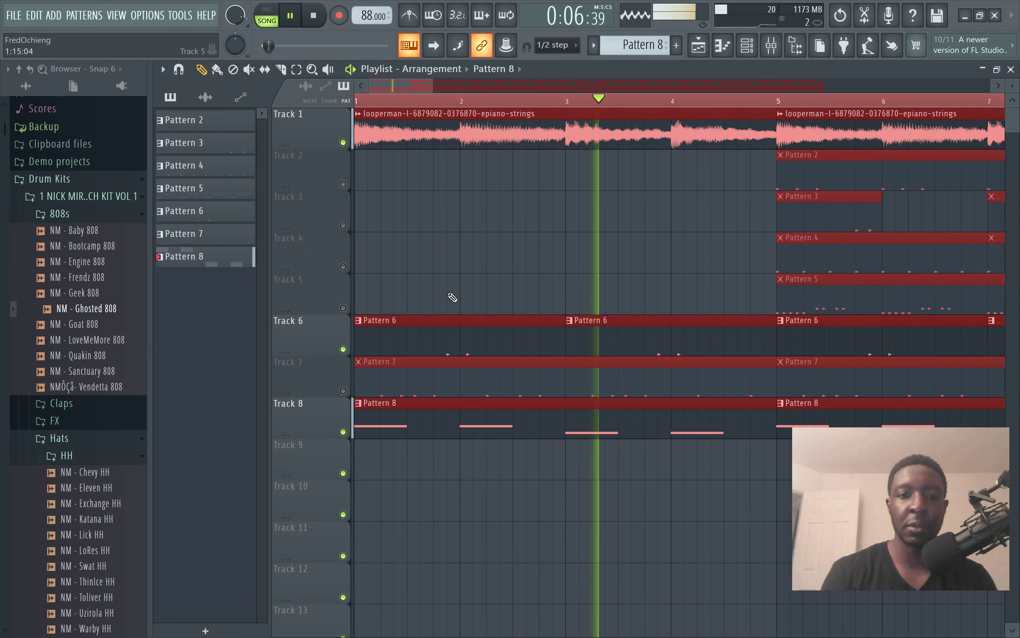
pyautogui.rightClick(417, 390)
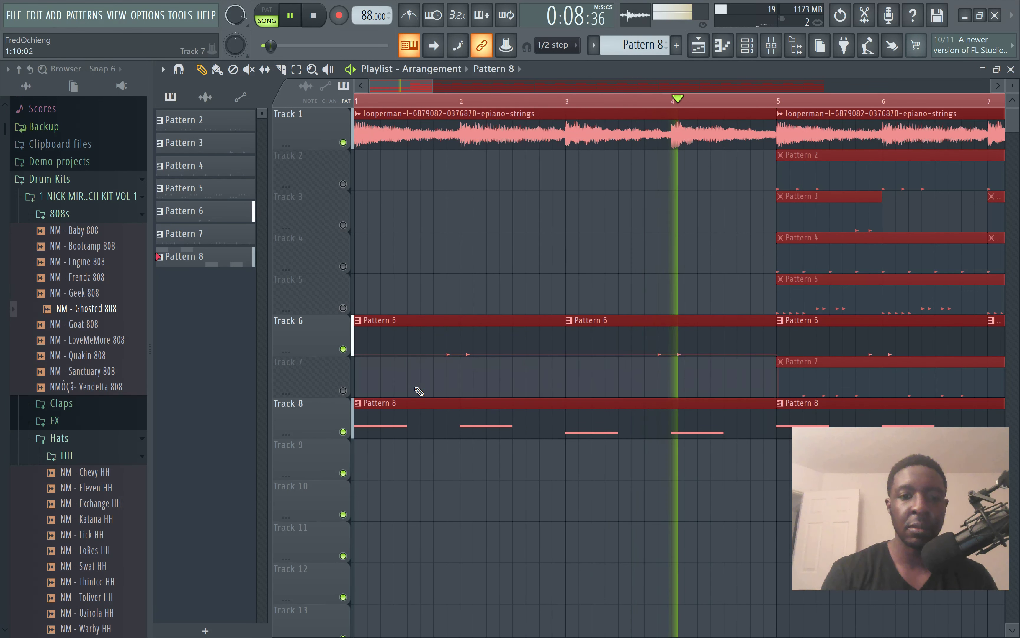
pyautogui.rightClick(387, 353)
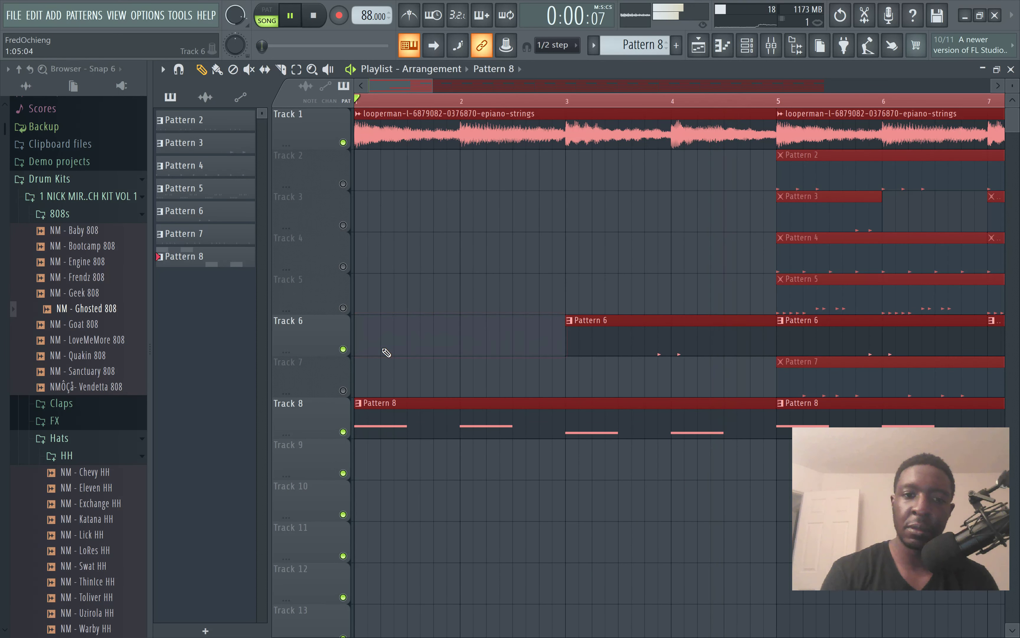
pyautogui.rightClick(696, 337)
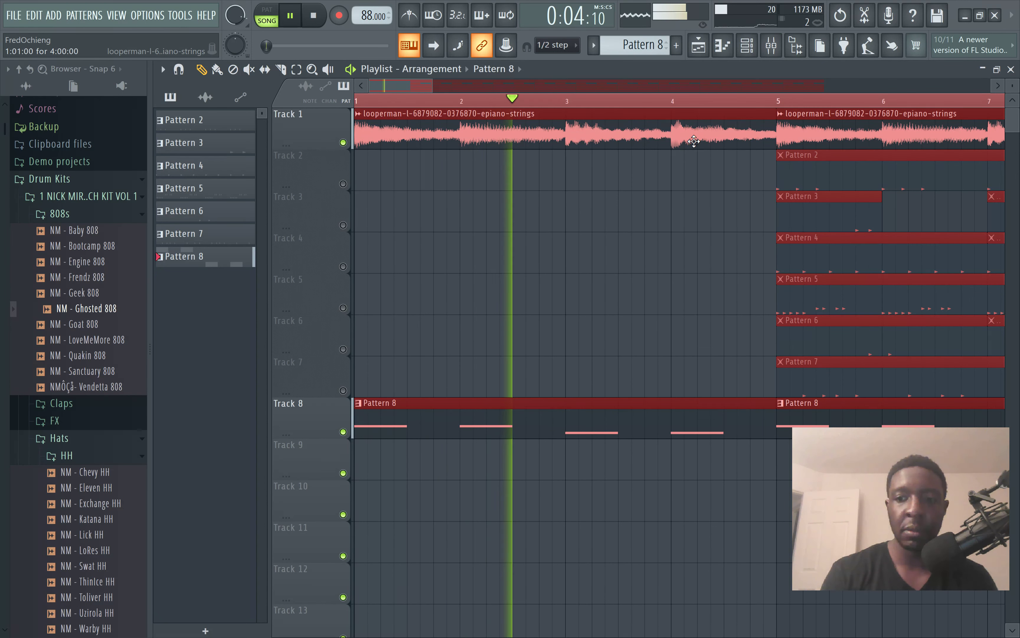
# Step: Lower band 1 of Insert 9's Fruity parametric EQ 2 to about 39 Hz and -17.4 dB, and close the EQ
pyautogui.press('F9')
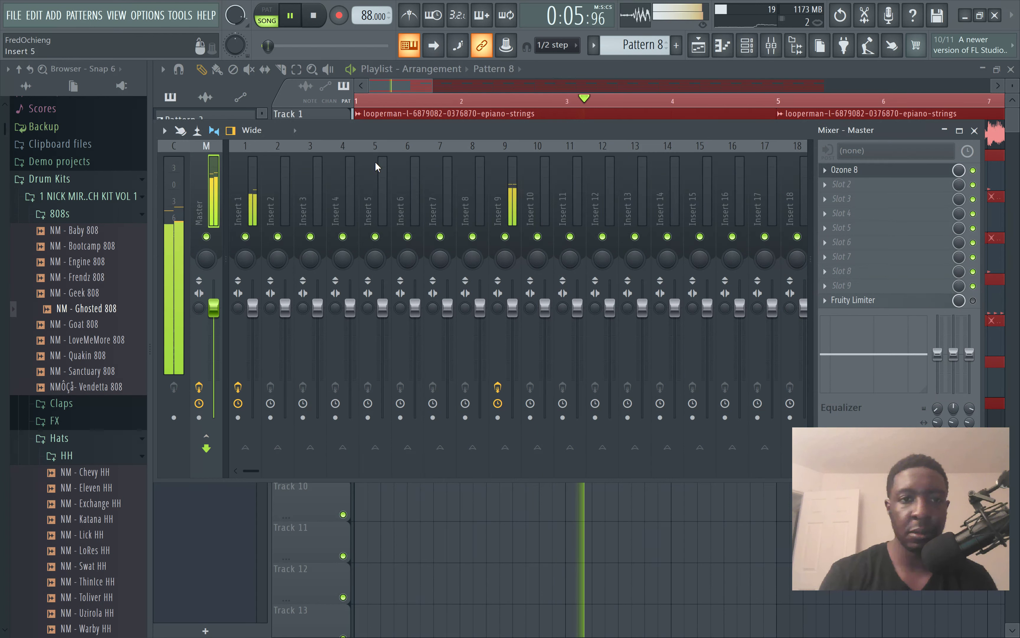
pyautogui.click(509, 207)
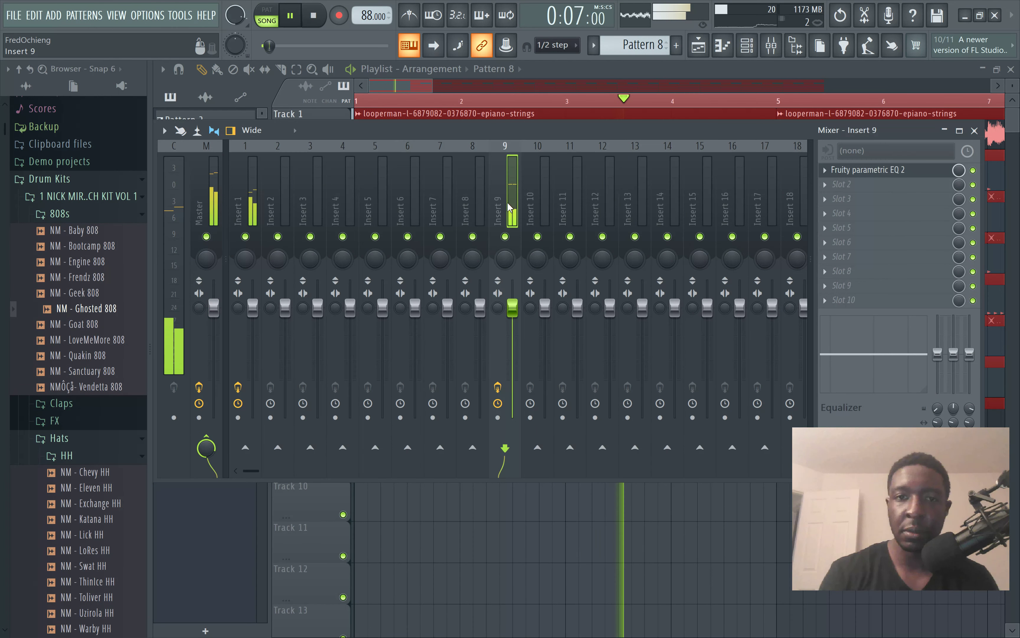
pyautogui.click(856, 174)
pyautogui.moveTo(300, 297); pyautogui.dragTo(274, 381)
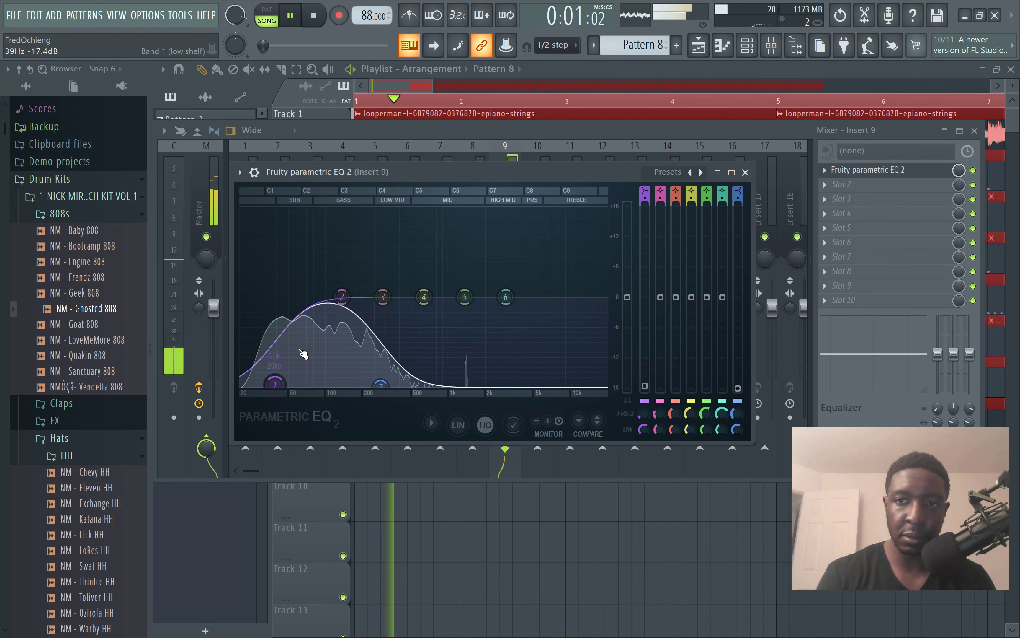
pyautogui.press('Escape')
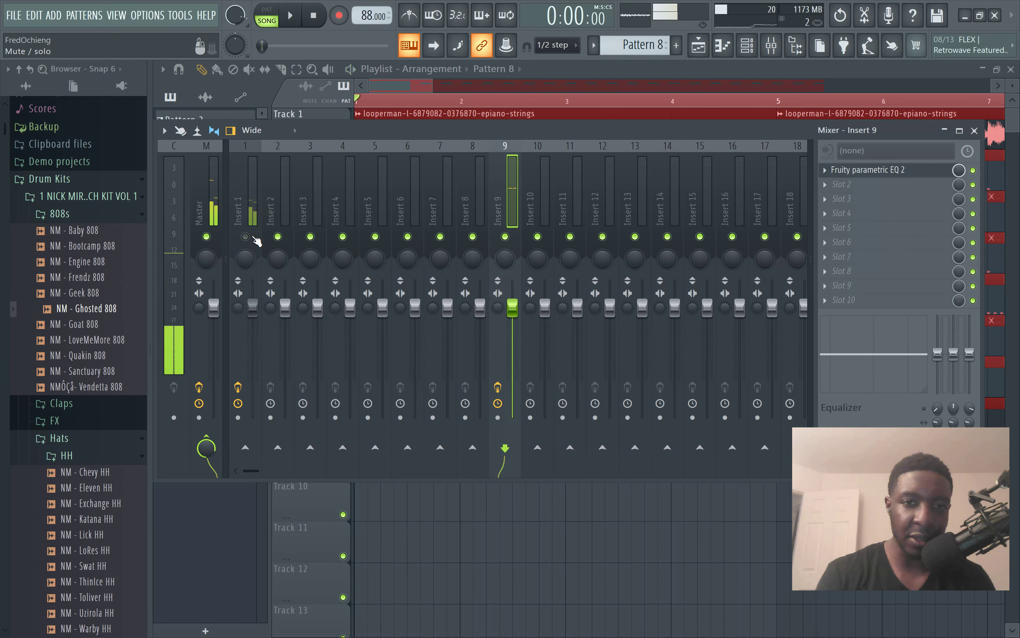
# Step: Audition the 808 with mixer Insert 1 muted, restore Insert 1, and return to the playlist
pyautogui.click(246, 237)
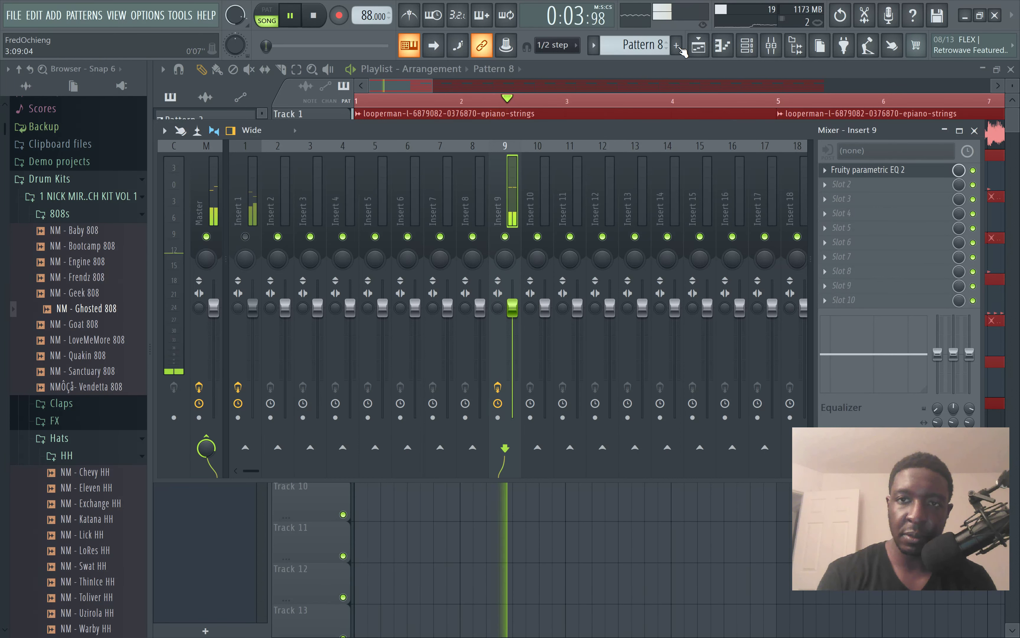
pyautogui.click(245, 237)
pyautogui.press('space')
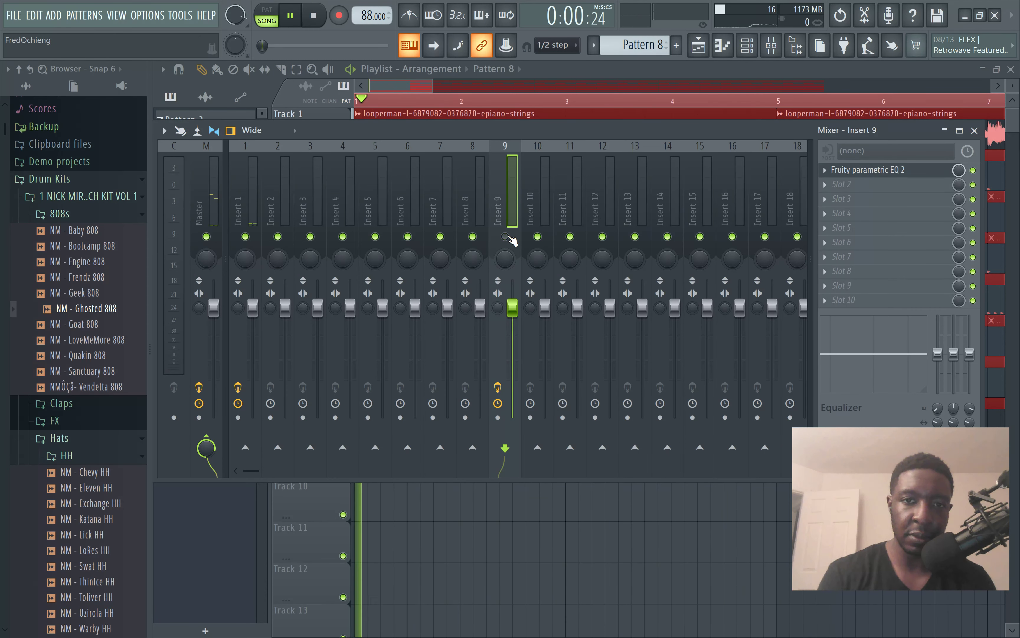
pyautogui.press('F9')
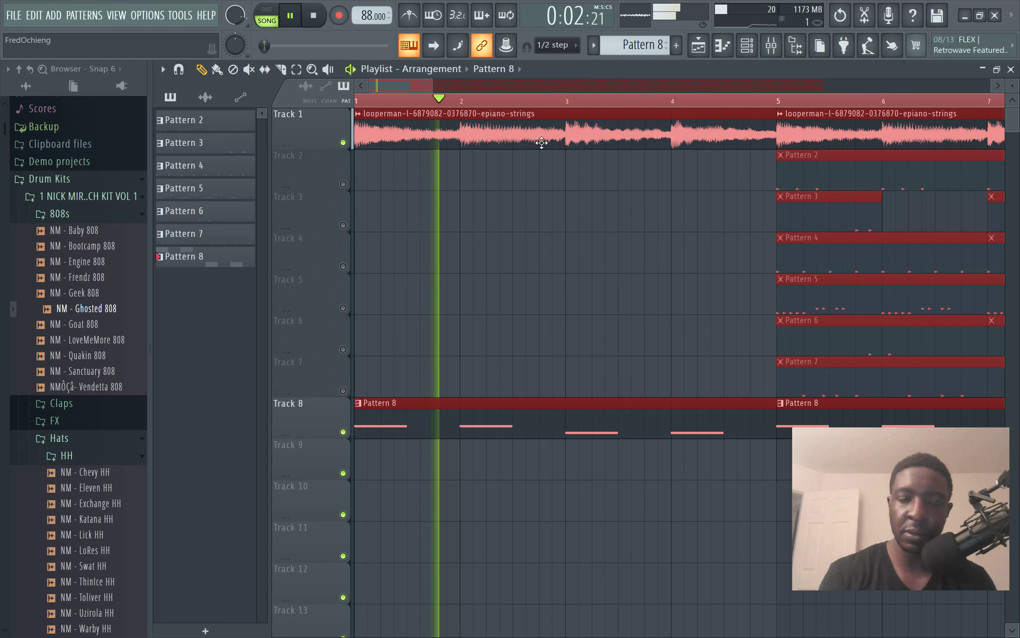
# Step: Place a Pattern 2 clip at bar 1 on Track 2 and unmute Tracks 2 and 3
pyautogui.click(825, 346)
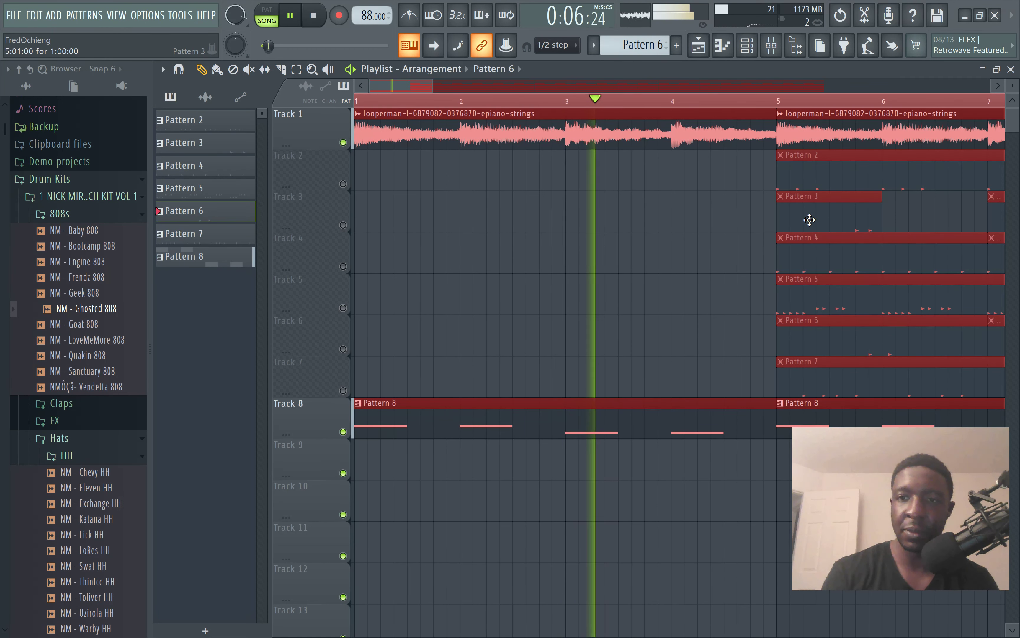
pyautogui.click(806, 182)
pyautogui.press('space')
pyautogui.click(363, 186)
pyautogui.press('space')
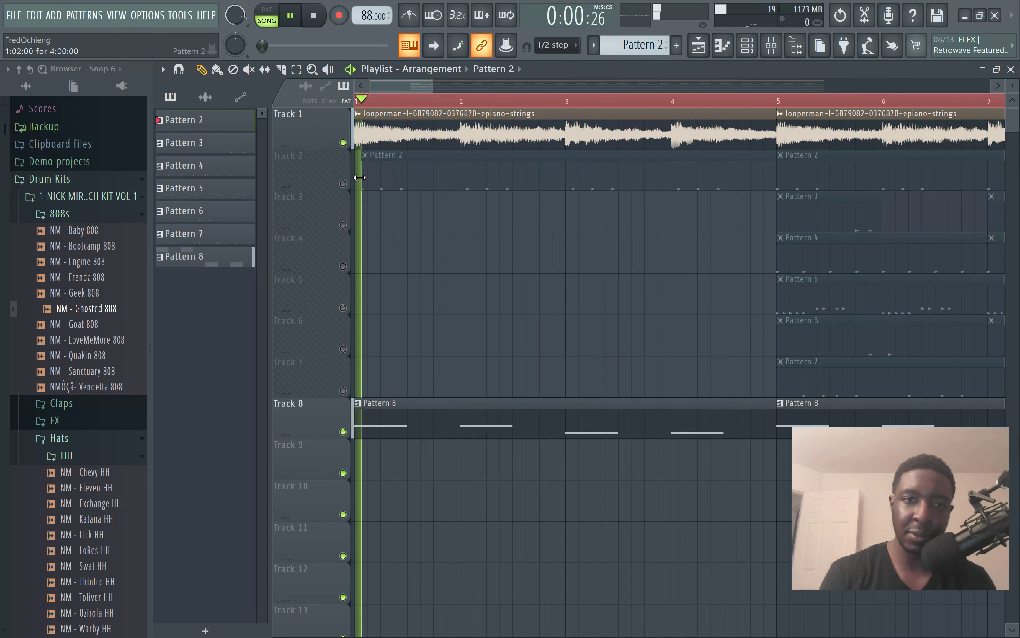
pyautogui.click(343, 184)
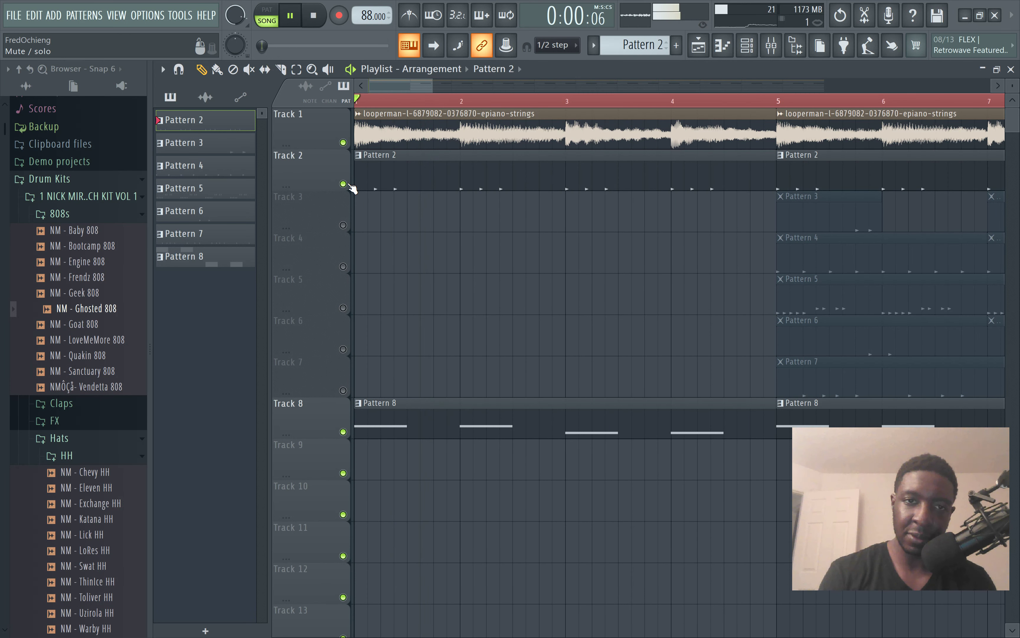
pyautogui.click(343, 224)
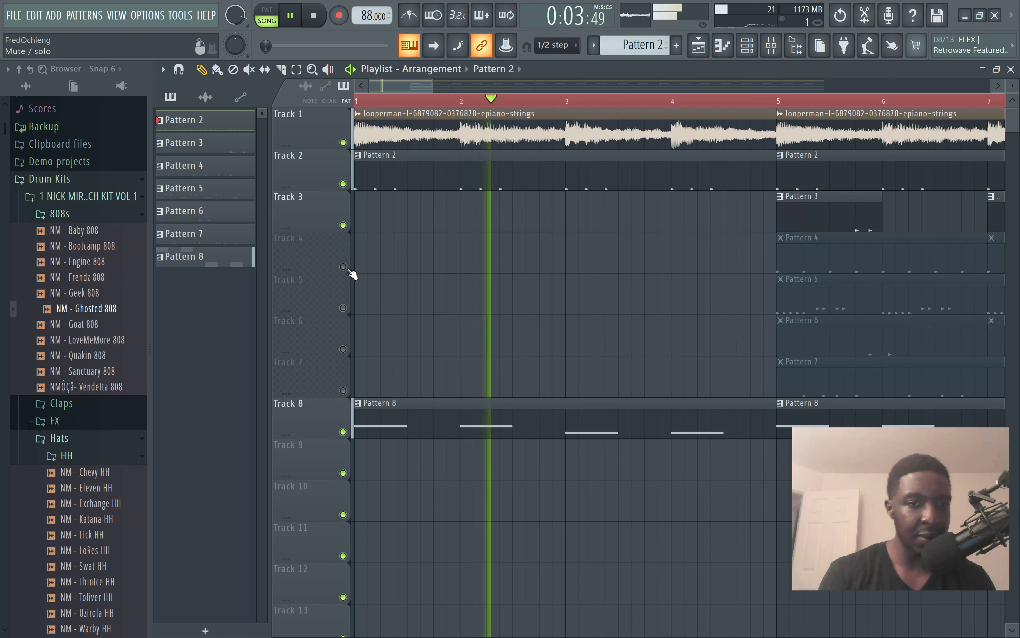
# Step: Delete the Pattern 8 clip at bar 1 and the Pattern 4, 6 and 7 clips starting at bar 5
pyautogui.rightClick(387, 422)
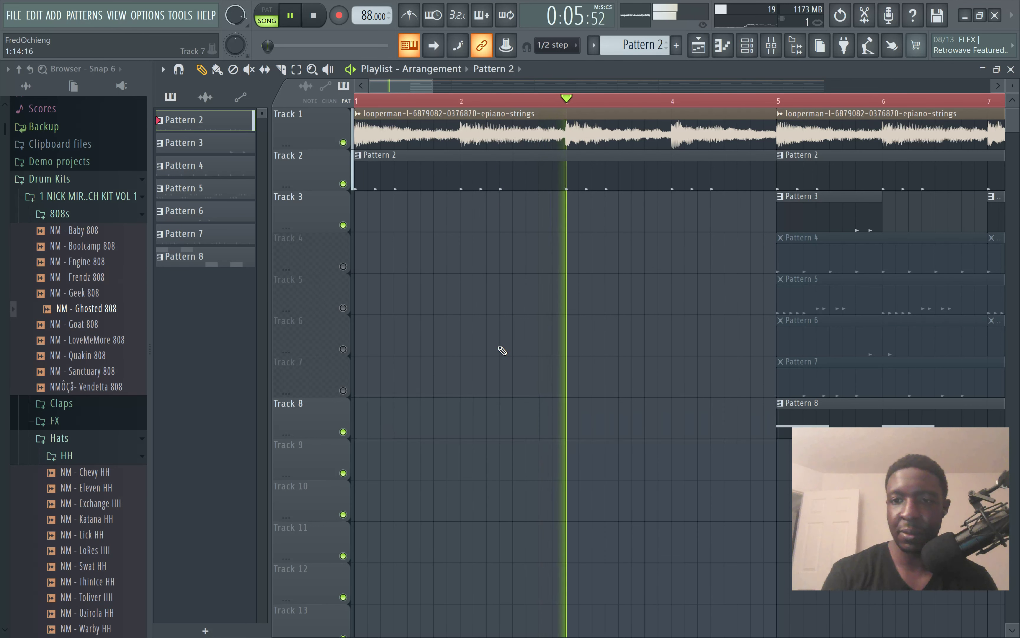
pyautogui.rightClick(783, 246)
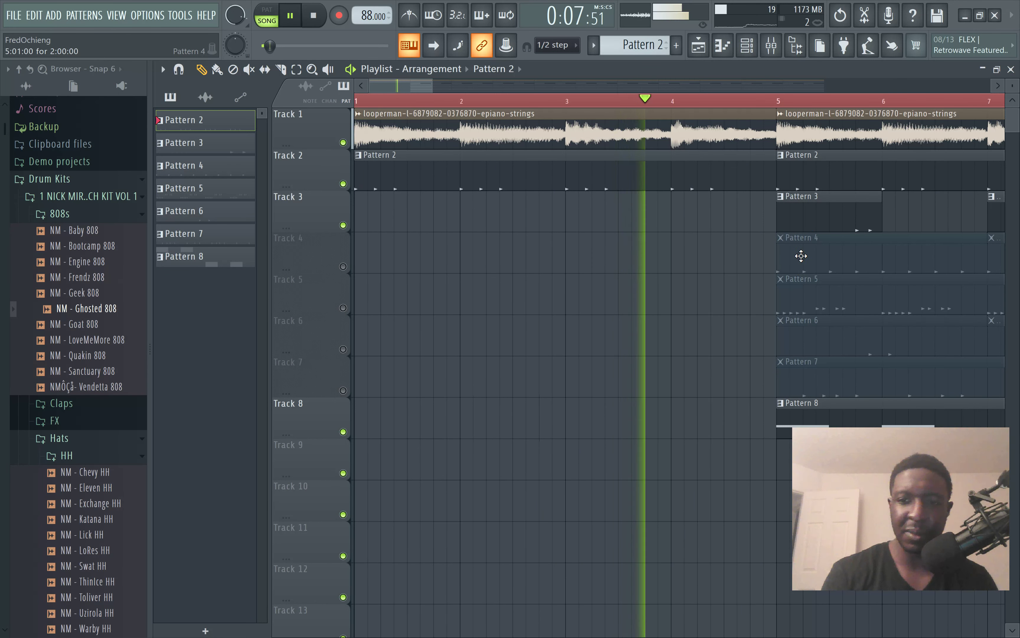
pyautogui.rightClick(811, 345)
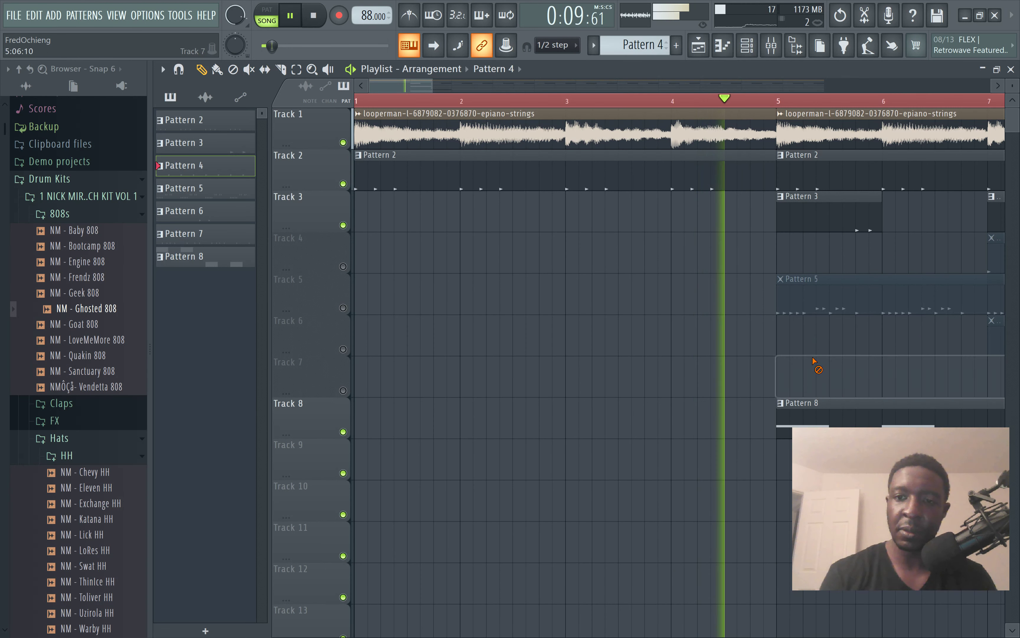
pyautogui.rightClick(811, 379)
pyautogui.rightClick(816, 308)
pyautogui.click(816, 308)
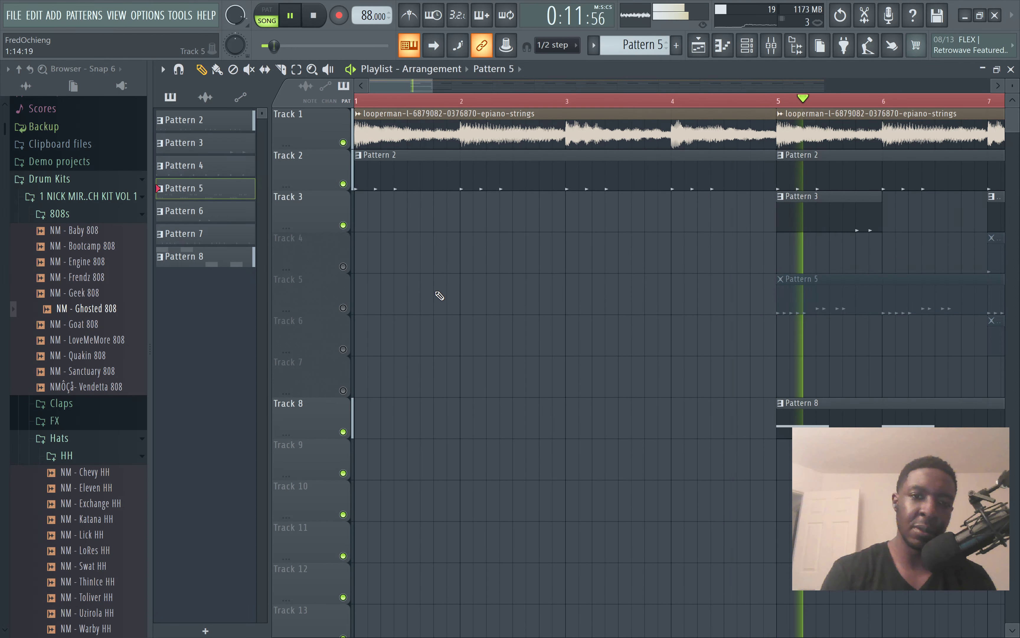
# Step: Unmute playlist Tracks 4, 5, 6 and 7
pyautogui.click(343, 266)
pyautogui.click(343, 307)
pyautogui.click(343, 349)
pyautogui.click(343, 390)
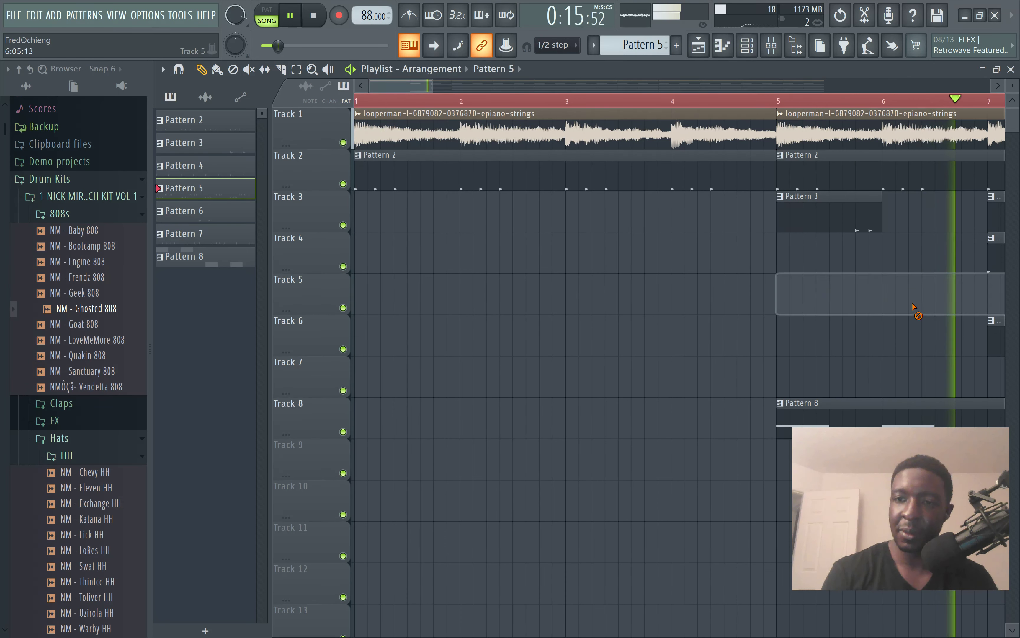
# Step: Delete the Pattern 5 clip at bar 5 and place a new Pattern 5 clip on Track 5 just before bar 6
pyautogui.rightClick(918, 307)
pyautogui.scroll(-1, 917, 308)
pyautogui.click(765, 295)
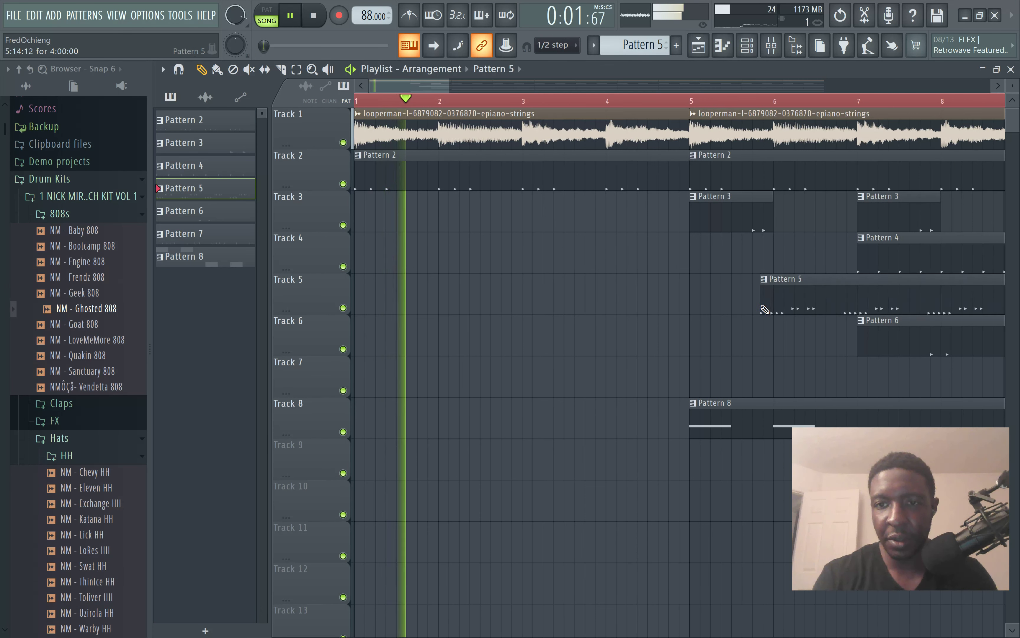
# Step: Delete the Pattern 5 clip that starts just before bar 6 and the Pattern 3 clip at bar 5
pyautogui.rightClick(780, 310)
pyautogui.scroll(-2, 765, 316)
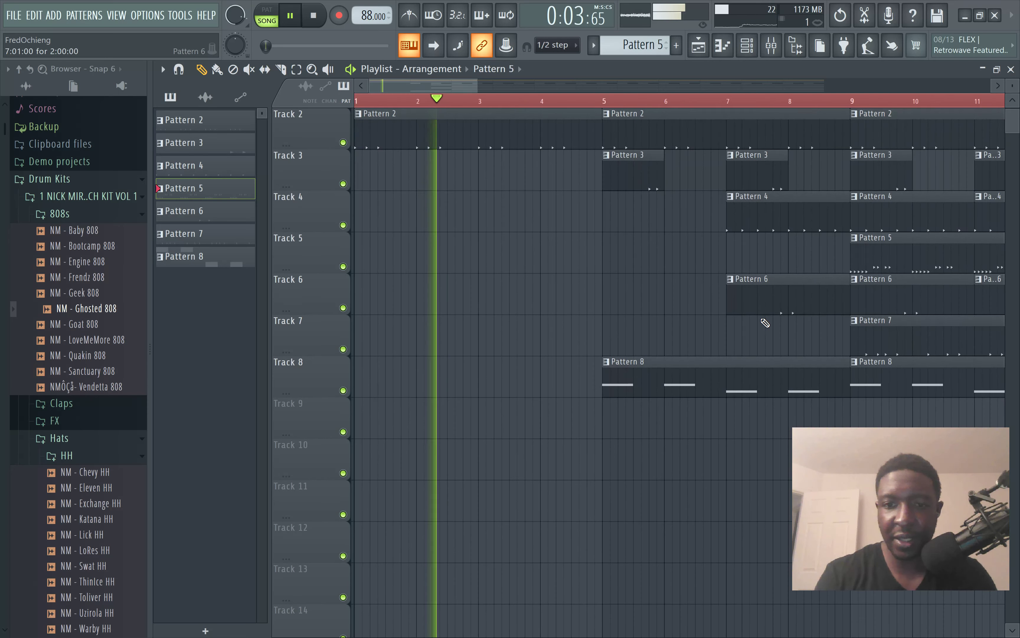
pyautogui.click(749, 47)
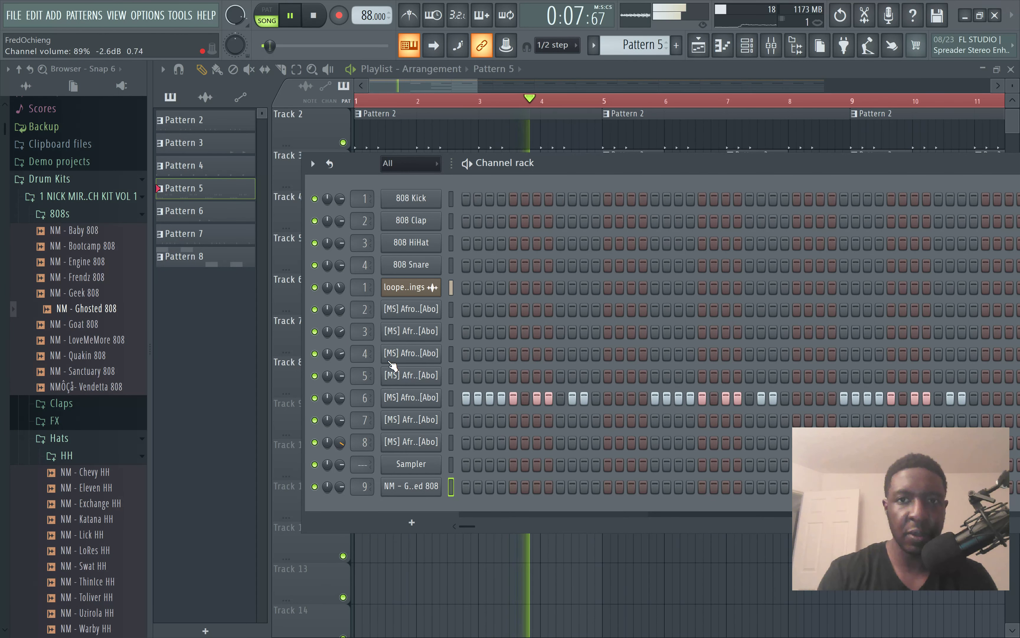
pyautogui.press('F6')
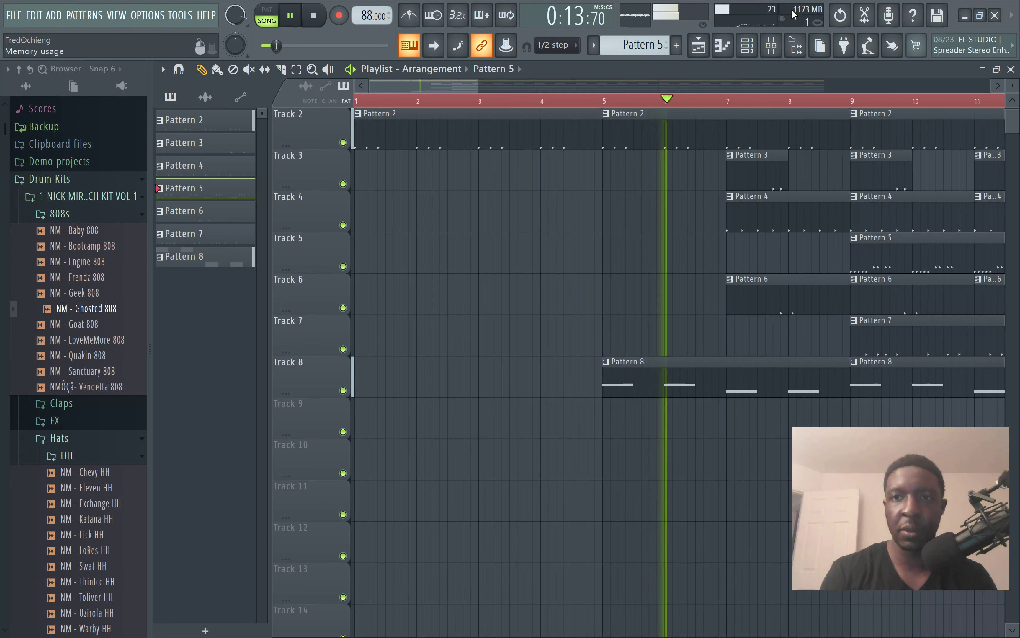
# Step: Mute mixer Insert 9 and delete the Pattern 3, Pattern 4 and Pattern 6 clips at bar 7
pyautogui.click(772, 46)
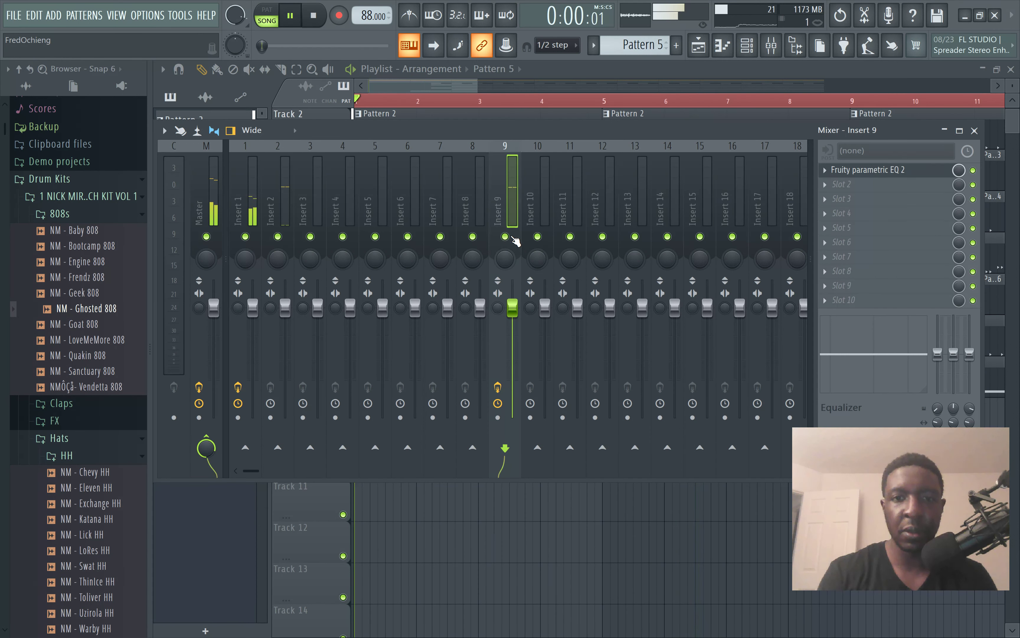
pyautogui.click(771, 45)
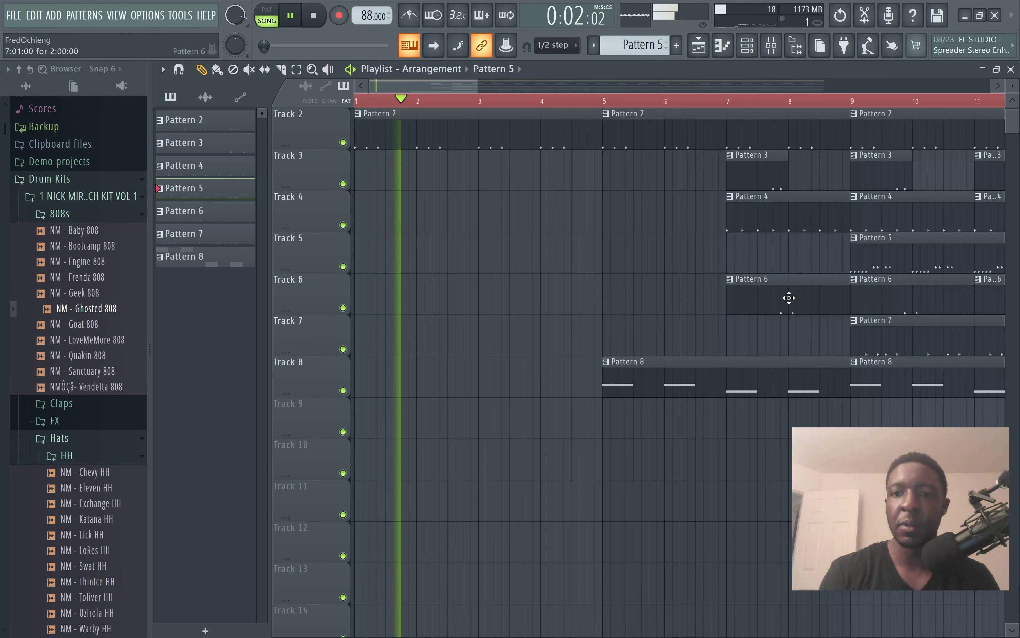
pyautogui.rightClick(774, 207)
pyautogui.rightClick(771, 178)
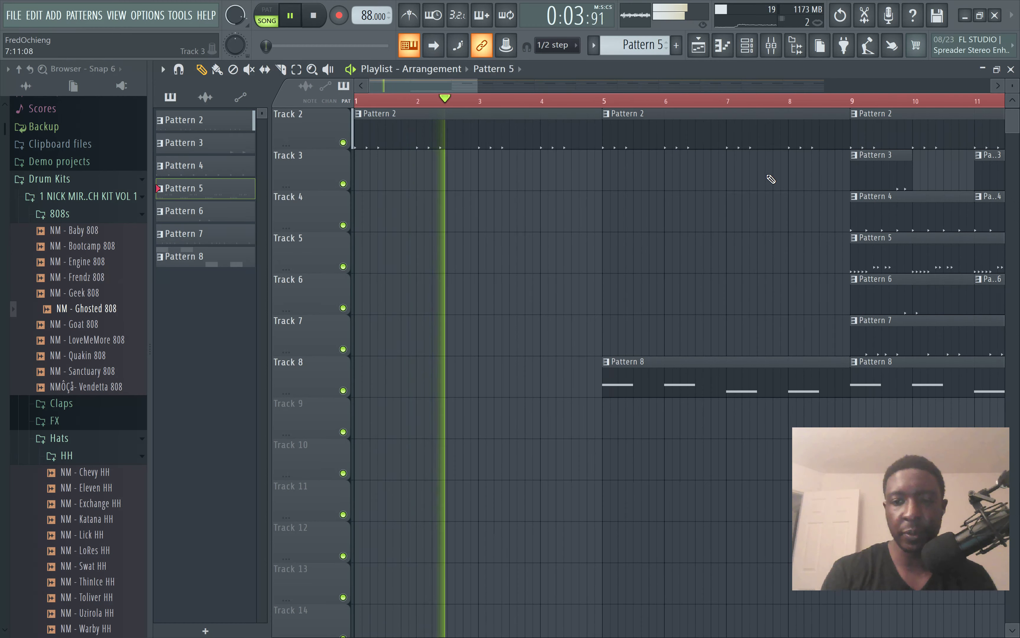
pyautogui.scroll(-3, 770, 179)
pyautogui.scroll(-2, 771, 179)
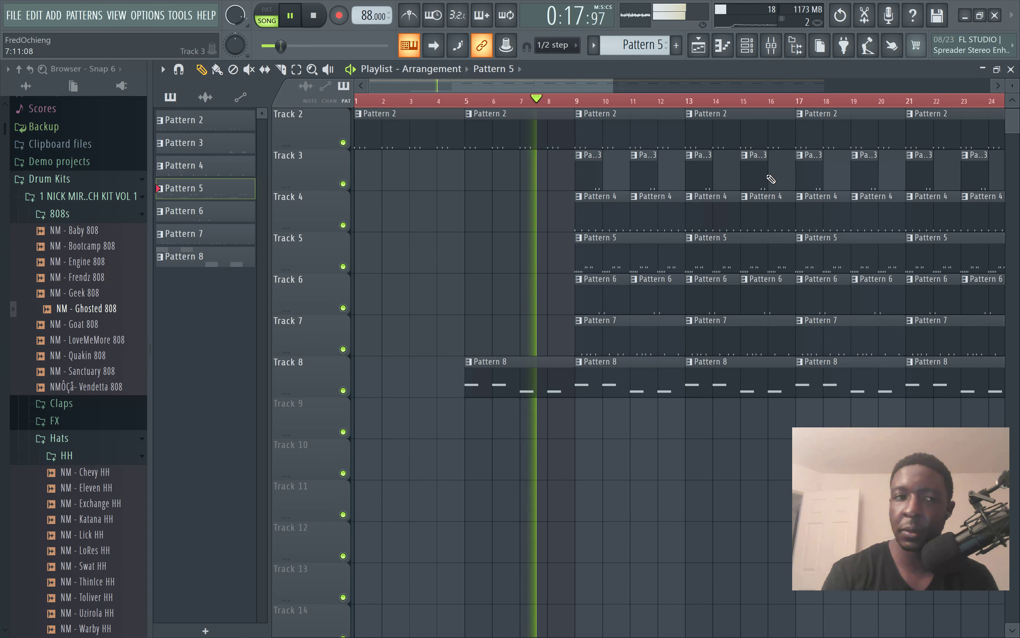
# Step: Listen to the section from bar 9 with Tracks 6 and 7 muted, and unmute each of them again
pyautogui.press('F9')
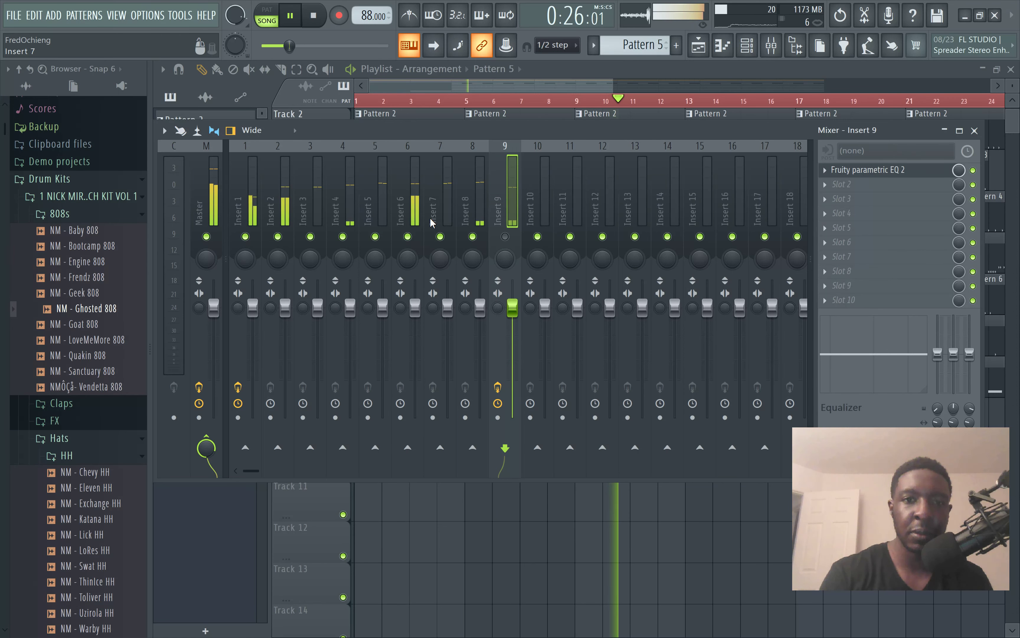
pyautogui.click(687, 67)
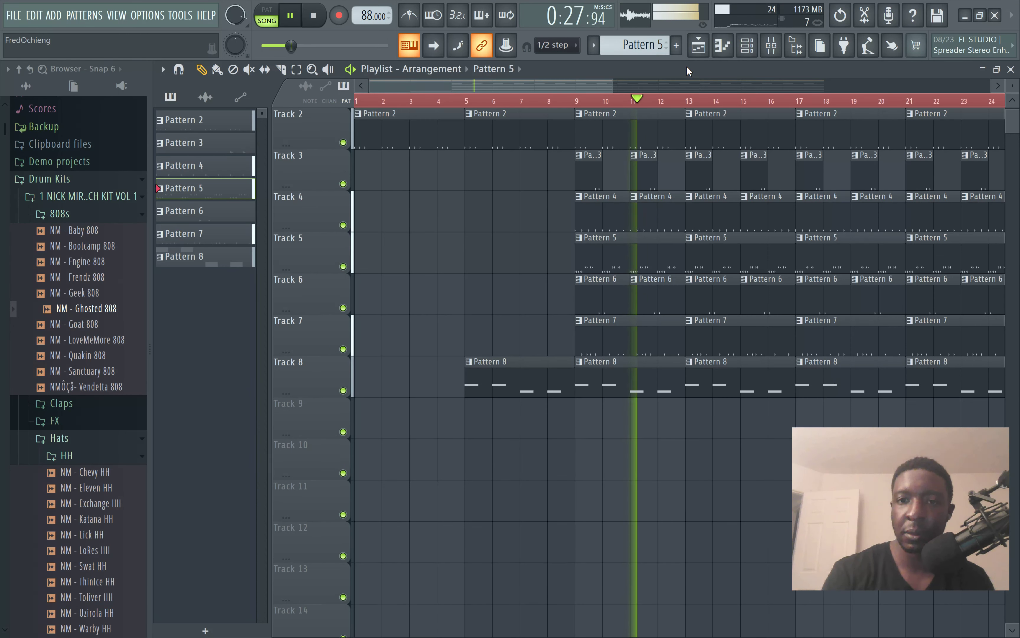
pyautogui.click(343, 308)
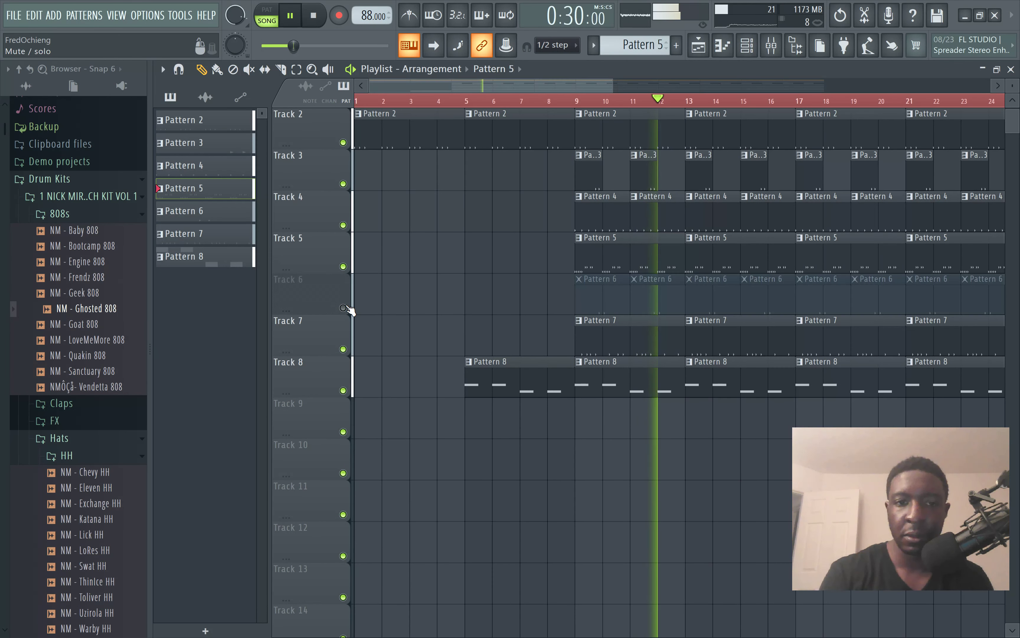
pyautogui.click(343, 348)
pyautogui.press('space')
pyautogui.press('space')
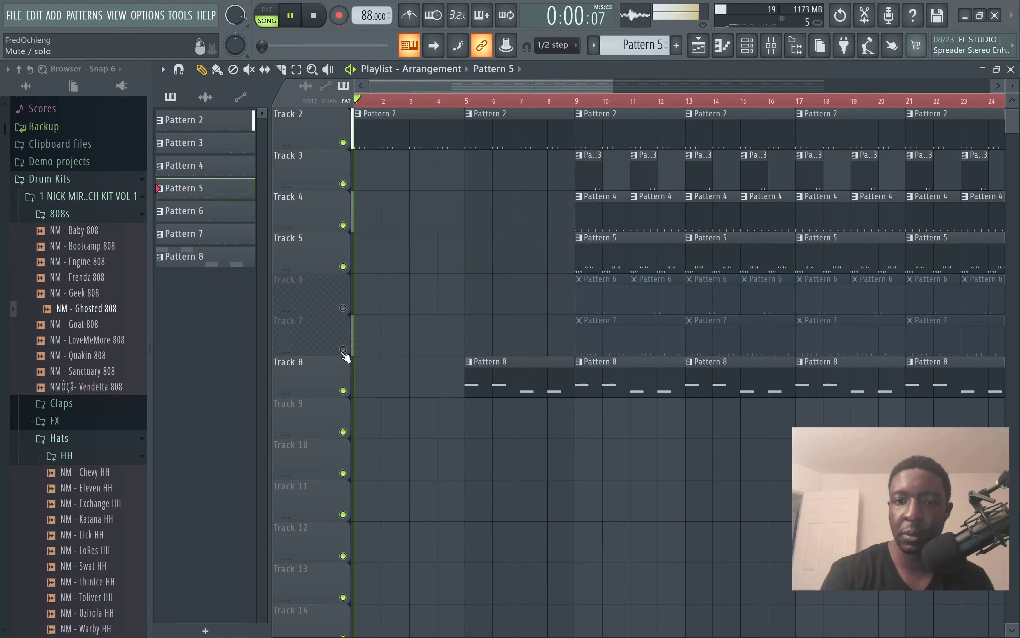
pyautogui.click(581, 102)
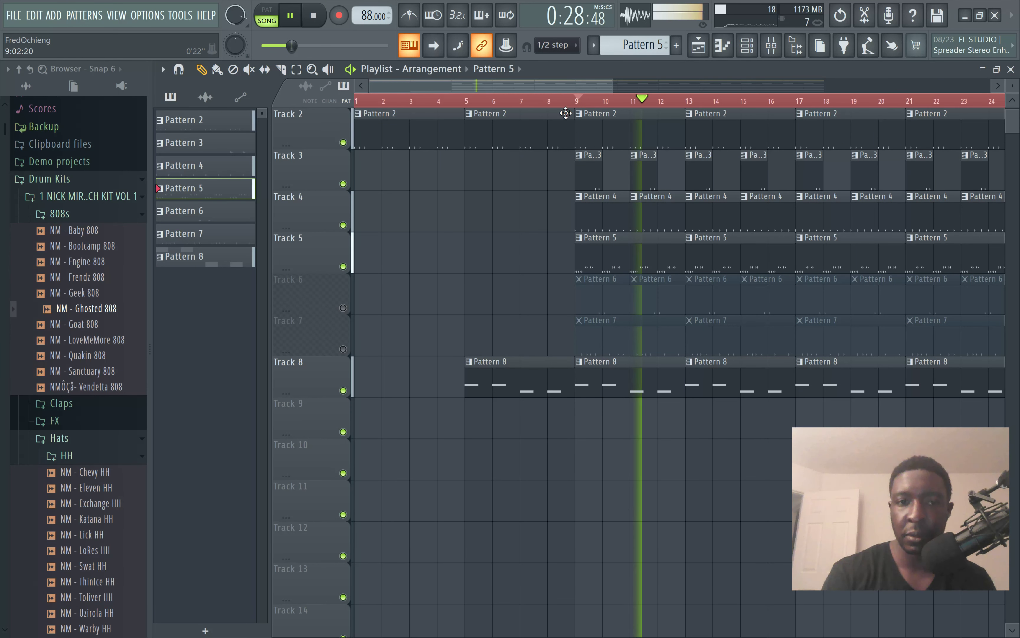
pyautogui.click(343, 308)
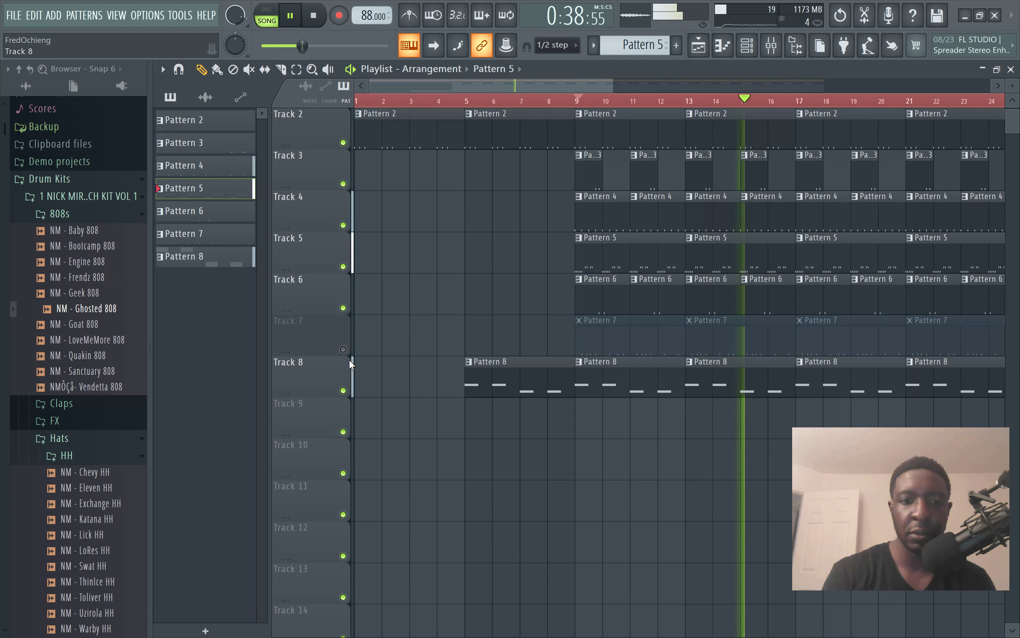
pyautogui.click(345, 350)
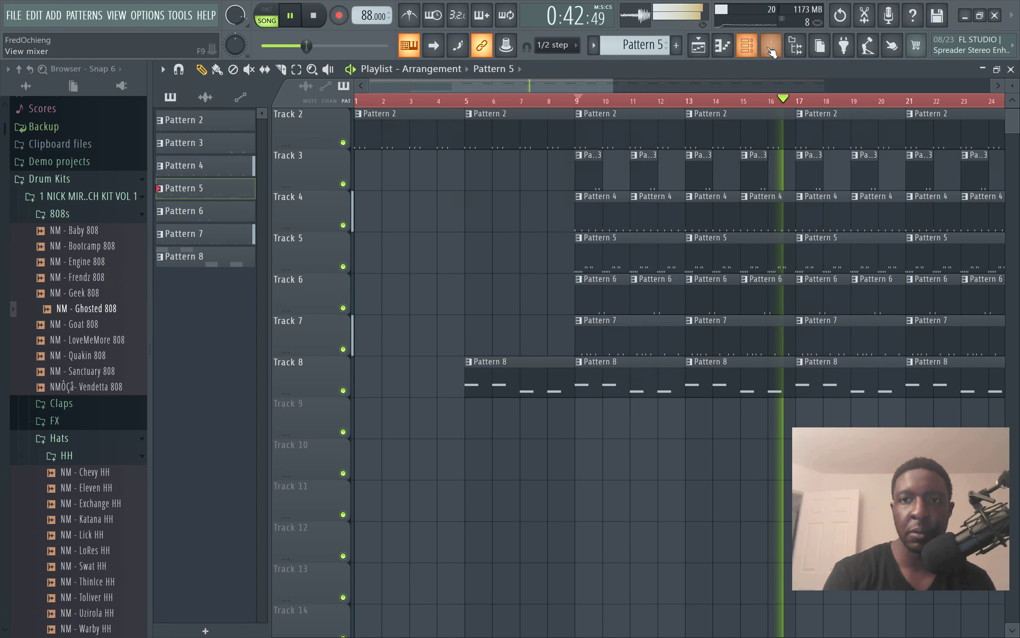
# Step: Lower the mixer Insert 8 volume to 73% (-6.4 dB)
pyautogui.press('F9')
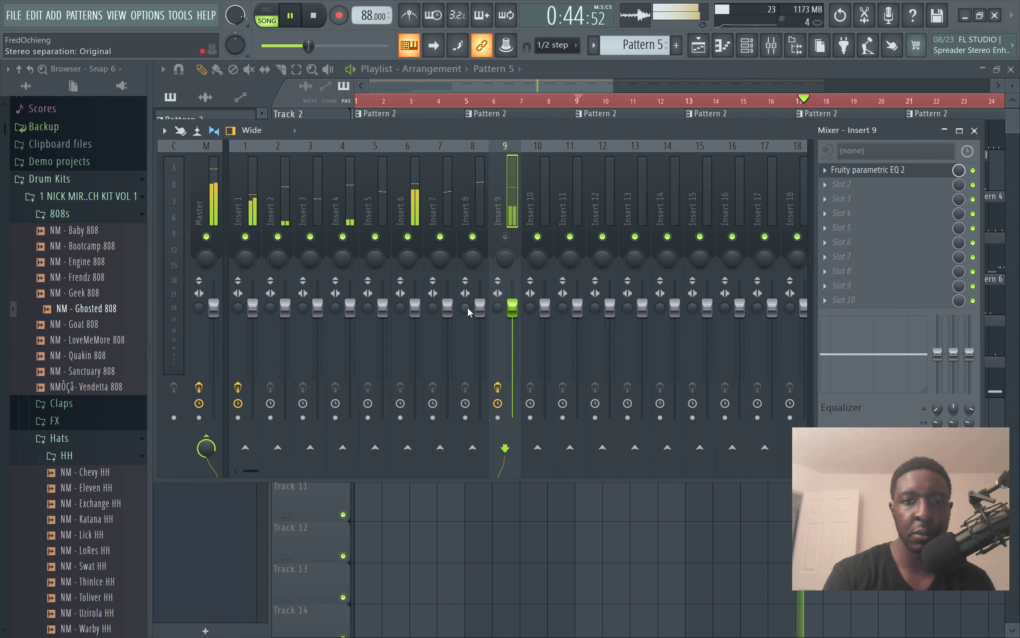
pyautogui.moveTo(479, 308); pyautogui.dragTo(480, 327)
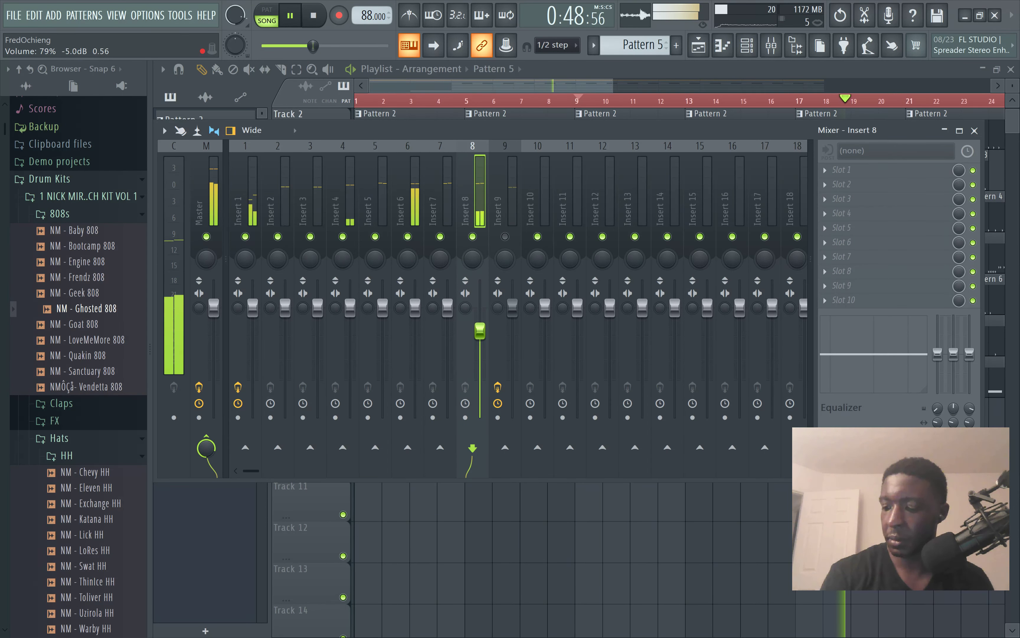
pyautogui.moveTo(480, 334); pyautogui.dragTo(480, 337)
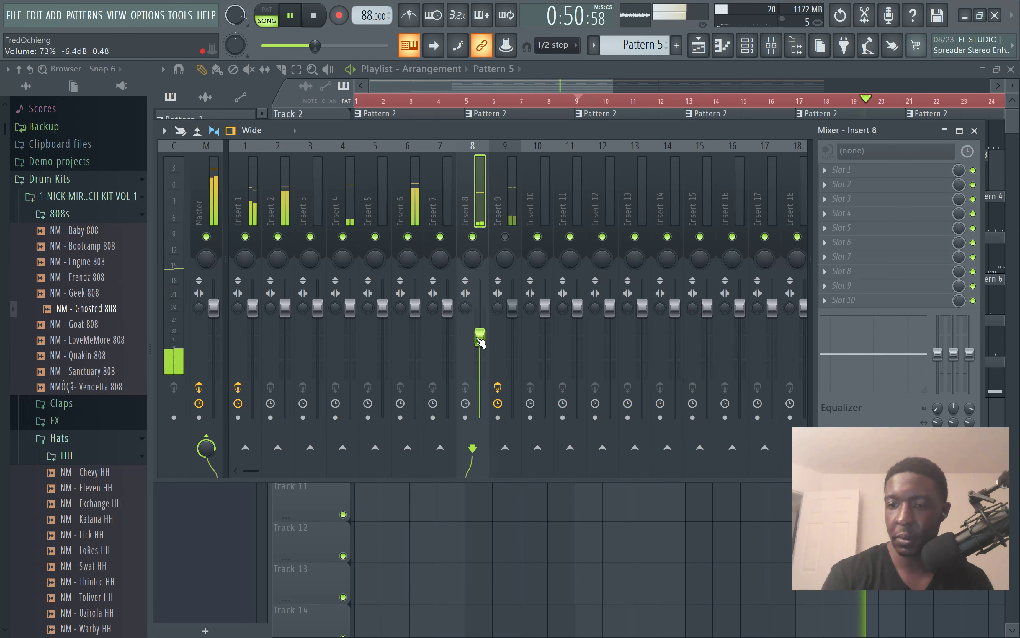
pyautogui.press('F9')
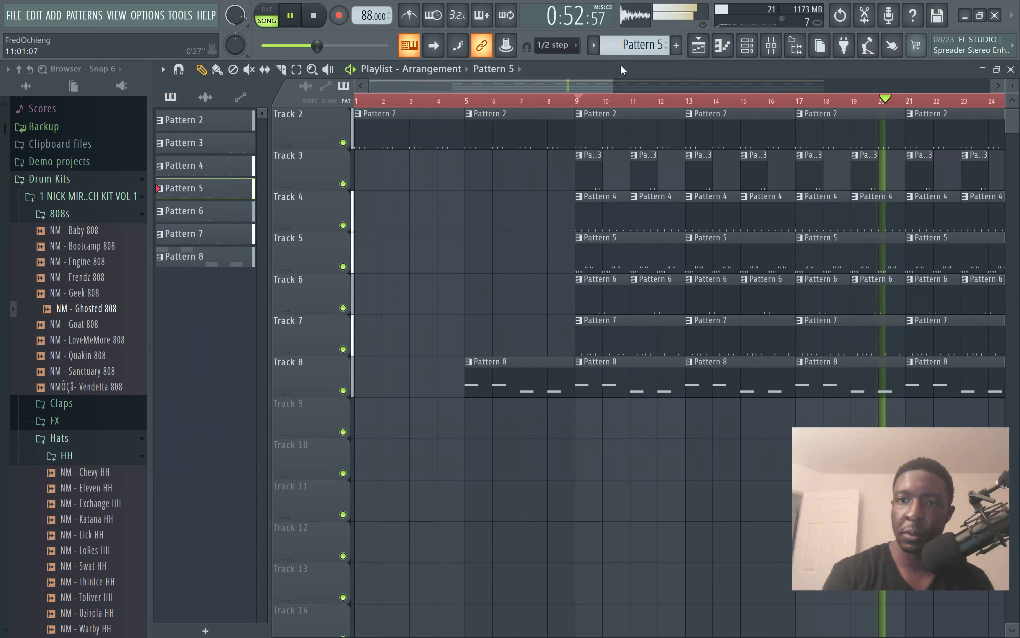
# Step: Play the arrangement from bar 9 and again from the beginning
pyautogui.press('space')
pyautogui.keyDown('ctrl'); pyautogui.scroll(-2, 710, 176); pyautogui.keyUp('ctrl')
pyautogui.press('space')
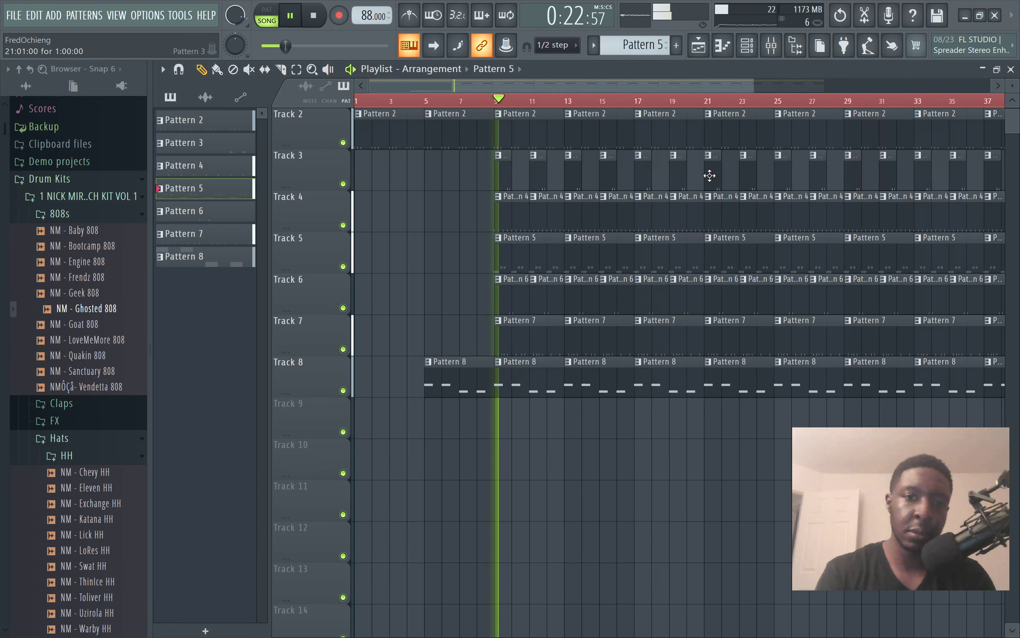
pyautogui.press('space')
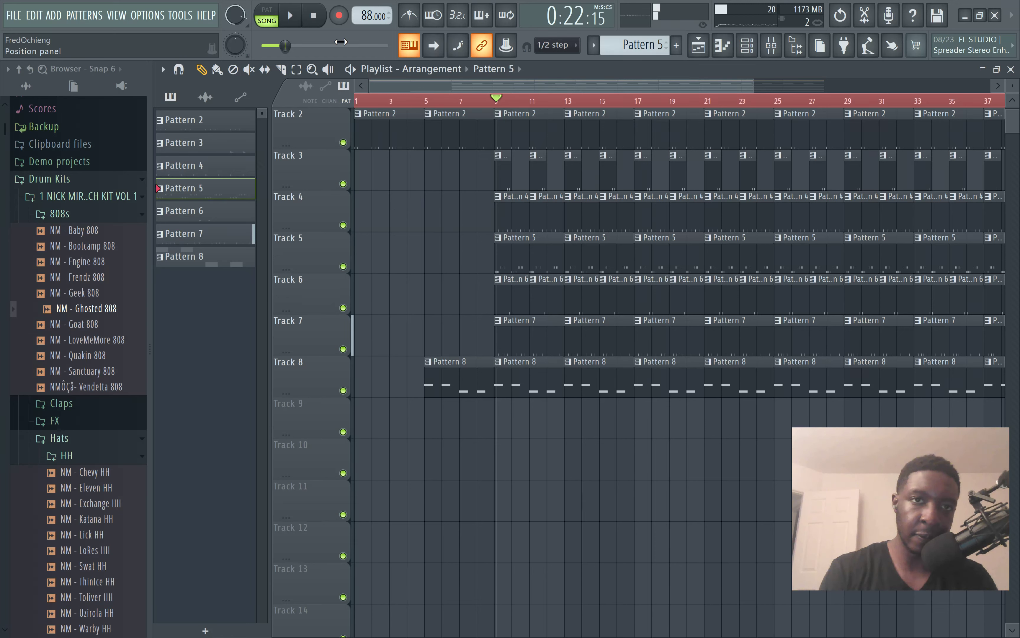
pyautogui.press('Home')
pyautogui.press('space')
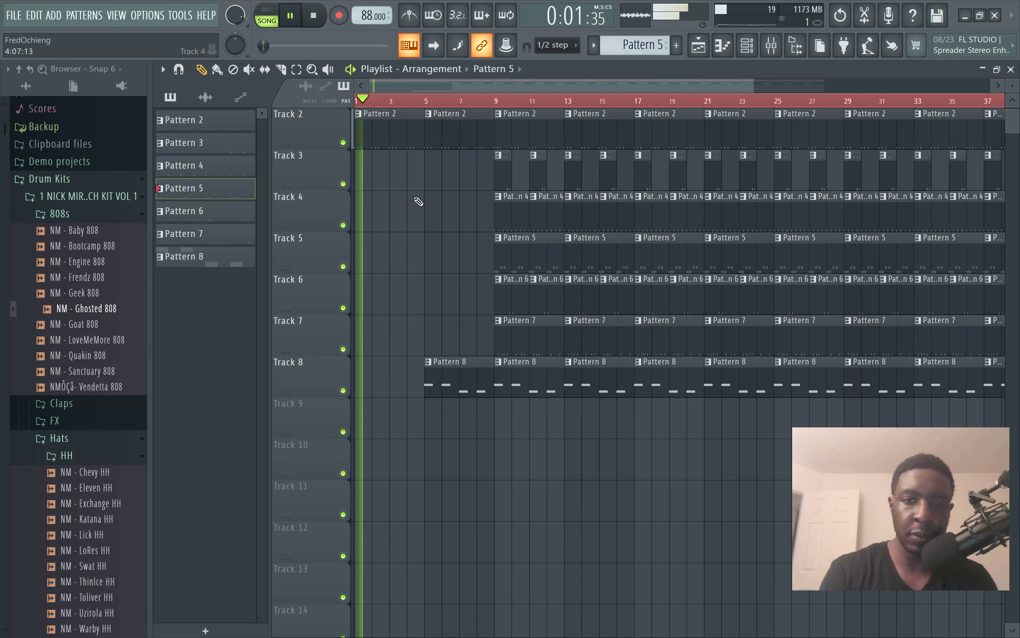
# Step: Try deleting the Pattern 8, Pattern 2 and epiano-strings loop clips that start at bar 5
pyautogui.scroll(1, 417, 201)
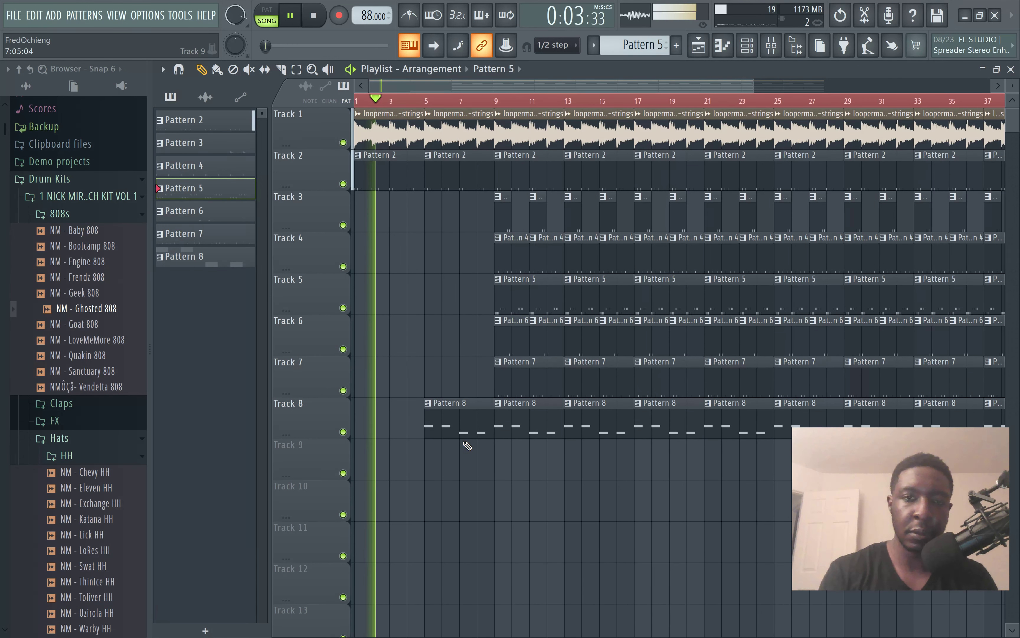
pyautogui.rightClick(464, 422)
pyautogui.rightClick(456, 162)
pyautogui.rightClick(455, 133)
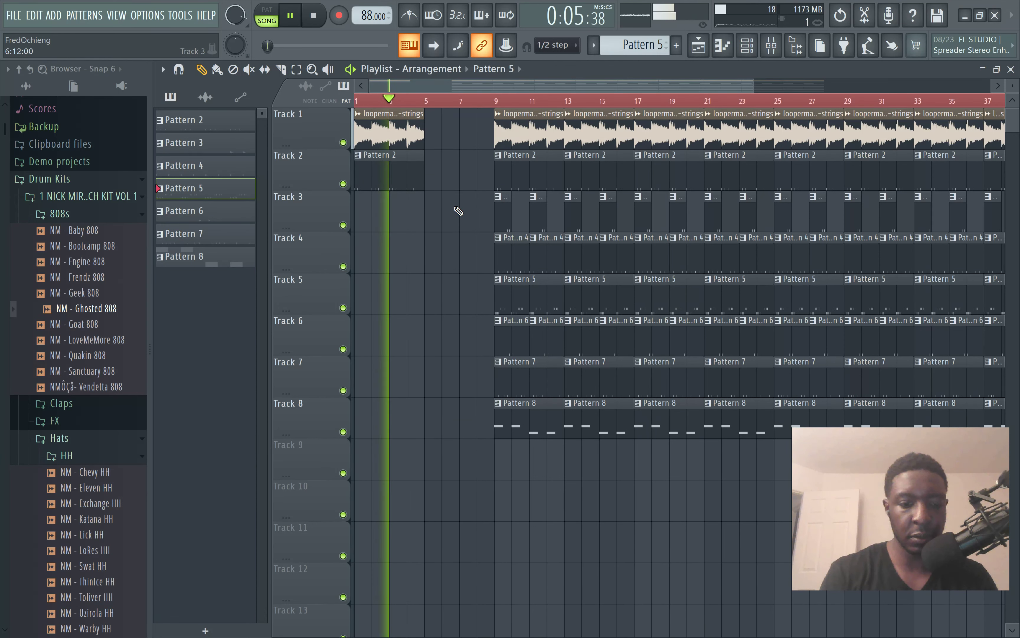
pyautogui.hotkey('ctrl', 'z')
# Step: Stop playback and delete the Pattern 2 and epiano-strings loop clips at bar 1
pyautogui.moveTo(394, 219); pyautogui.dragTo(378, 219)
pyautogui.press('space')
pyautogui.rightClick(400, 228)
pyautogui.rightClick(367, 153)
pyautogui.rightClick(364, 127)
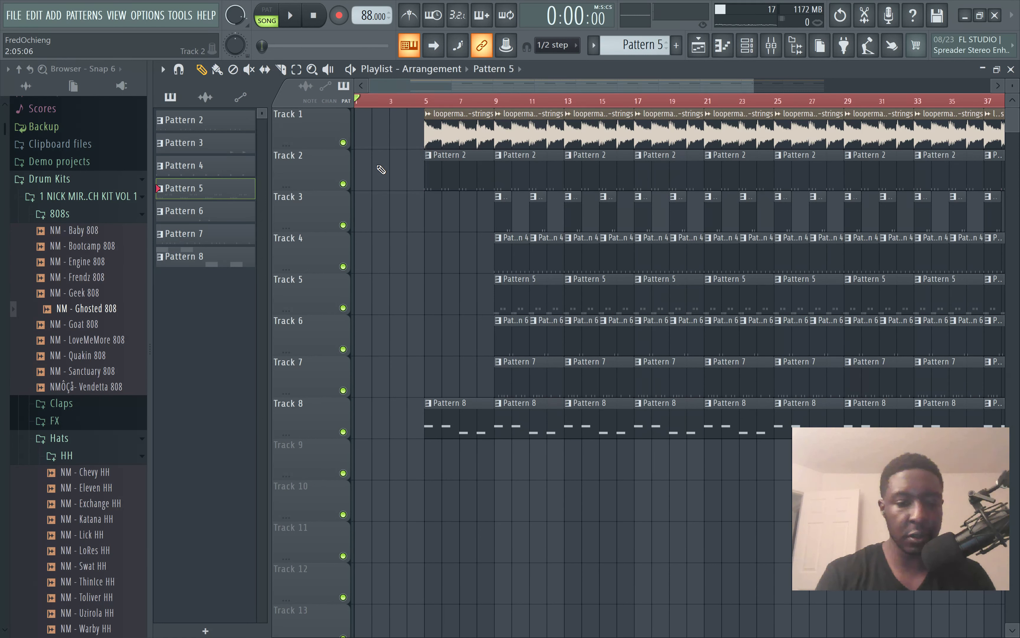
# Step: Select all playlist clips, shift them four bars earlier to start at bar 1, and play the song
pyautogui.hotkey('ctrl', 'a')
pyautogui.moveTo(460, 133); pyautogui.dragTo(348, 116)
pyautogui.press('space')
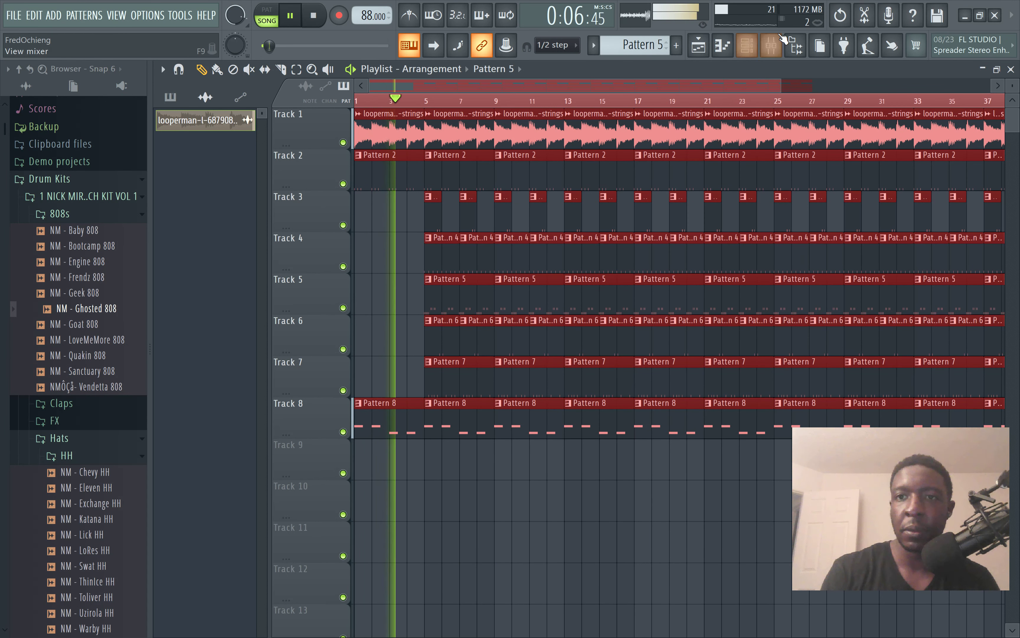
# Step: Browse the full list of effect plugins for the first slot of mixer Insert 10
pyautogui.click(780, 38)
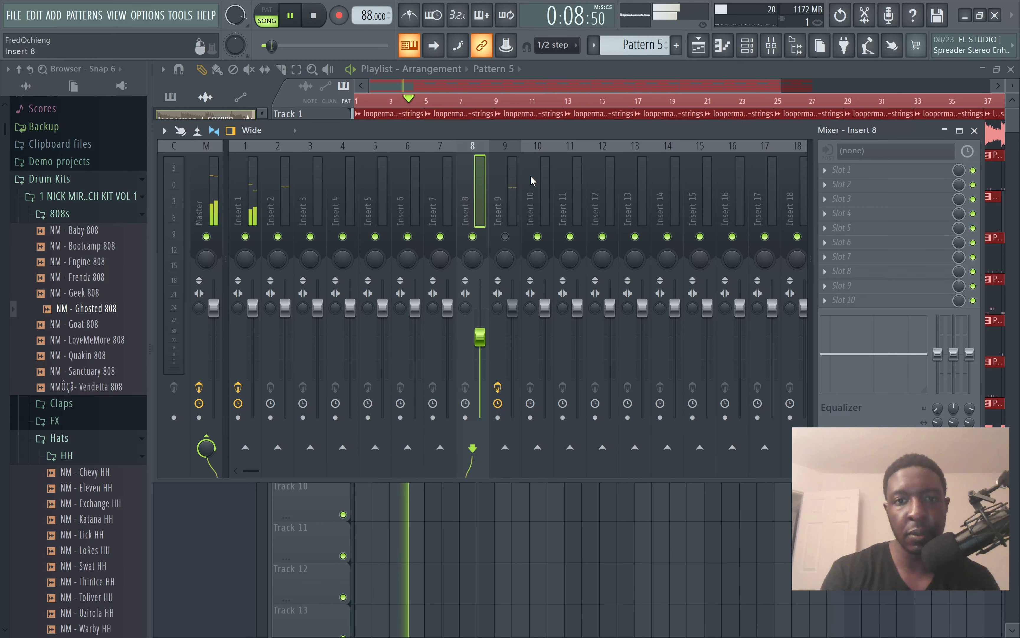
pyautogui.click(539, 206)
pyautogui.click(842, 169)
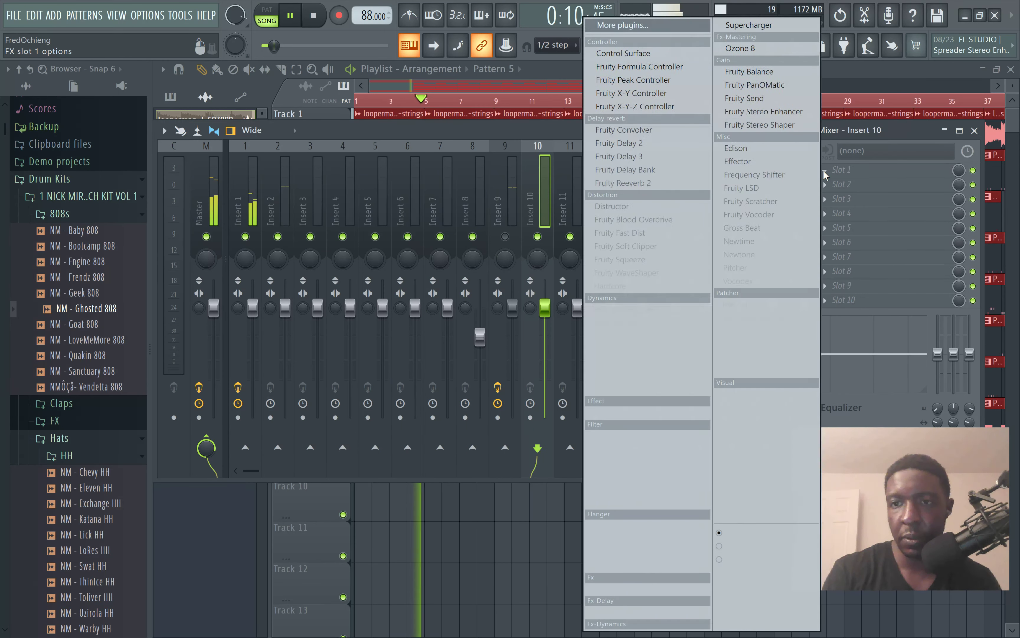
pyautogui.click(638, 26)
pyautogui.scroll(-6, 546, 388)
pyautogui.scroll(-7, 547, 393)
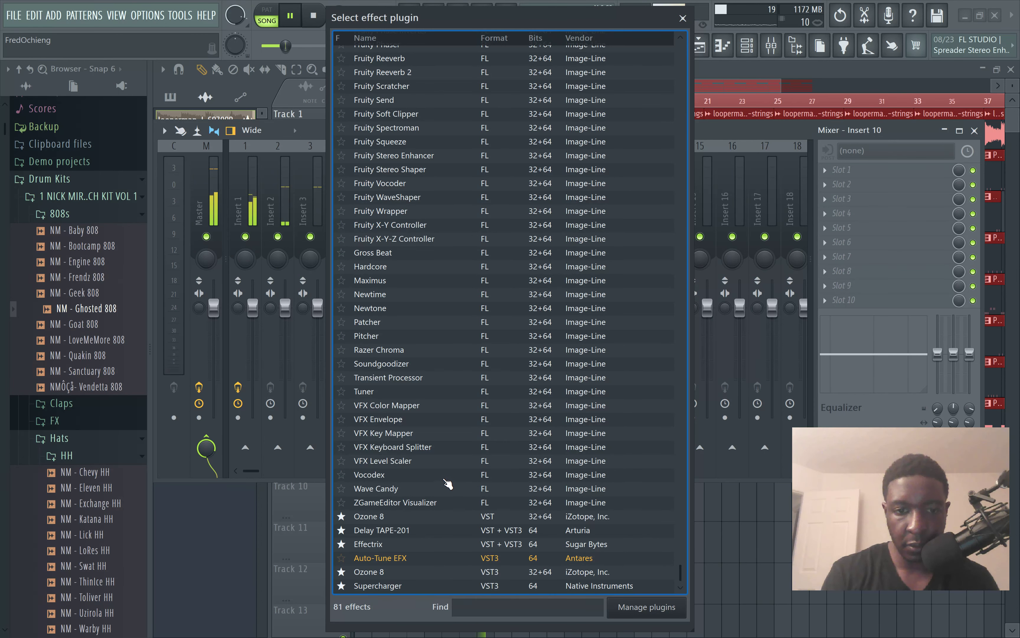
pyautogui.scroll(14, 445, 485)
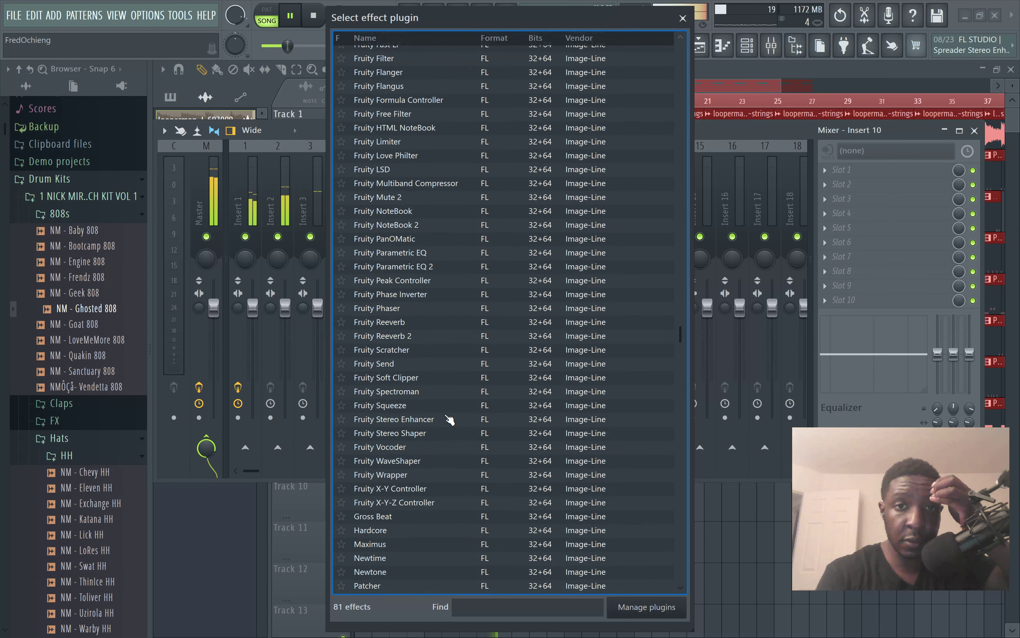
pyautogui.click(685, 21)
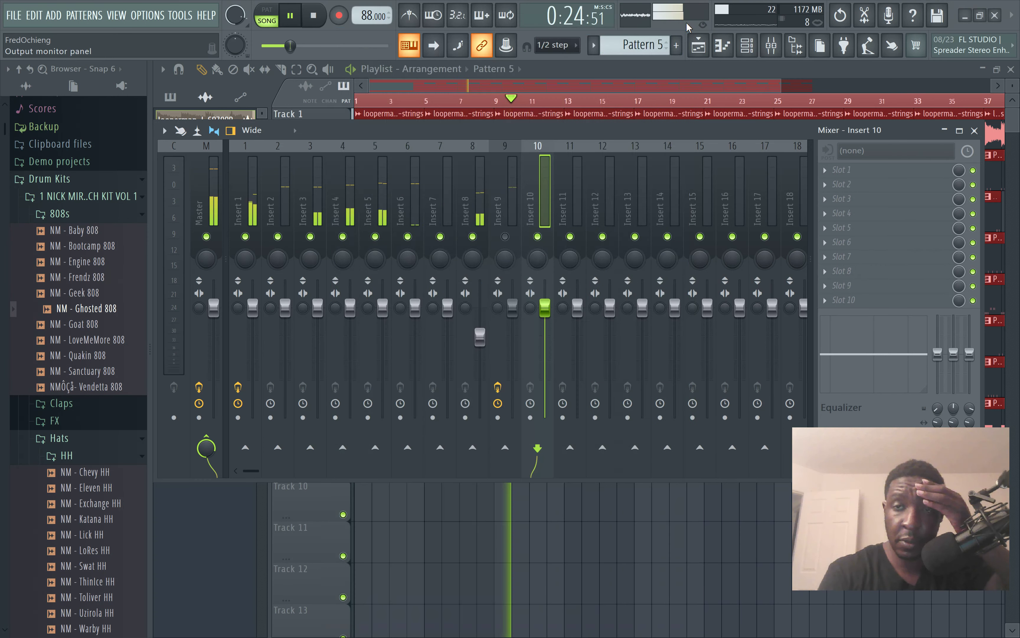
pyautogui.click(753, 49)
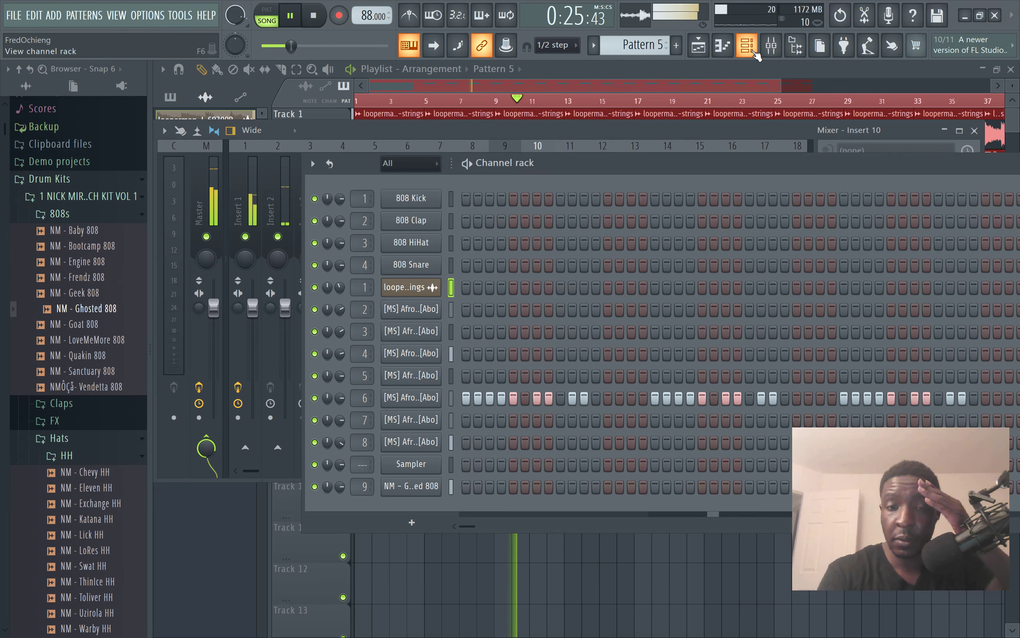
pyautogui.click(423, 464)
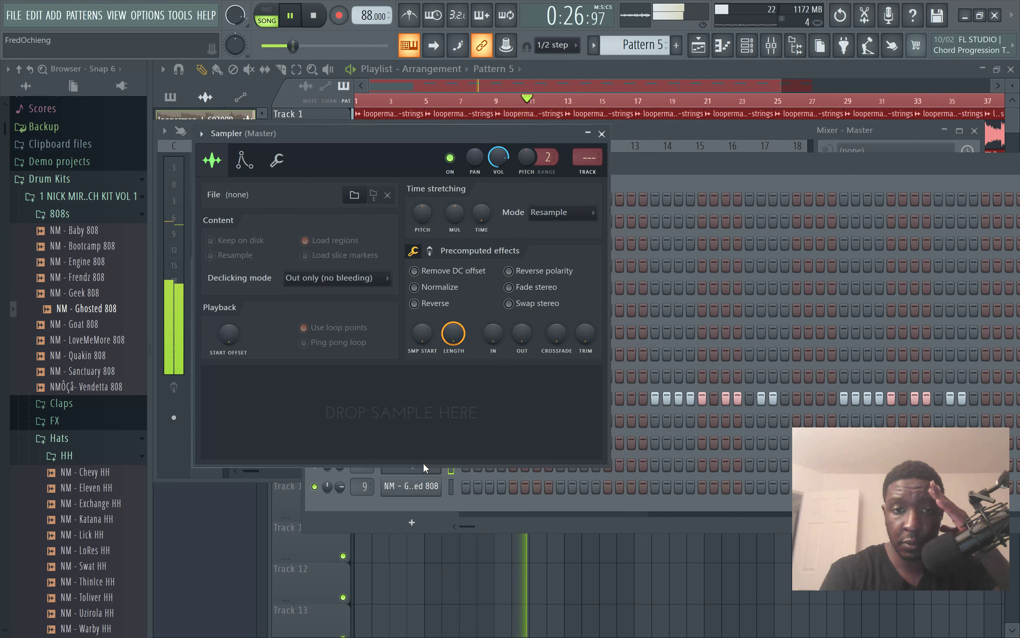
pyautogui.click(442, 507)
pyautogui.click(614, 237)
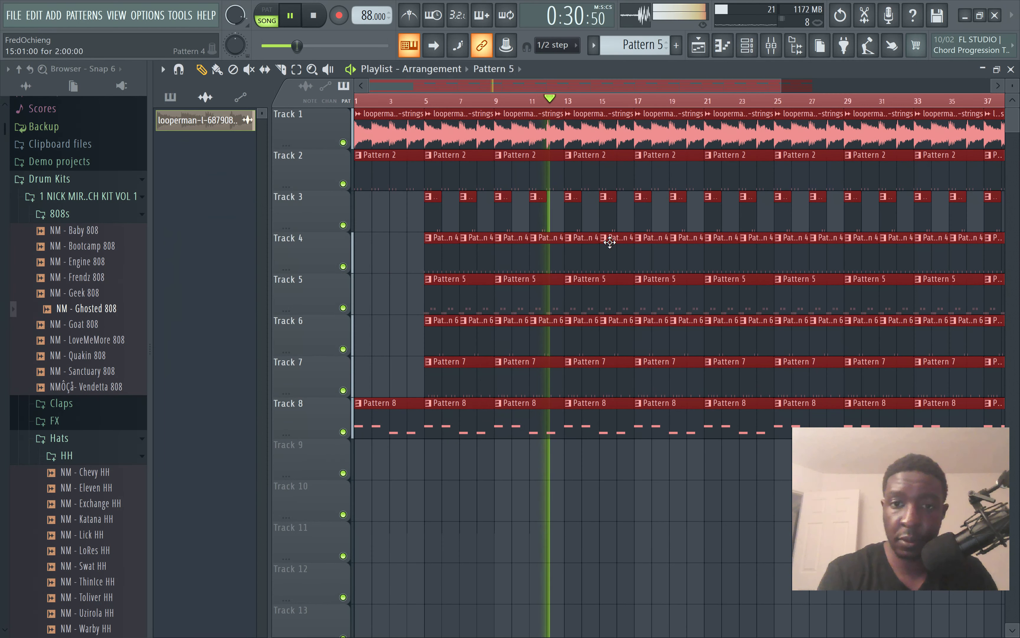
# Step: Delete the Pattern 5 and Pattern 7 clips at bar 13
pyautogui.rightClick(599, 298)
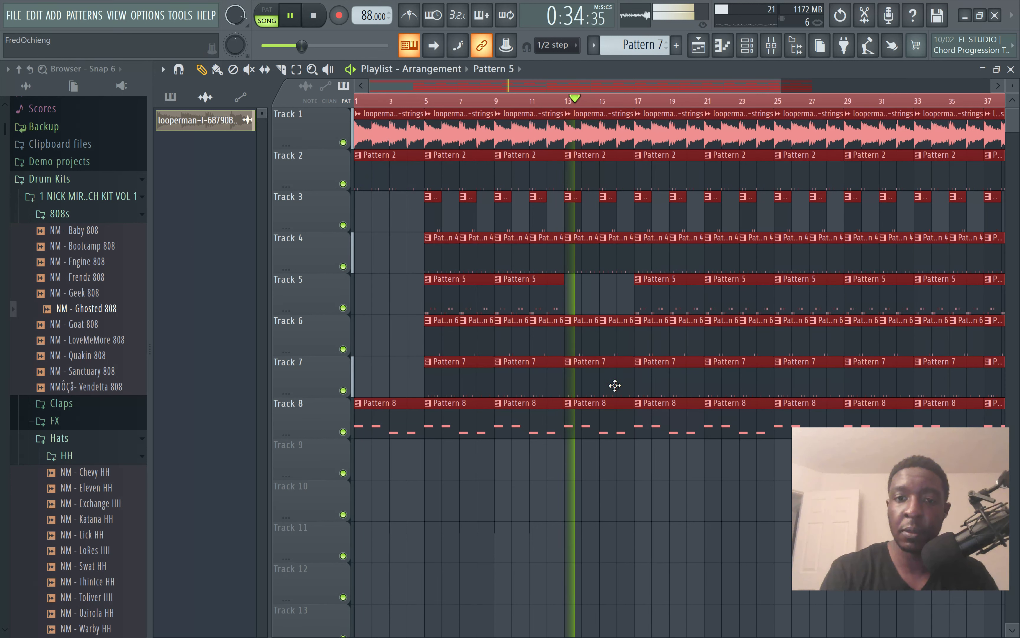
pyautogui.rightClick(615, 387)
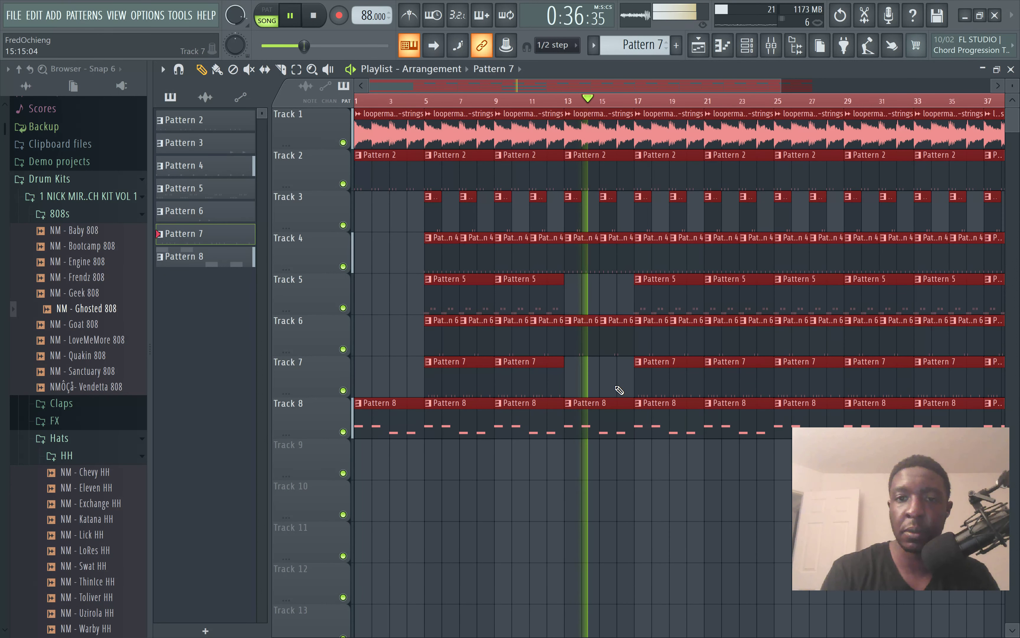
# Step: Restore the Pattern 7 clip at bar 13 and delete the two Pattern 6 clips between bars 13 and 17
pyautogui.hotkey('ctrl', 'z')
pyautogui.rightClick(618, 340)
pyautogui.rightClick(587, 336)
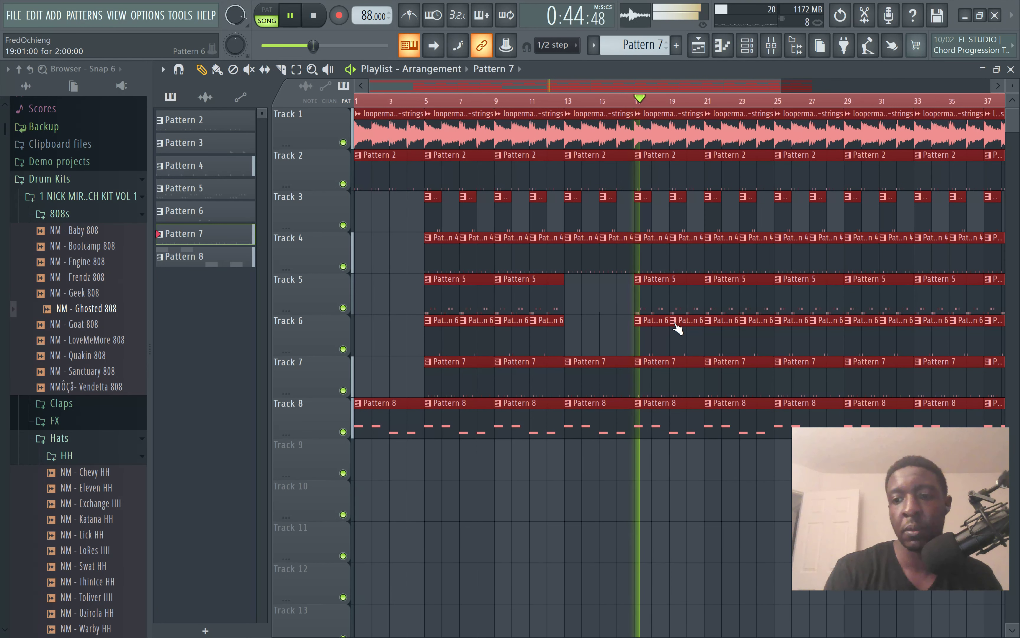
# Step: Delete all Pattern 3, 4, 5, 6 and 7 clips between bars 25 and 29 in the playlist
pyautogui.scroll(-3, 680, 321)
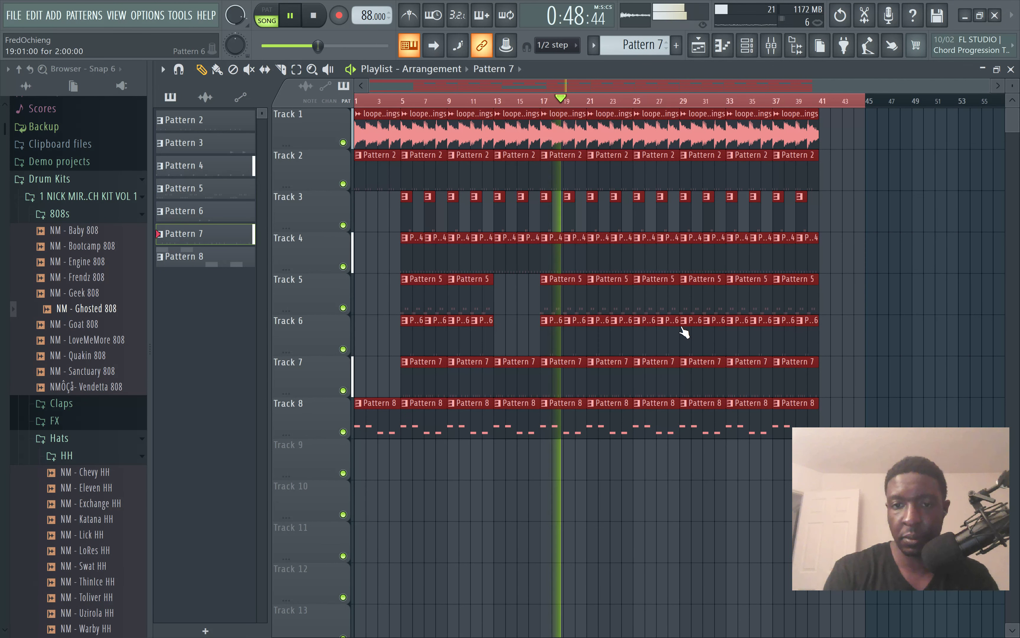
pyautogui.rightClick(670, 379)
pyautogui.rightClick(655, 323)
pyautogui.rightClick(652, 291)
pyautogui.rightClick(651, 249)
pyautogui.rightClick(645, 206)
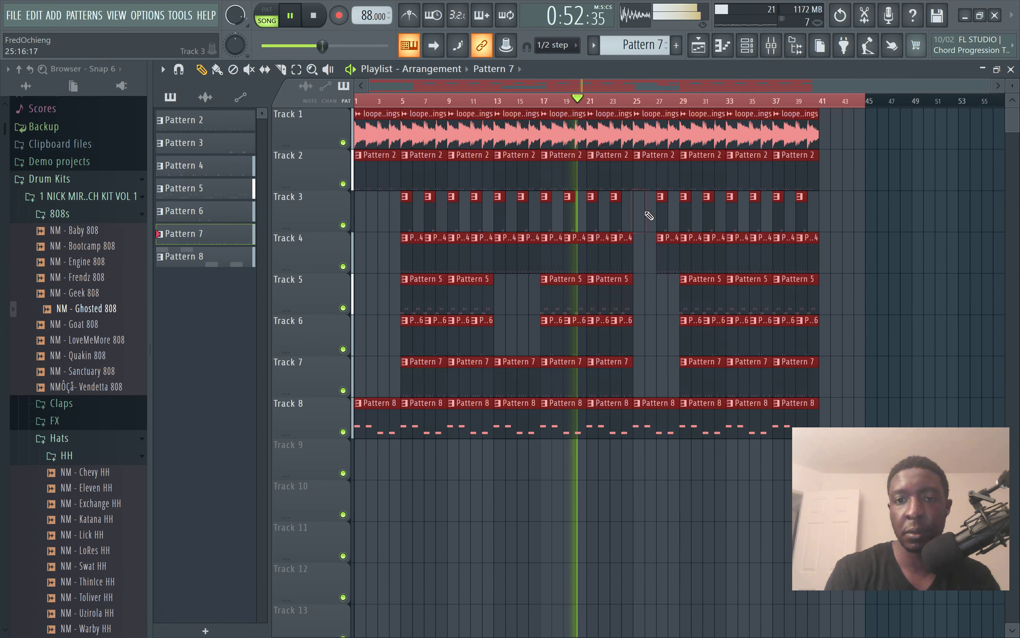
pyautogui.rightClick(654, 220)
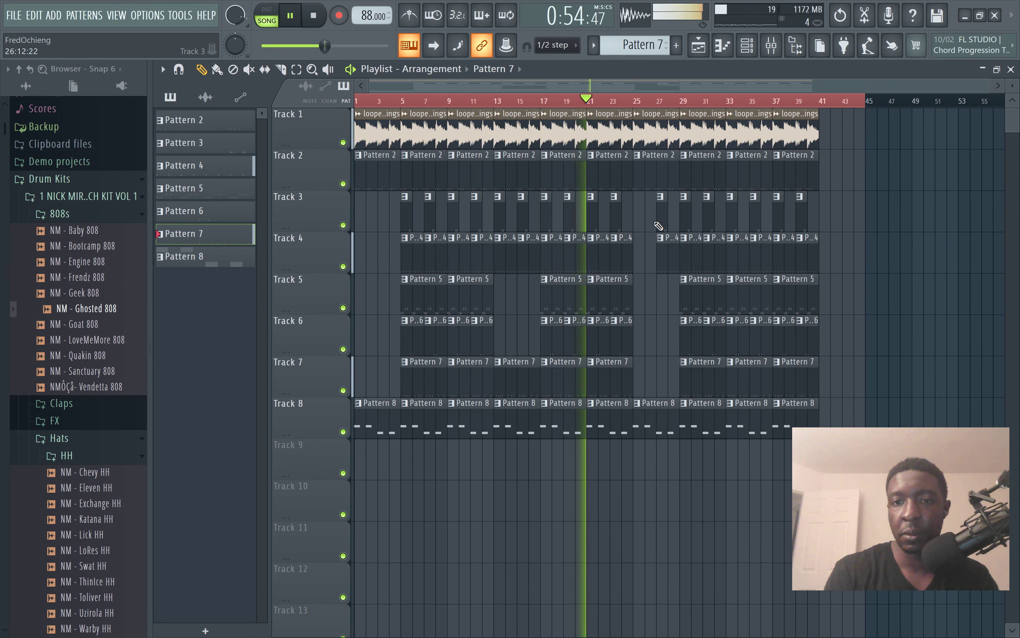
pyautogui.rightClick(661, 215)
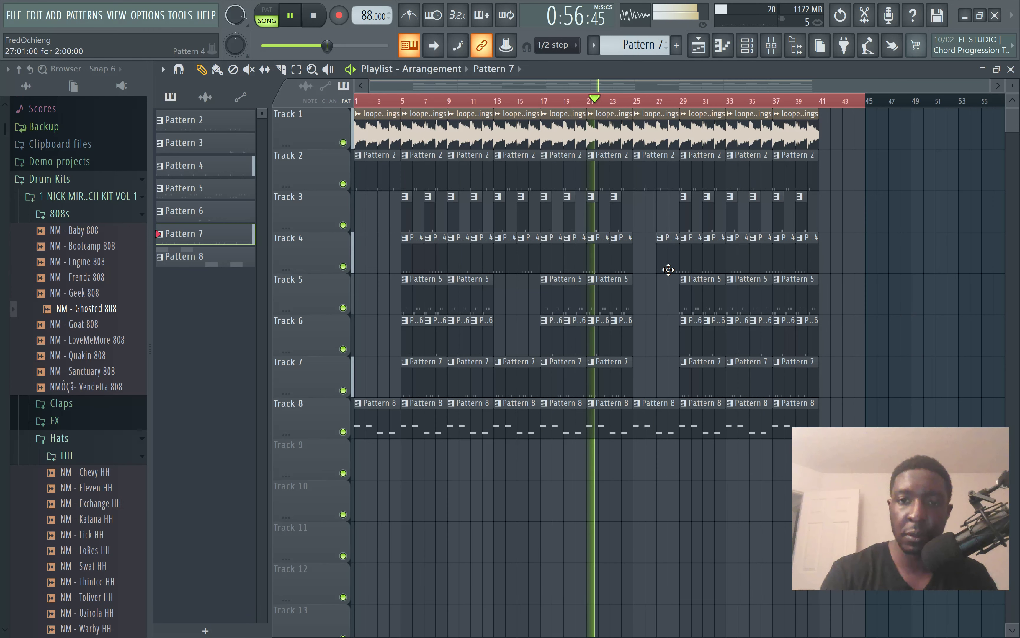
pyautogui.rightClick(667, 265)
# Step: Replace the empty Sampler channel with the Kontakt generator plugin
pyautogui.click(746, 45)
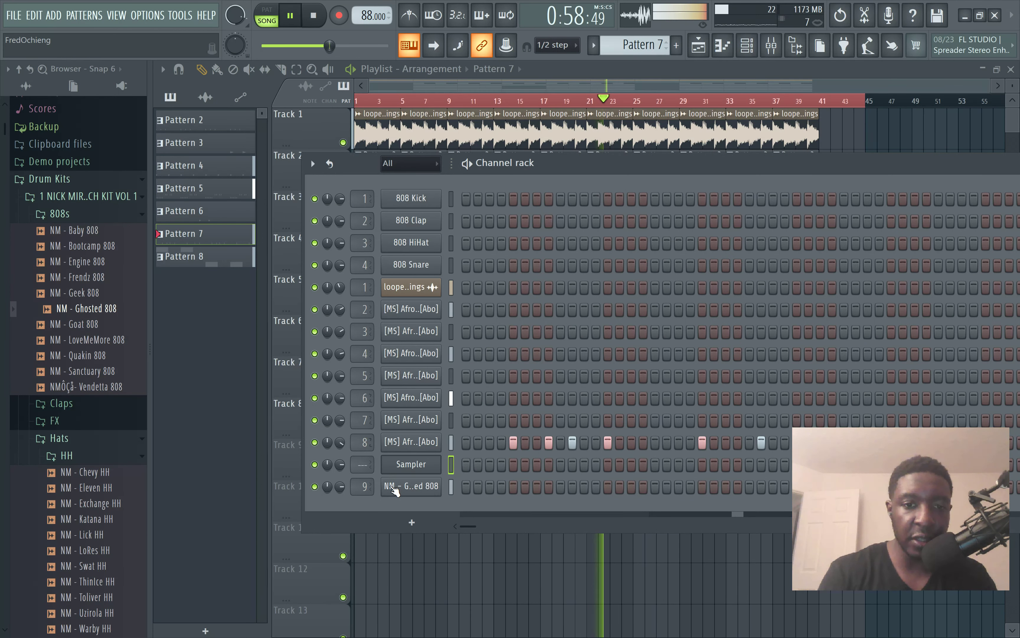
pyautogui.rightClick(422, 466)
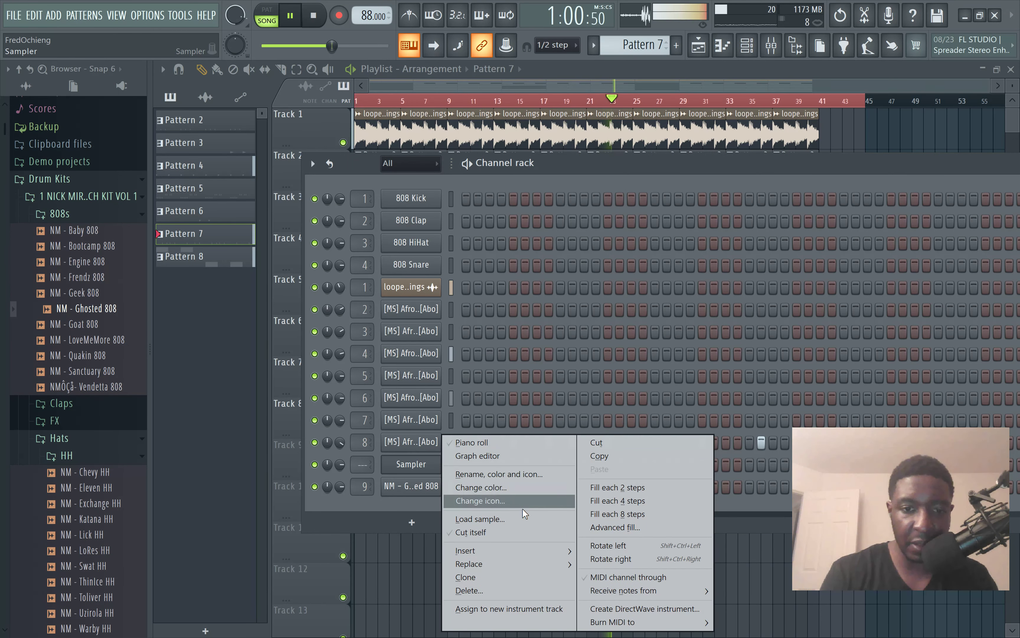
pyautogui.moveTo(535, 563)
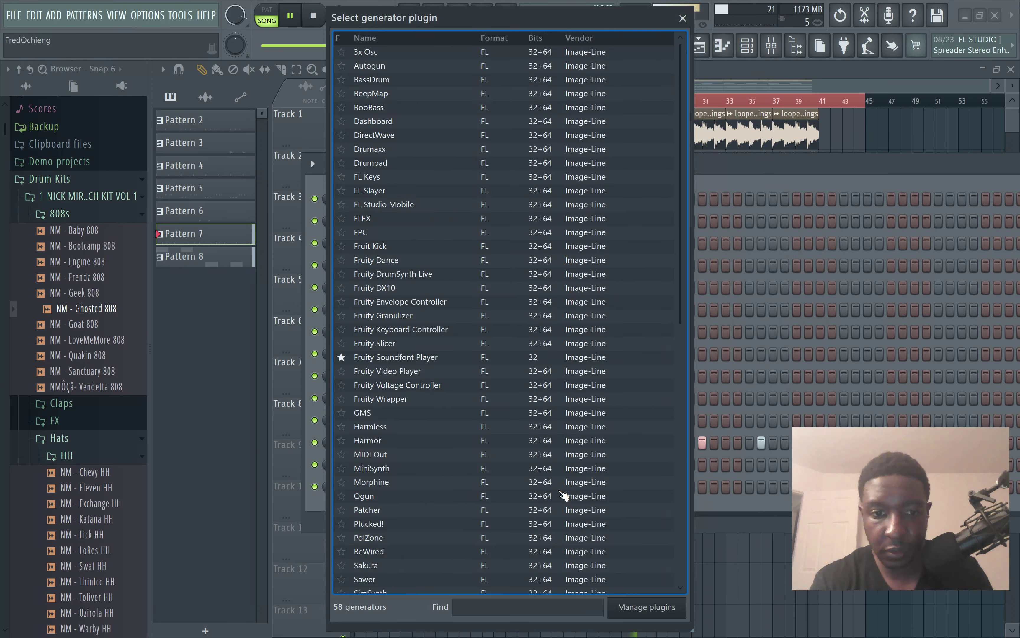
pyautogui.scroll(-7, 527, 379)
pyautogui.doubleClick(413, 547)
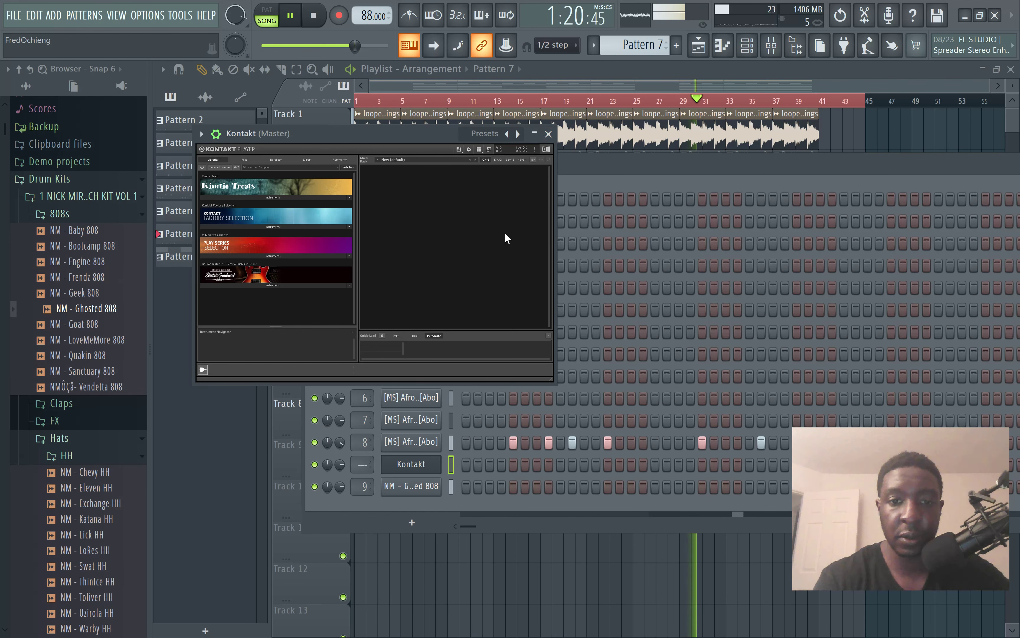
# Step: Lower mixer Inserts 5 and 7, set Insert 6 to -8.7 dB and Insert 4 to -3.0 dB, and route Insert 4 to Insert 1
pyautogui.click(771, 45)
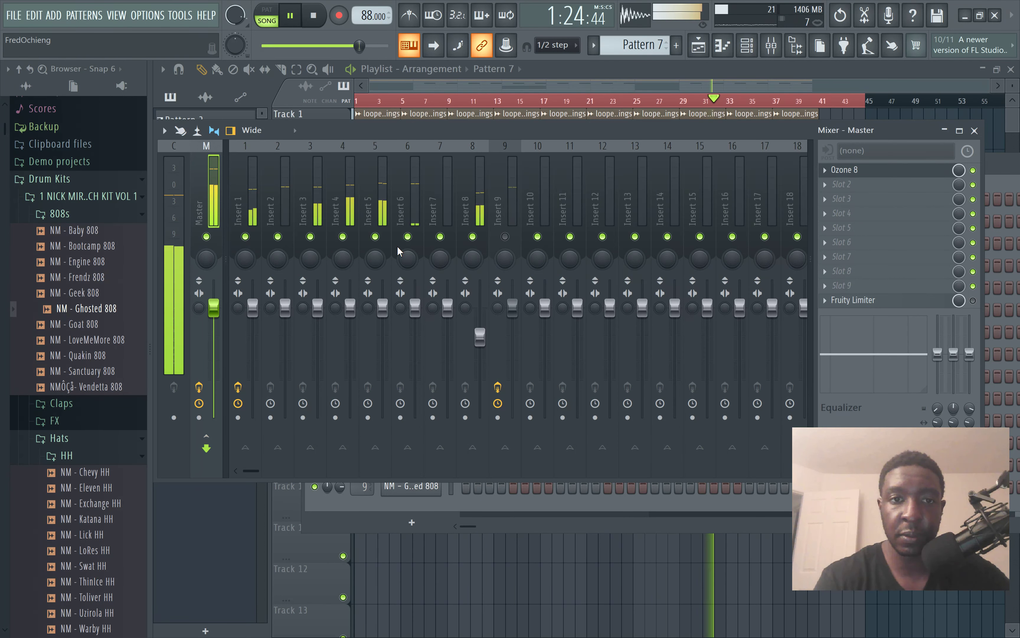
pyautogui.moveTo(385, 313); pyautogui.dragTo(414, 345)
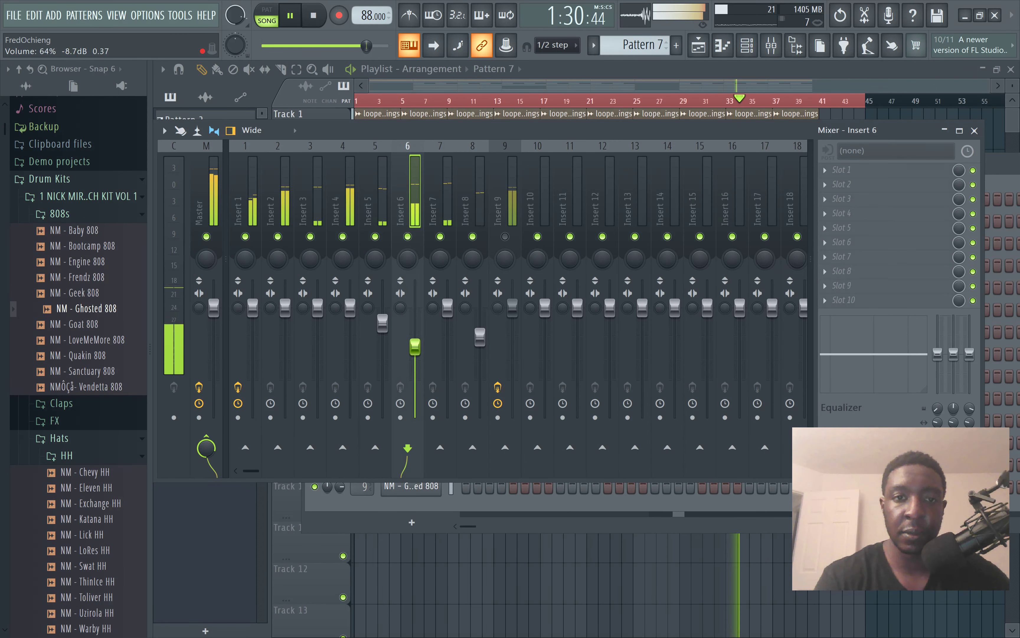
pyautogui.click(447, 307)
pyautogui.moveTo(447, 307); pyautogui.dragTo(448, 328)
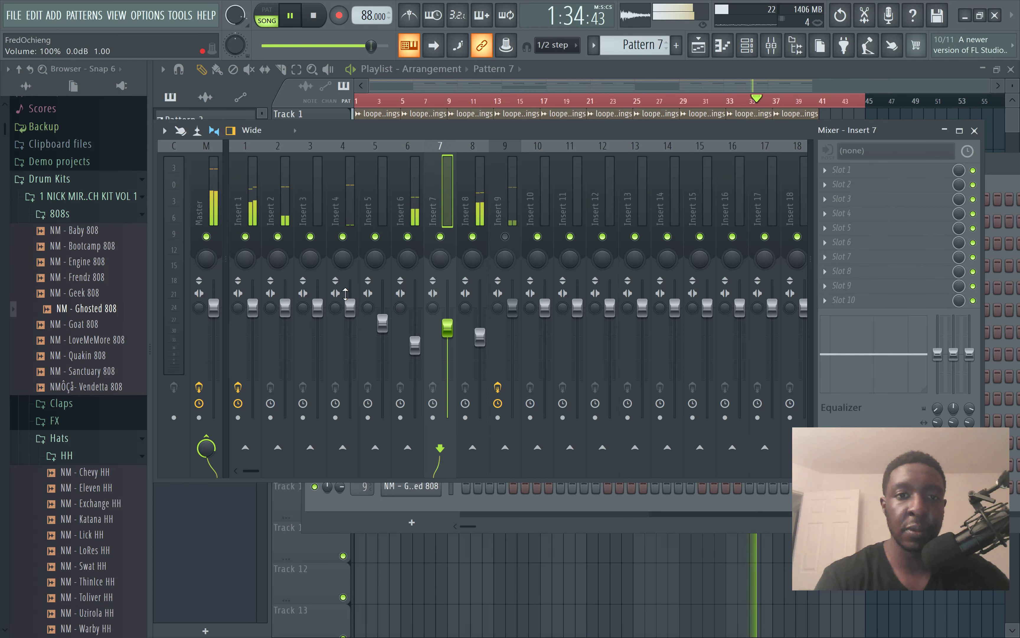
pyautogui.moveTo(349, 308); pyautogui.dragTo(350, 322)
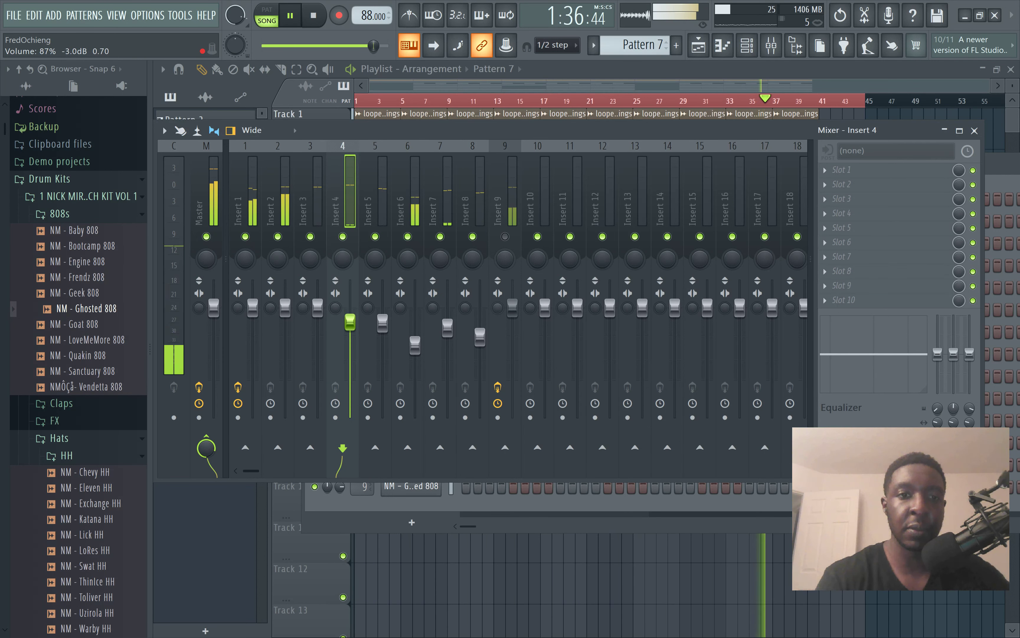
pyautogui.click(245, 448)
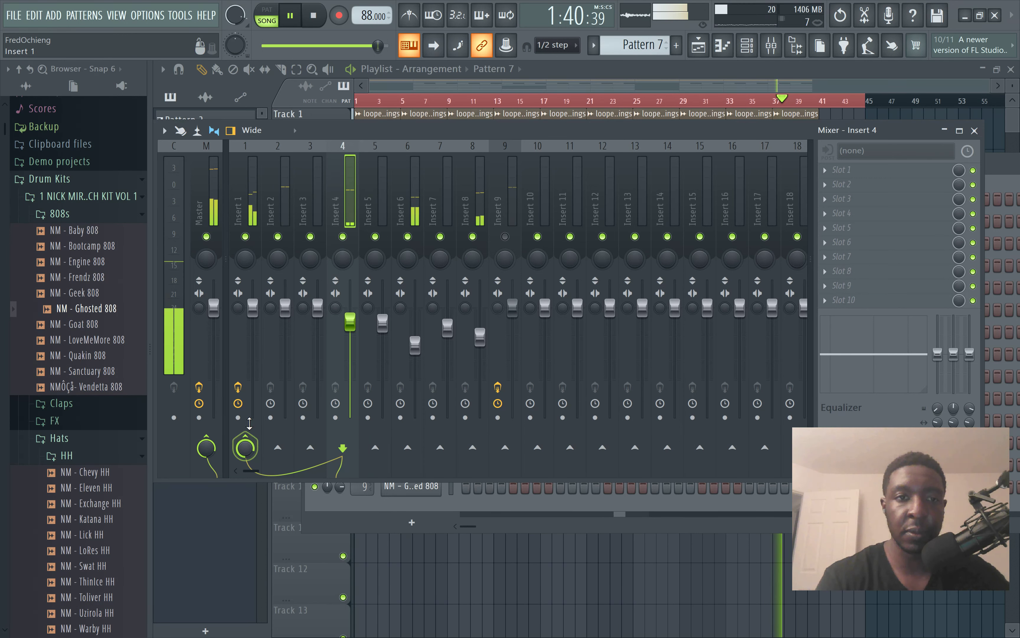
# Step: Set the mixer level of Insert 2 to -6.4 dB and turn Insert 6 down further
pyautogui.click(285, 308)
pyautogui.moveTo(285, 307); pyautogui.dragTo(284, 334)
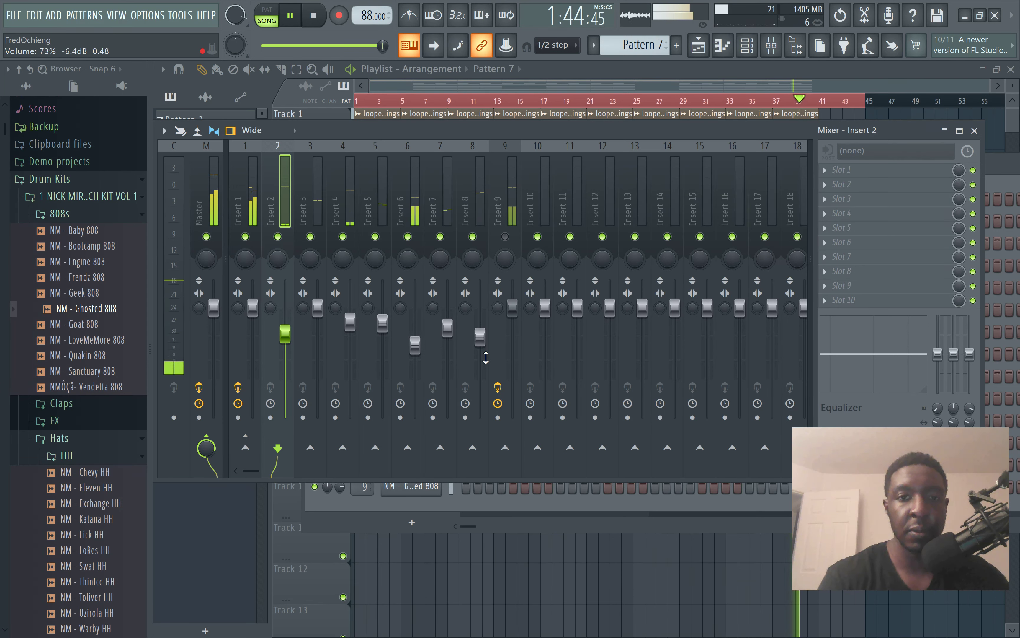
pyautogui.moveTo(416, 344); pyautogui.dragTo(416, 363)
# Step: Add Fruity Reeverb 2 to the first effect slot of Insert 6 and lower its mix level slightly
pyautogui.click(839, 169)
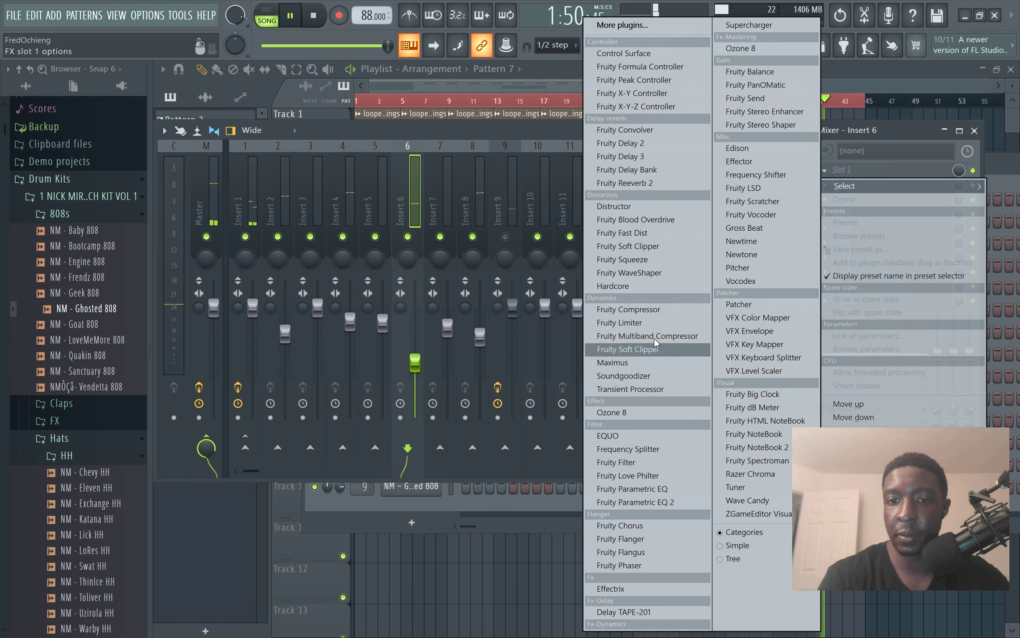
pyautogui.click(645, 182)
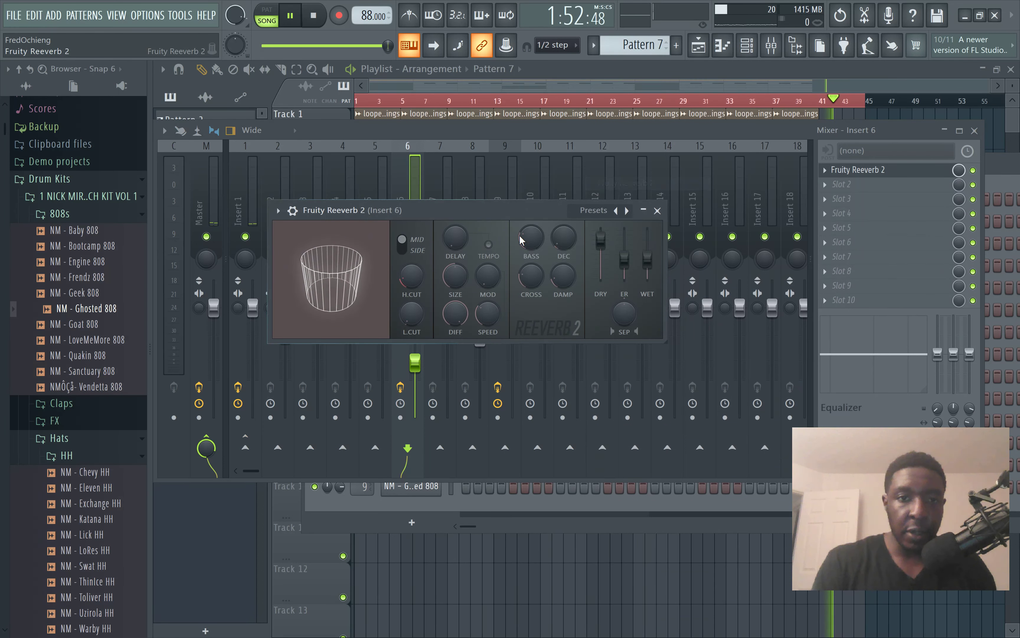
pyautogui.click(858, 169)
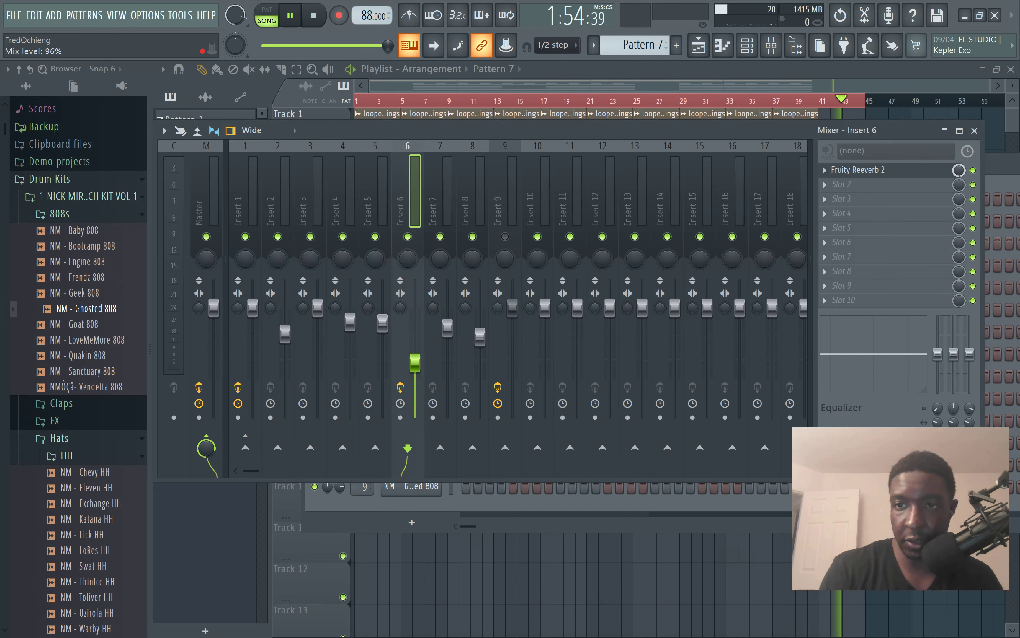
# Step: Move the mixer clear of the Kontakt window and load the Electric Sunburst Deluxe (Melody) instrument in Kontakt
pyautogui.moveTo(784, 143); pyautogui.dragTo(737, 405)
pyautogui.click(361, 139)
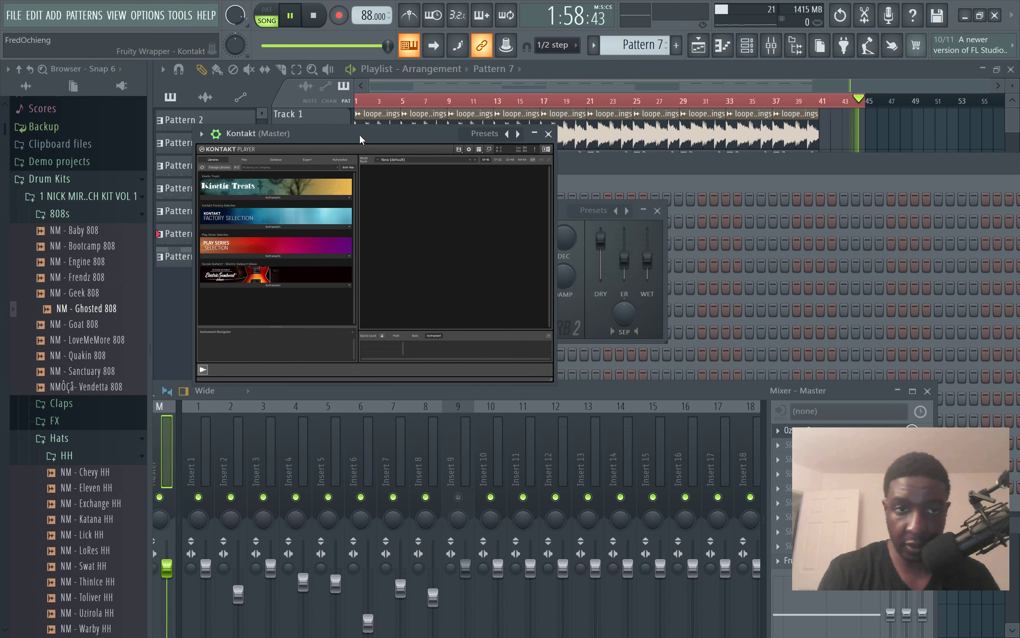
pyautogui.click(223, 256)
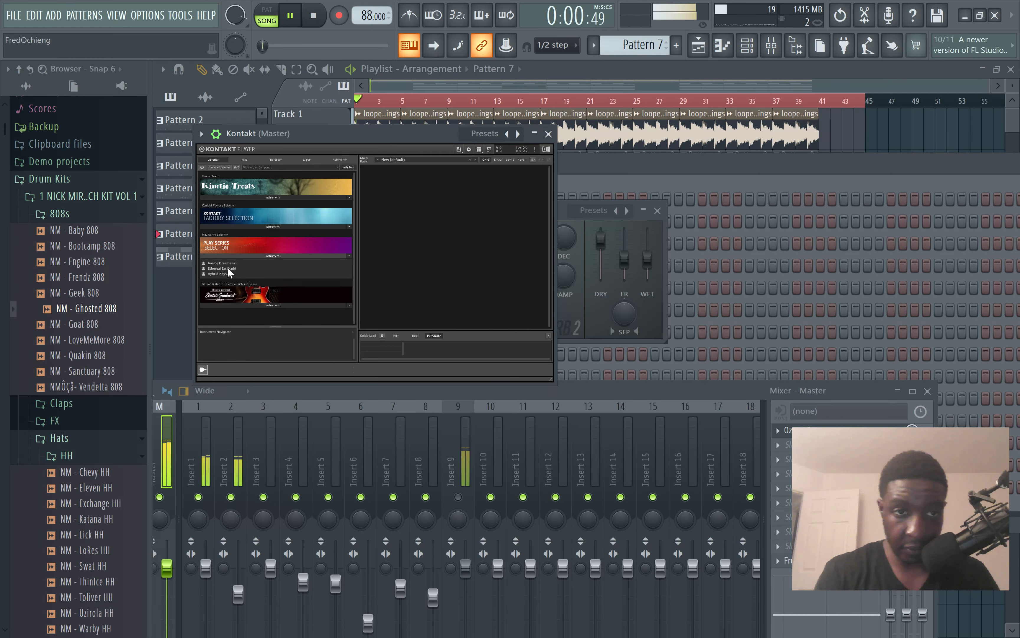
pyautogui.click(243, 305)
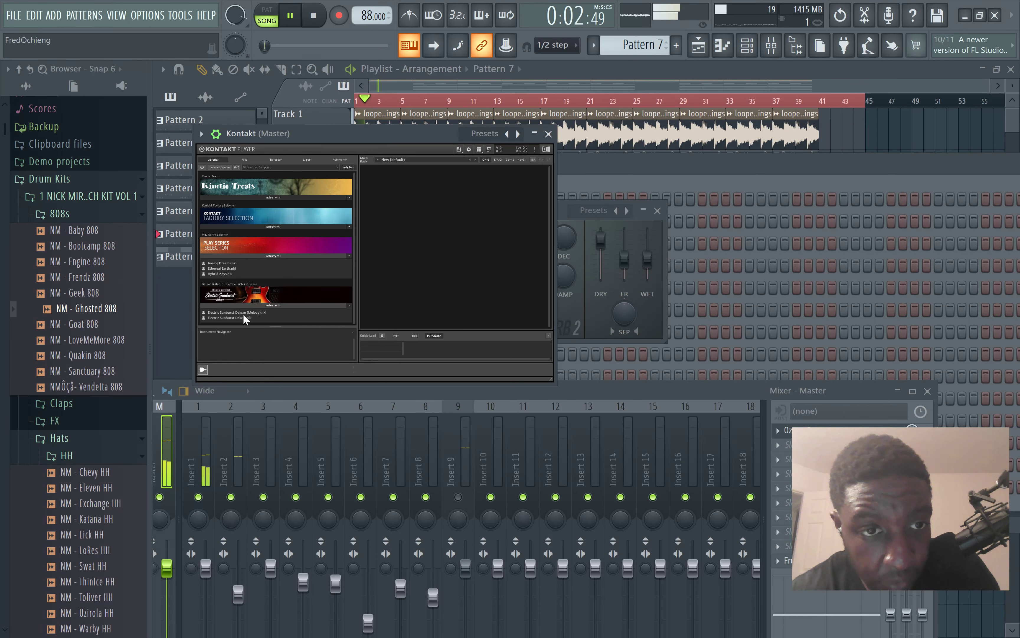
pyautogui.click(245, 313)
pyautogui.doubleClick(245, 313)
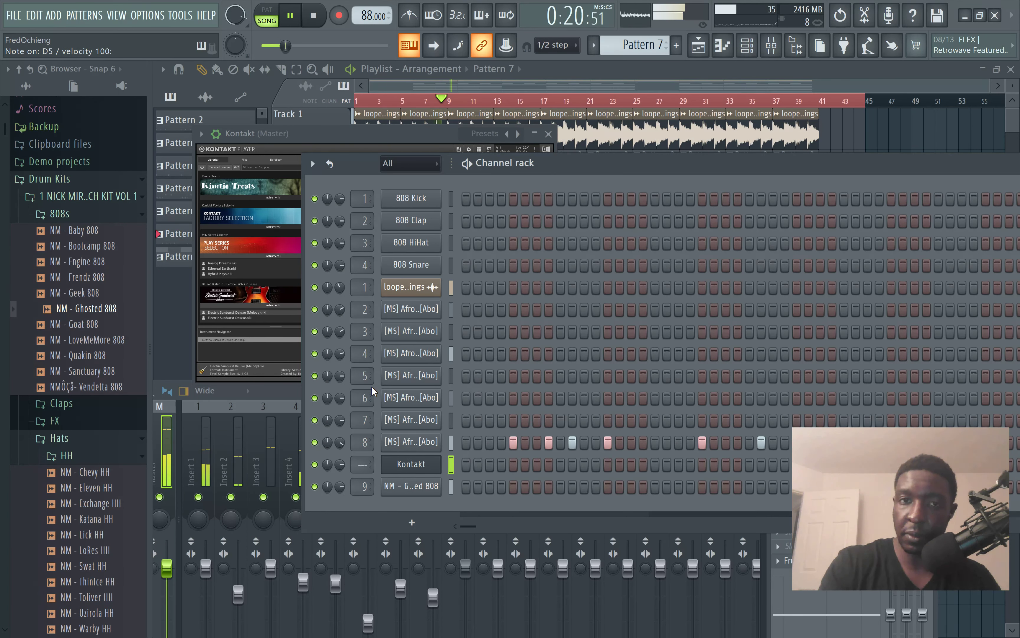
# Step: Stop playback and switch the Kontakt instrument to Electric Sunburst Deluxe
pyautogui.click(317, 17)
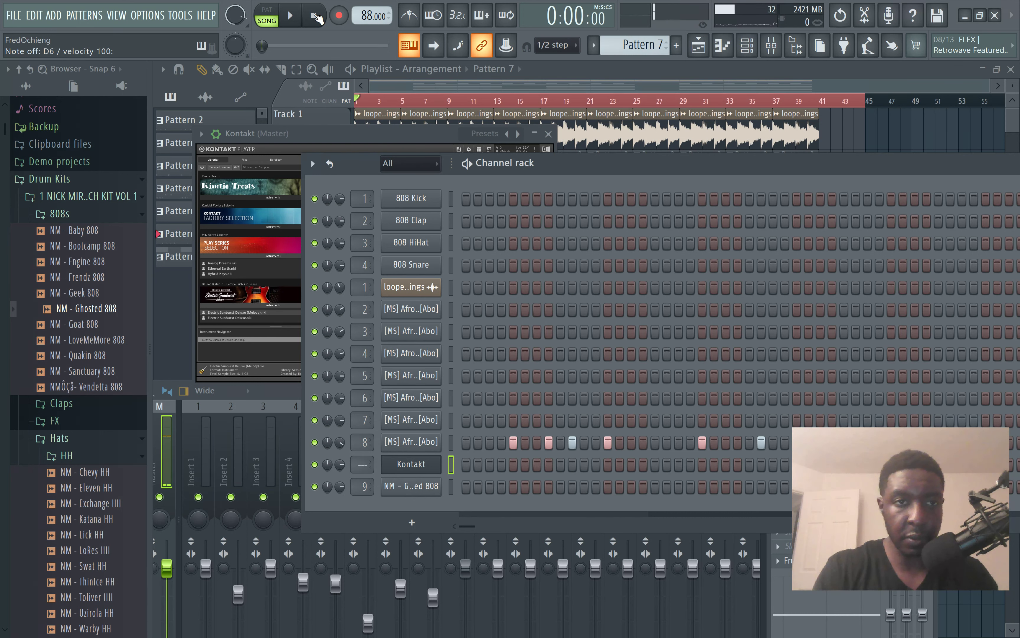
pyautogui.click(291, 150)
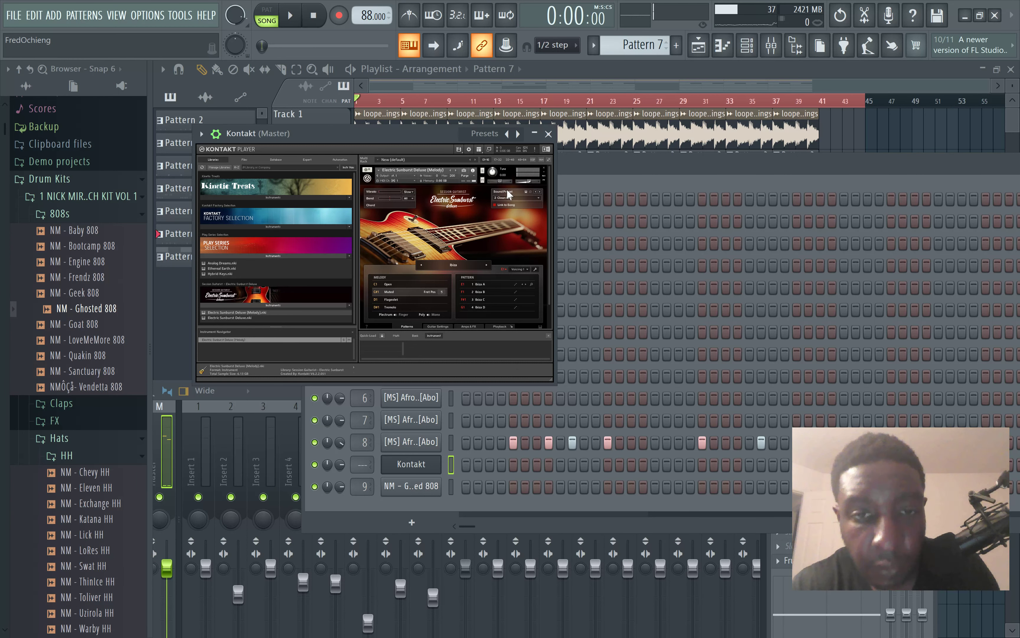
pyautogui.click(458, 178)
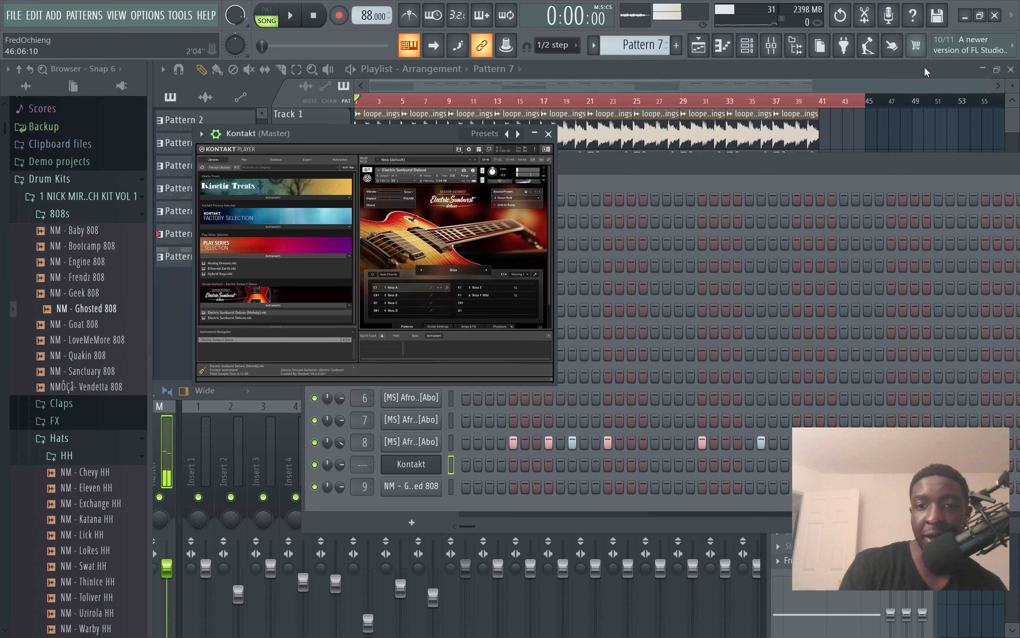
# Step: Audition a note on the Kontakt guitar, bring the channel rack forward and play the song from the start
pyautogui.press('w')
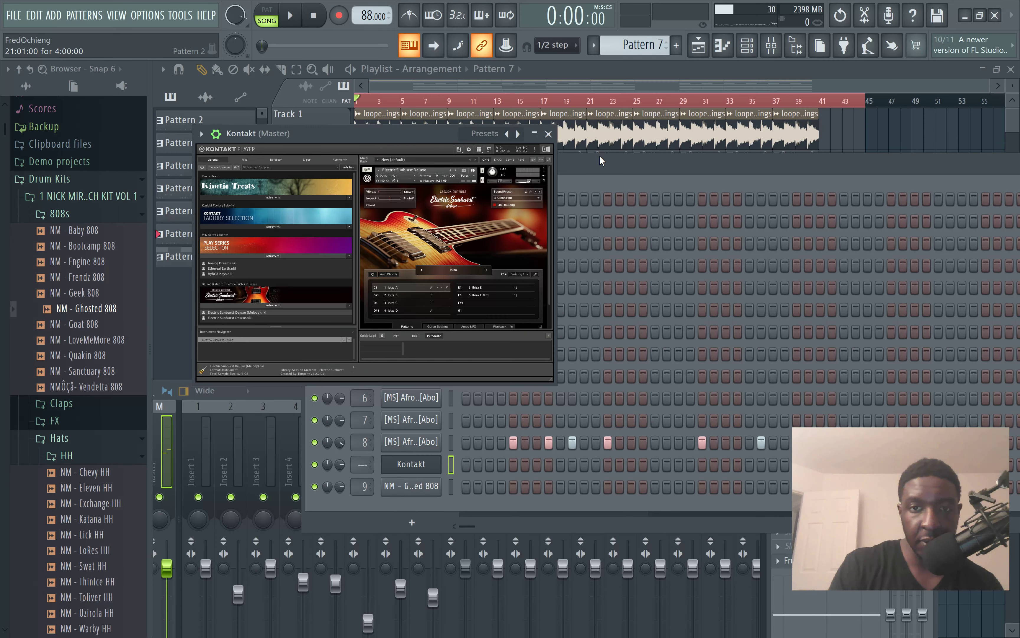
pyautogui.click(601, 179)
pyautogui.click(298, 22)
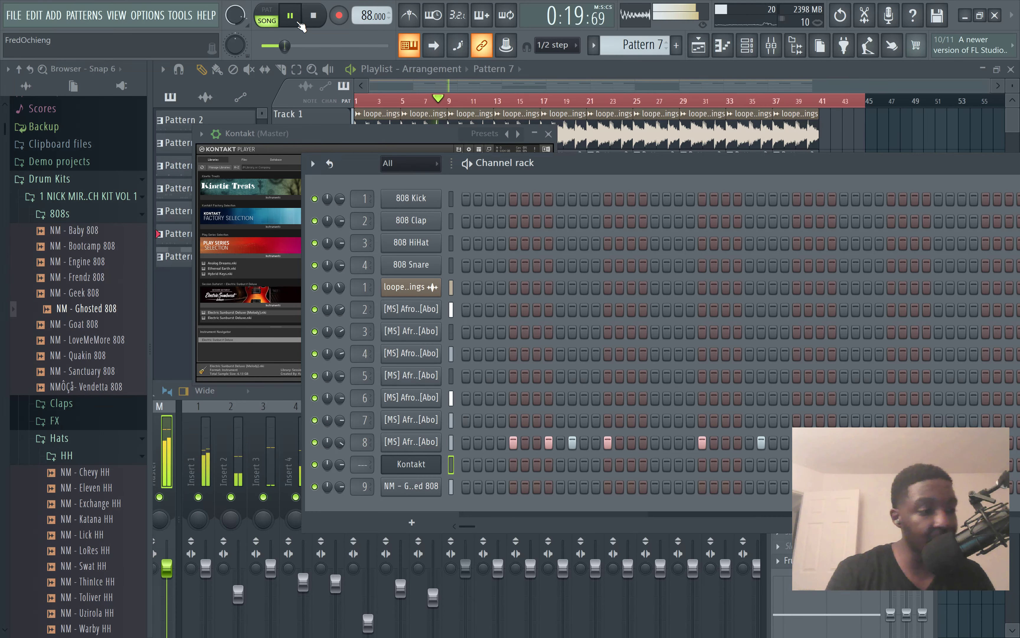
# Step: Switch to Icecream Screen Recorder and bring up its recording controls
pyautogui.press('super')
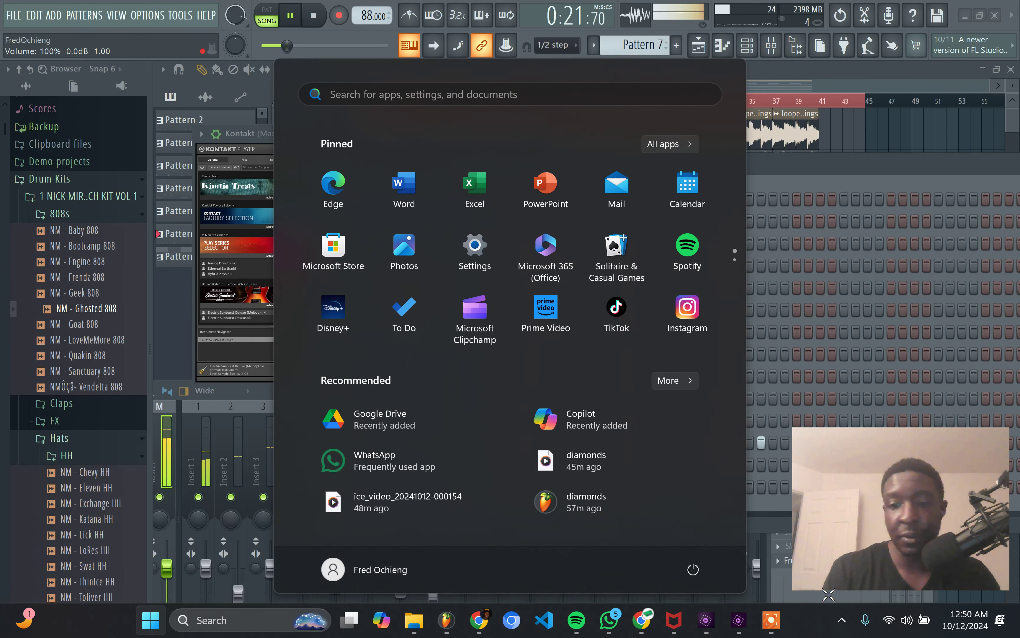
pyautogui.moveTo(771, 619)
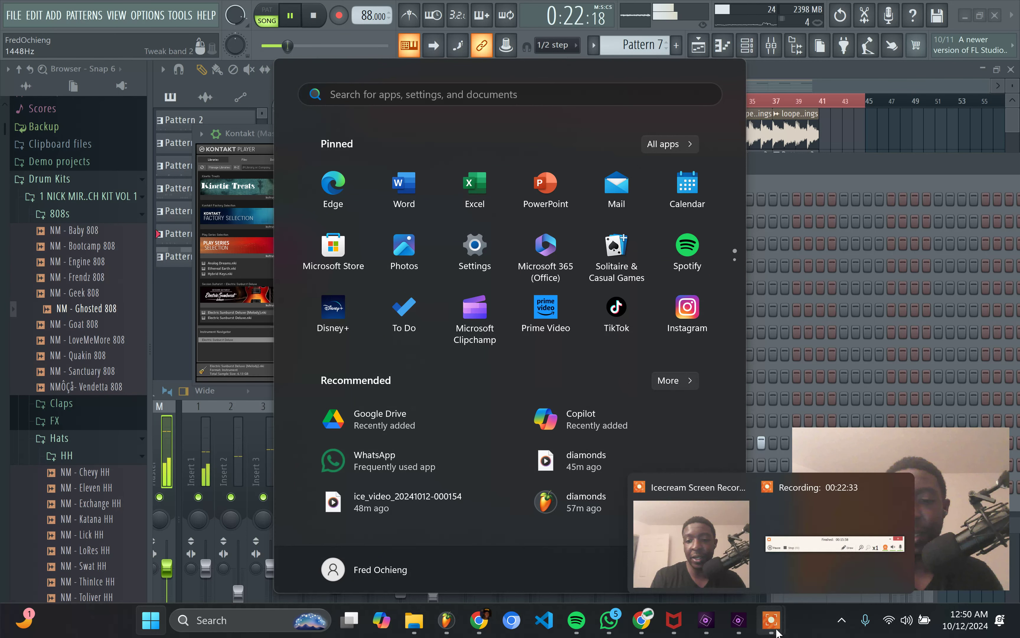
pyautogui.click(813, 581)
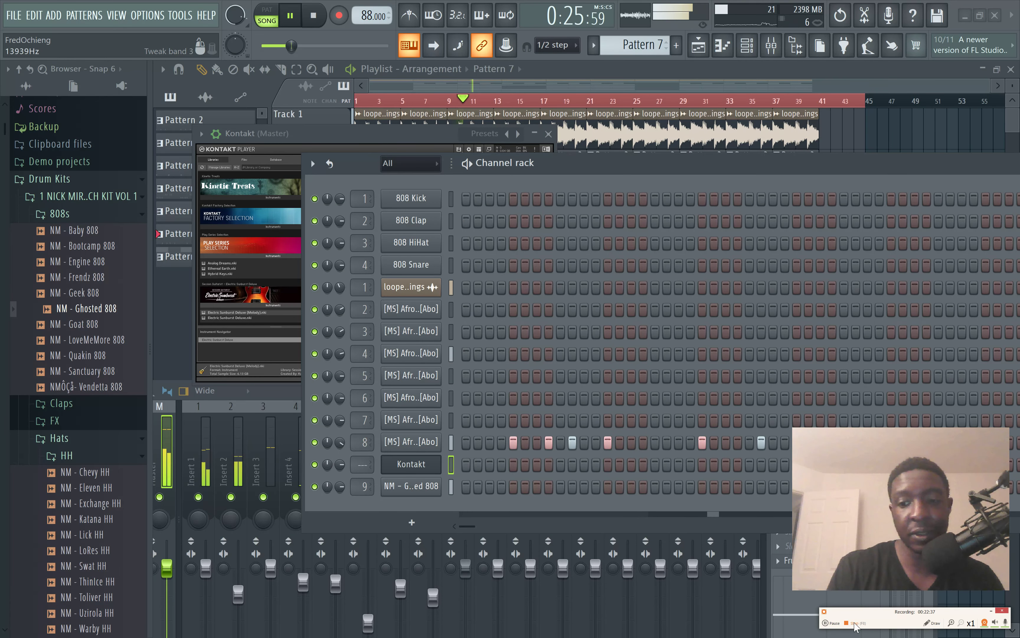